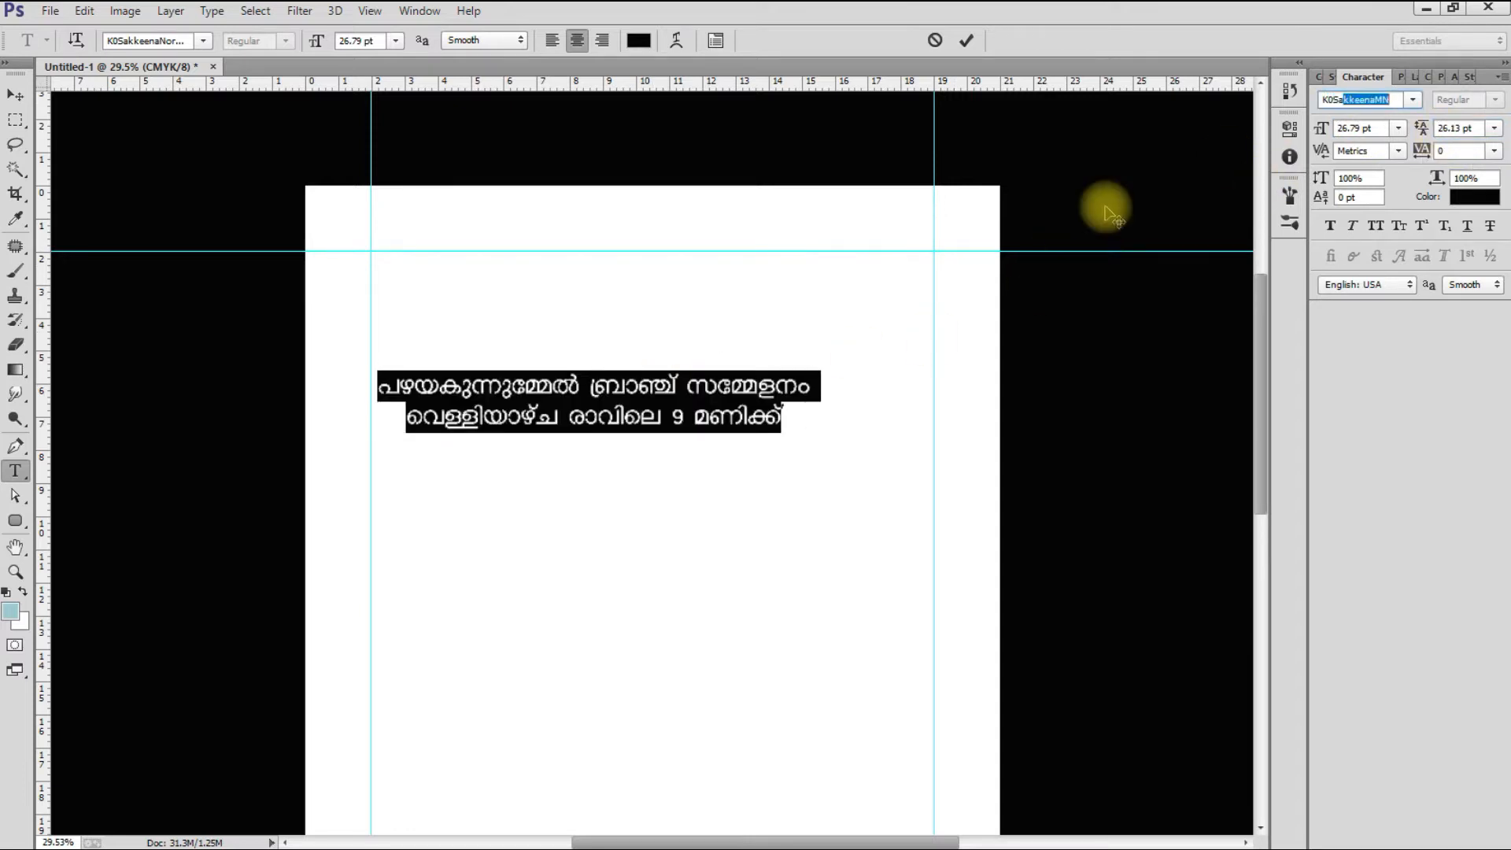
Apply the K0SakkeenaMN font to the two-line Malayalam text and move it lower on the page
key("ctrl+Return")
key("v")
left_click_drag(708, 413, 724, 462)
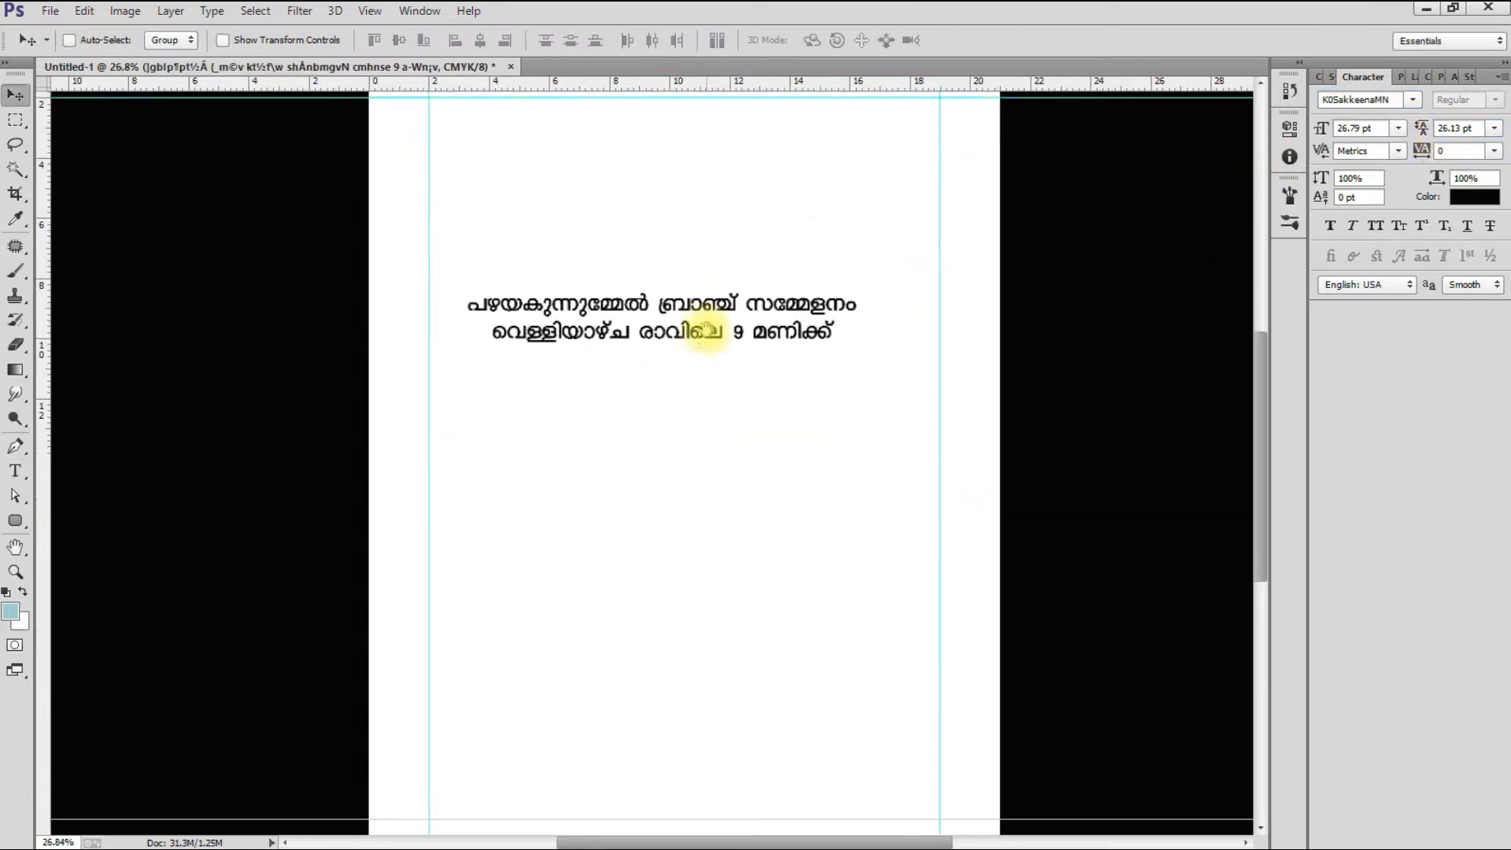
left_click_drag(707, 330, 677, 523)
Split the line പഴയകുന്നുമ്മേൽ ബ്രാഞ്ച് സമ്മേളനം out of the text block into its own text layer above the time line
scroll(677, 508, "up", 2)
key("t")
triple_click(660, 508)
key("ctrl+c")
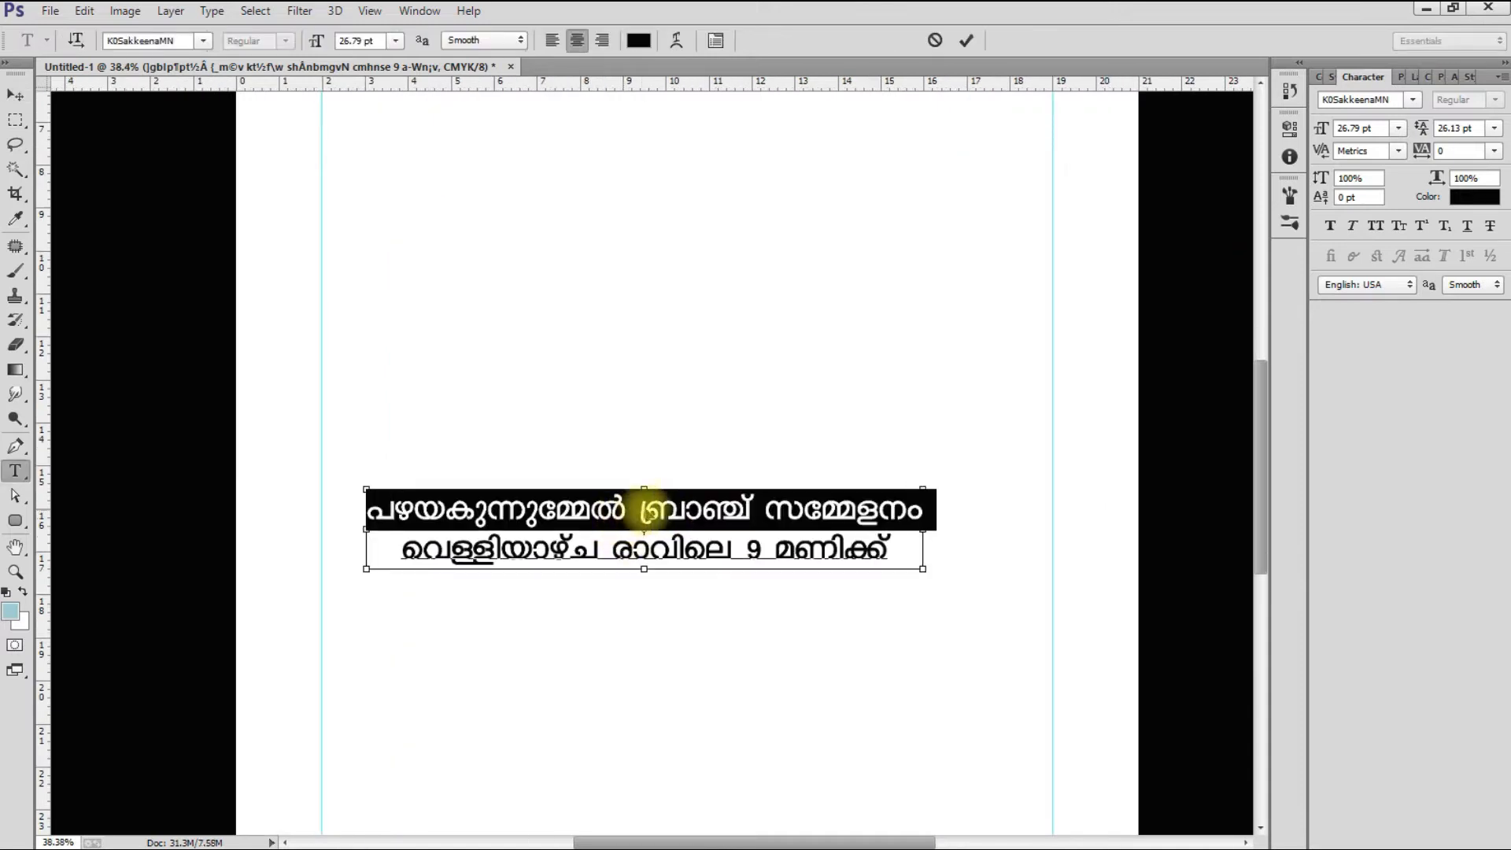
key("BackSpace")
key("Delete")
key("ctrl+Return")
left_click_drag(707, 446, 707, 345)
triple_click(691, 413)
key("ctrl+v")
Cut the word സമ്മേളനം from the upper line and put it in its own text layer
left_click_drag(765, 405, 945, 398)
key("ctrl+c")
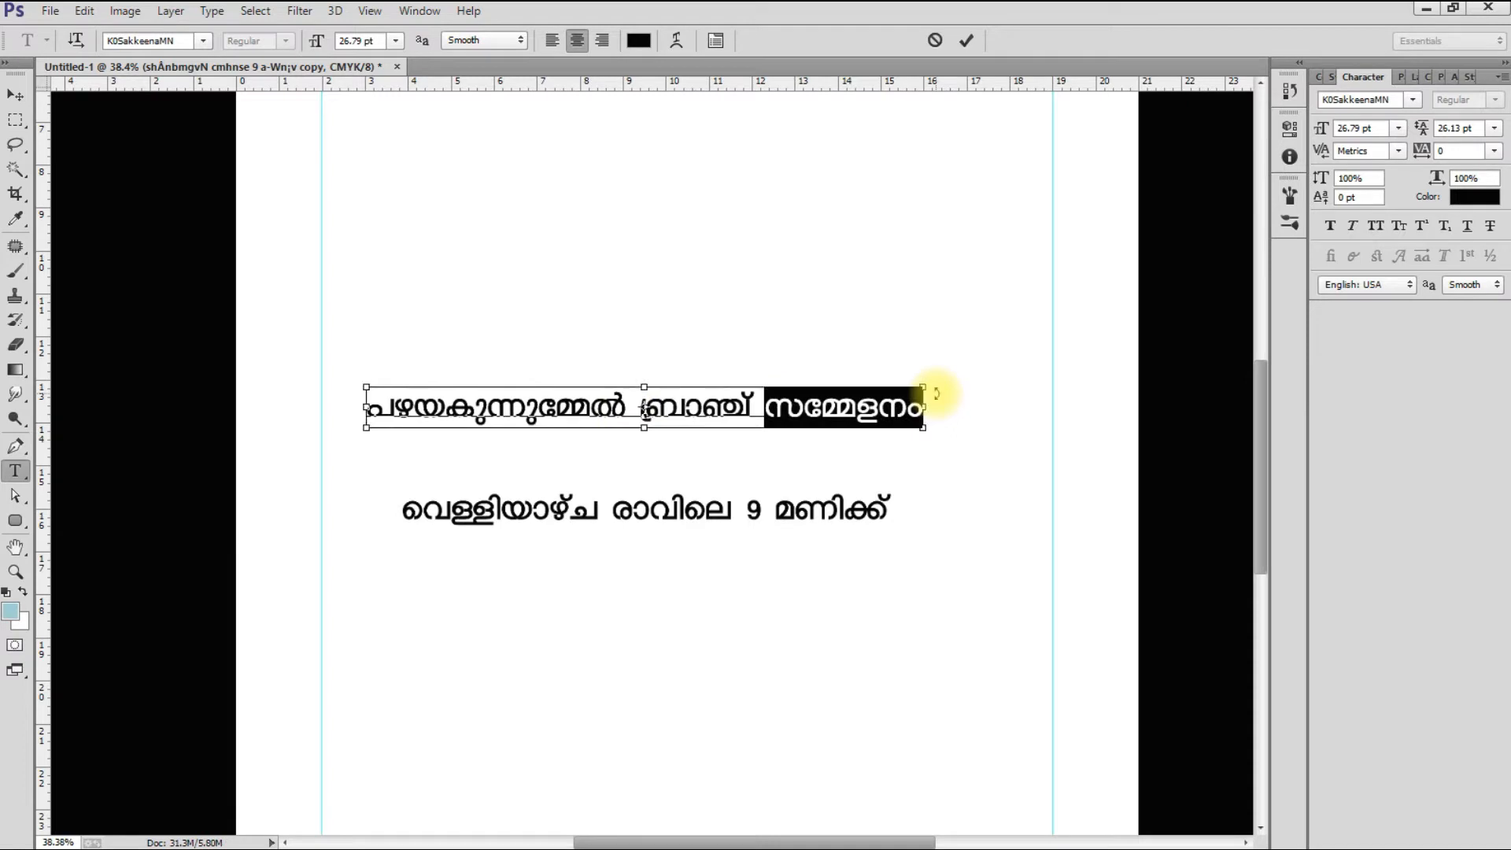
key("BackSpace")
left_click_drag(776, 439, 698, 452)
key("ctrl+Return")
triple_click(715, 359)
key("ctrl+v")
Separate ബ്രാഞ്ച് from പഴയകുന്നുമ്മേൽ into its own text layer between the other words
scroll(692, 398, "up", 3)
key("ctrl+Return")
left_click_drag(795, 265, 940, 266)
key("ctrl+c")
key("BackSpace")
left_click_drag(782, 331, 778, 285)
key("ctrl+Return")
left_click_drag(735, 211, 735, 279)
left_click(735, 279)
key("ctrl+a")
key("ctrl+v")
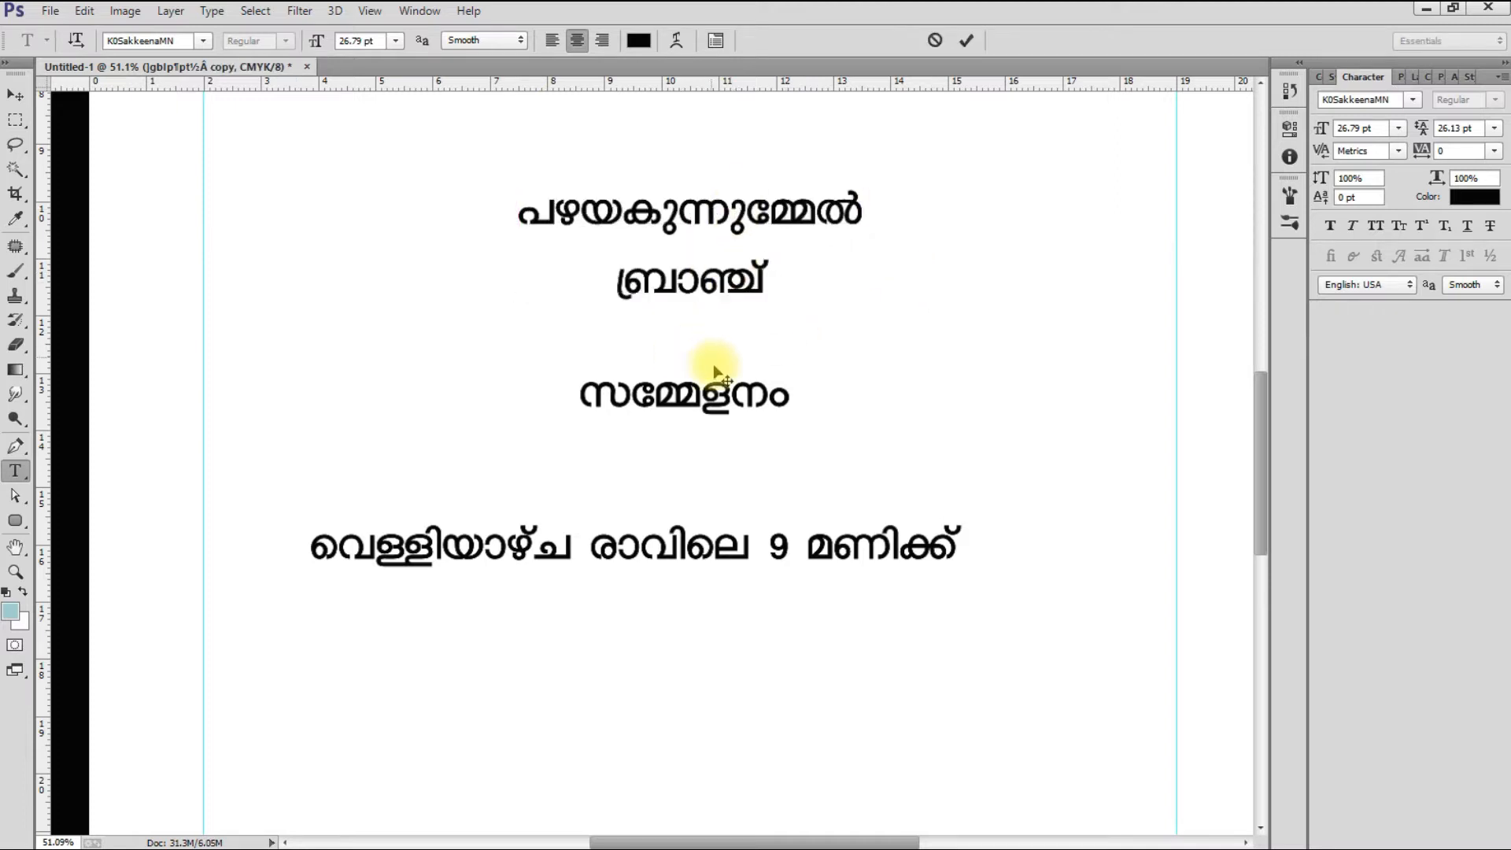
Stack the four text layers close together, with the day and time line underneath the others
key("ctrl+Return")
left_click(724, 391, "ctrl")
key("ctrl+t")
key("Return")
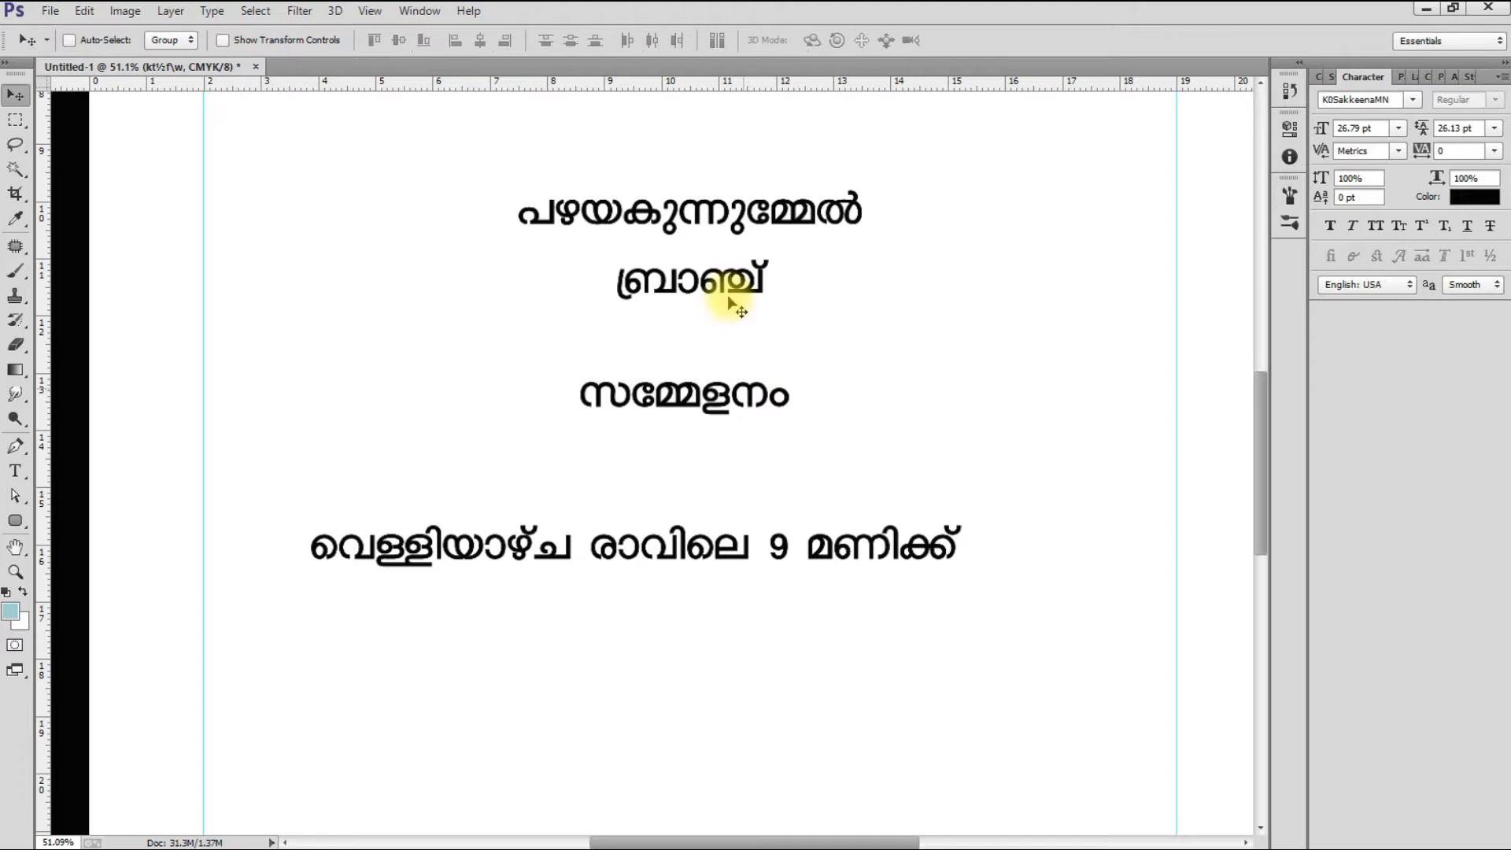
left_click_drag(736, 296, 736, 364)
left_click_drag(692, 217, 693, 297)
left_click_drag(746, 544, 827, 454)
scroll(755, 504, "down", 5)
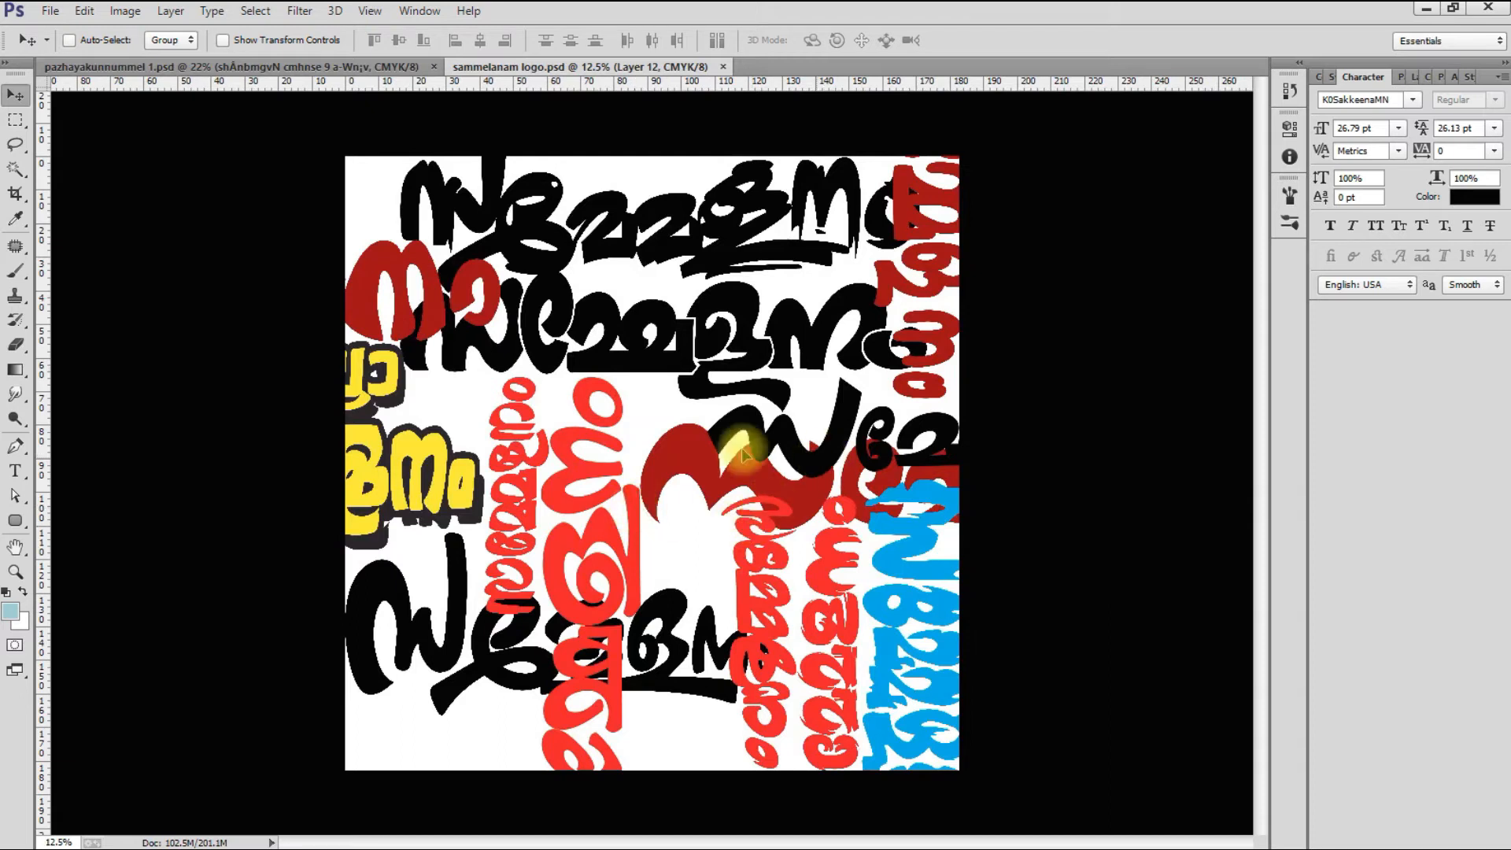
In sammelanam logo.psd, stretch the black സമ്മേളനം lettering to about 138% height, copy it, and close the document
left_click_drag(822, 451, 523, 429)
key("ctrl+t")
left_click_drag(658, 457, 658, 495)
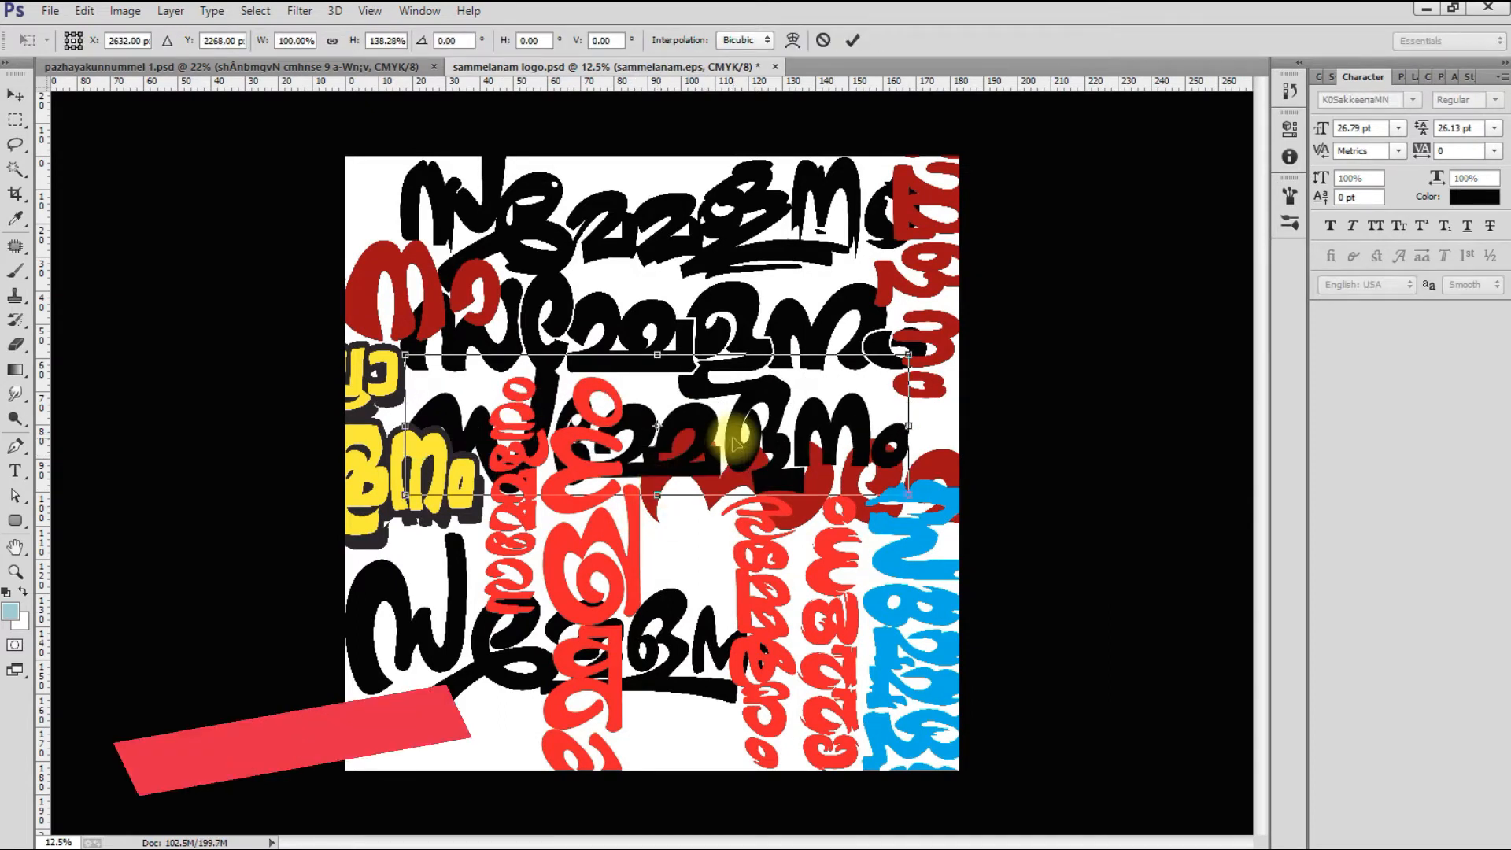
key("Return")
key("ctrl+c")
key("ctrl+w")
left_click(772, 334)
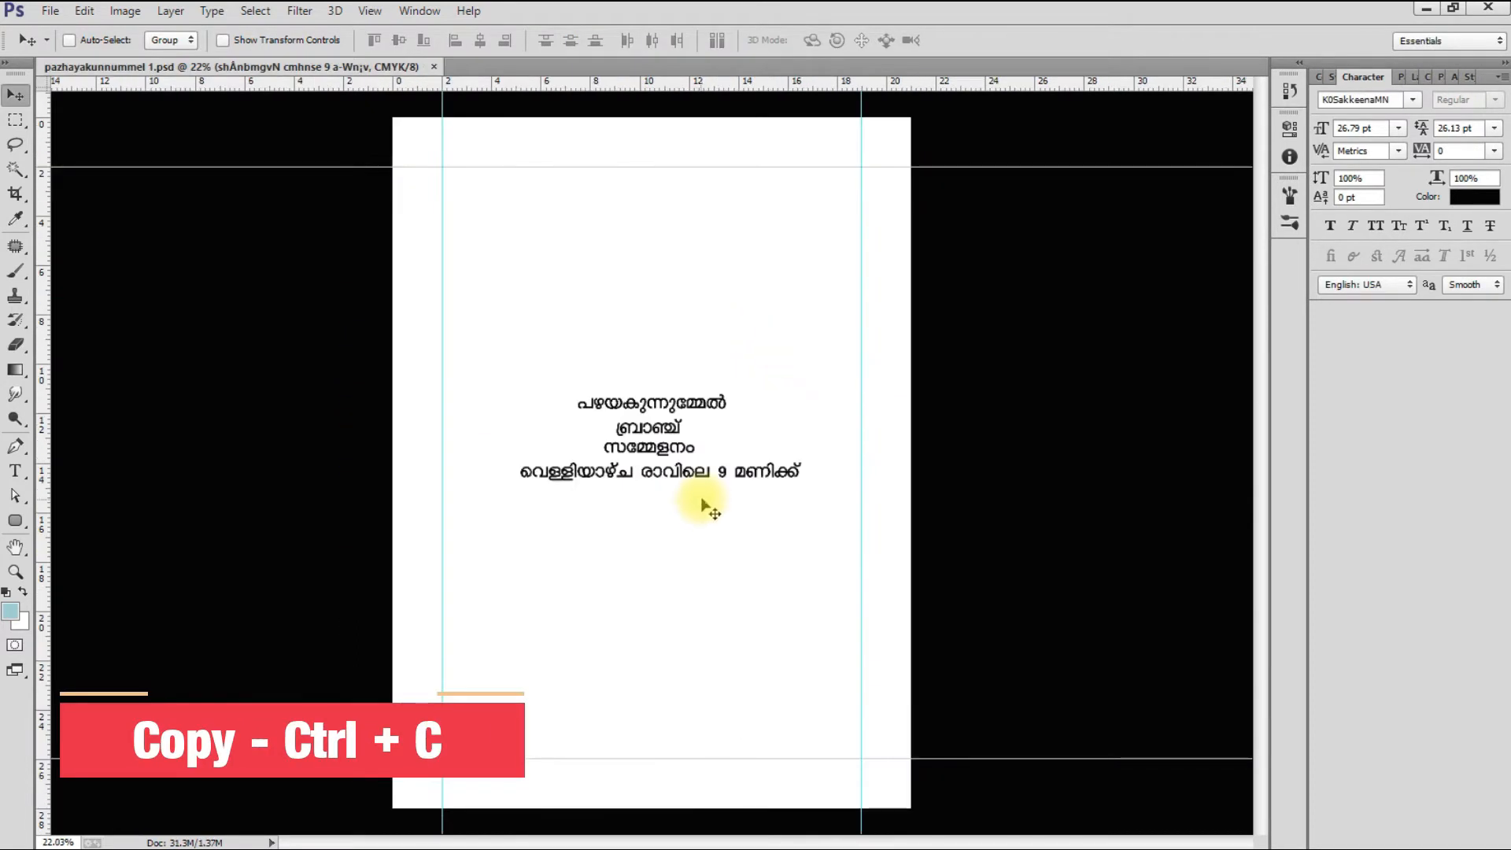
Paste the സമ്മേളനം lettering into the poster, scale it to about 42%, and place it below the text lines
key("ctrl+v")
key("ctrl+t")
left_click_drag(393, 339, 601, 399)
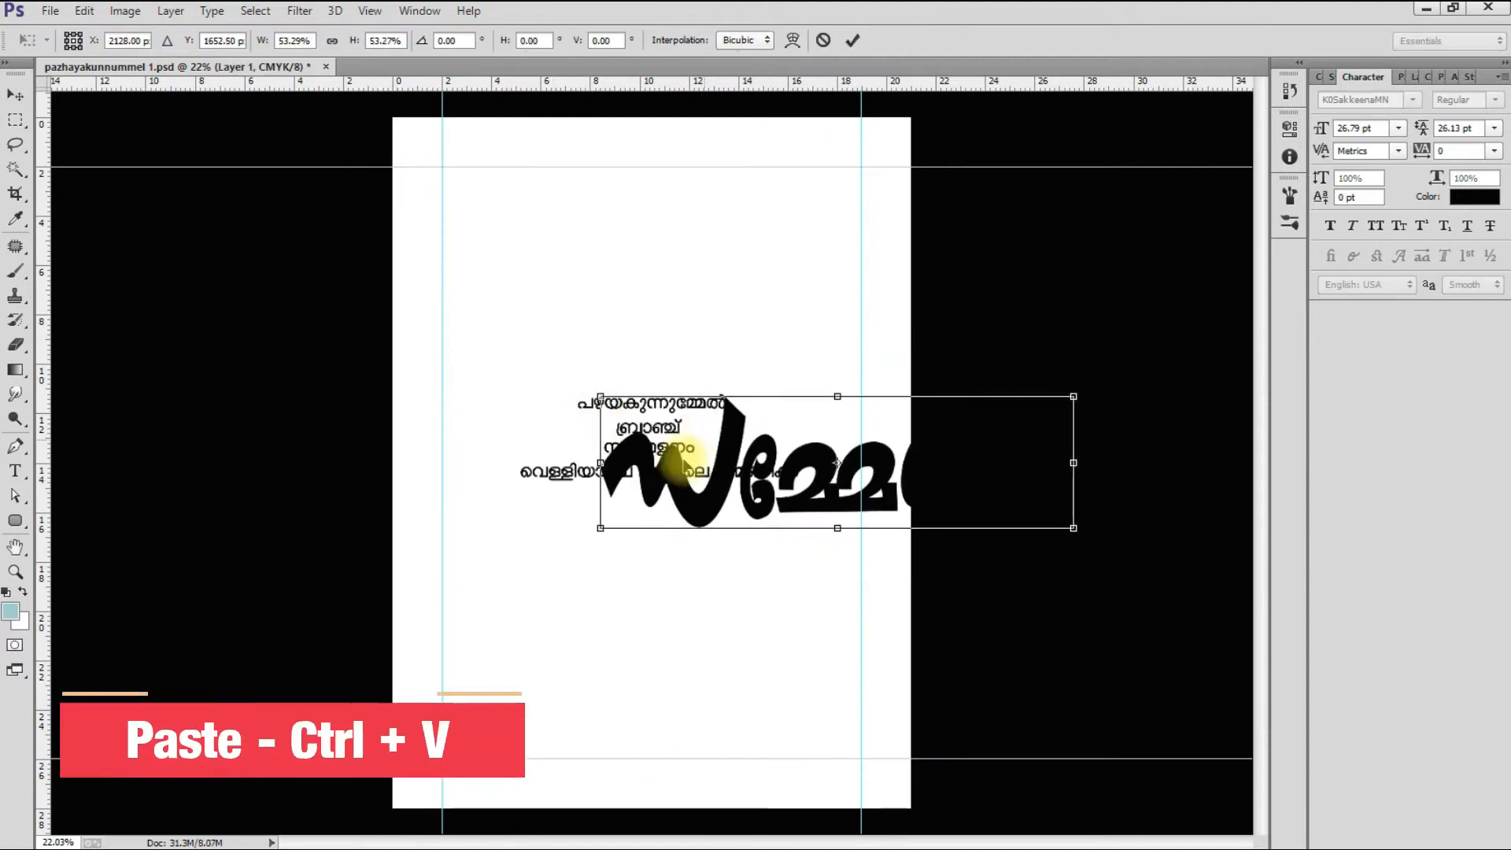
left_click_drag(678, 456, 503, 565)
left_click_drag(897, 504, 850, 519)
left_click_drag(738, 545, 731, 526)
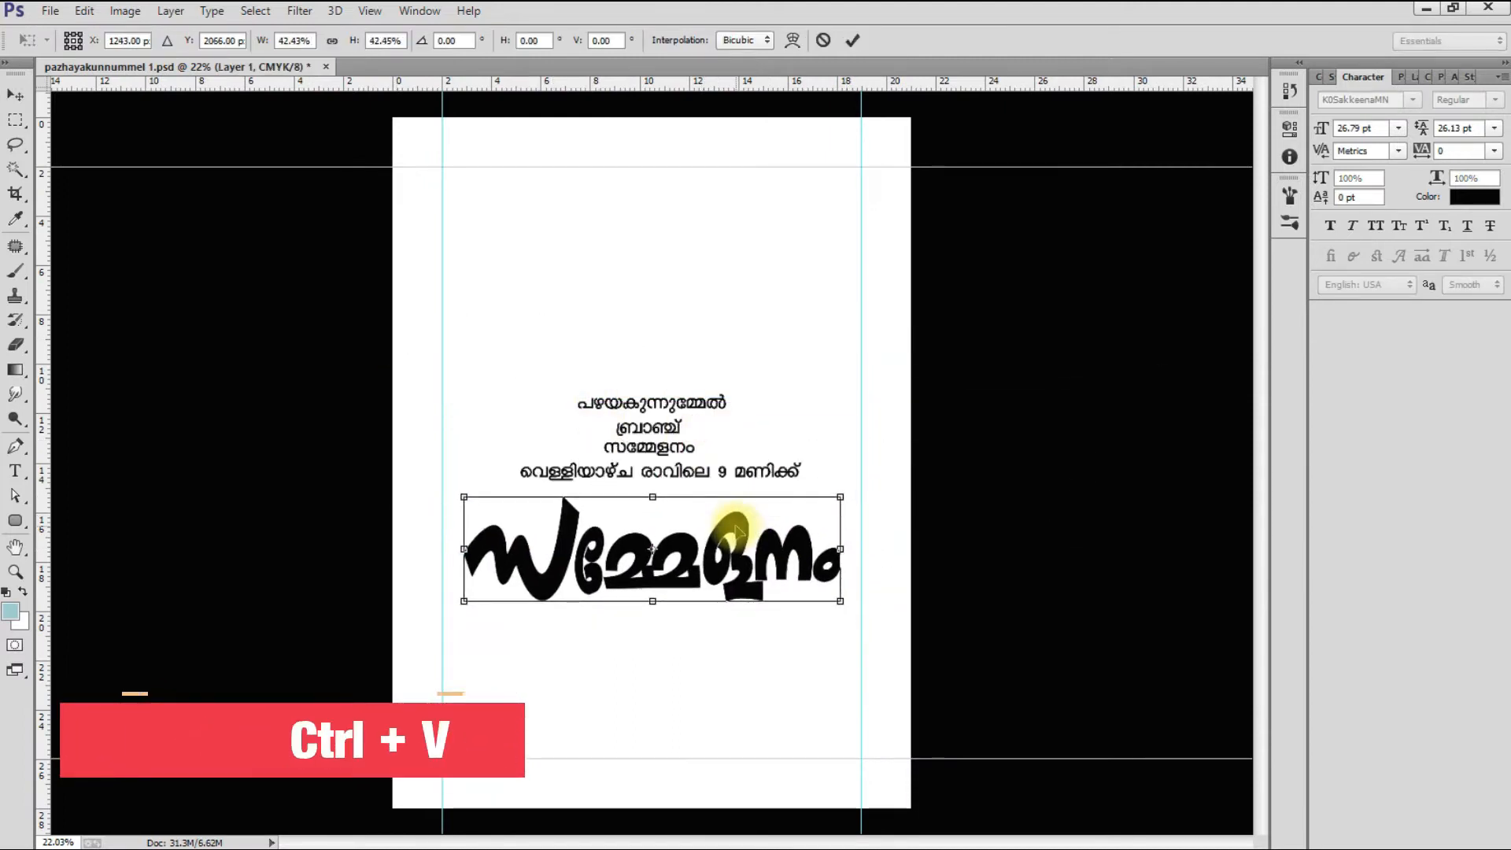
key("Return")
Shrink the pasted lettering slightly and position it closer beneath the time line
scroll(719, 552, "up", 3)
scroll(724, 561, "up", 2)
key("ctrl+t")
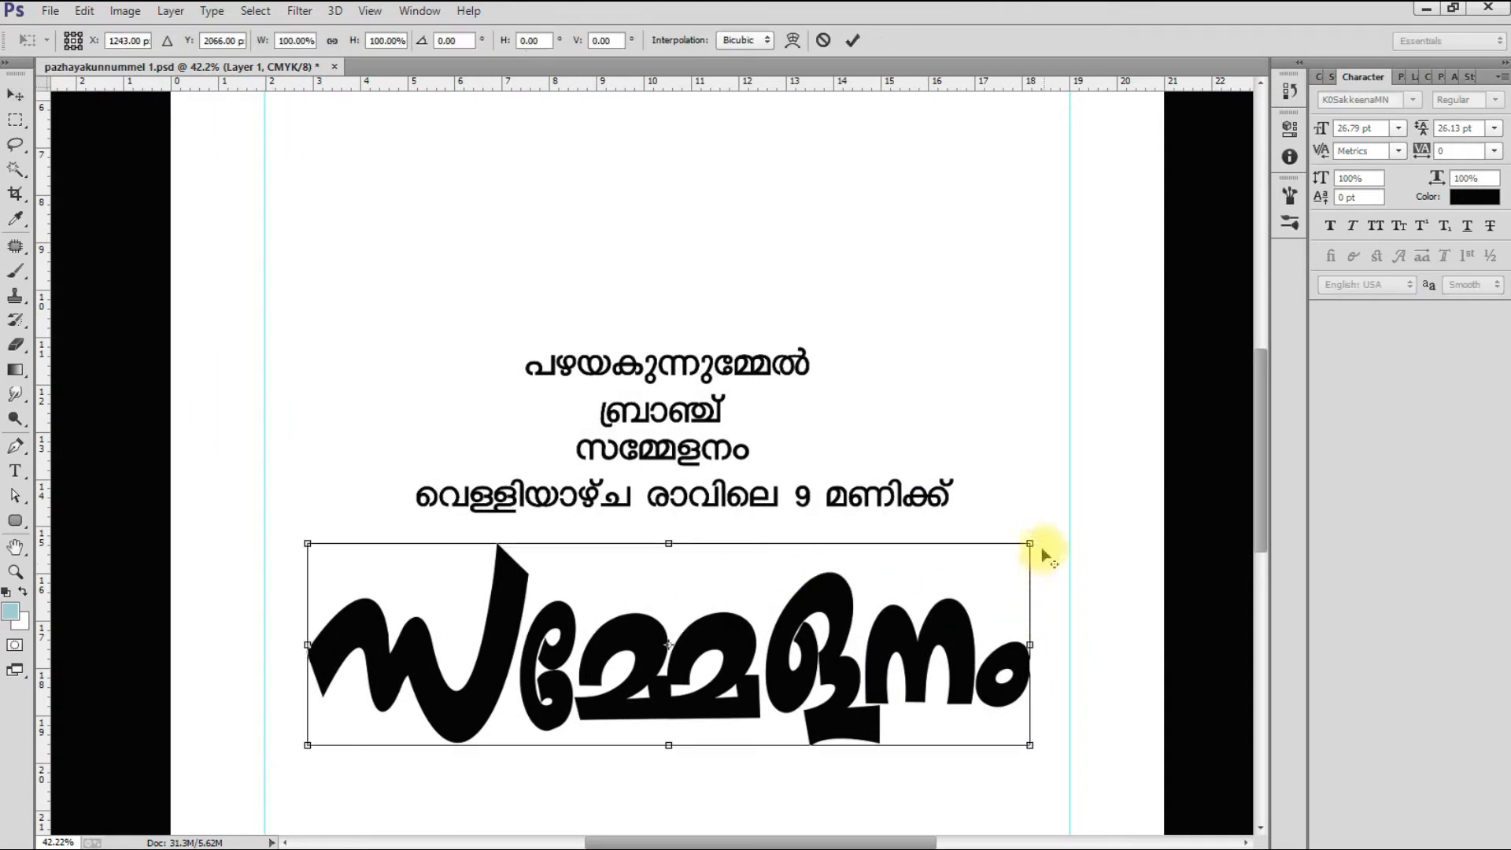
key("Return")
left_click_drag(876, 622, 858, 592)
Insert 2020 ഡിസംബർ 11 before വെള്ളിയാഴ്ച in the day and time line
key("t")
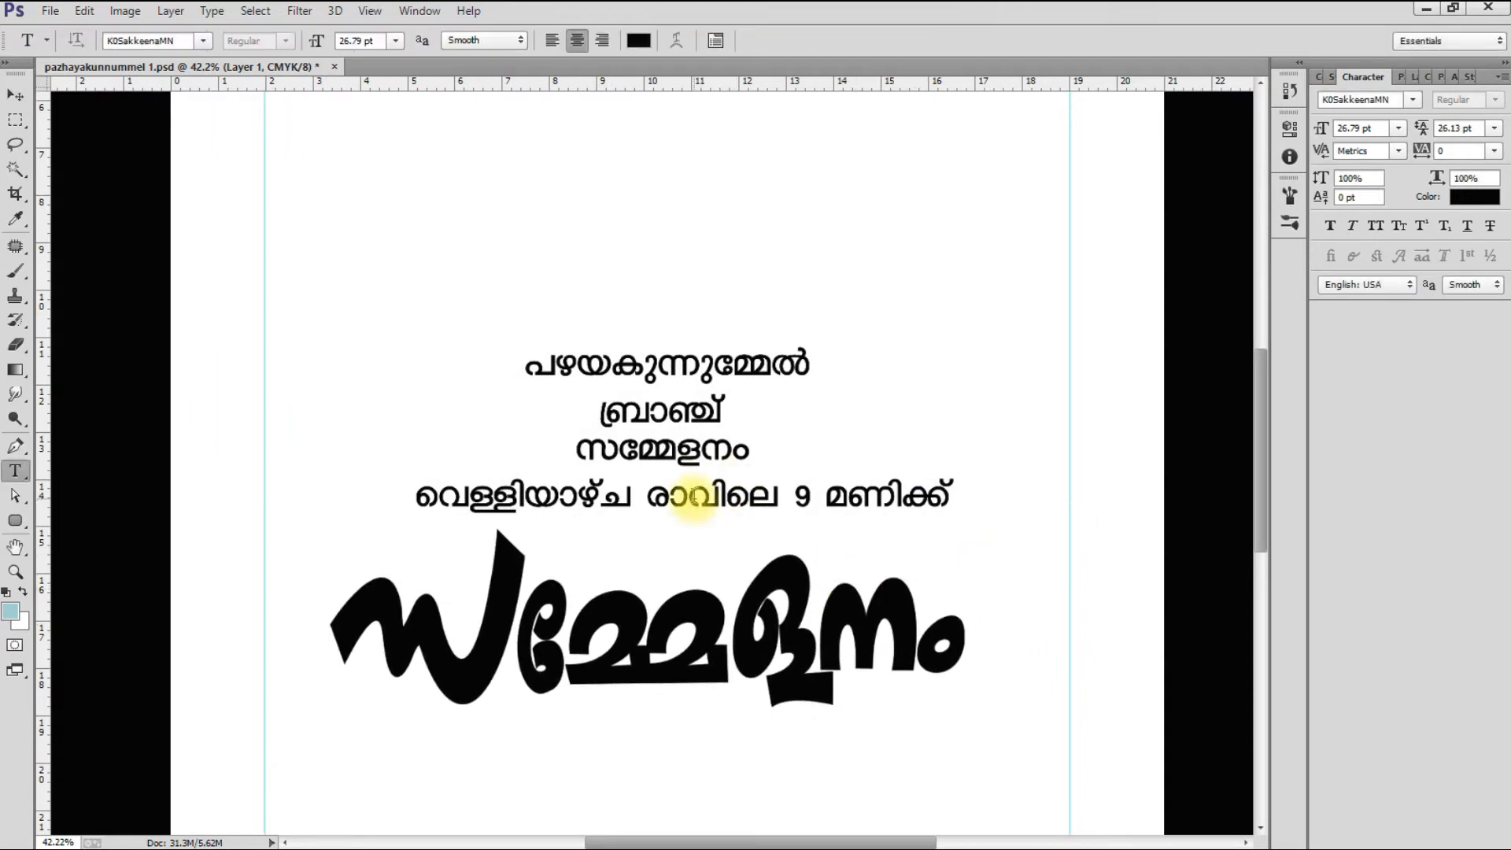
left_click(692, 500)
left_click(401, 496)
type("ഡിസംബർ")
type("2020")
left_click(547, 496)
type("11")
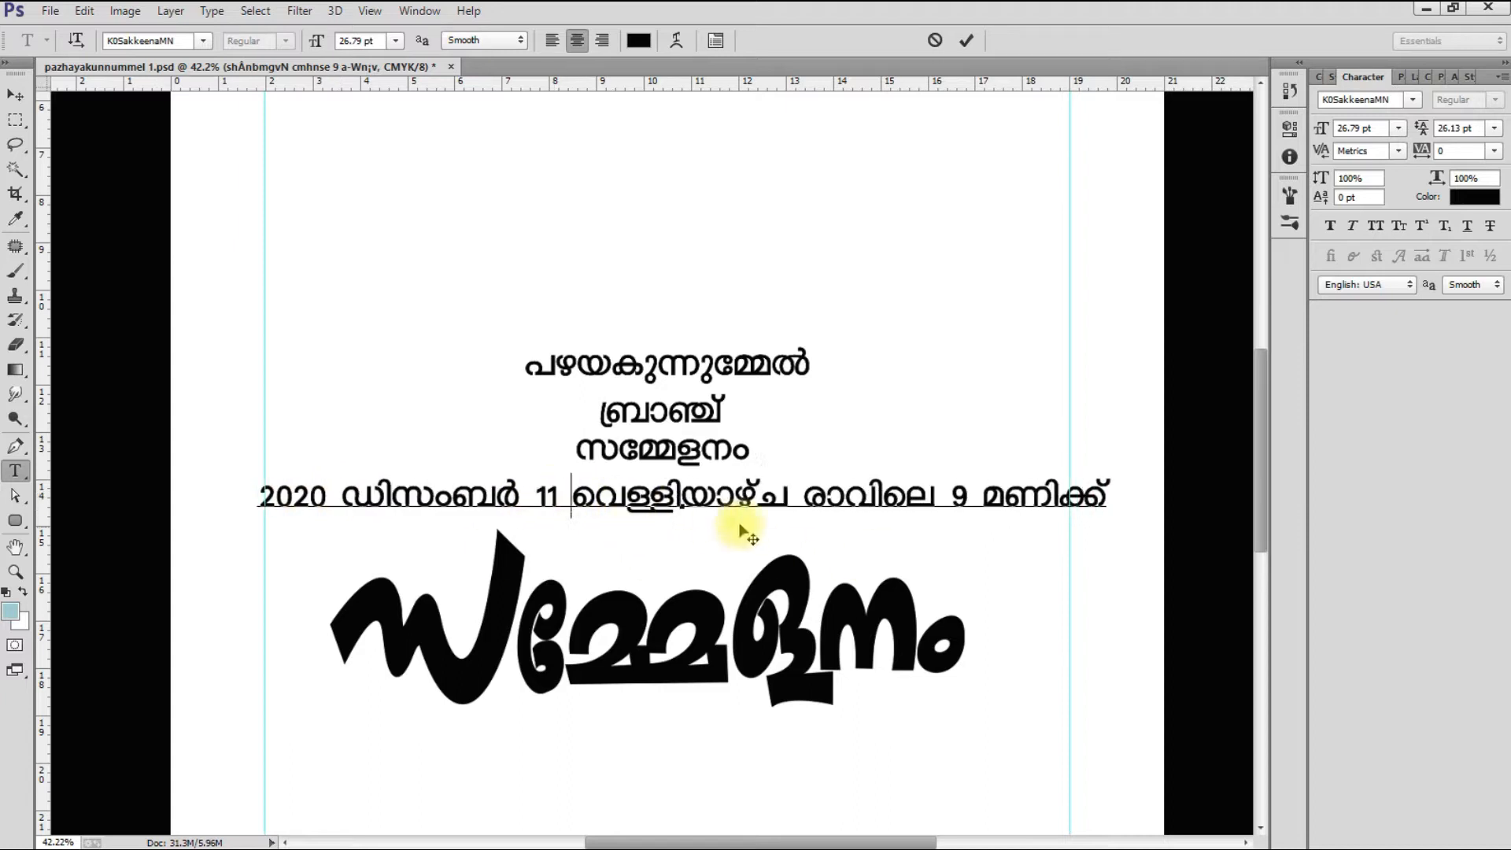
Break the date text before രാവിലെ 9 മണിക്ക് and move the two lines below the lettering
key("Return")
left_click_drag(748, 624, 683, 823)
scroll(692, 823, "up", 3)
Separate the number 11 from the date text into its own layer and put വെള്ളിയാഴ്ച on a new line
left_click(743, 701)
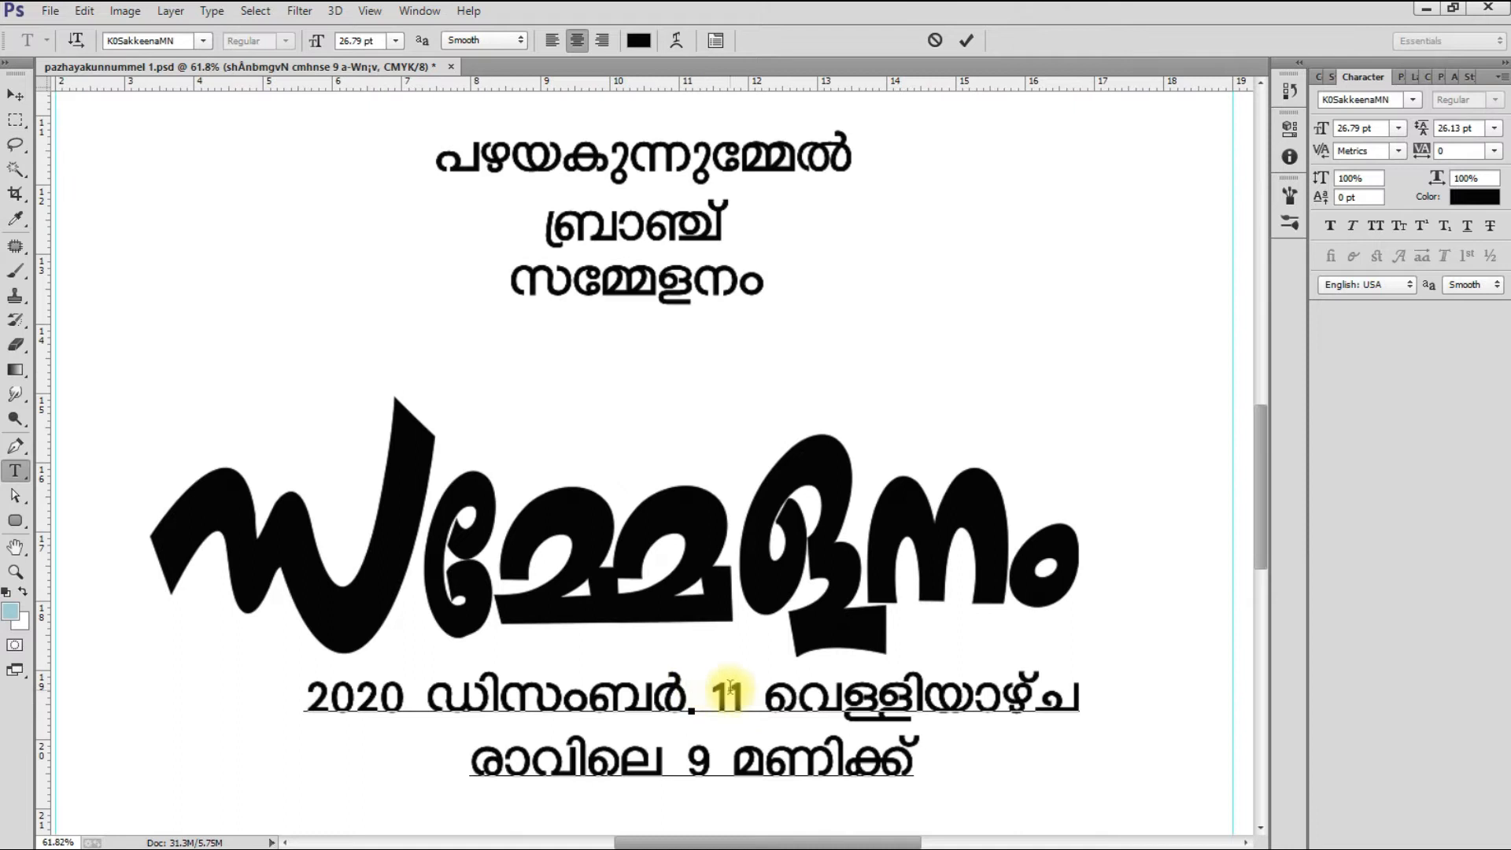
key("BackSpace")
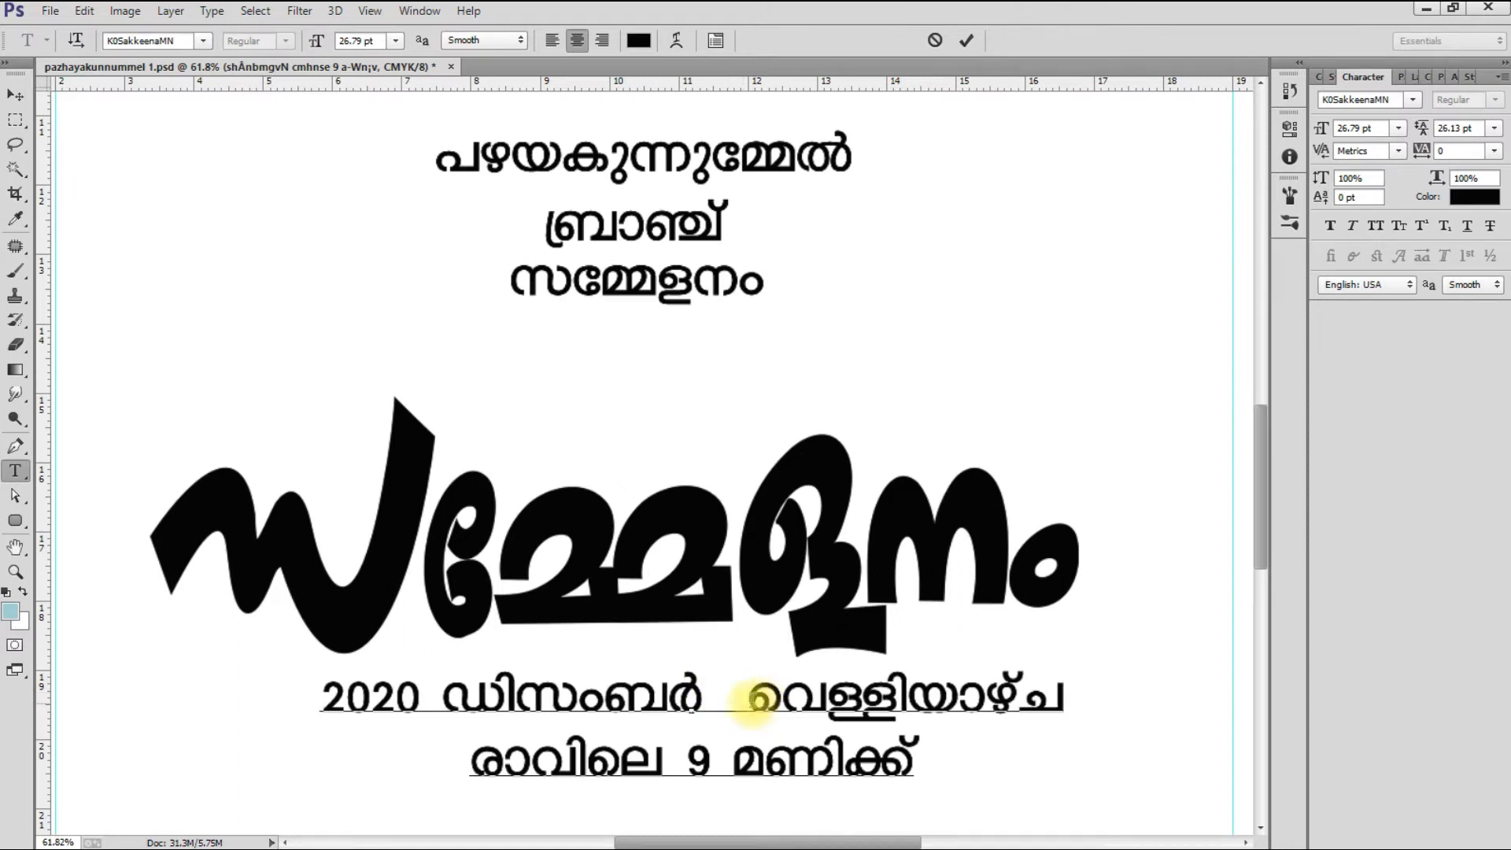
left_click(703, 696)
key("Return")
key("ctrl+Return")
key("b")
key("v")
left_click_drag(972, 712, 868, 429)
key("Tab")
left_click_drag(744, 484, 667, 512)
Move രാവിലെ 9 മണിക്ക് out of the date text into its own text layer below it
key("t")
triple_click(742, 525)
key("ctrl+x")
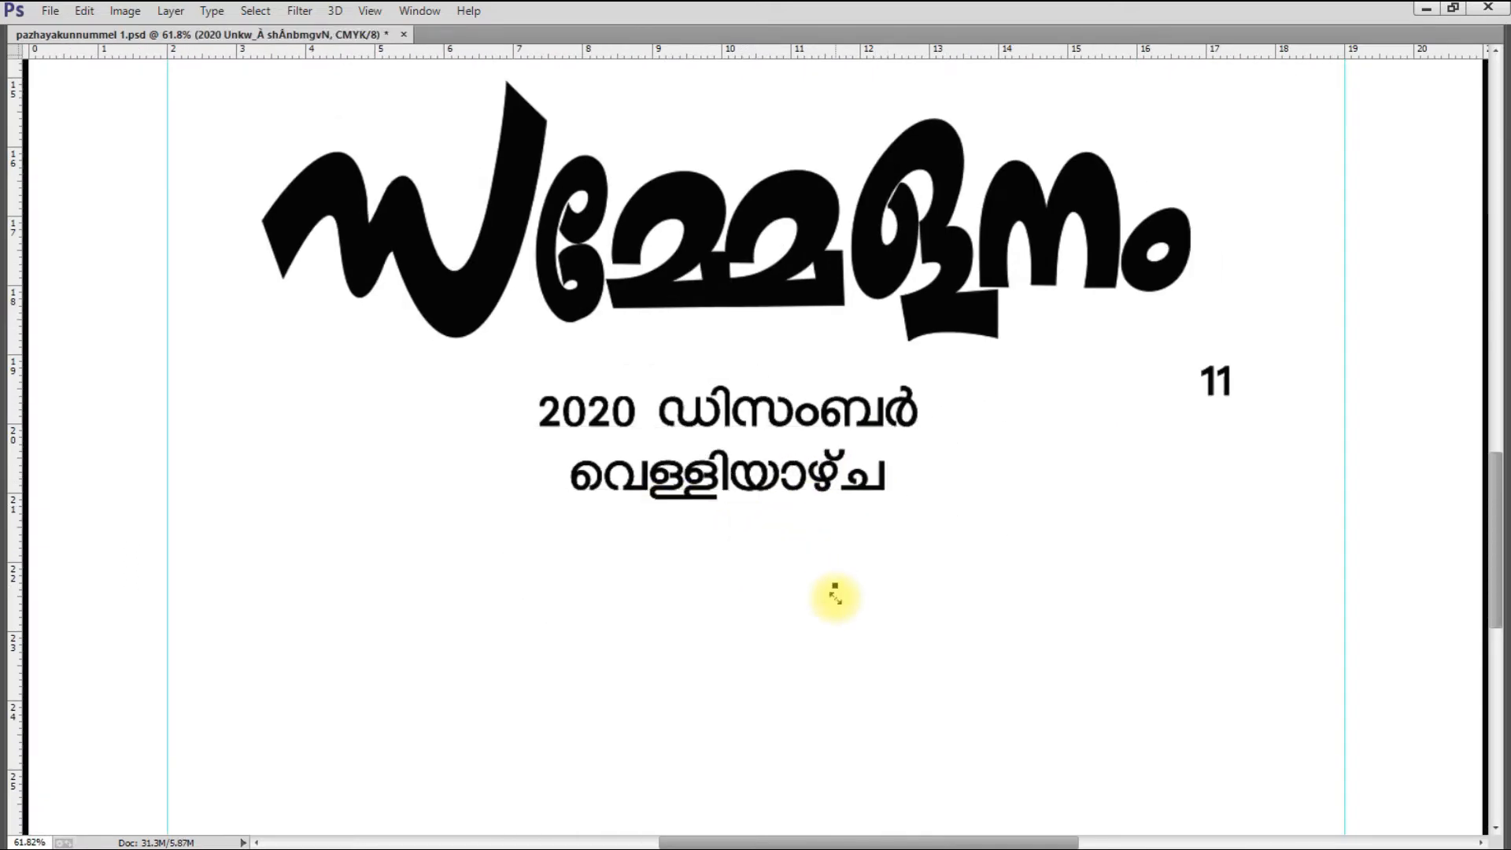
key("ctrl+v")
left_click_drag(908, 647, 763, 738)
key("ctrl+Return")
Right-align the two lines 2020 ഡിസംബർ and വെള്ളിയാഴ്ച
left_click(864, 413)
key("ctrl+a")
left_click_drag(849, 557, 657, 559)
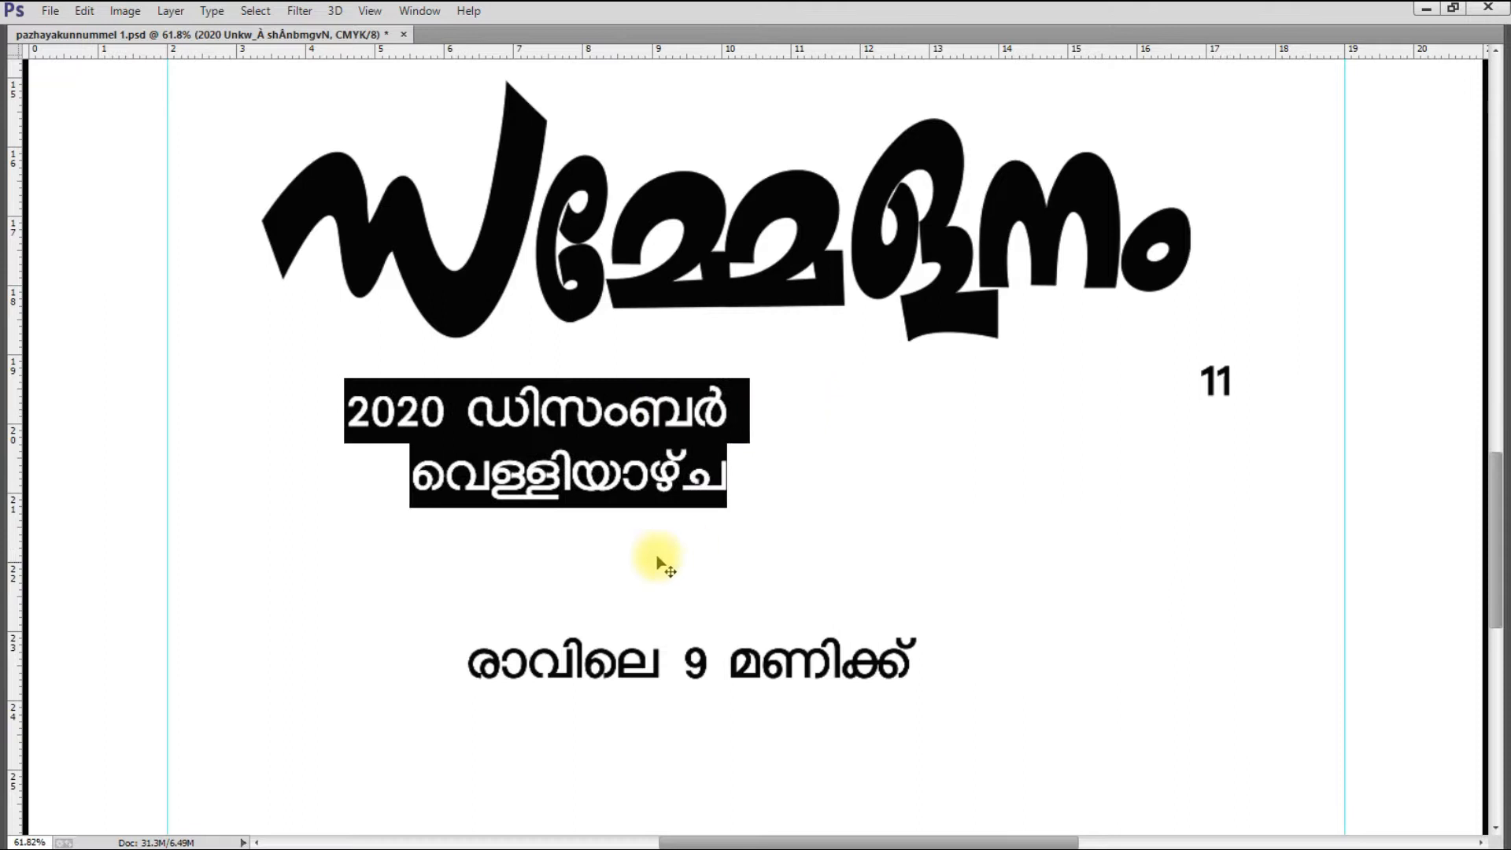
key("ctrl+Return")
Enlarge the number 11 to span both date lines and place it beside them
key("ctrl+a")
key("ctrl+t")
left_click_drag(1322, 96, 1414, 96)
left_click_drag(1207, 552, 979, 657)
key("ctrl+Return")
Change the font of the two date lines to FML-Padmanabha
left_click(883, 425)
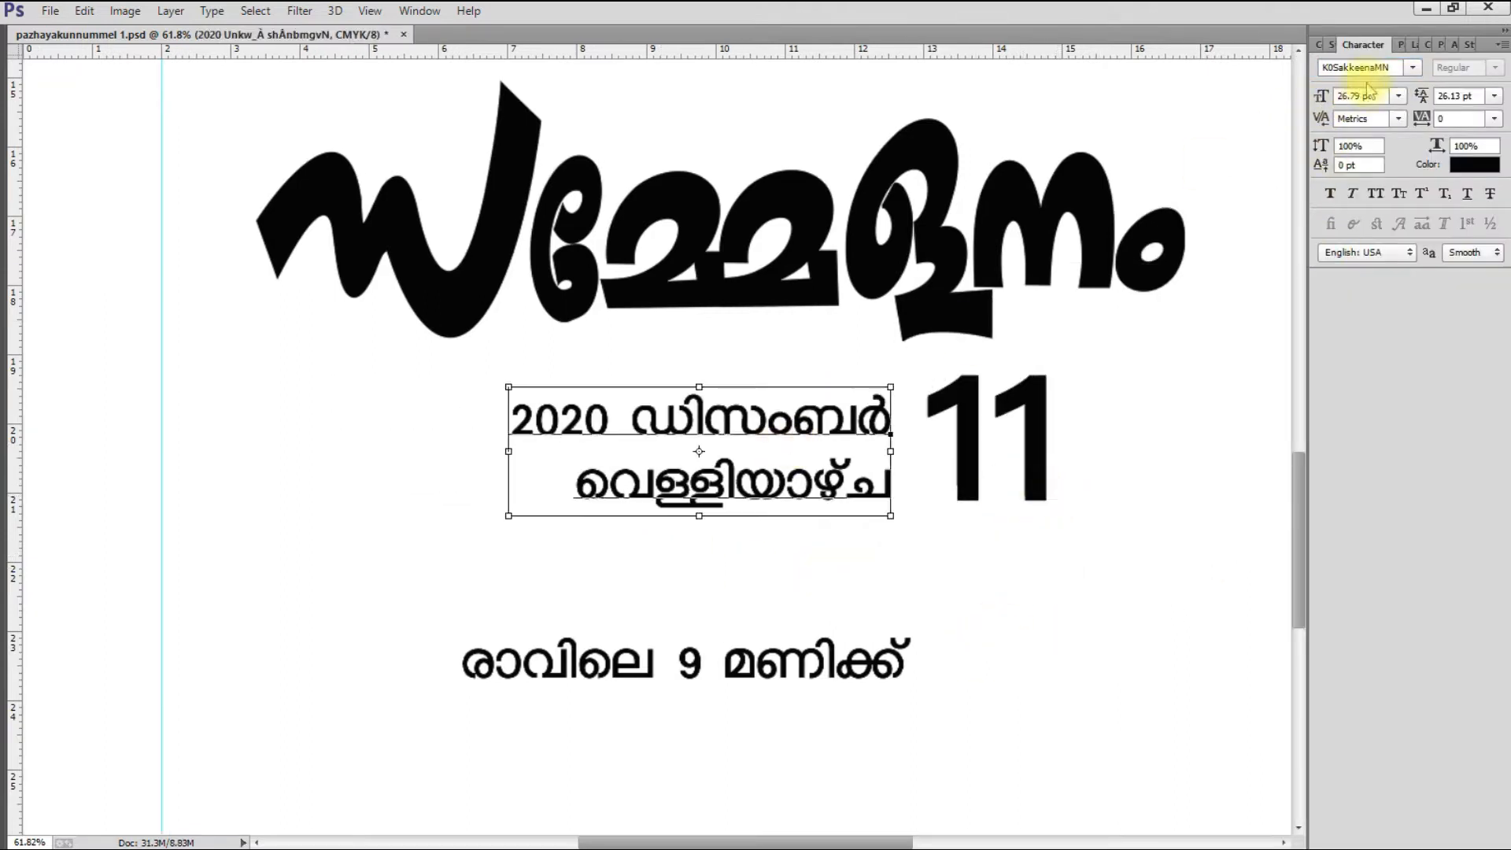
key("ctrl+a")
left_click(1382, 68)
left_click(1413, 68)
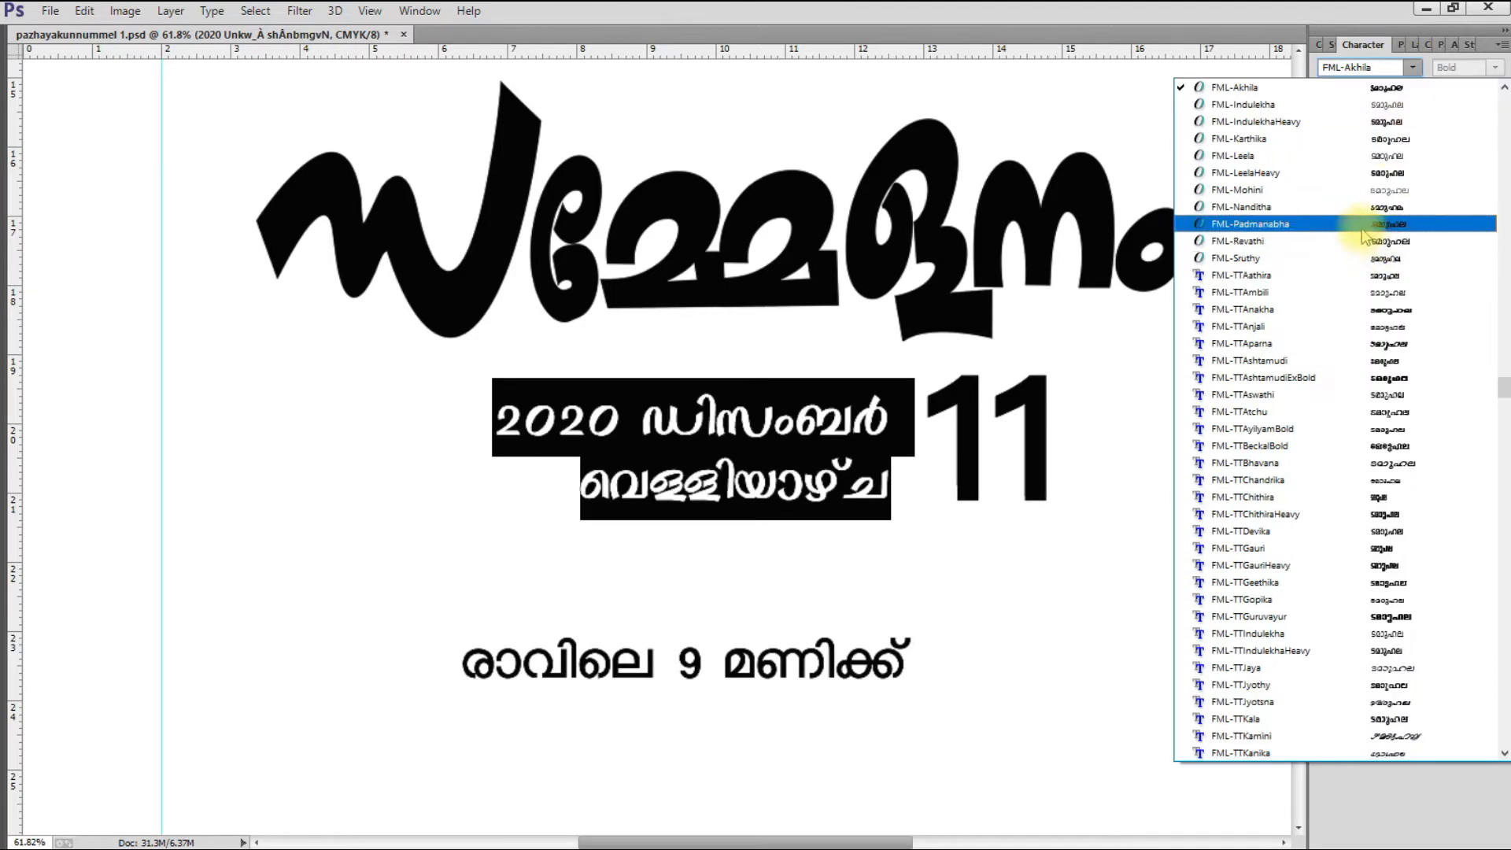
left_click(1366, 225)
Tighten the leading of the two date lines to 22.13 pt
left_click(816, 482)
key("ctrl+a")
left_click(1455, 96)
scroll(1454, 96, "down", 4)
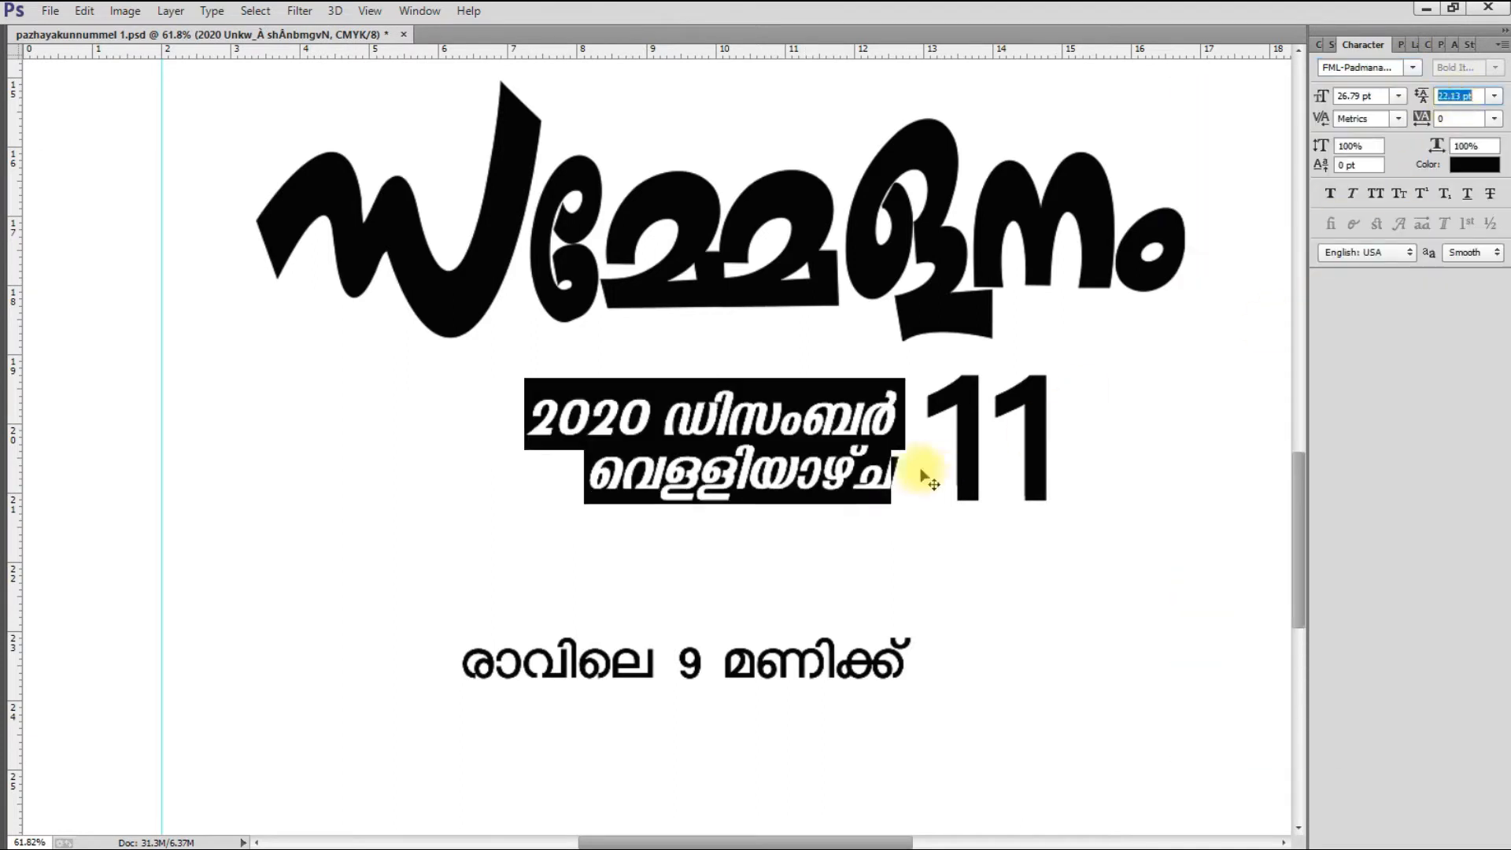
left_click(886, 465)
Draw a tall black-filled rectangle on a new layer below the end of the lettering
left_click_drag(853, 477, 709, 509)
key("u")
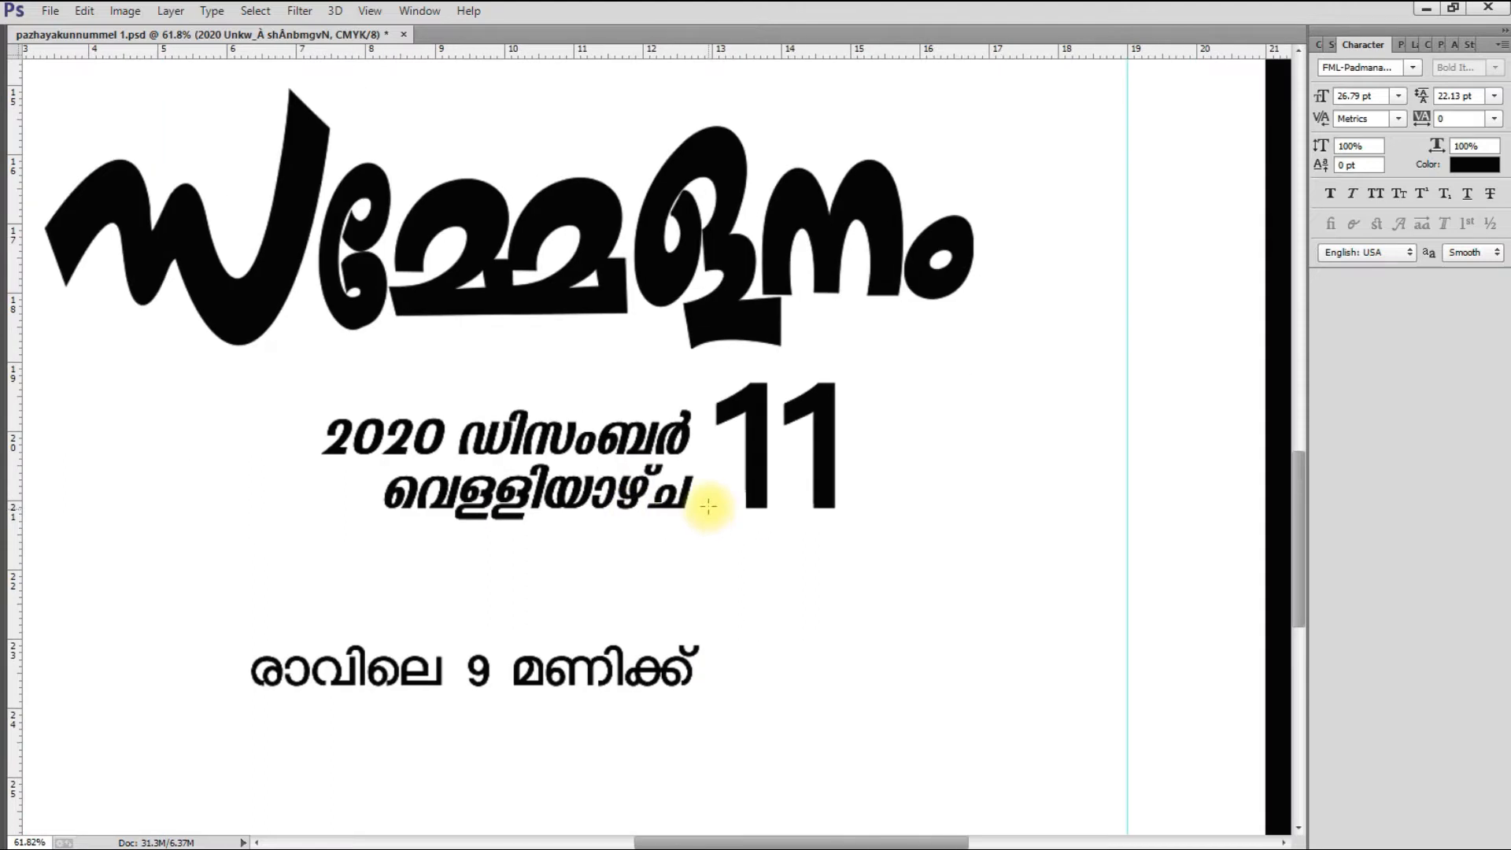
left_click_drag(796, 310, 946, 583)
key("ctrl+shift+n")
key("Return")
key("alt+BackSpace")
key("ctrl+d")
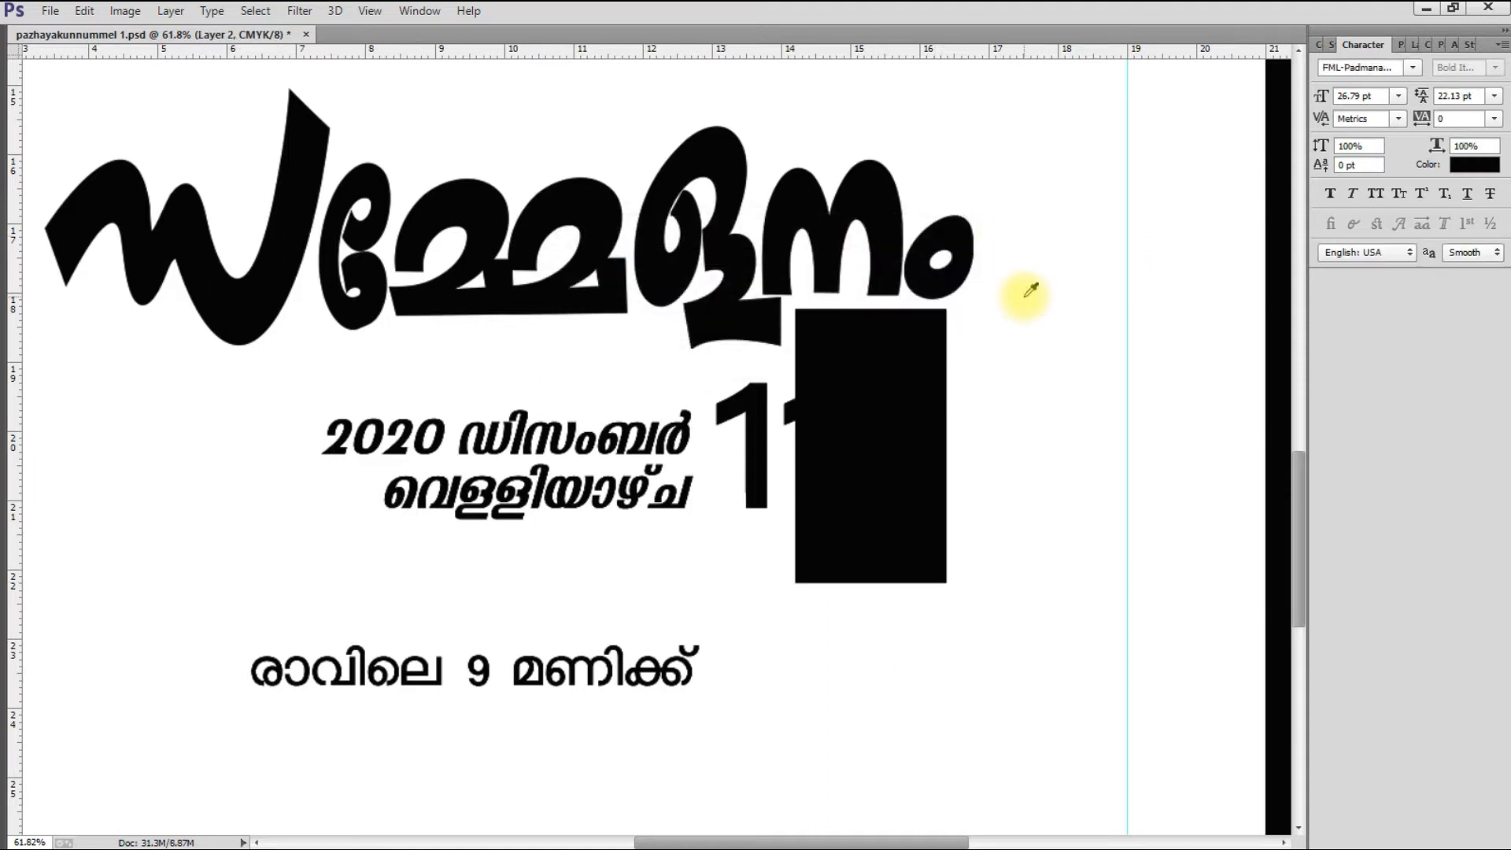
Make the number 11 white over the black rectangle and shift the date lines right beside it
key("v")
key("Tab")
key("Tab")
left_click_drag(1111, 400, 1112, 406)
left_click_drag(977, 446, 1118, 413)
key("ctrl+BackSpace")
left_click_drag(841, 428, 926, 435)
Add a new text layer reading 9 AM below the date lines
left_click_drag(1097, 656, 715, 529)
scroll(714, 530, "up", 3)
left_click_drag(397, 547, 716, 547)
scroll(669, 492, "up", 3)
right_click(710, 374)
left_click(732, 387)
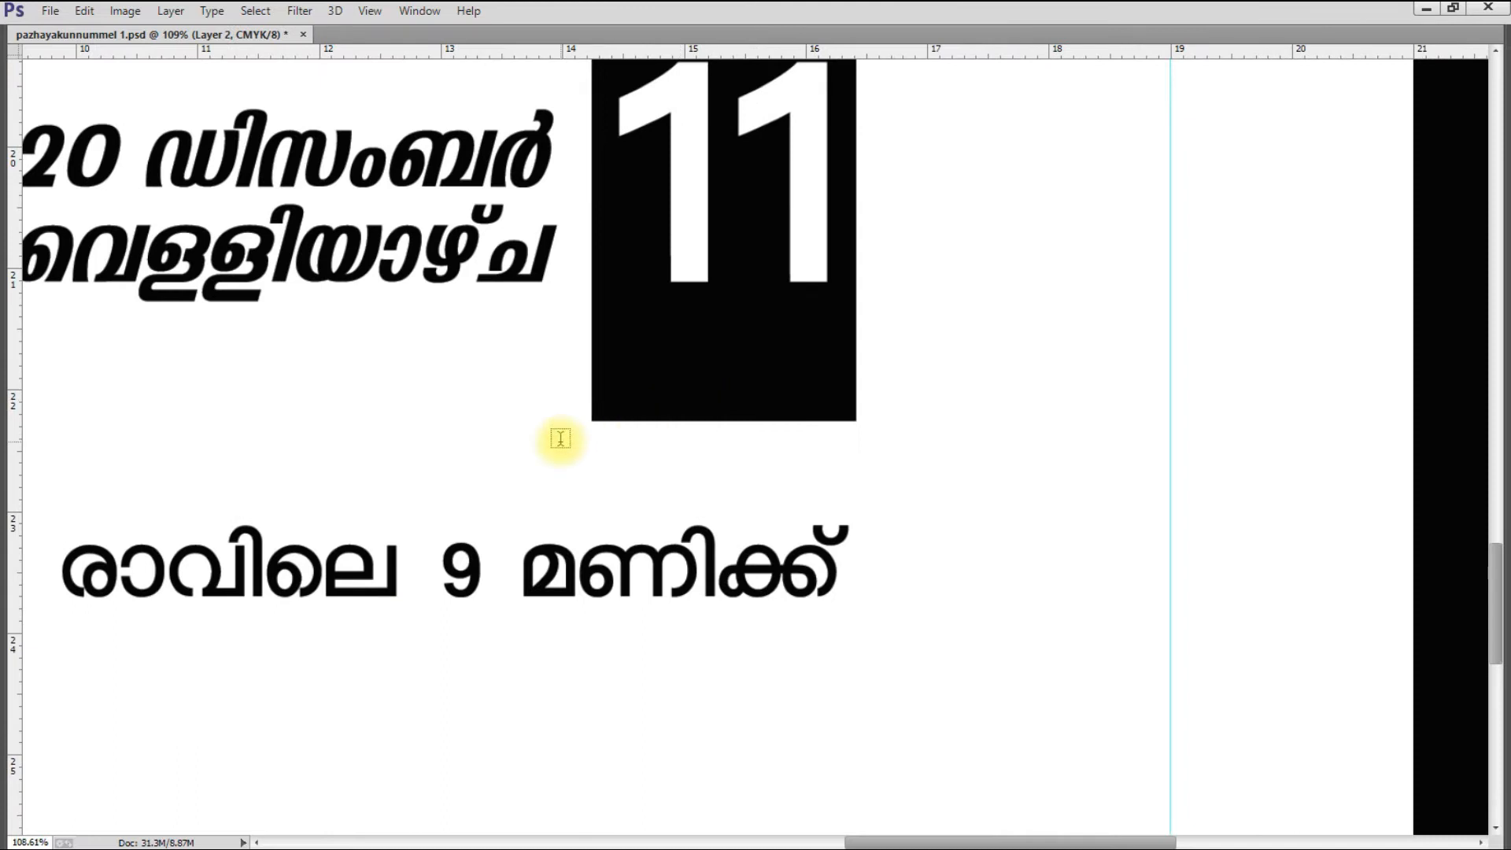
type("അങ")
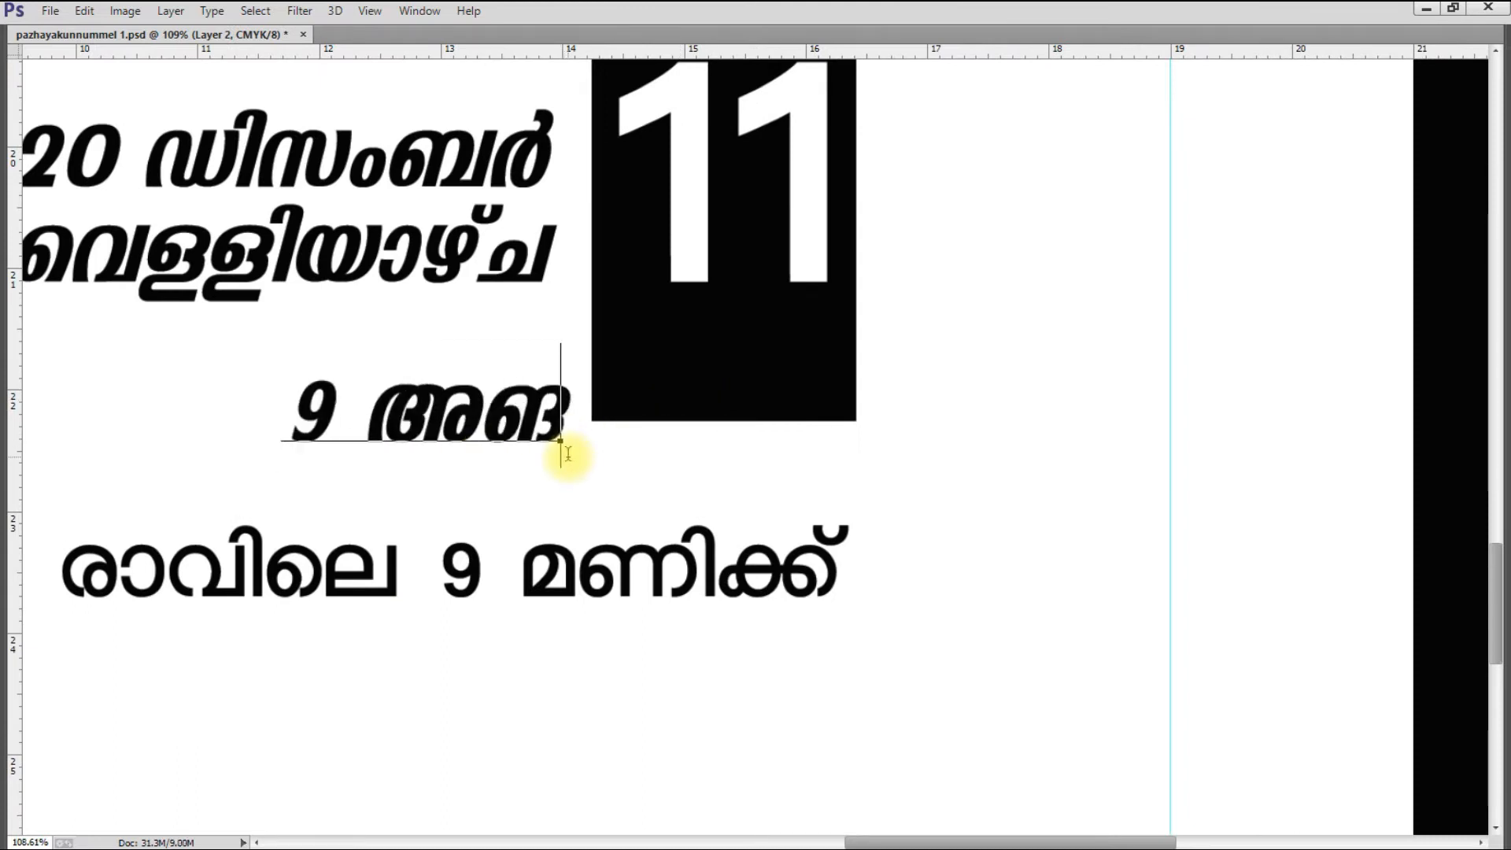
Set the font of the new 9 AM text to Arial
key("ctrl+a")
key("ctrl+t")
left_click(1366, 69)
left_click(1365, 72)
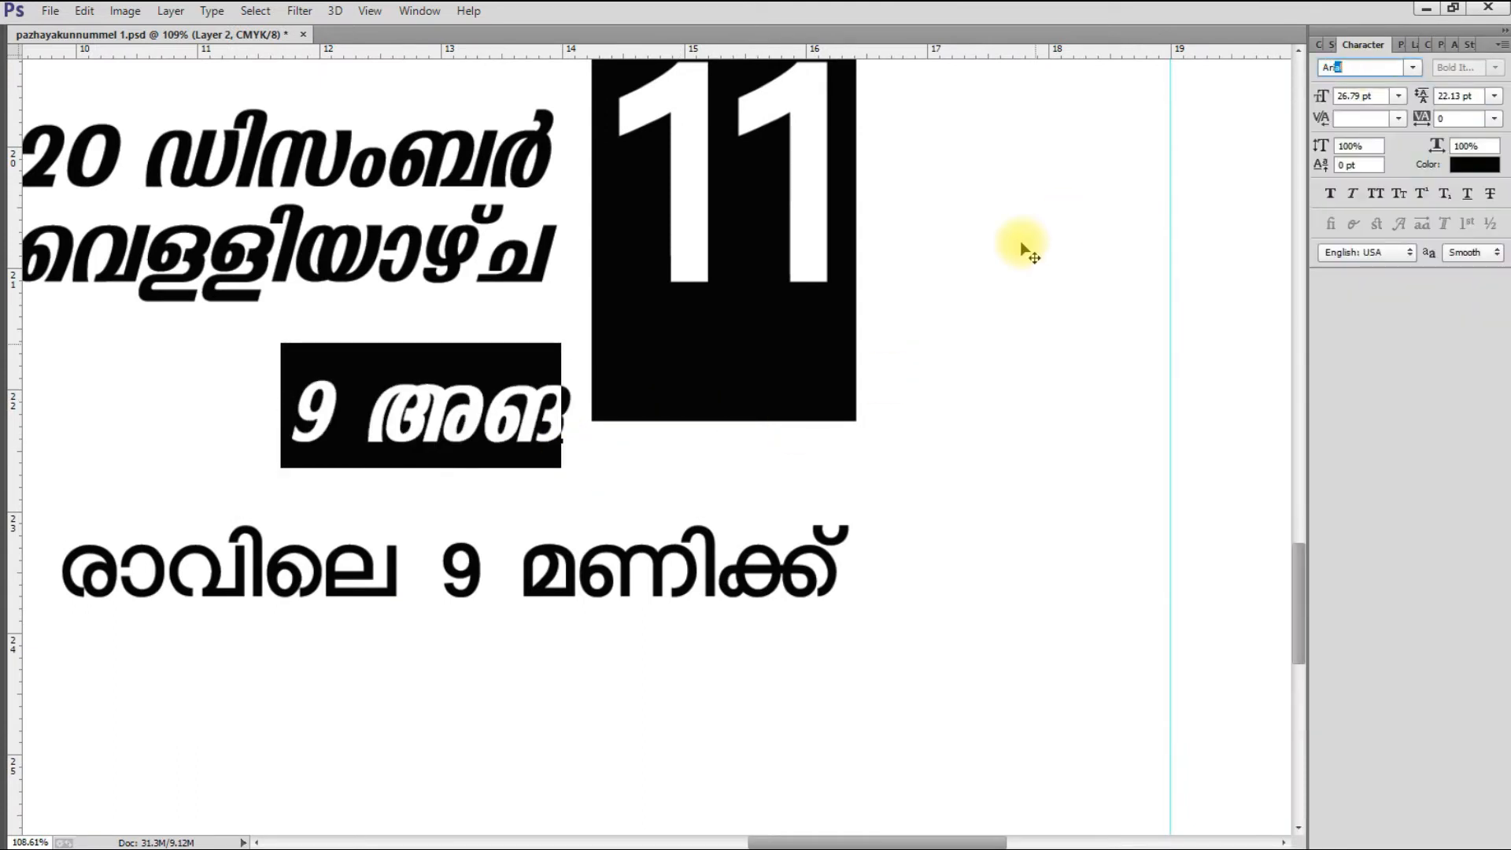
type("Ari")
key("Return")
Place the 9 AM text under the 11 in the black rectangle, sized 15.79 pt and filled white
left_click_drag(509, 508, 810, 463)
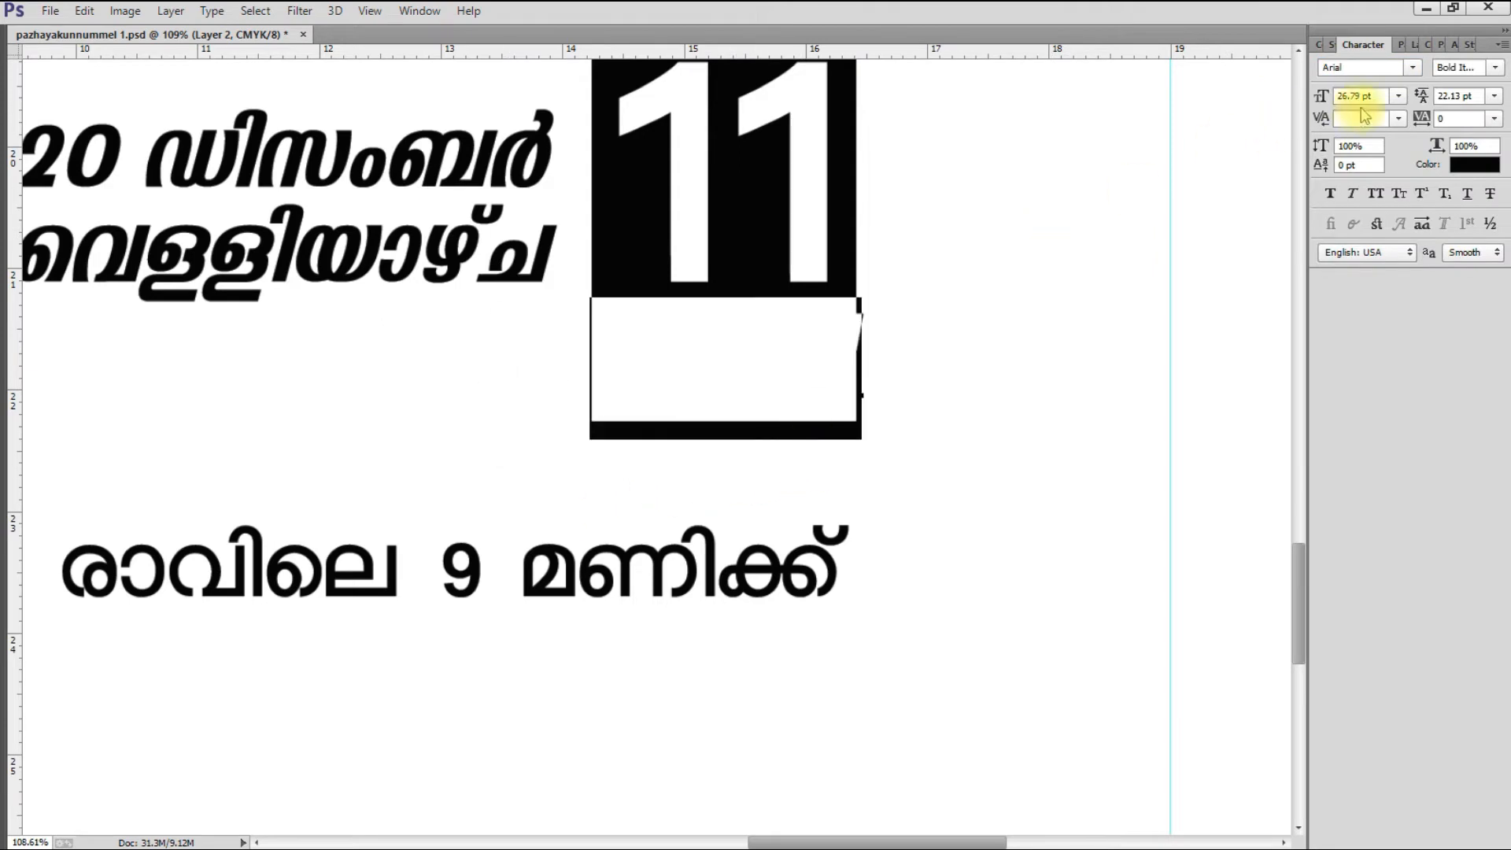
left_click(1374, 93)
scroll(1374, 93, "down", 7)
left_click_drag(931, 421, 904, 409)
key("ctrl+BackSpace")
scroll(1364, 95, "down", 4)
left_click(669, 362)
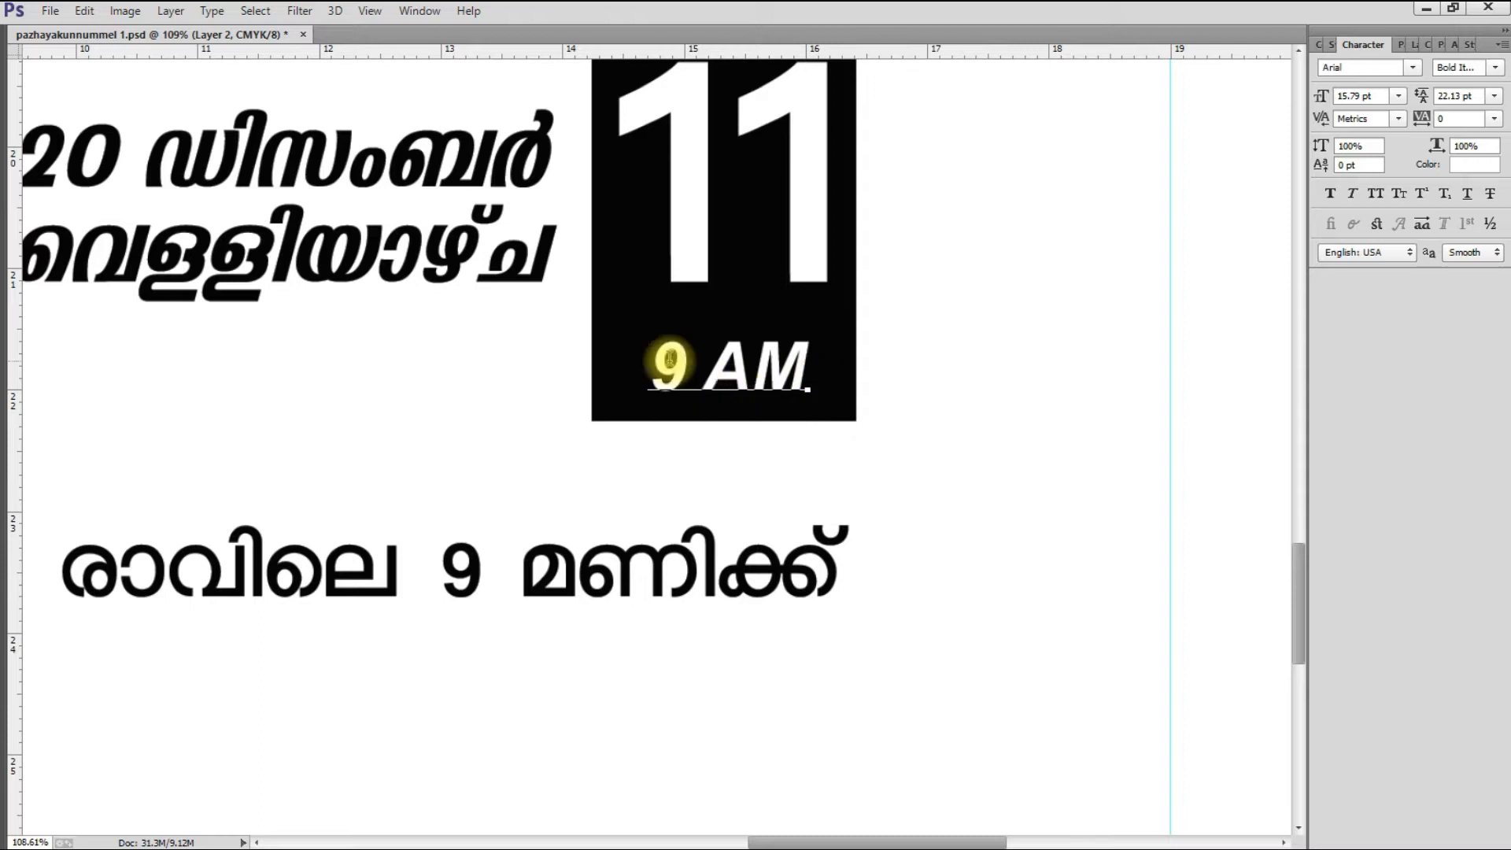
Adjust the spacing between 9 and AM and keep the text centred in the black rectangle
left_click_drag(622, 464, 677, 472)
left_click_drag(738, 383, 641, 386)
key("BackSpace")
left_click_drag(738, 476, 690, 477)
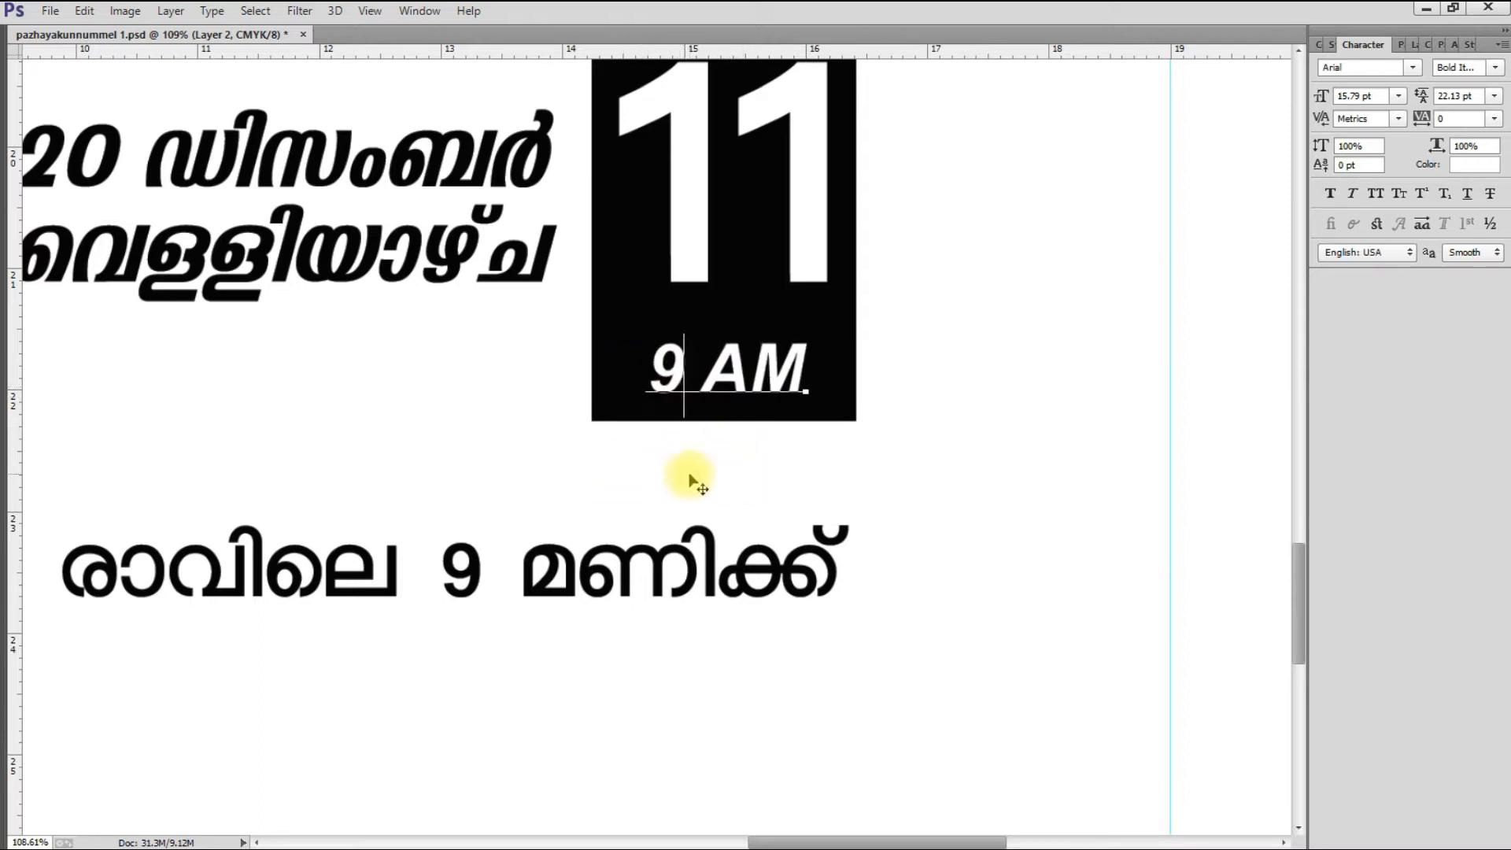
Add a thin white dividing line on a new layer between the 11 and 9 AM
key("Tab")
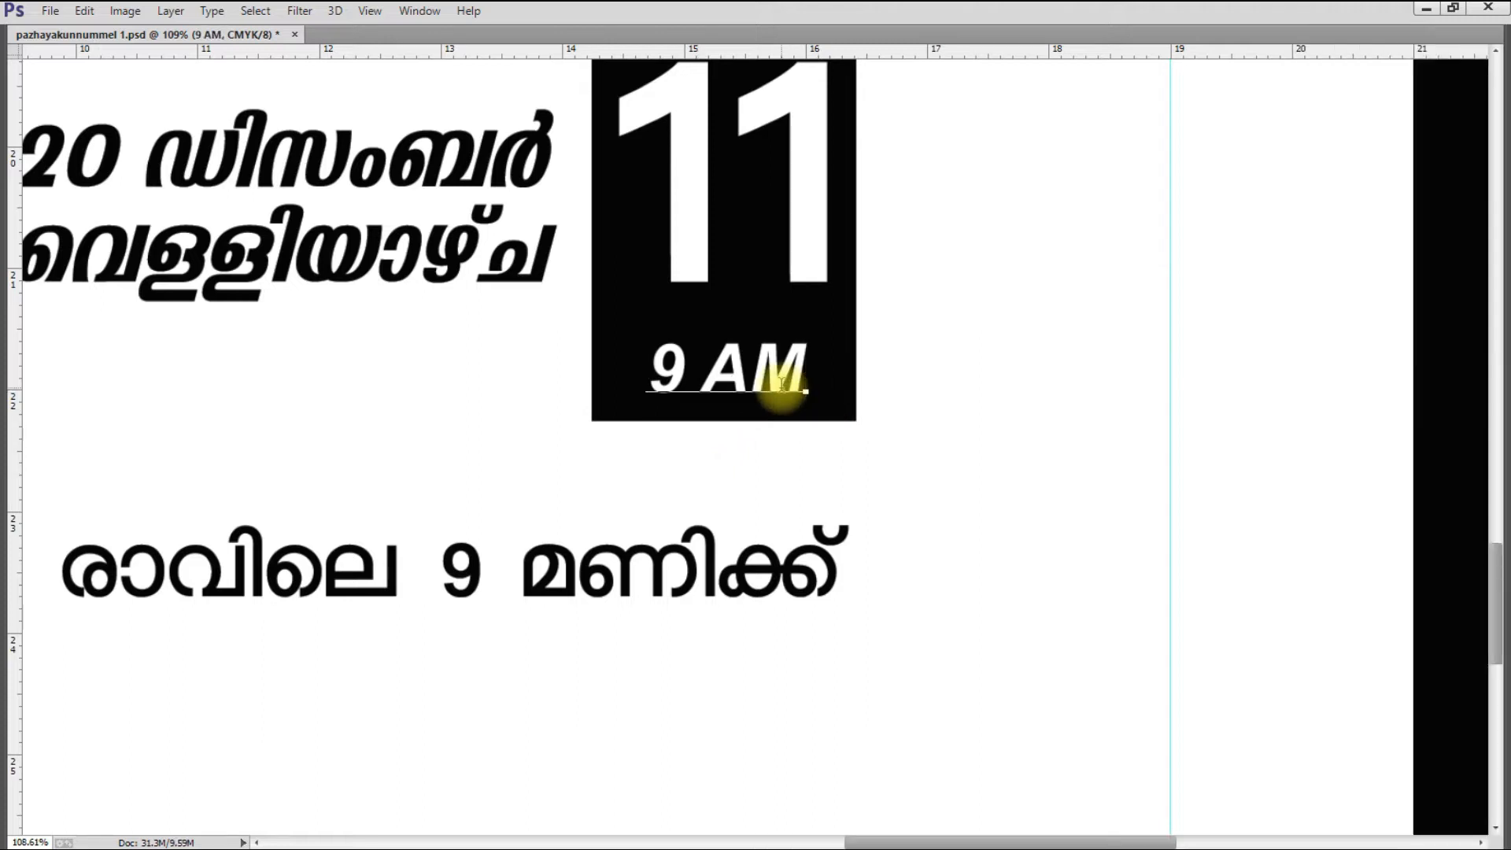
left_click_drag(613, 309, 834, 312)
key("ctrl+shift+alt+n")
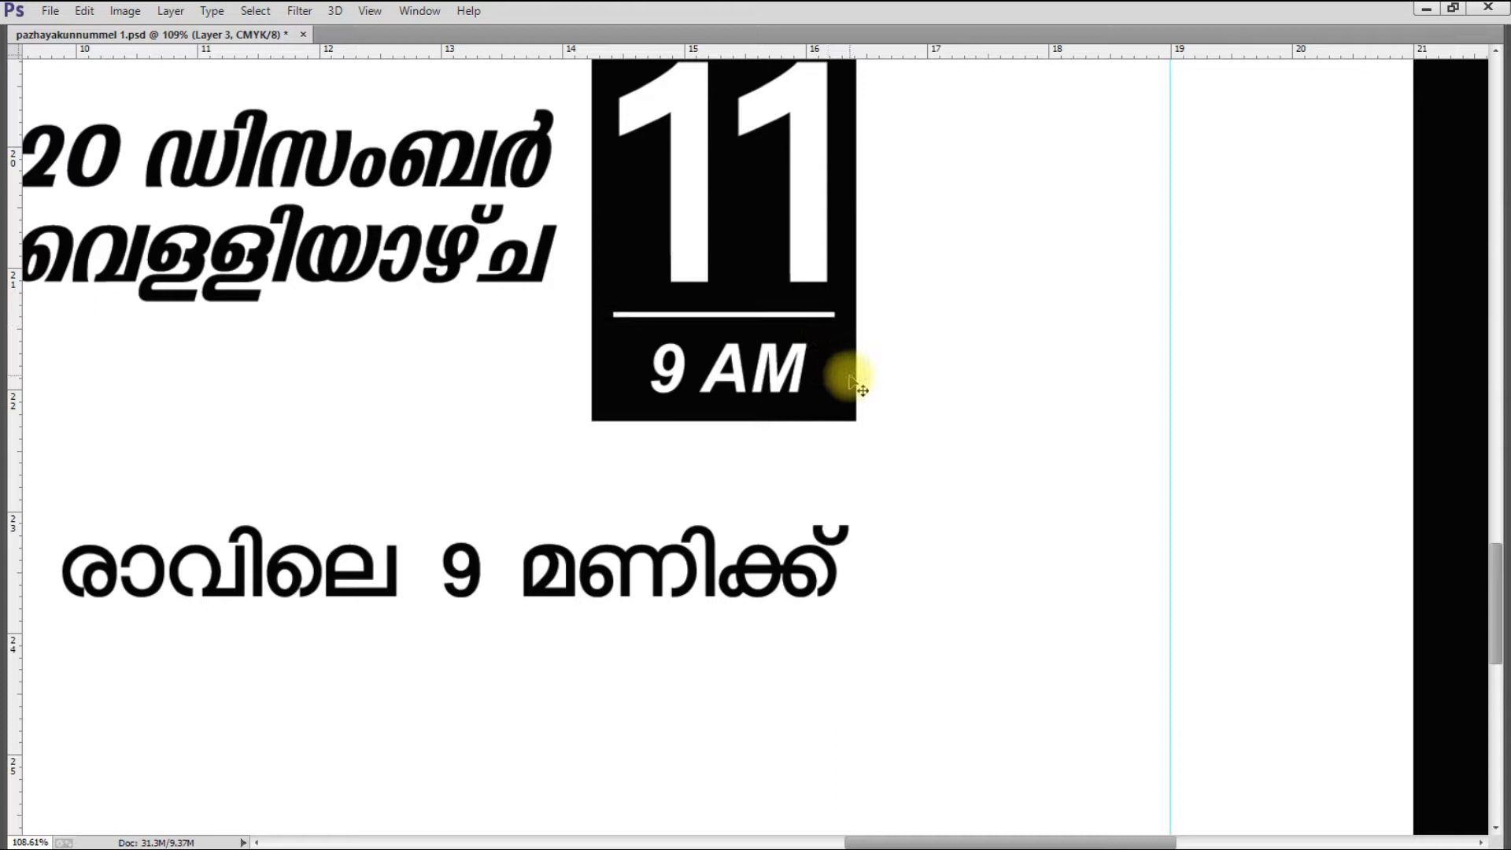
Delete the separate രാവിലെ 9 മണിക്ക് text below the date block
scroll(759, 428, "down", 2)
left_click_drag(933, 383, 1051, 486)
left_click_drag(718, 646, 718, 652)
key("Delete")
Slant the black rectangle's bottom edge downward toward its outer side and move the date block up against the lettering
scroll(830, 469, "down", 2)
left_click_drag(871, 492, 871, 462)
right_click(869, 492)
left_click(877, 496)
left_click_drag(775, 504, 783, 465)
key("Return")
scroll(782, 464, "down", 3)
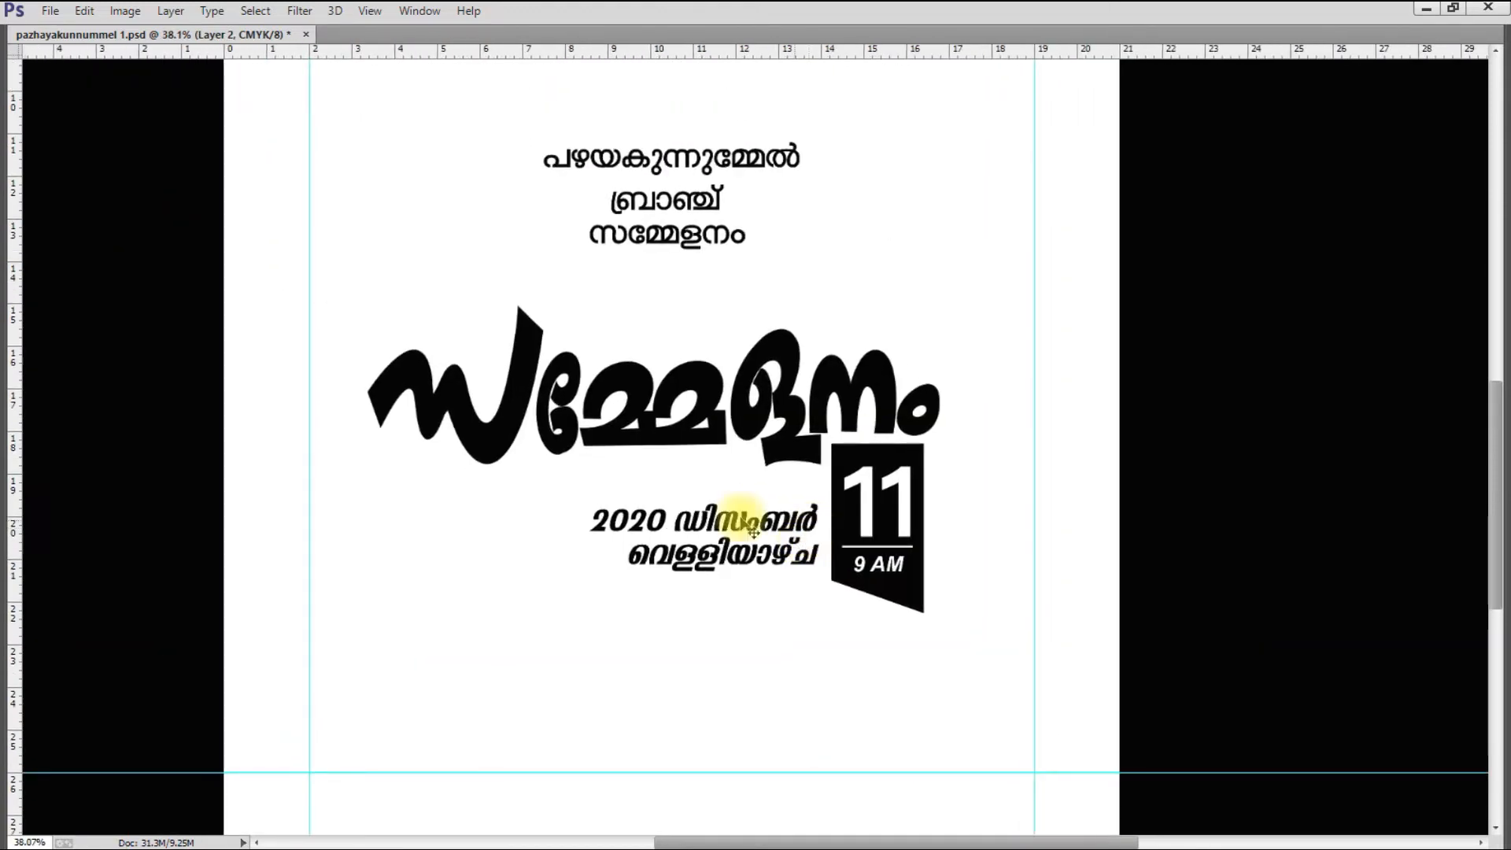
Shrink the white 11 slightly and move it down closer to the dividing line in the black rectangle
right_click(911, 503)
left_click(921, 513)
scroll(913, 483, "up", 4)
key("ctrl+t")
left_click_drag(908, 371, 895, 399)
key("Return")
left_click_drag(865, 493, 856, 516)
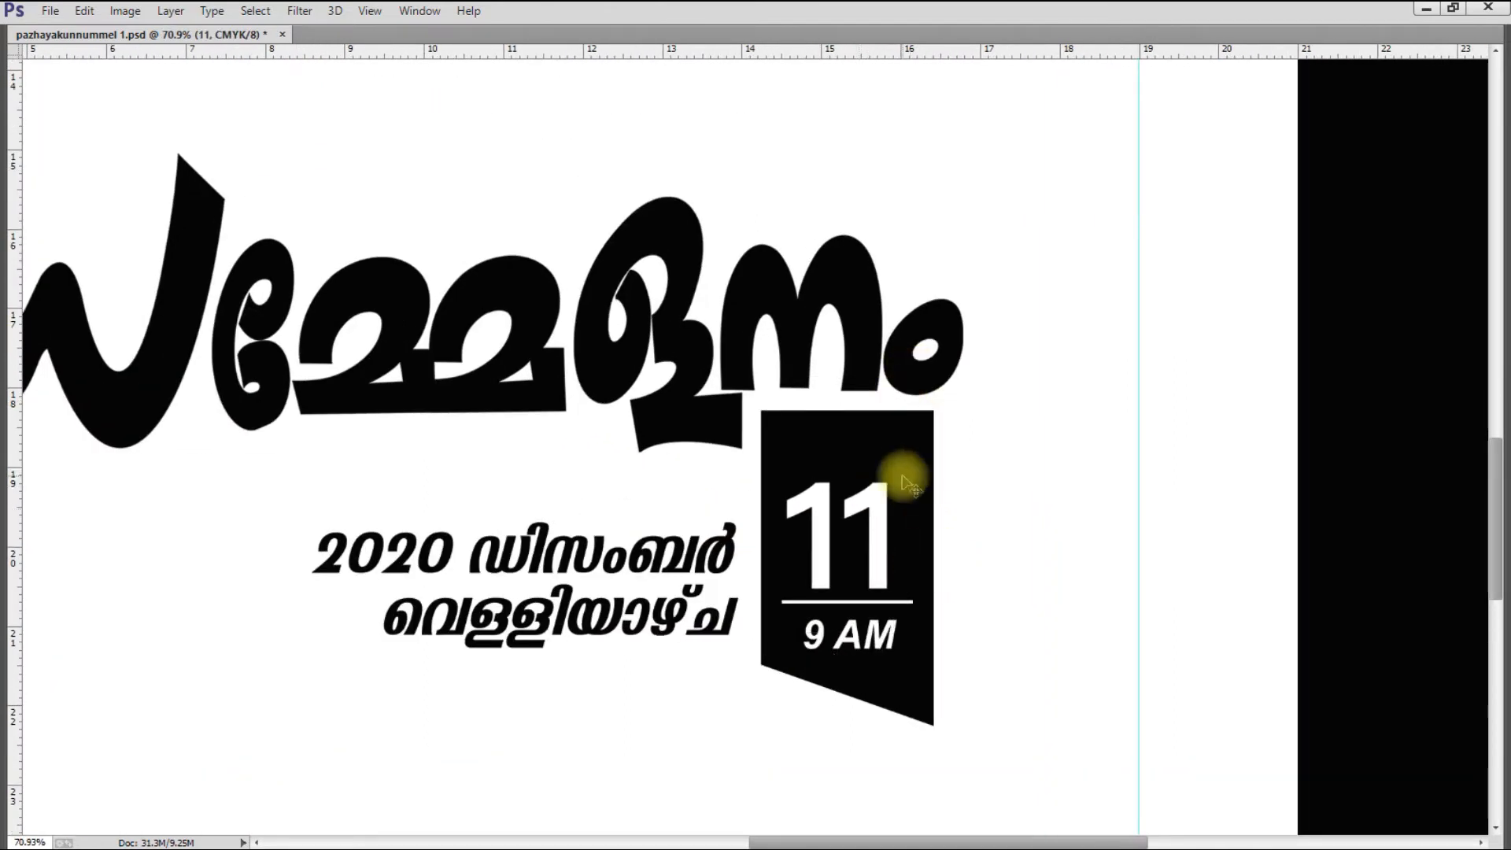
Remove the excess strip along the top of the black rectangle above the 11
key("m")
left_click_drag(708, 319, 998, 453)
key("Delete")
key("ctrl+d")
key("v")
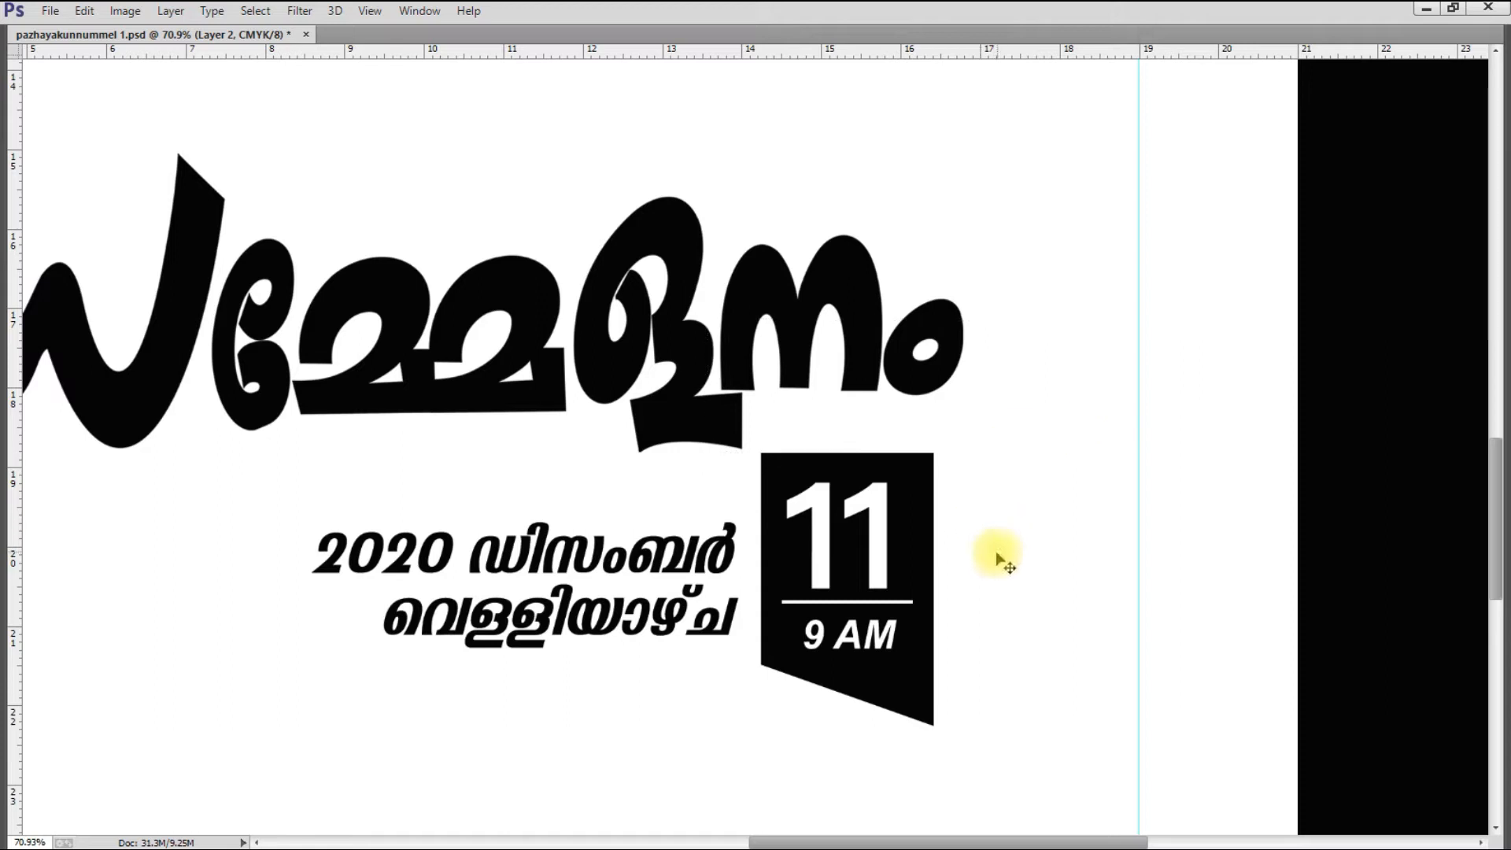
Move the shortened date block up against the lettering and raise the 2020 ഡിസംബർ വെള്ളിയാഴ്ച text beside it
left_click_drag(997, 553, 824, 662)
left_click_drag(891, 549, 889, 508)
left_click_drag(666, 576, 669, 550)
Delete the plain സമ്മേളനം text and move ബ്രാഞ്ച് down toward the decorative lettering
scroll(685, 554, "down", 5)
scroll(736, 578, "up", 1)
left_click(726, 420)
key("Delete")
left_click_drag(660, 343, 644, 441)
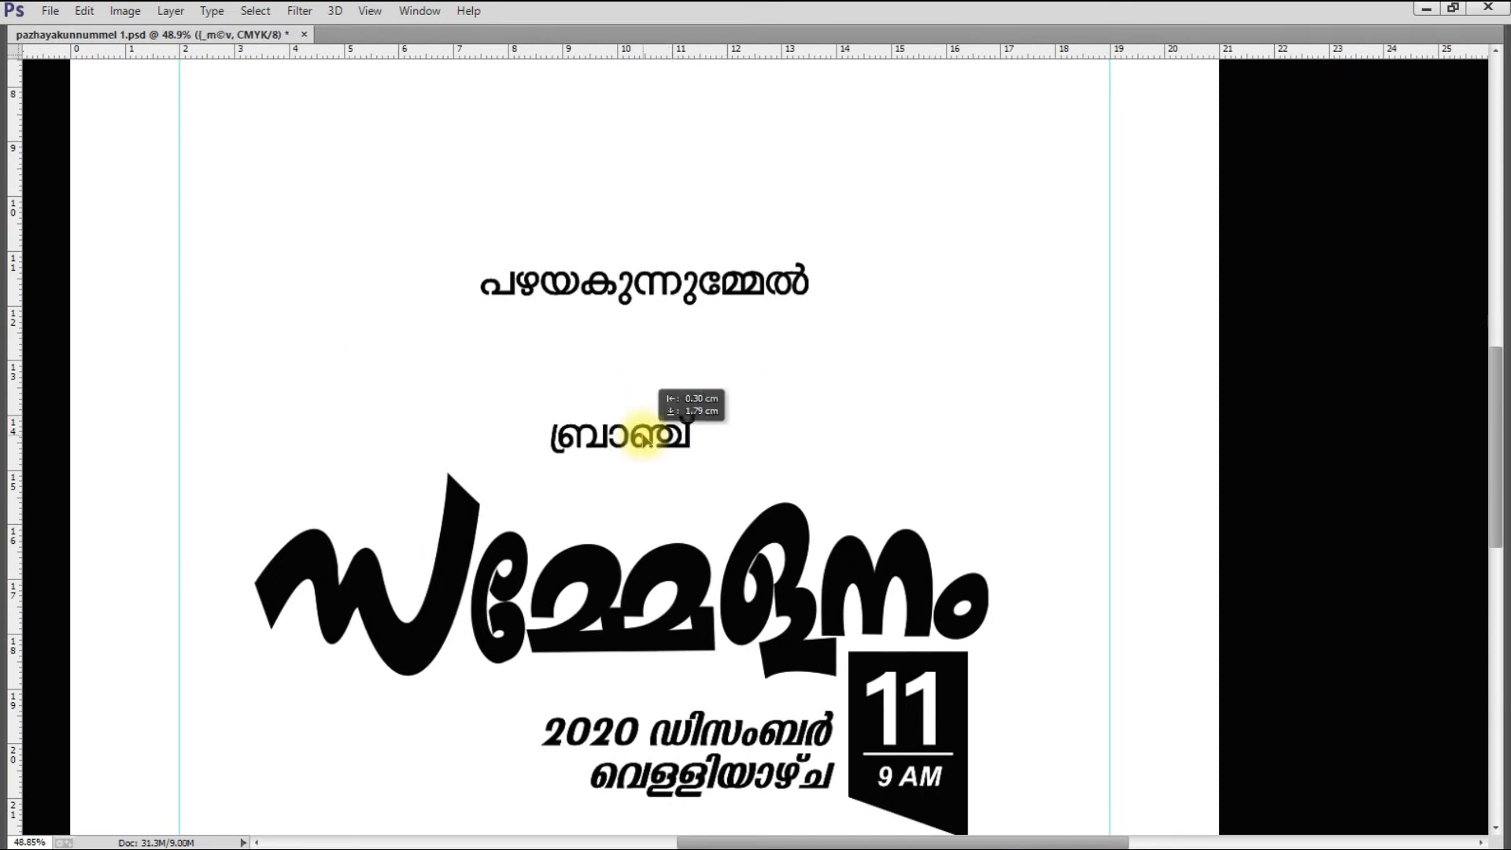
Set ബ്രാഞ്ച് in the bold italic FML-TTAshtam… font at 45.79 pt
key("ctrl+a")
key("ctrl+t")
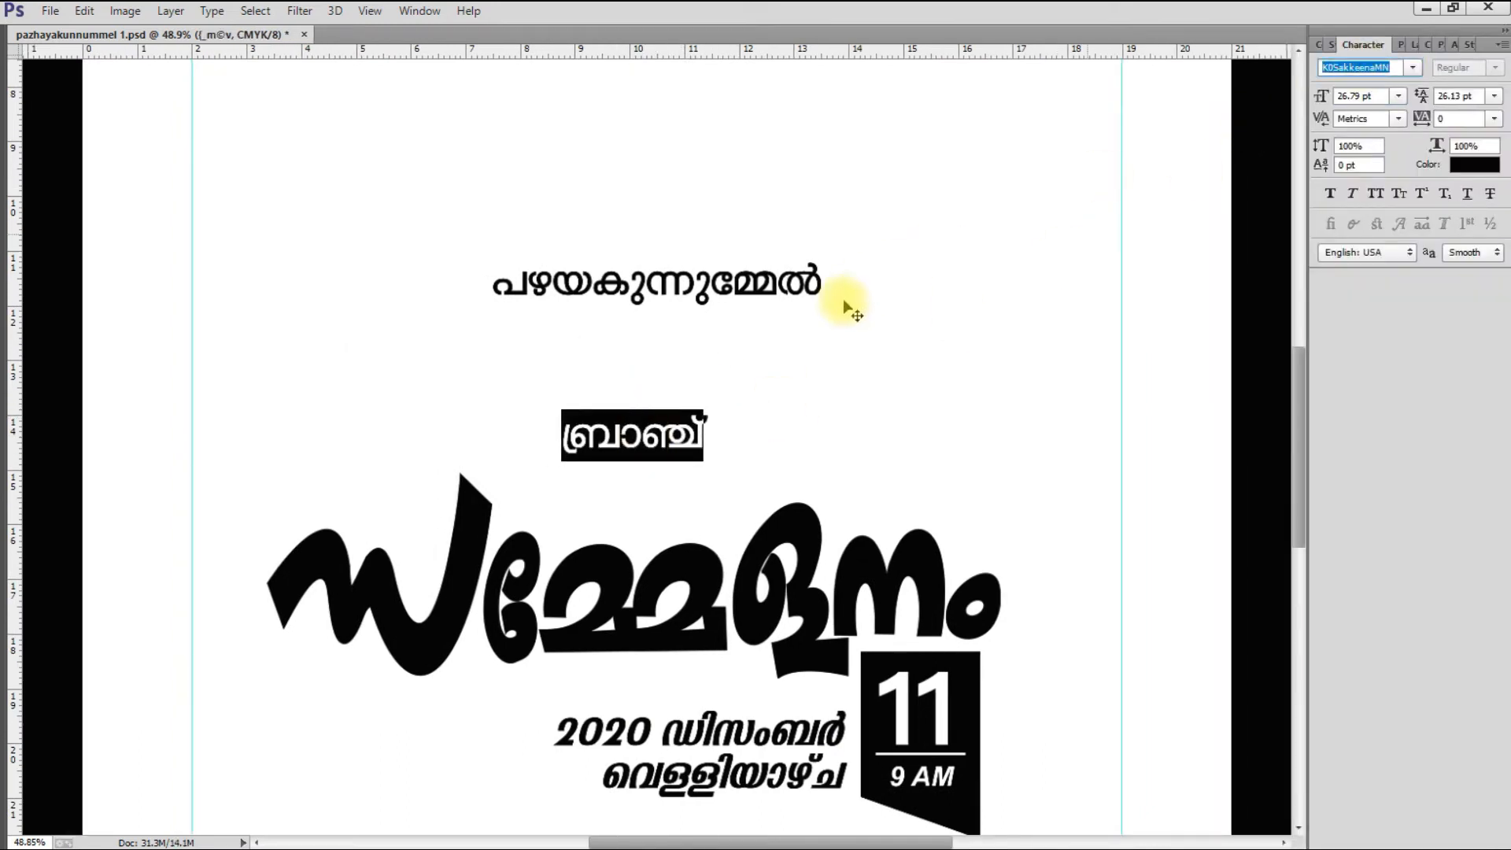
scroll(1376, 67, "down", 10)
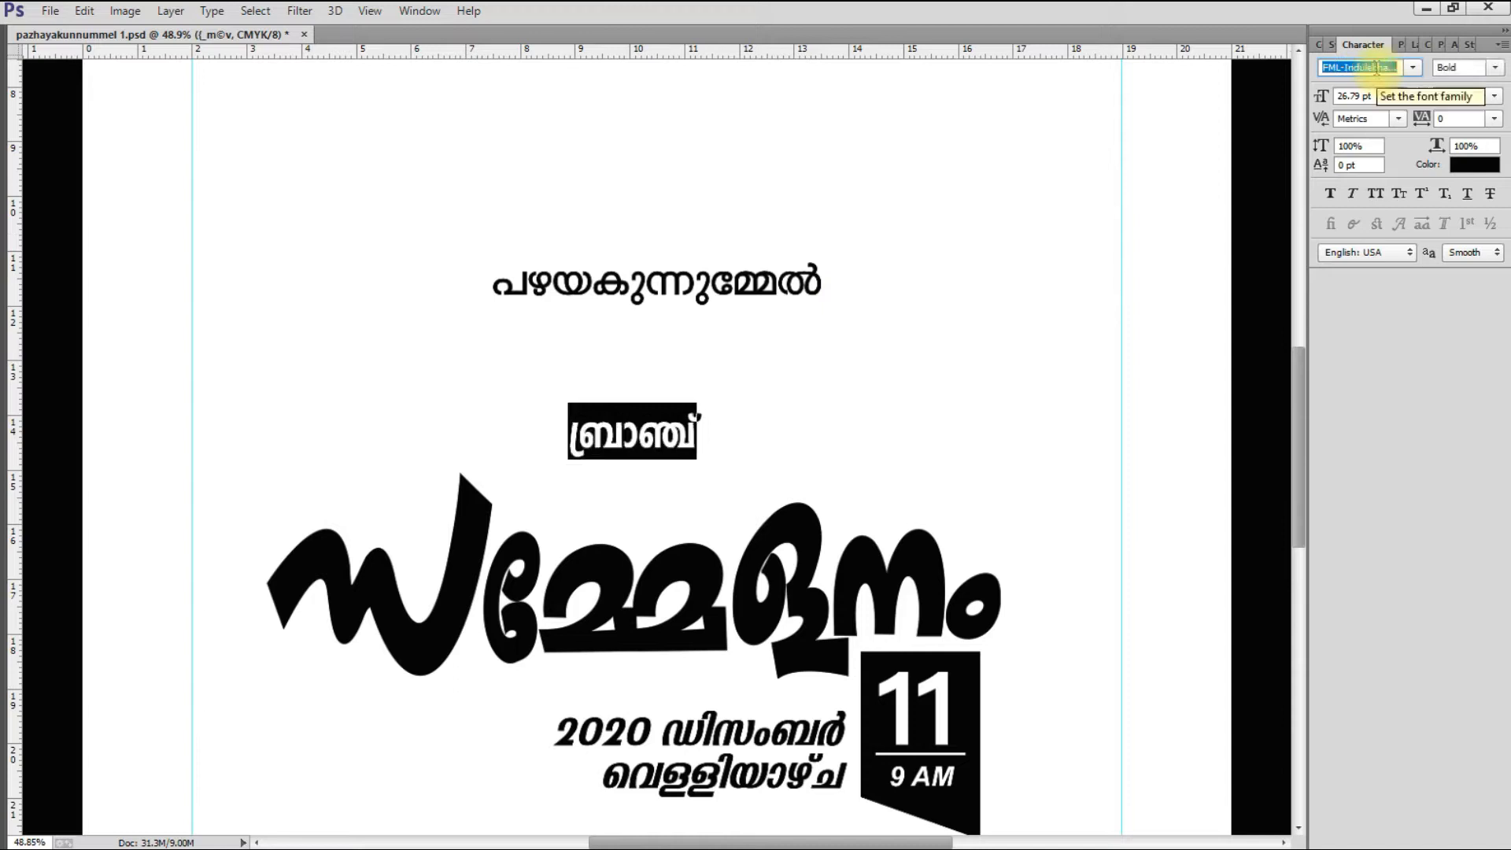
key("Down")
key("Down")
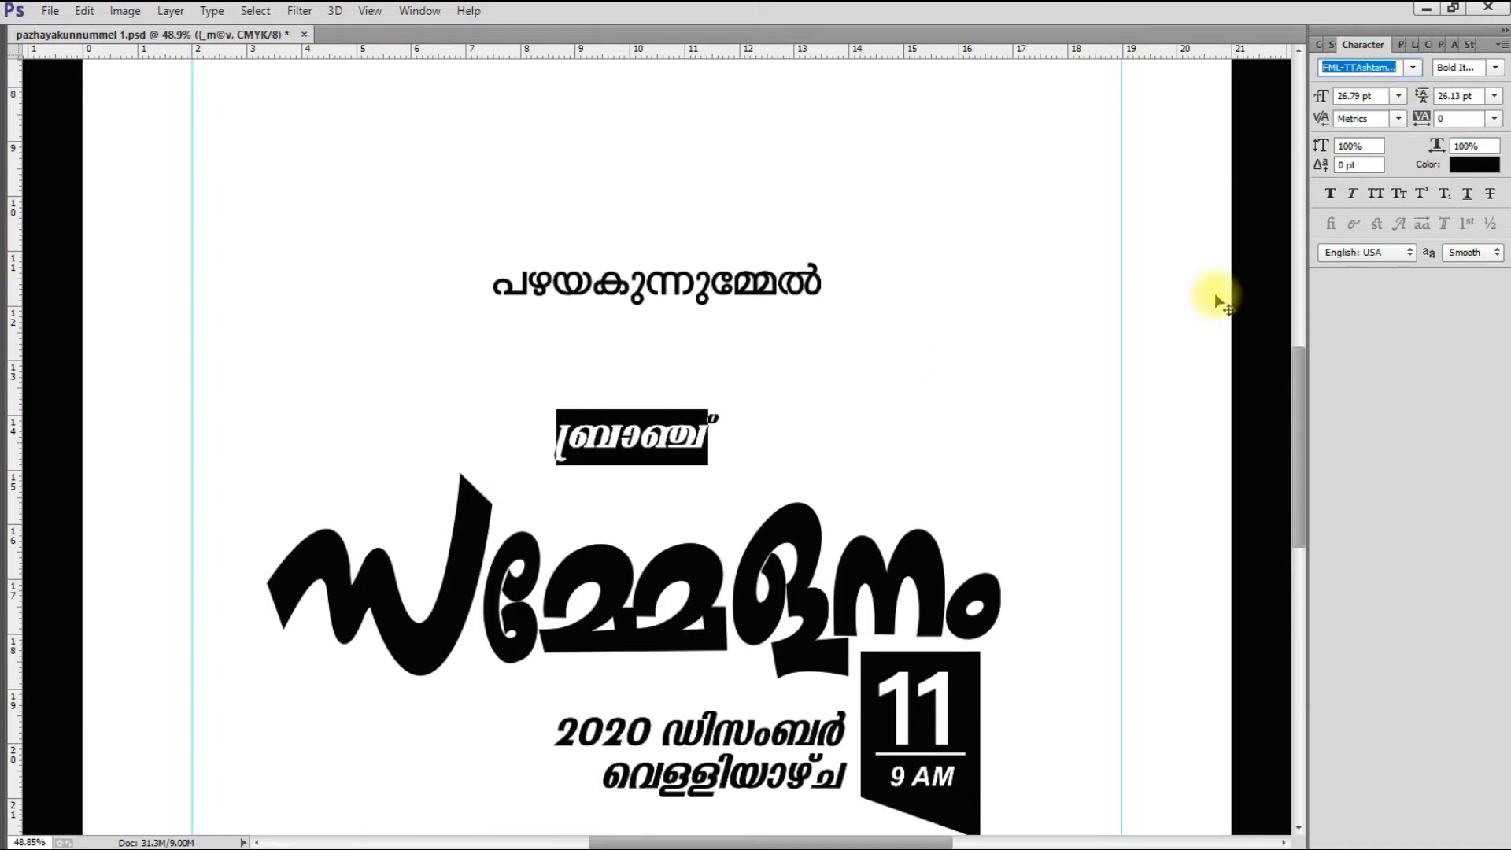
scroll(1356, 96, "up", 19)
Set the first glyph of ബ്രാഞ്ച് to 80% vertical scale and move the word down onto the lettering
left_click_drag(529, 441, 493, 436)
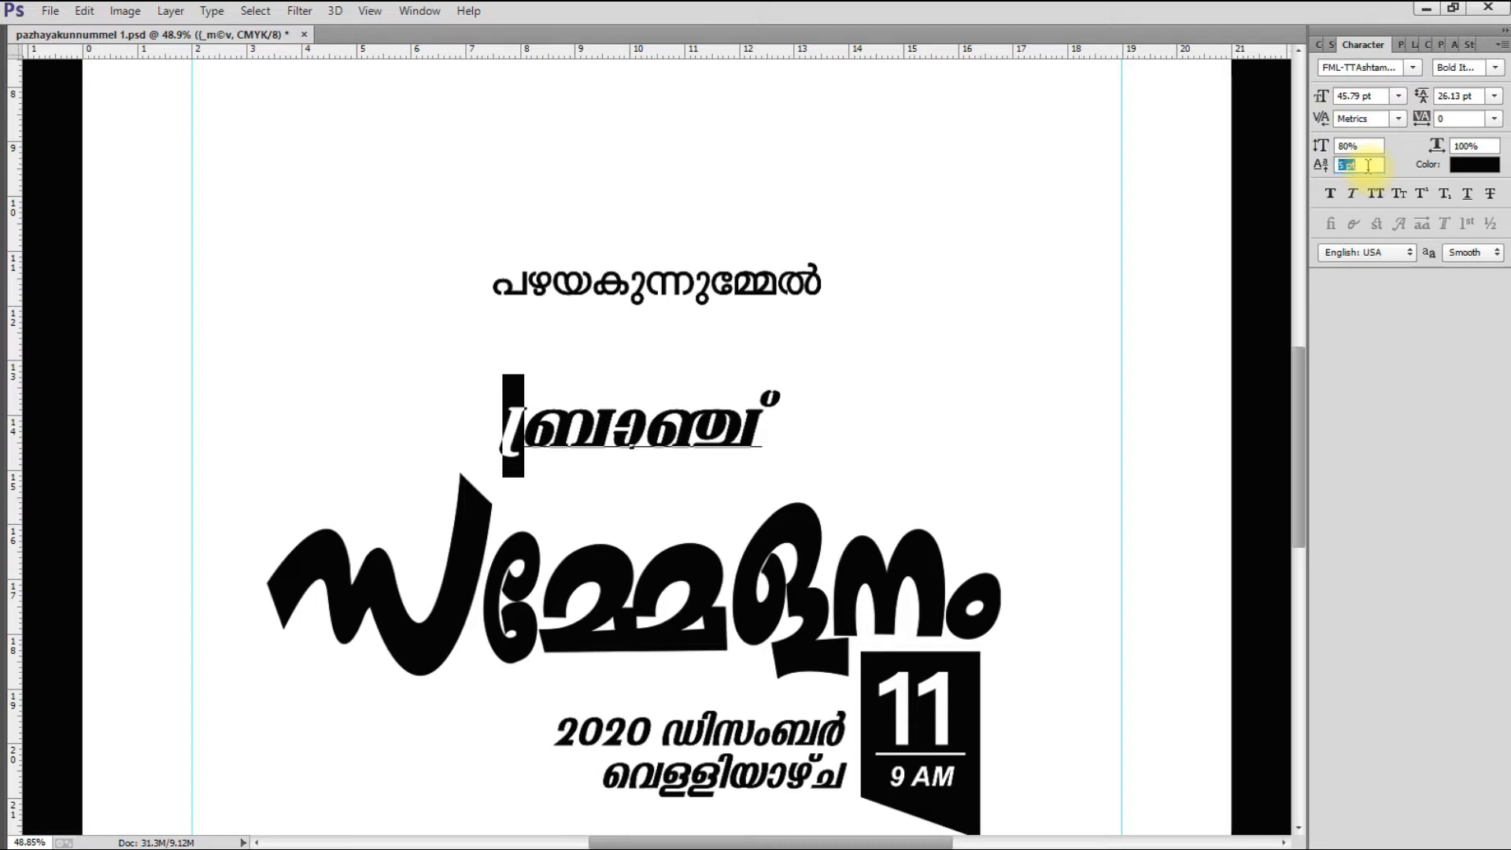
left_click_drag(679, 443, 689, 496)
Move പഴയകുന്നുമ്മേൽ down above ബ്രാഞ്ച് and change it to a narrower, heavier Apple cards font
left_click_drag(759, 321, 764, 421)
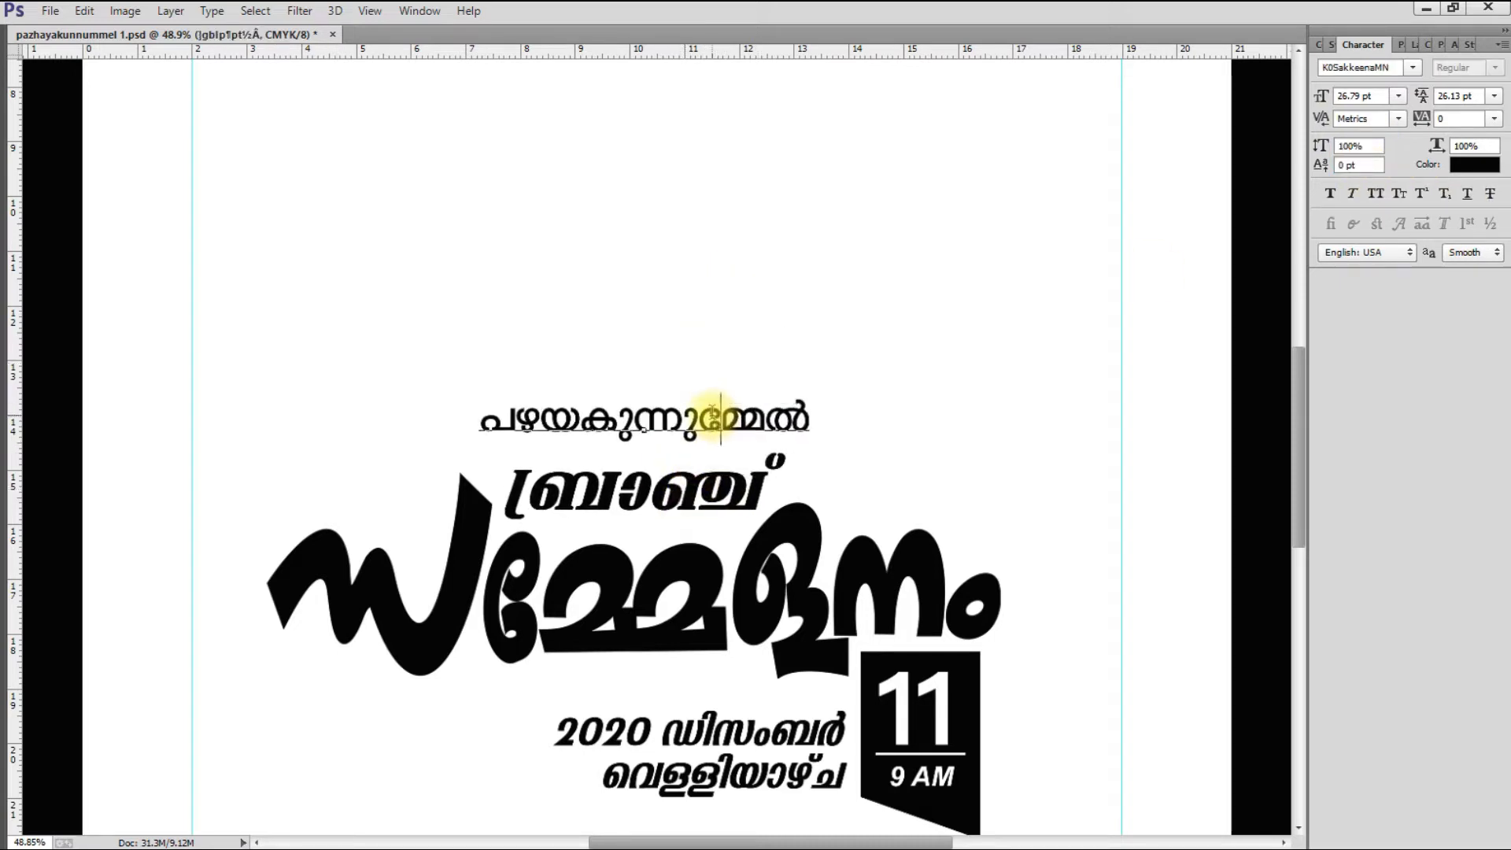
double_click(763, 421)
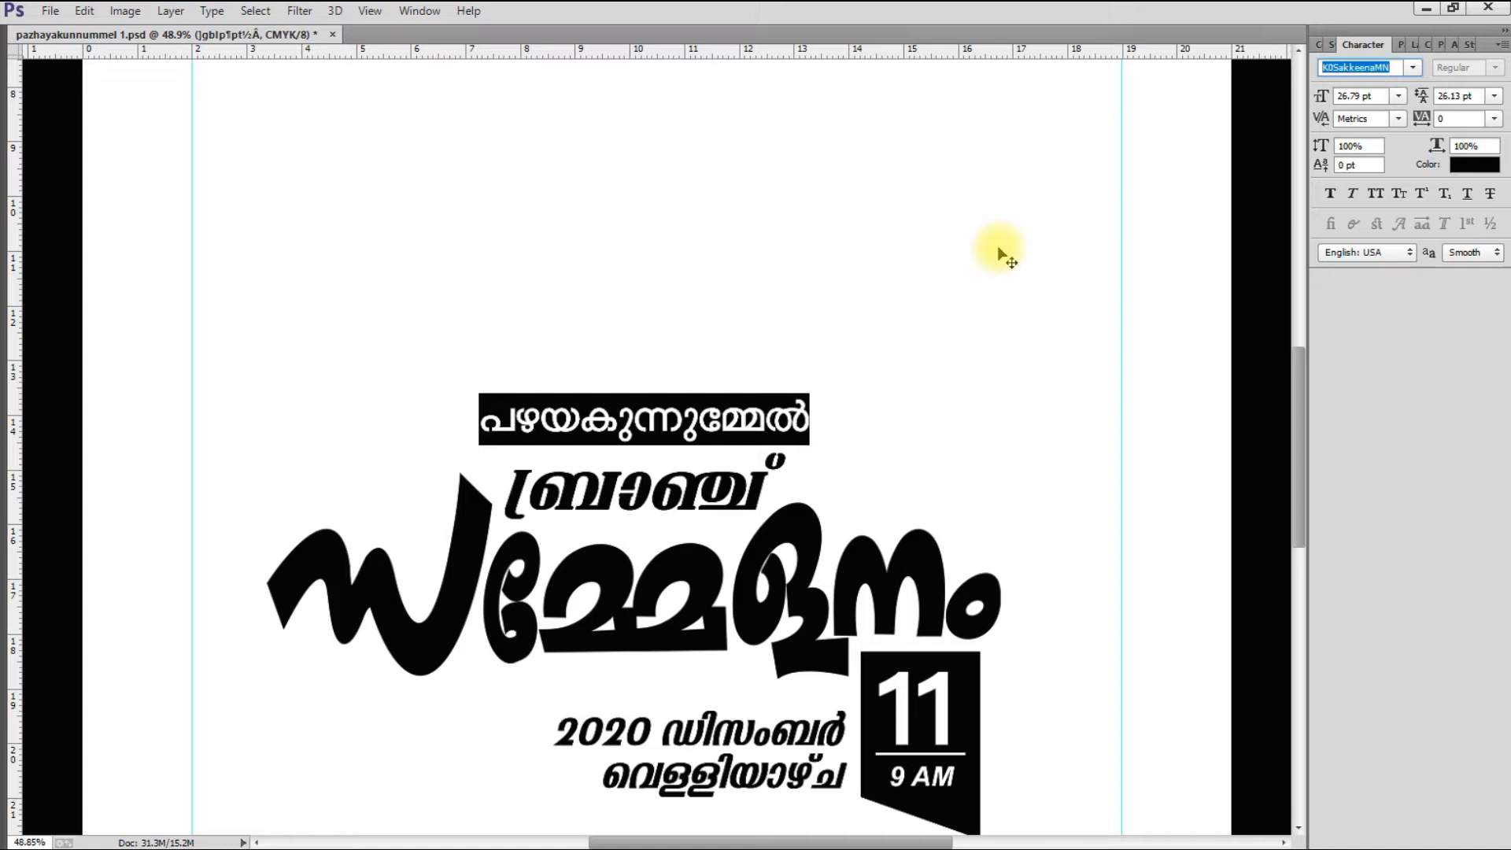
key("Down")
key("Down")
key("Down")
key("Down")
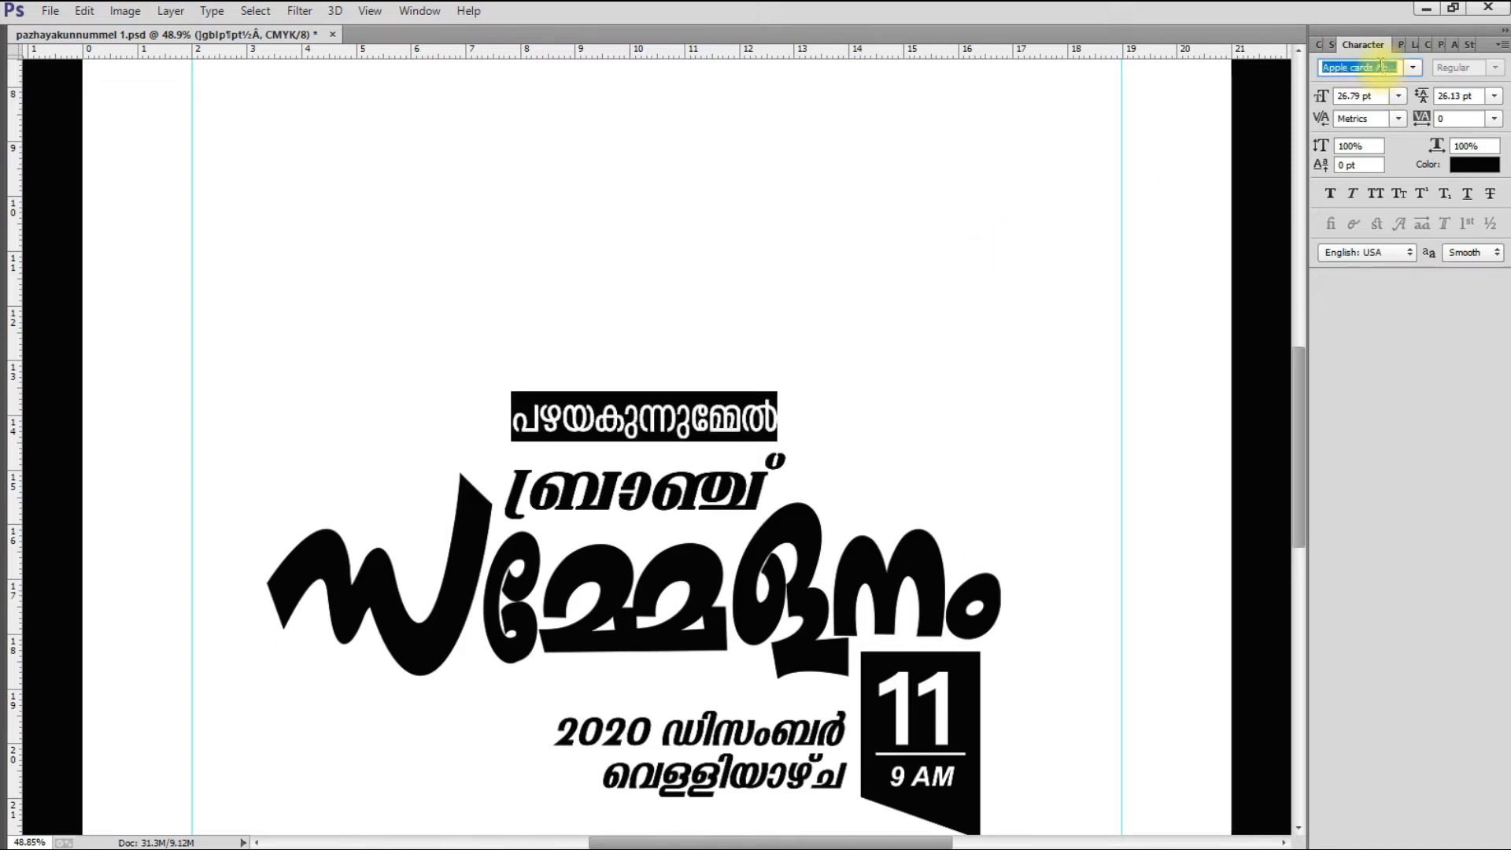
key("Down")
key("Down")
key("Down")
key("Down")
key("Down")
key("Down")
key("Down")
key("Down")
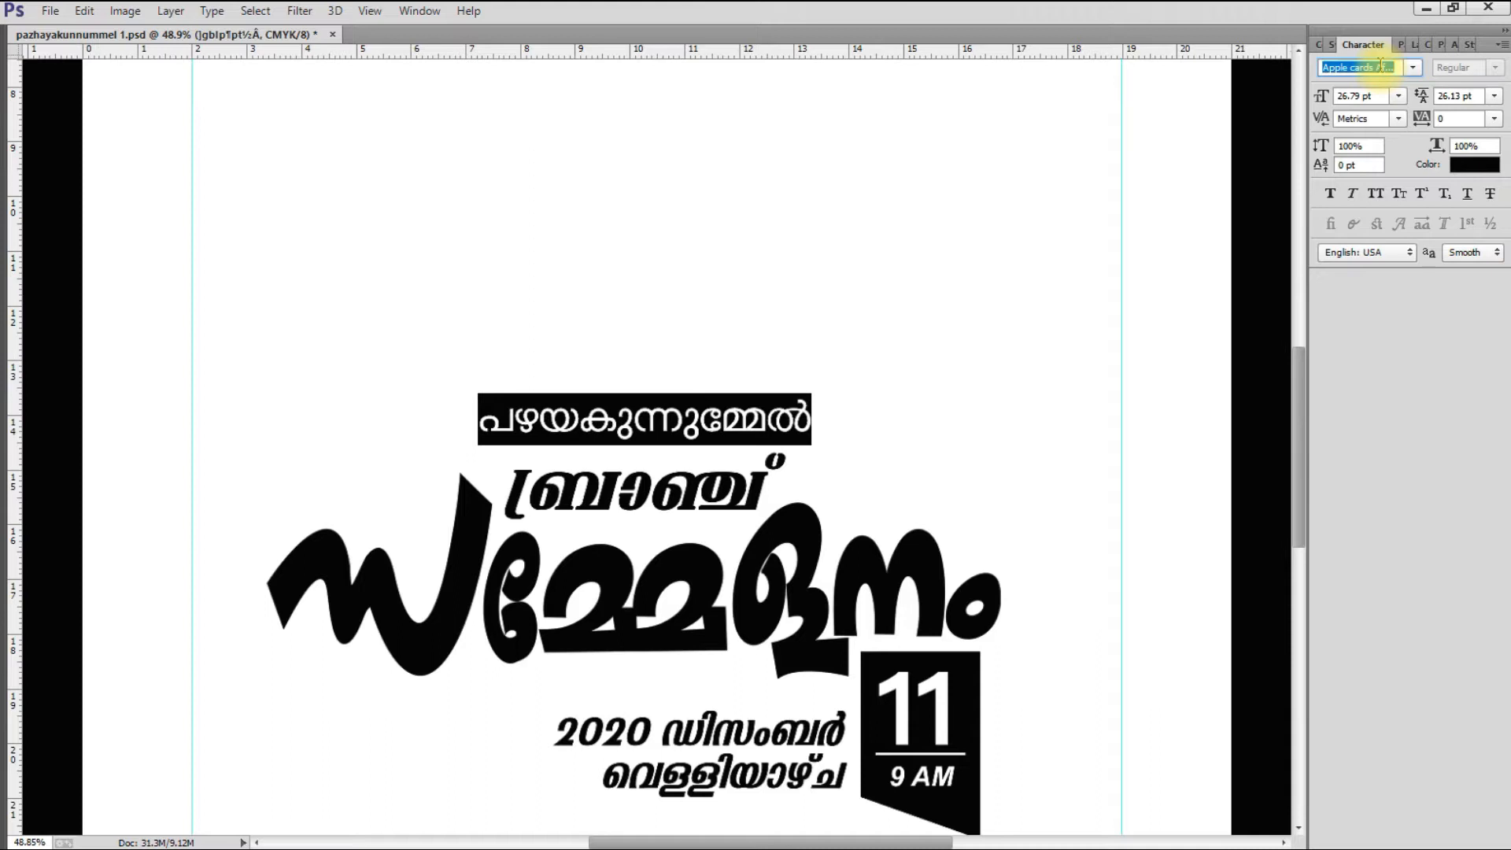
key("Down")
key("Down")
key("Down")
key("Down")
key("Down")
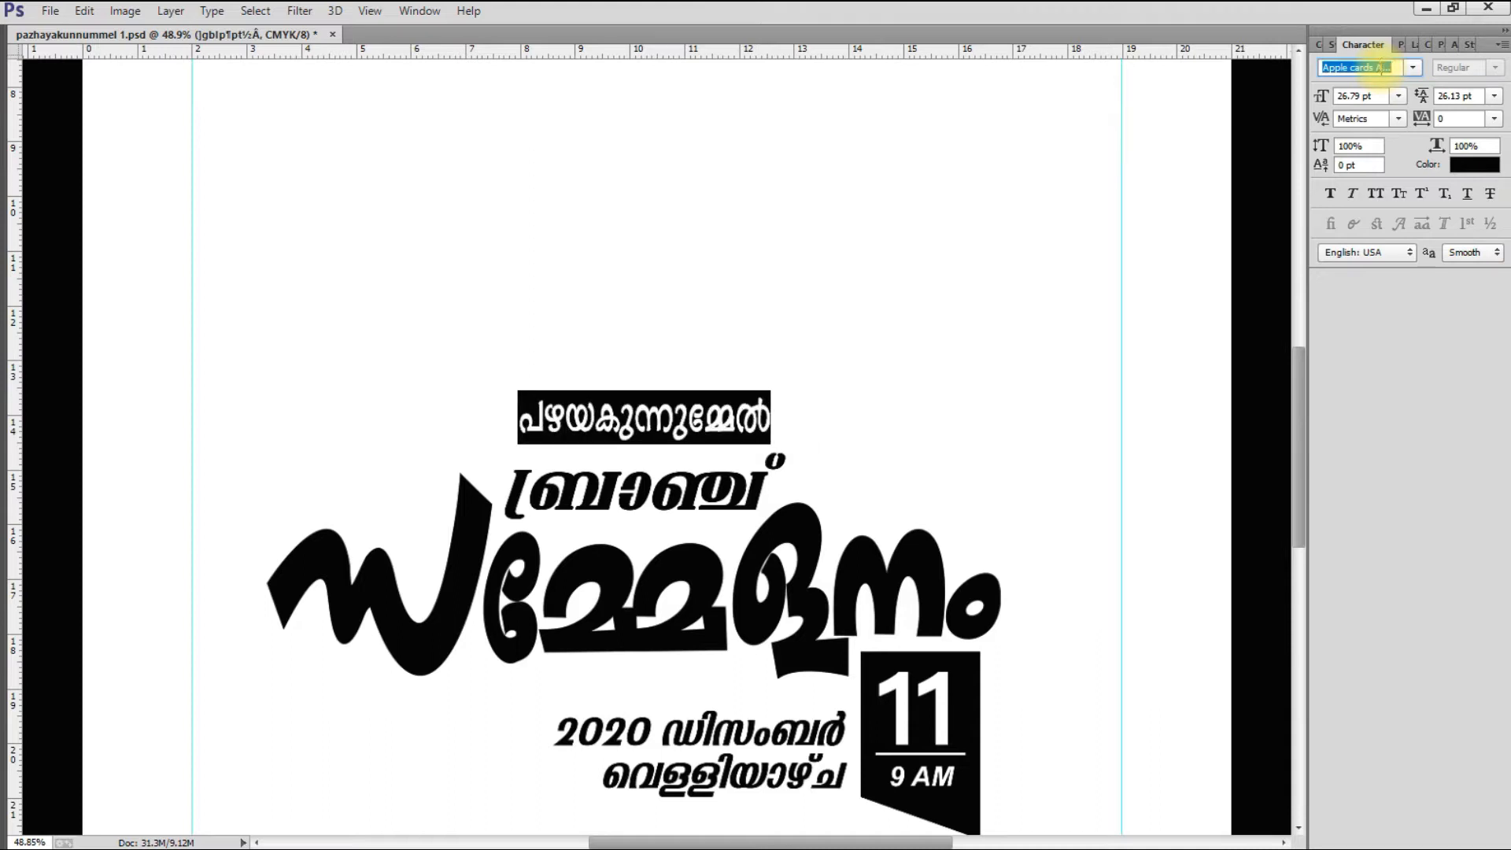
key("ctrl+Return")
Enlarge പഴയകുന്നുമ്മേൽ to 34.32 pt and position it directly above ബ്രാഞ്ച്, starting beside the tall stem of സ
mouse_move(683, 422)
left_mouse_down()
mouse_move(638, 435)
mouse_move(664, 443)
left_mouse_up()
scroll(664, 442, "down", 3)
scroll(659, 477, "down", 2)
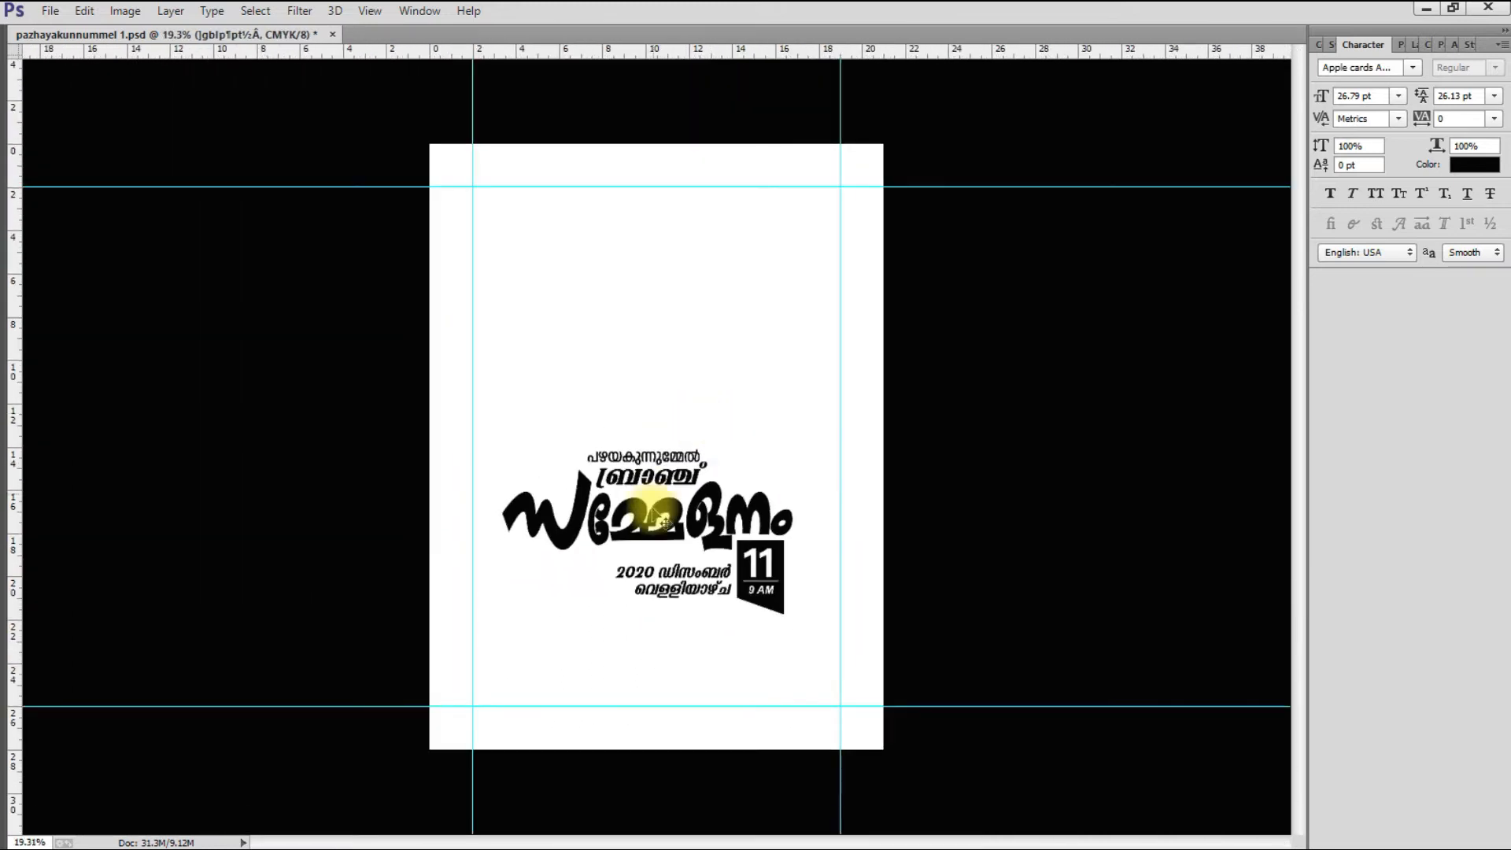
scroll(659, 477, "up", 3)
key("ctrl+t")
left_click_drag(765, 389, 699, 410)
key("Return")
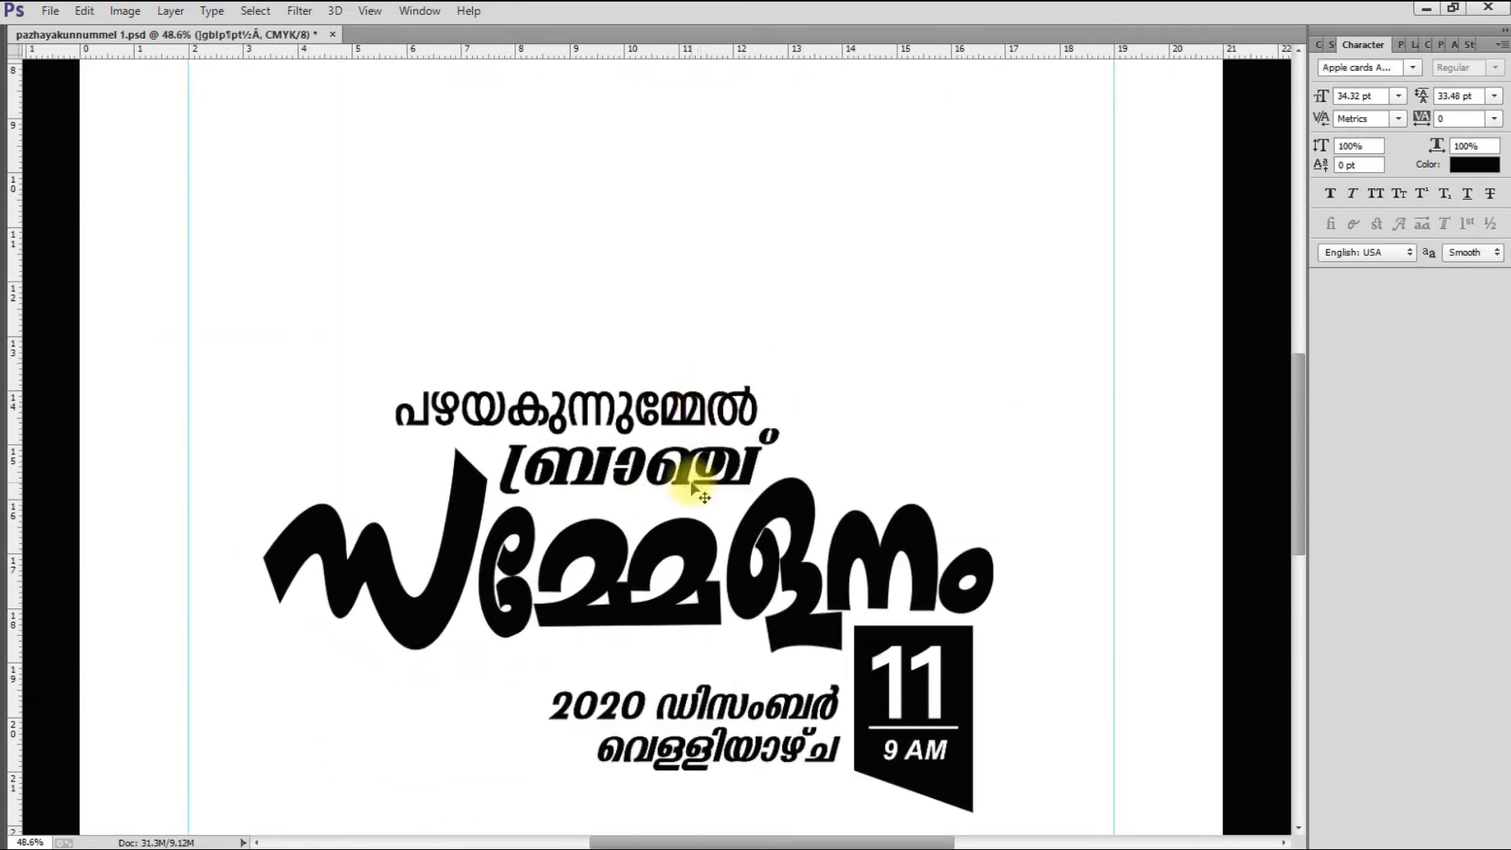
left_click_drag(630, 422, 696, 412)
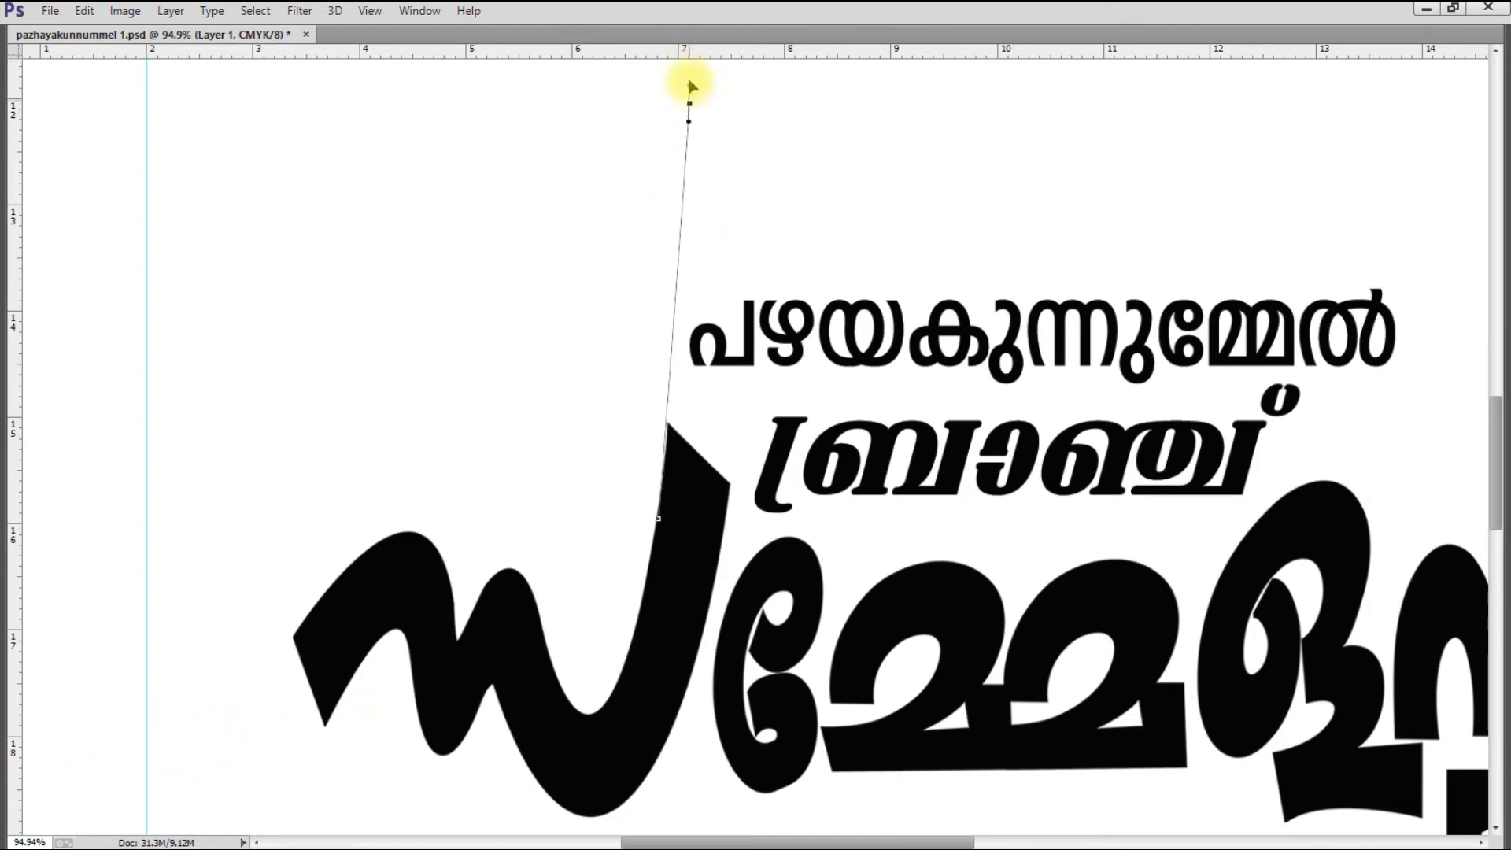
Outline a tall upward extension of the സ stem with a slanted tip and fill it black on a new layer
left_click_drag(691, 85, 686, 78)
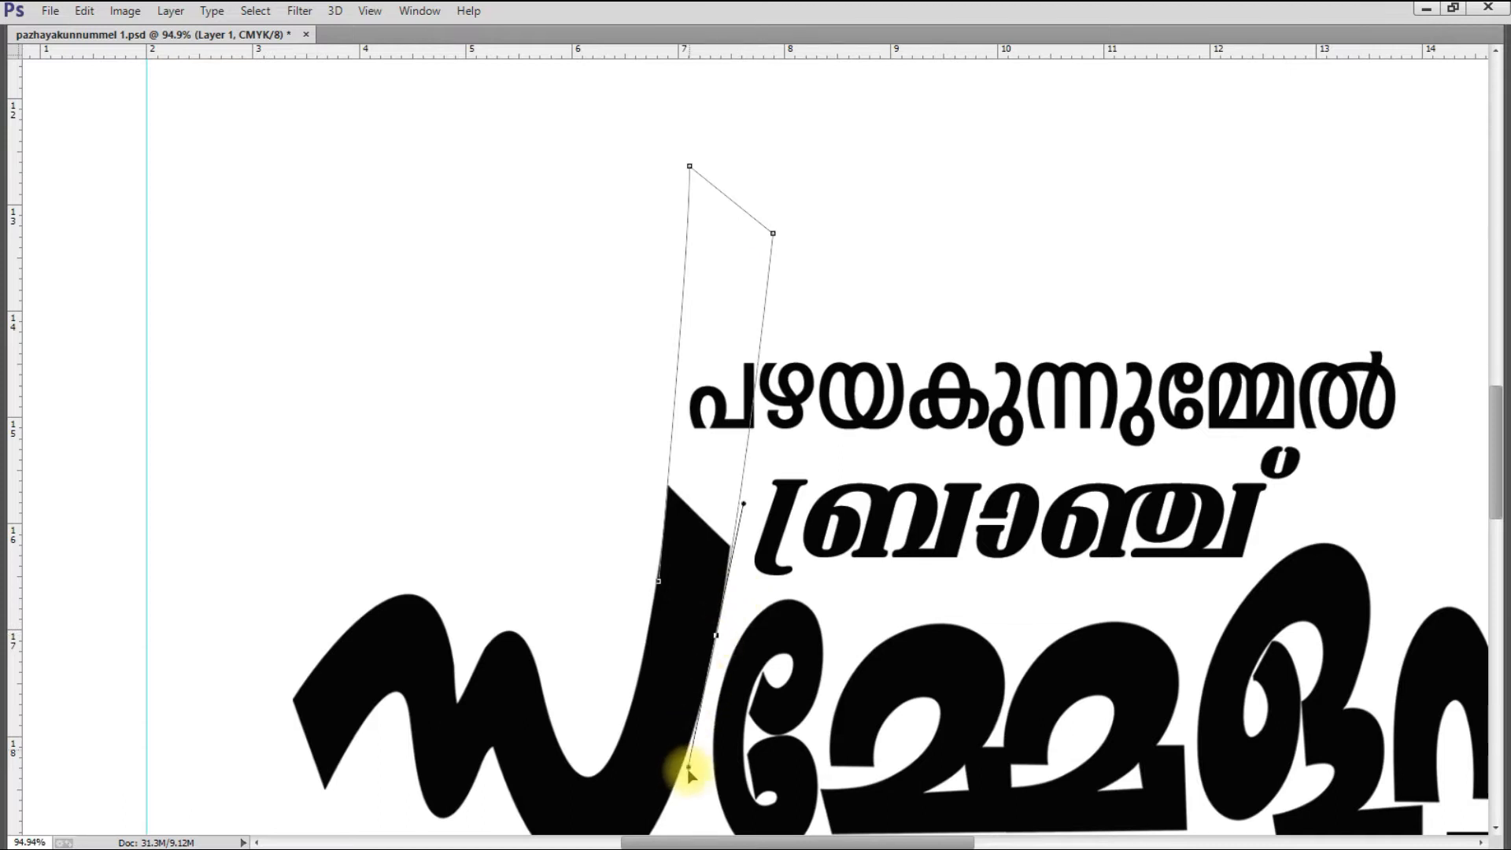
scroll(683, 645, "down", 3)
key("ctrl+shift+n")
key("Return")
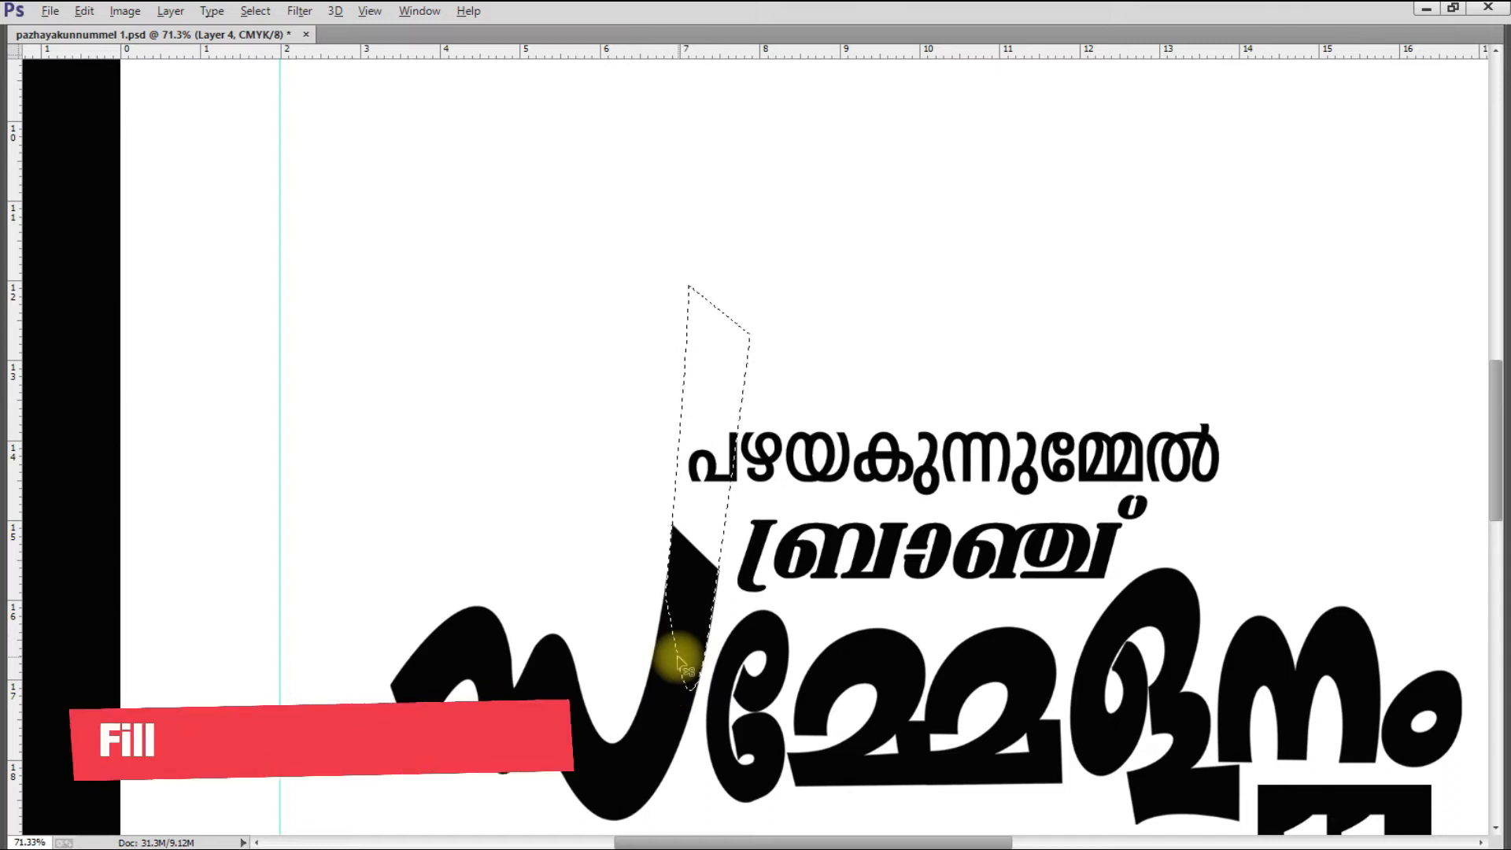
key("alt+Delete")
key("ctrl+d")
scroll(713, 602, "down", 1)
scroll(540, 556, "down", 1)
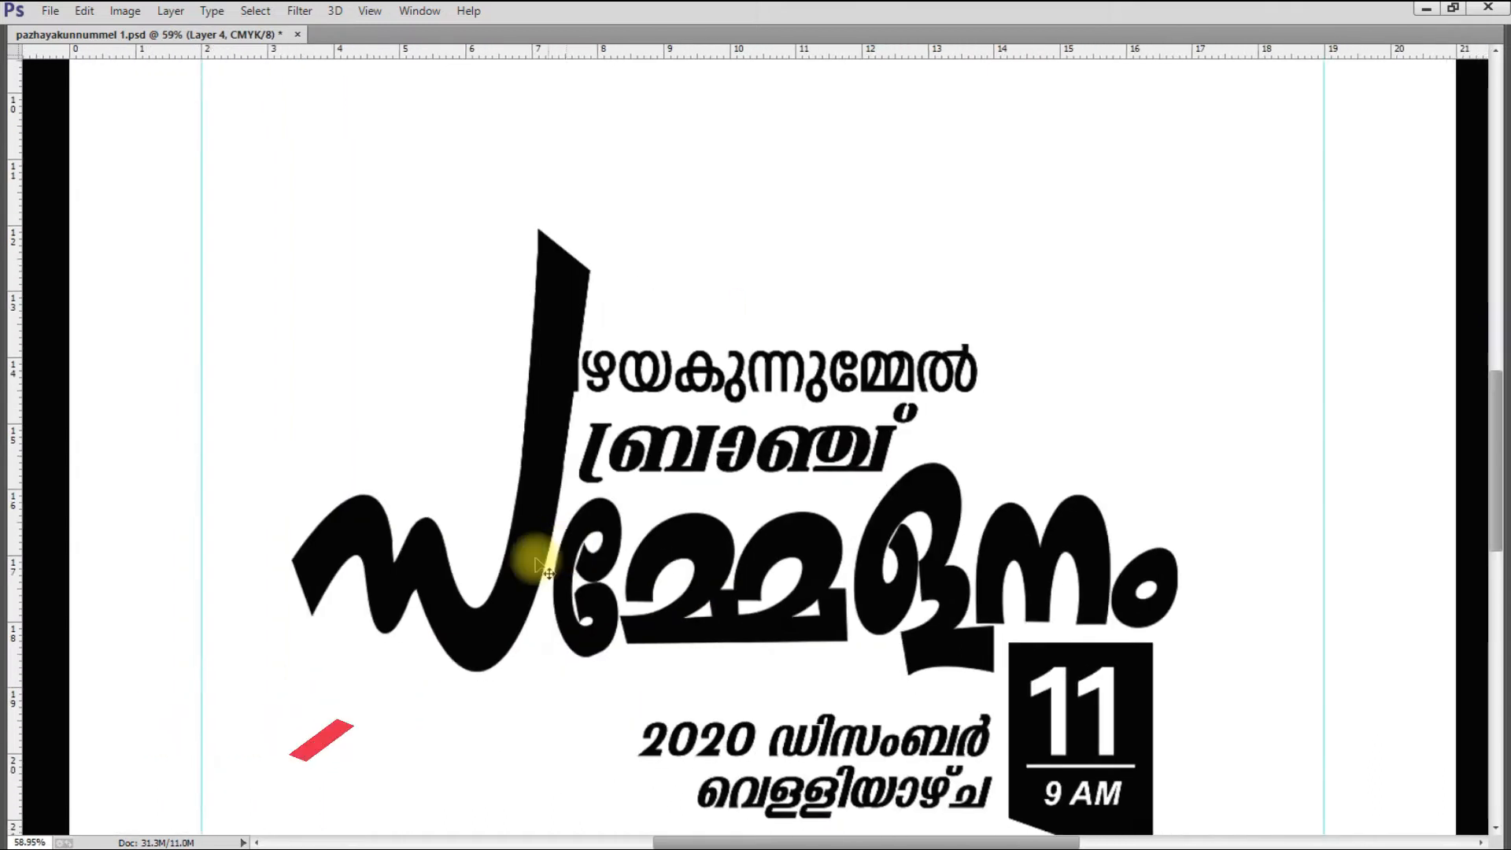
Adjust the stem extension's width and position so its edges blend into the original സ stroke
scroll(533, 489, "up", 5)
left_click_drag(780, 370, 787, 367)
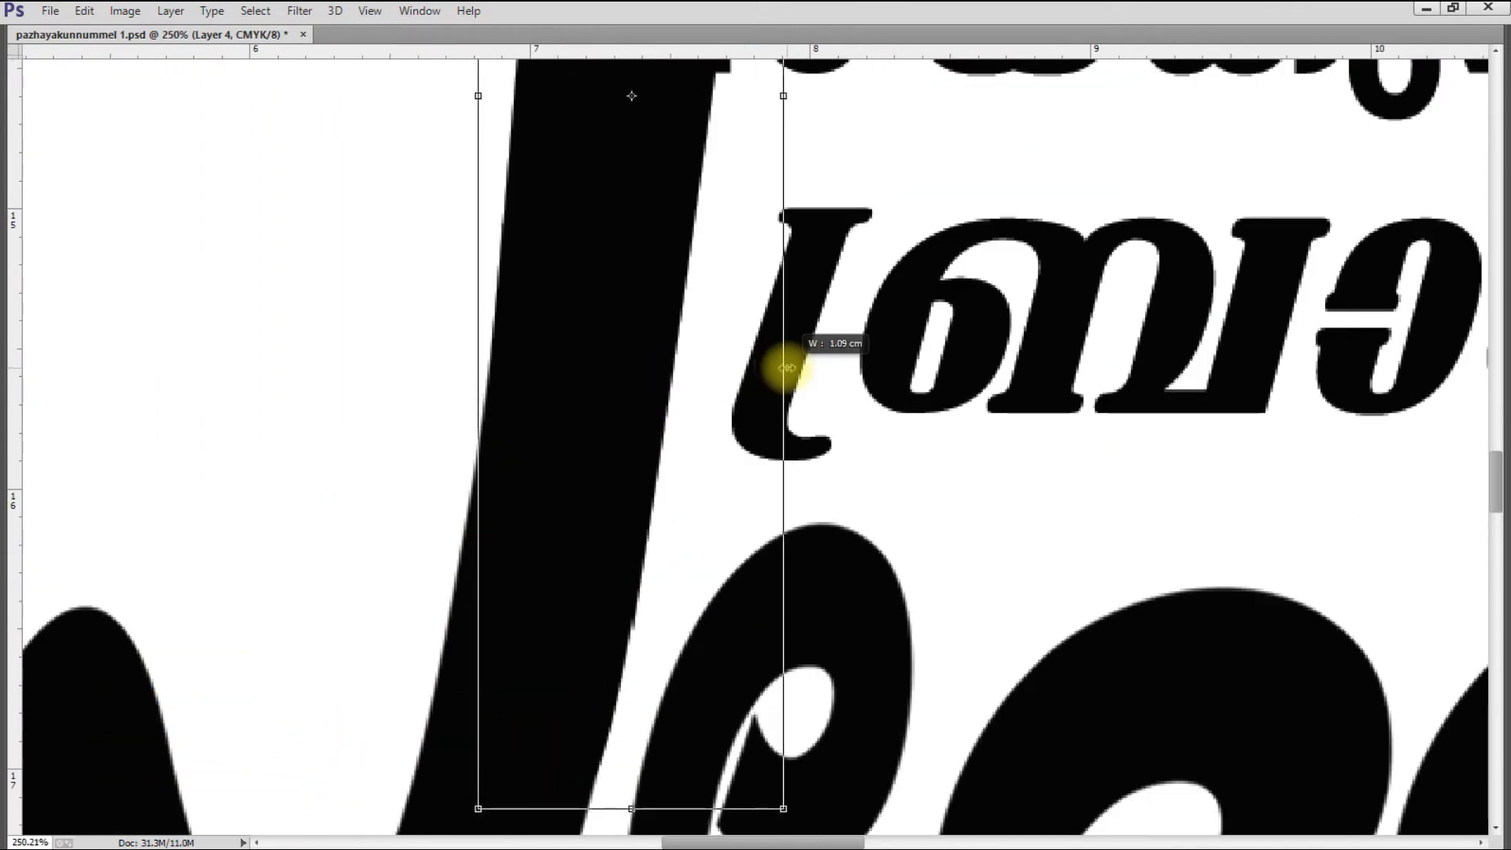
left_click_drag(884, 618, 880, 622)
key("Return")
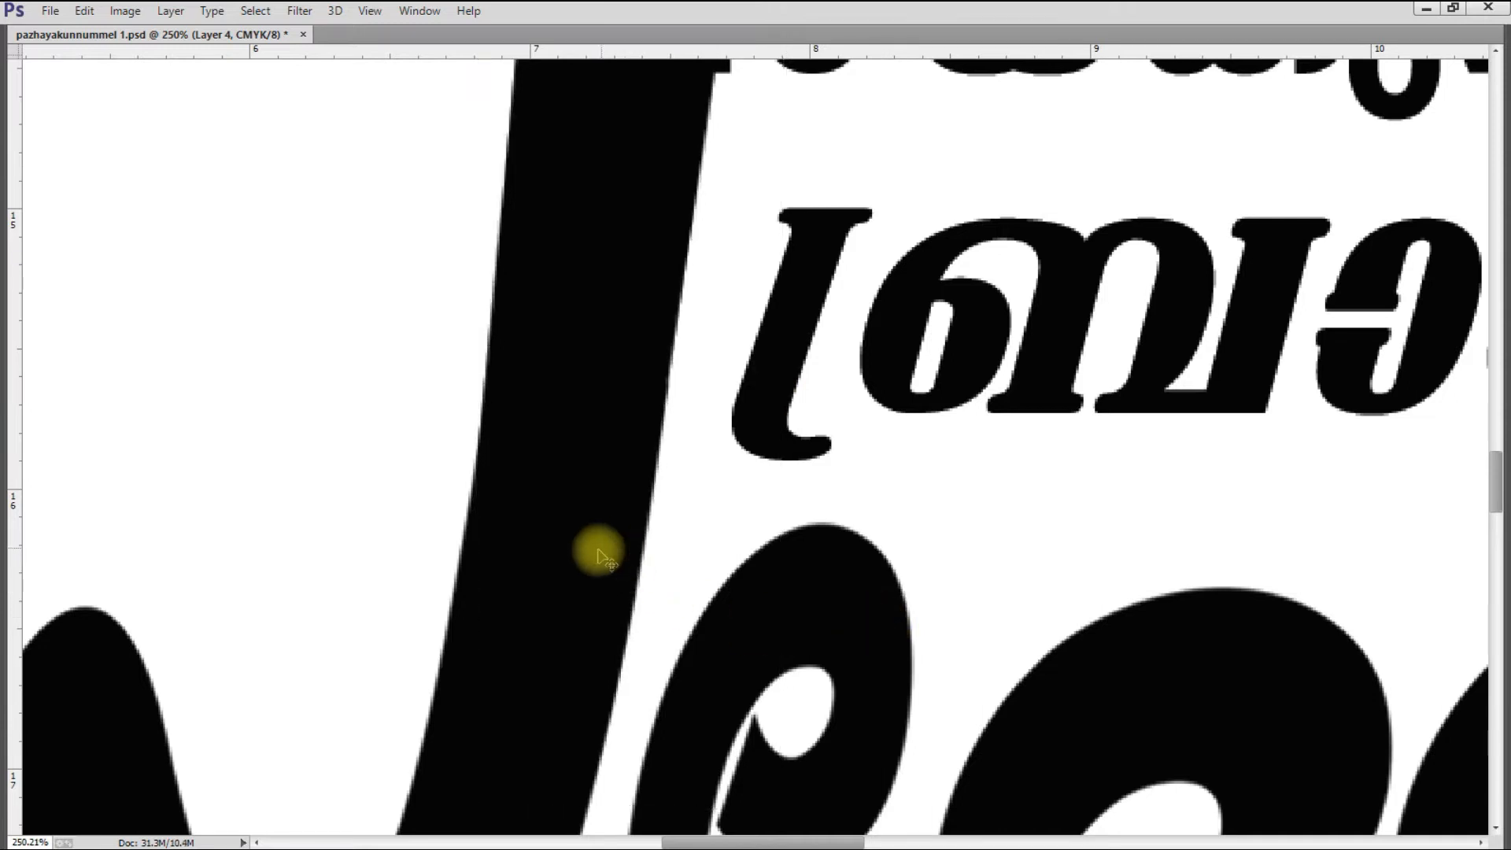
scroll(604, 553, "down", 5)
left_click_drag(568, 645, 581, 645)
key("ctrl+z")
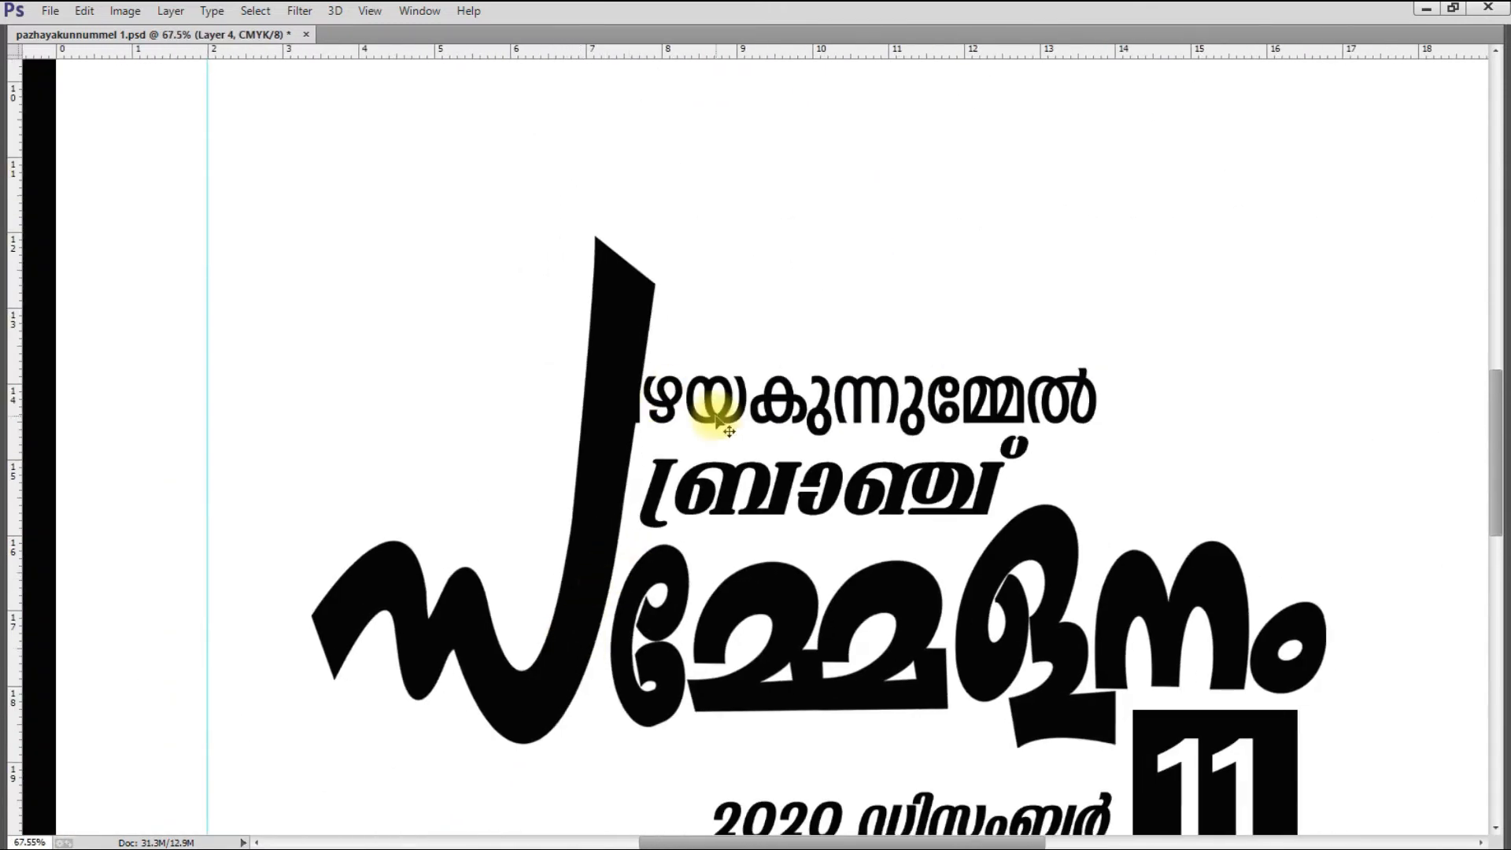
Cut a rectangular gap out of the extended stem where പഴയകുന്നുമ്മേൽ crosses it
left_click_drag(516, 448, 732, 352)
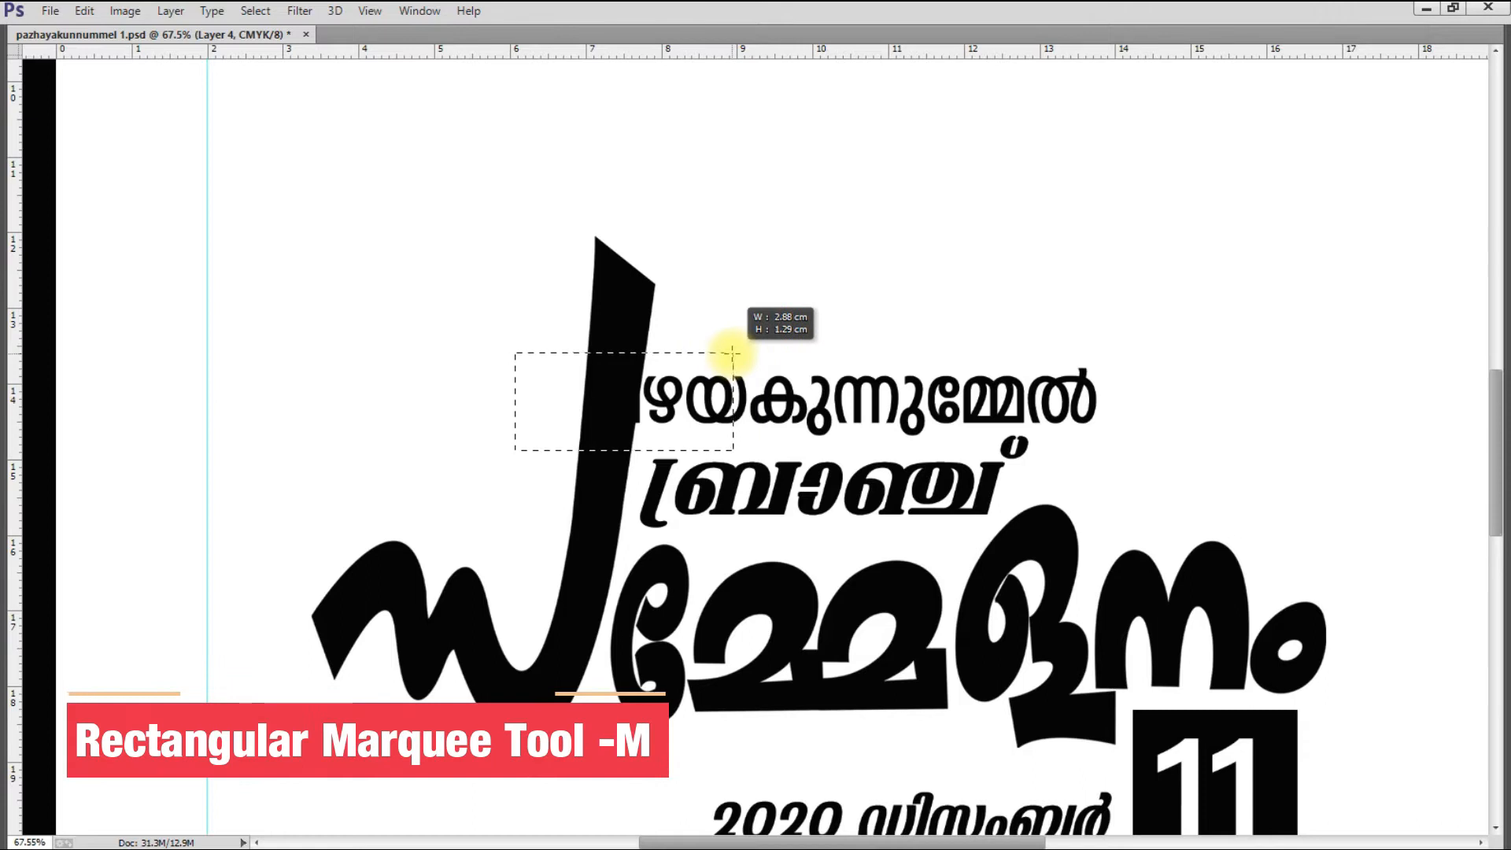
key("Delete")
key("ctrl+d")
scroll(766, 323, "up", 3)
key("v")
scroll(669, 412, "down", 5)
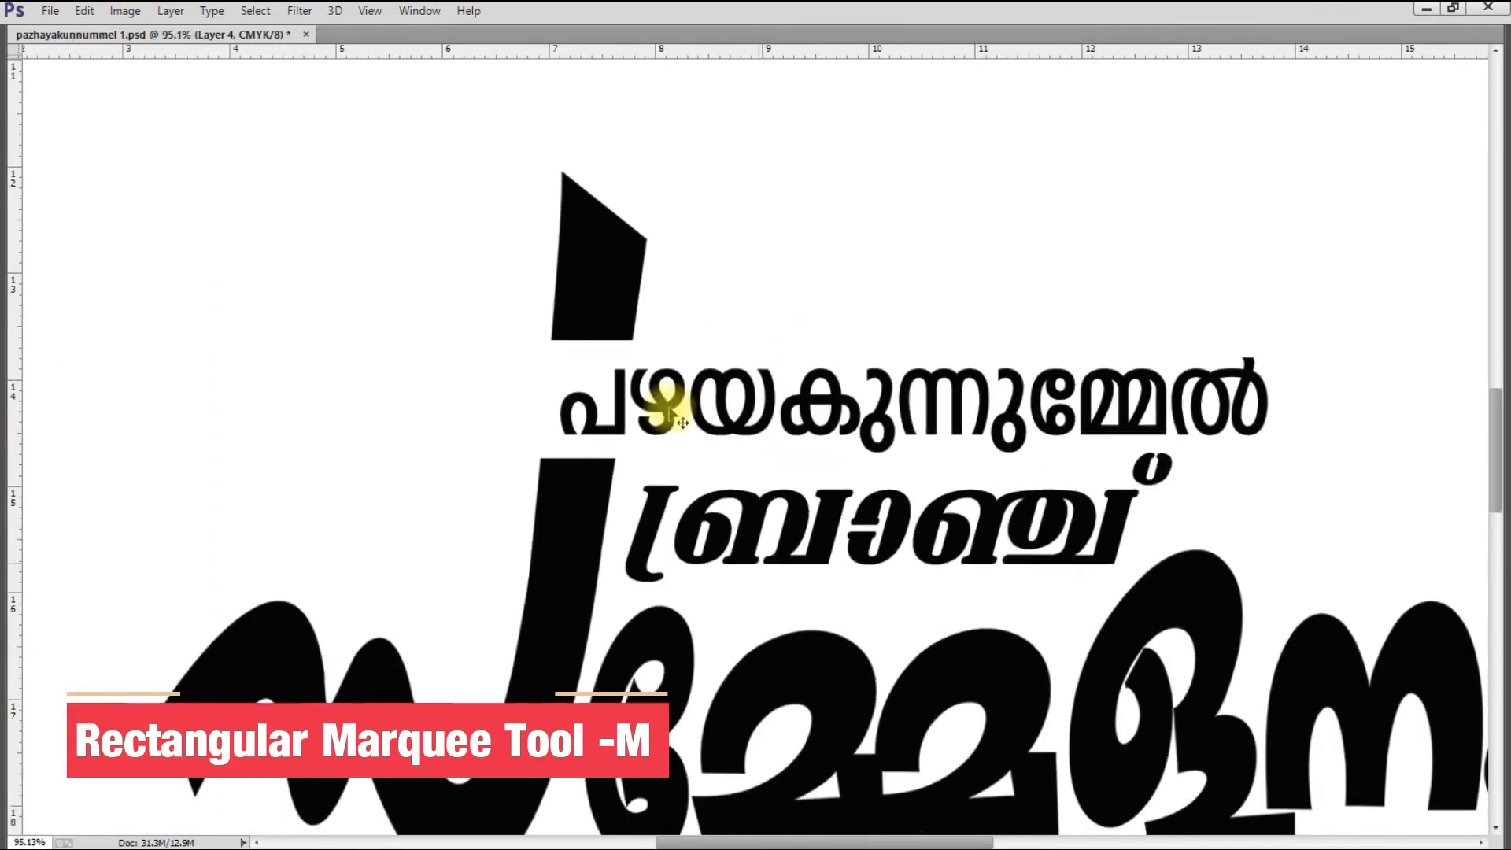
Enlarge പഴയകുന്നുമ്മേൽ slightly so it fits across the gap in the stem
left_click(808, 402)
key("ctrl+t")
left_click_drag(985, 376, 1010, 367)
key("Return")
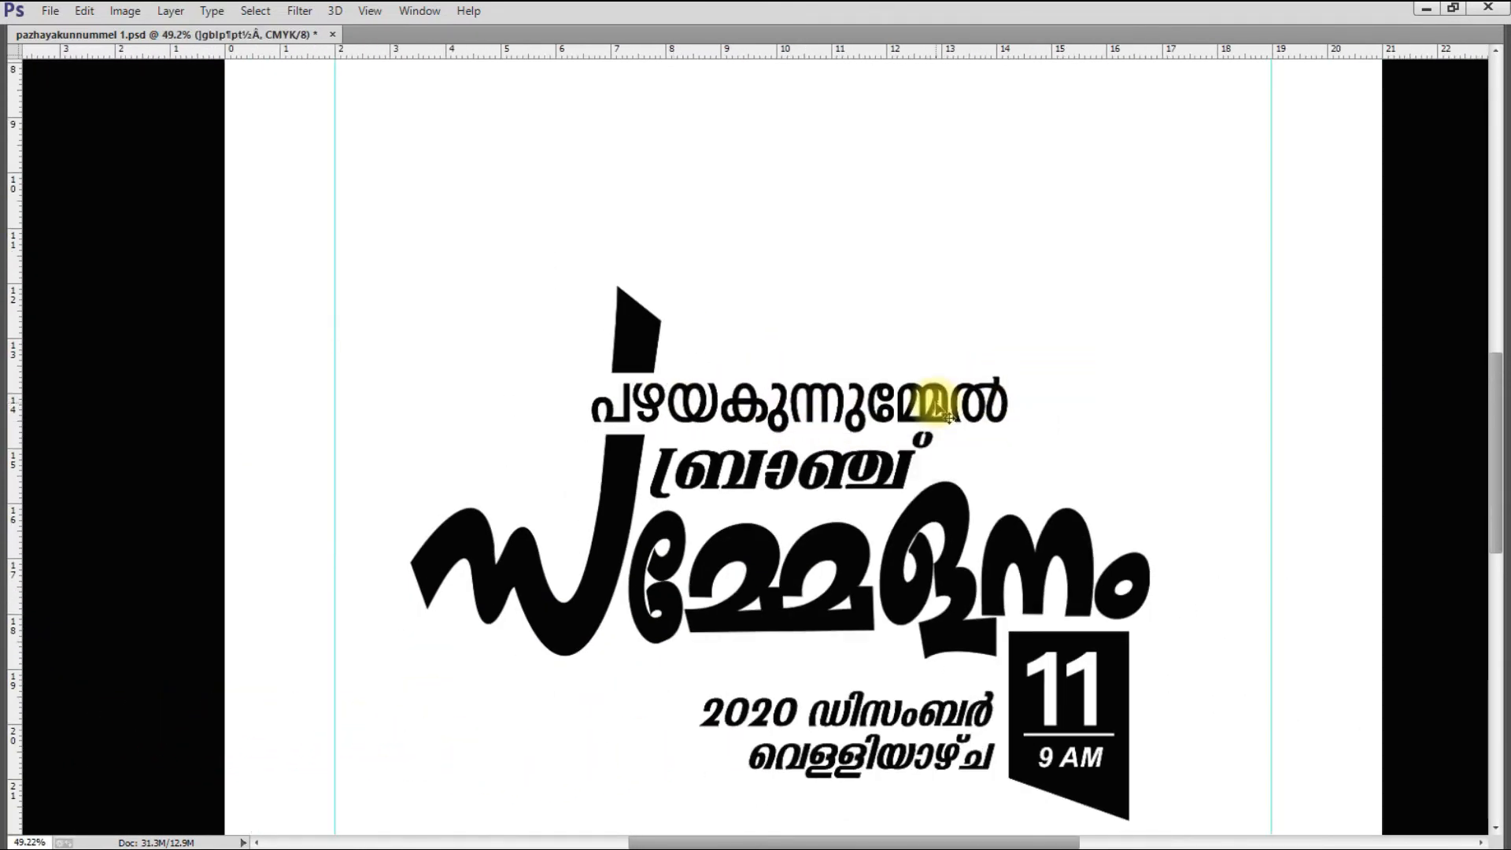
Move the whole title design lower on the page
scroll(882, 425, "down", 3)
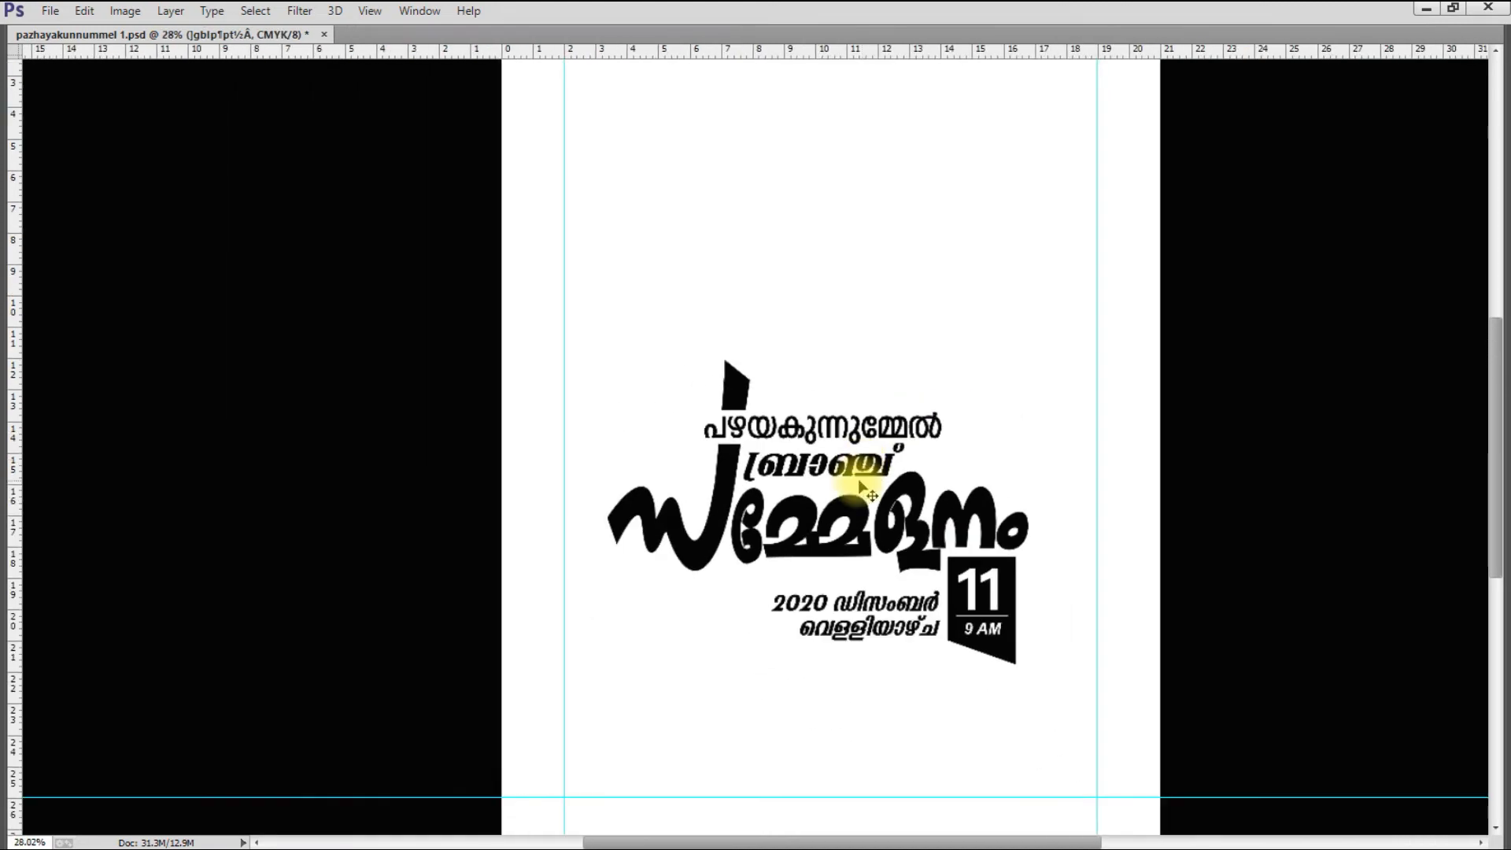
scroll(860, 519, "up", 3)
scroll(837, 472, "down", 2)
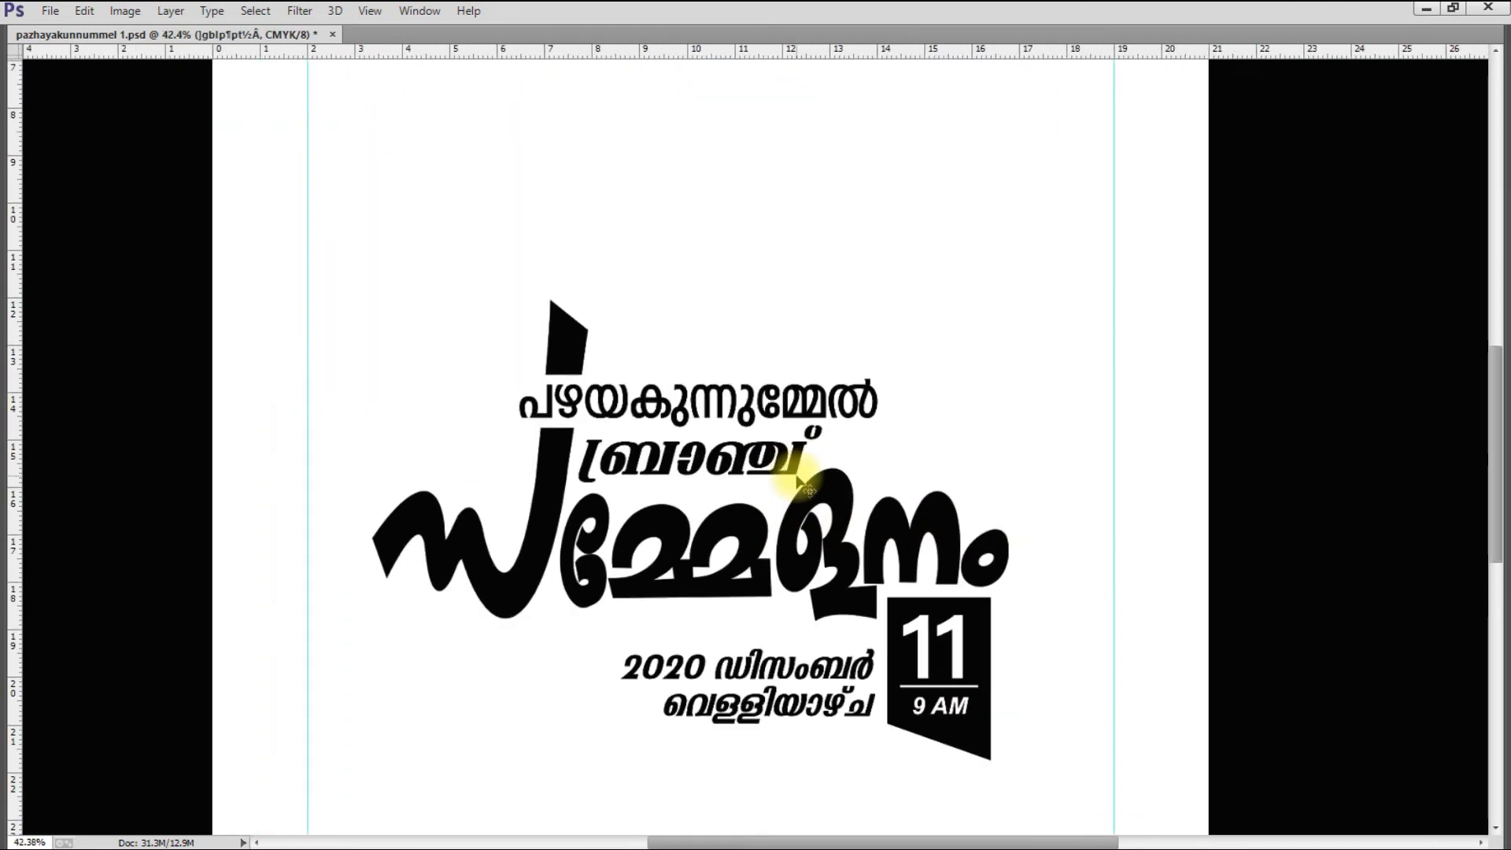
scroll(901, 610, "down", 1)
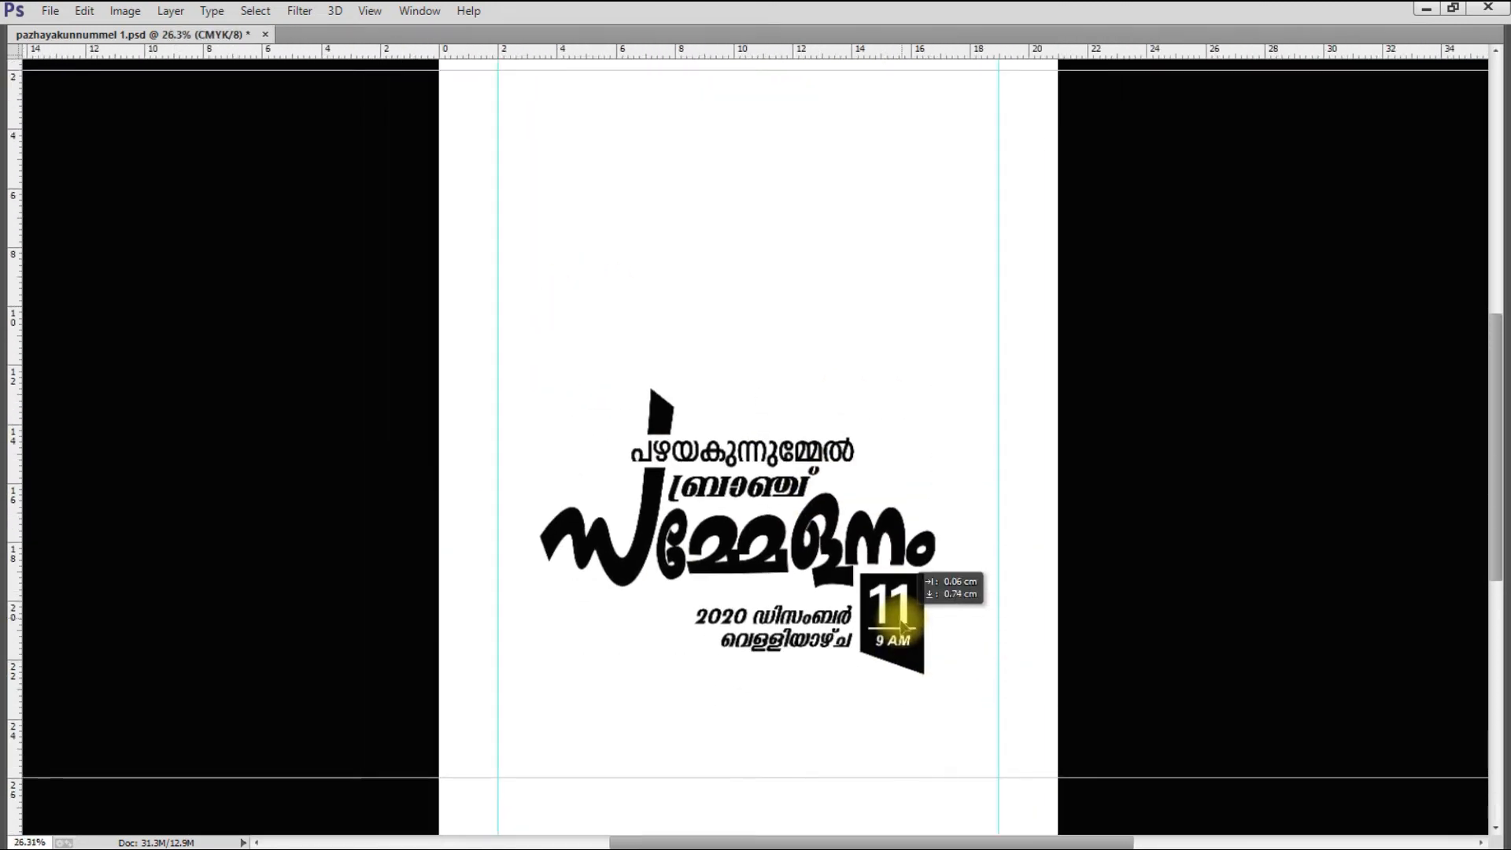
scroll(866, 530, "down", 1)
scroll(732, 448, "up", 2)
Add the text KSTA near the top of the page and set it in Bebas Neue
type("t")
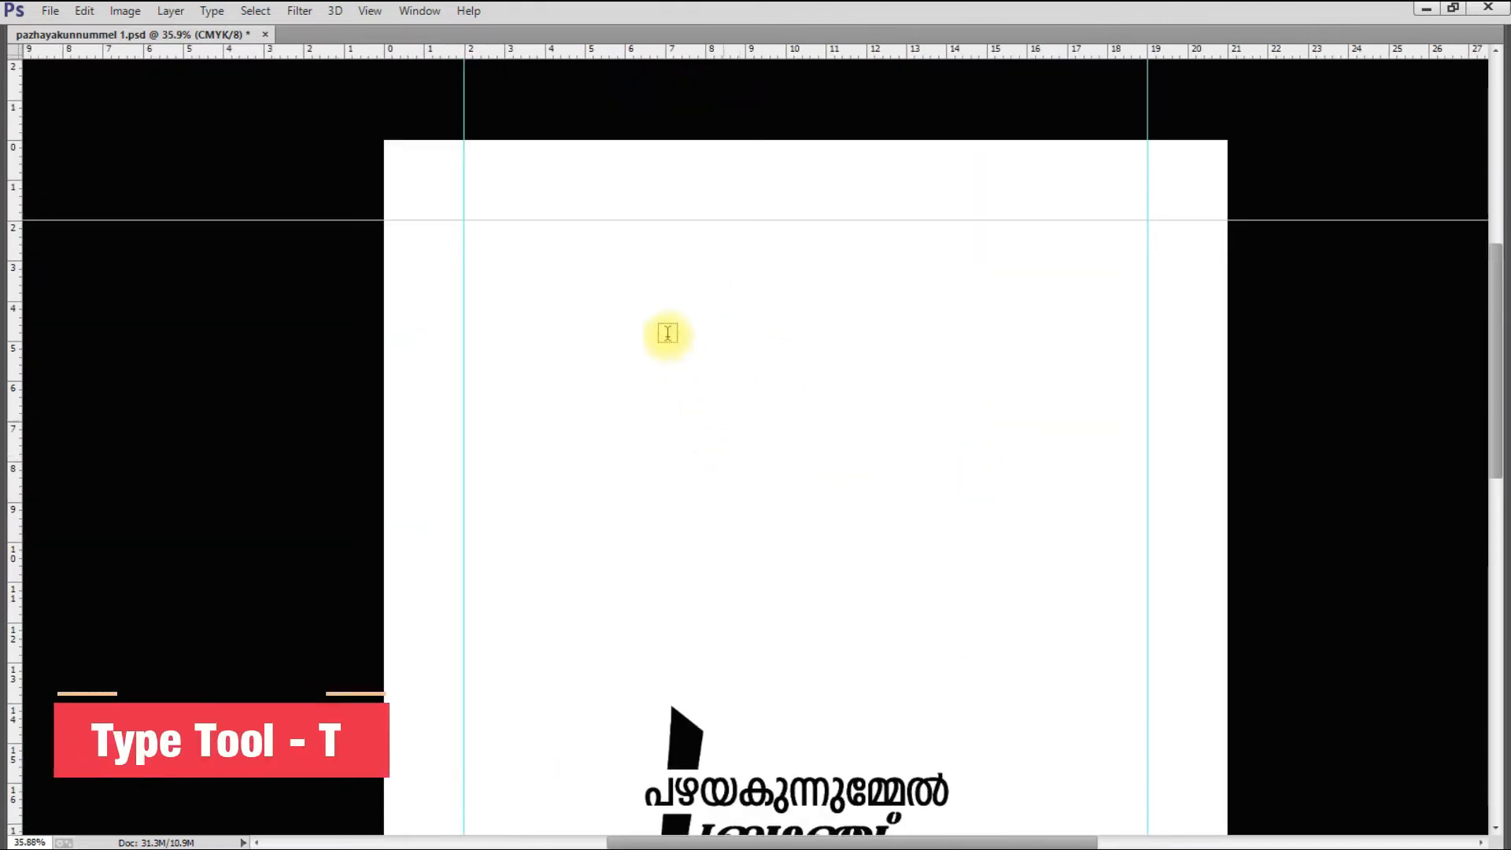
type("KSTA")
key("ctrl+a")
key("ctrl+t")
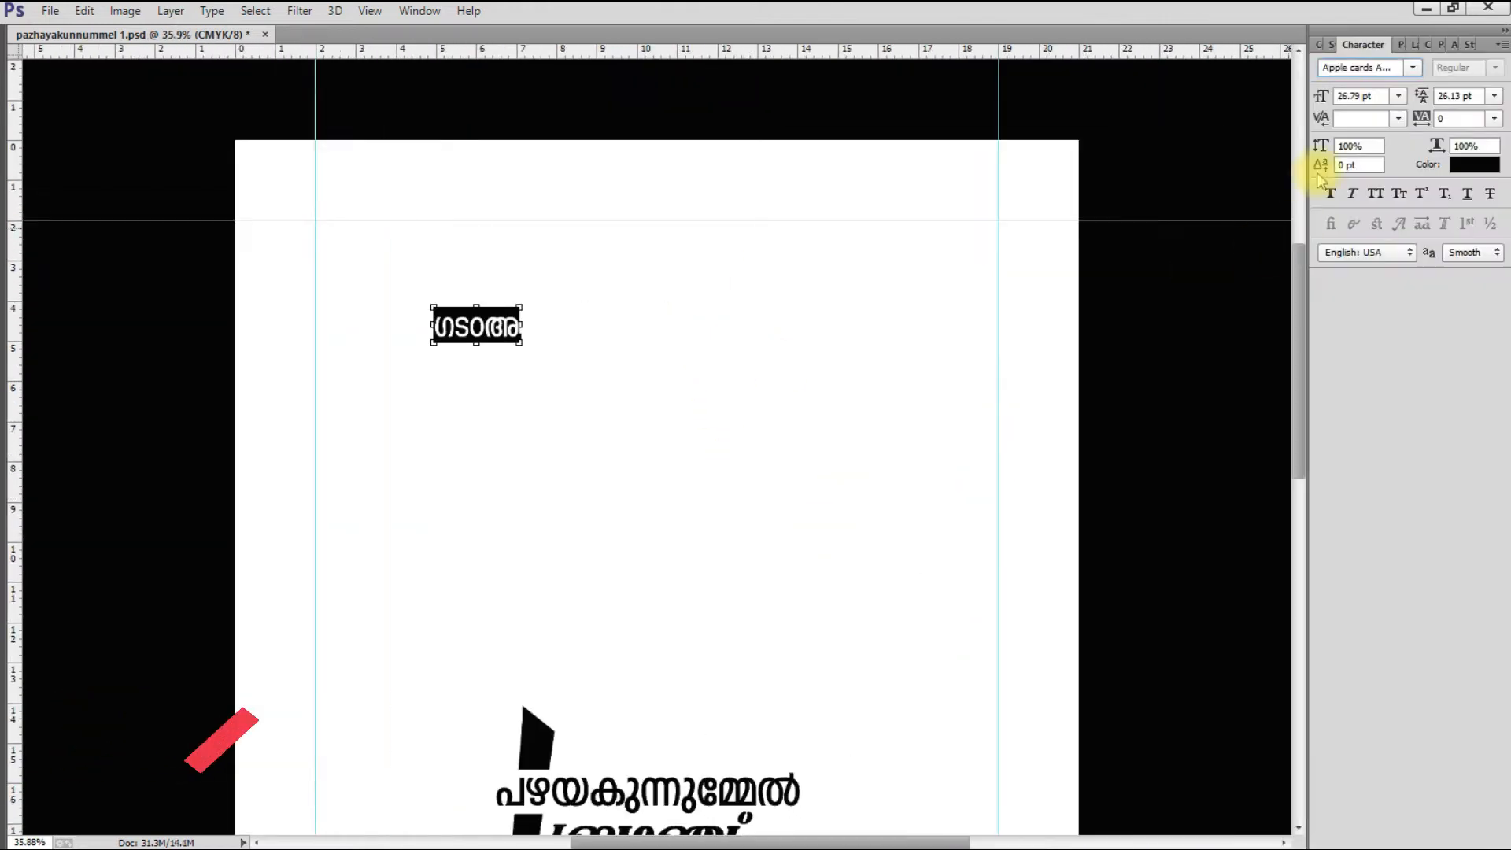
left_click(1352, 70)
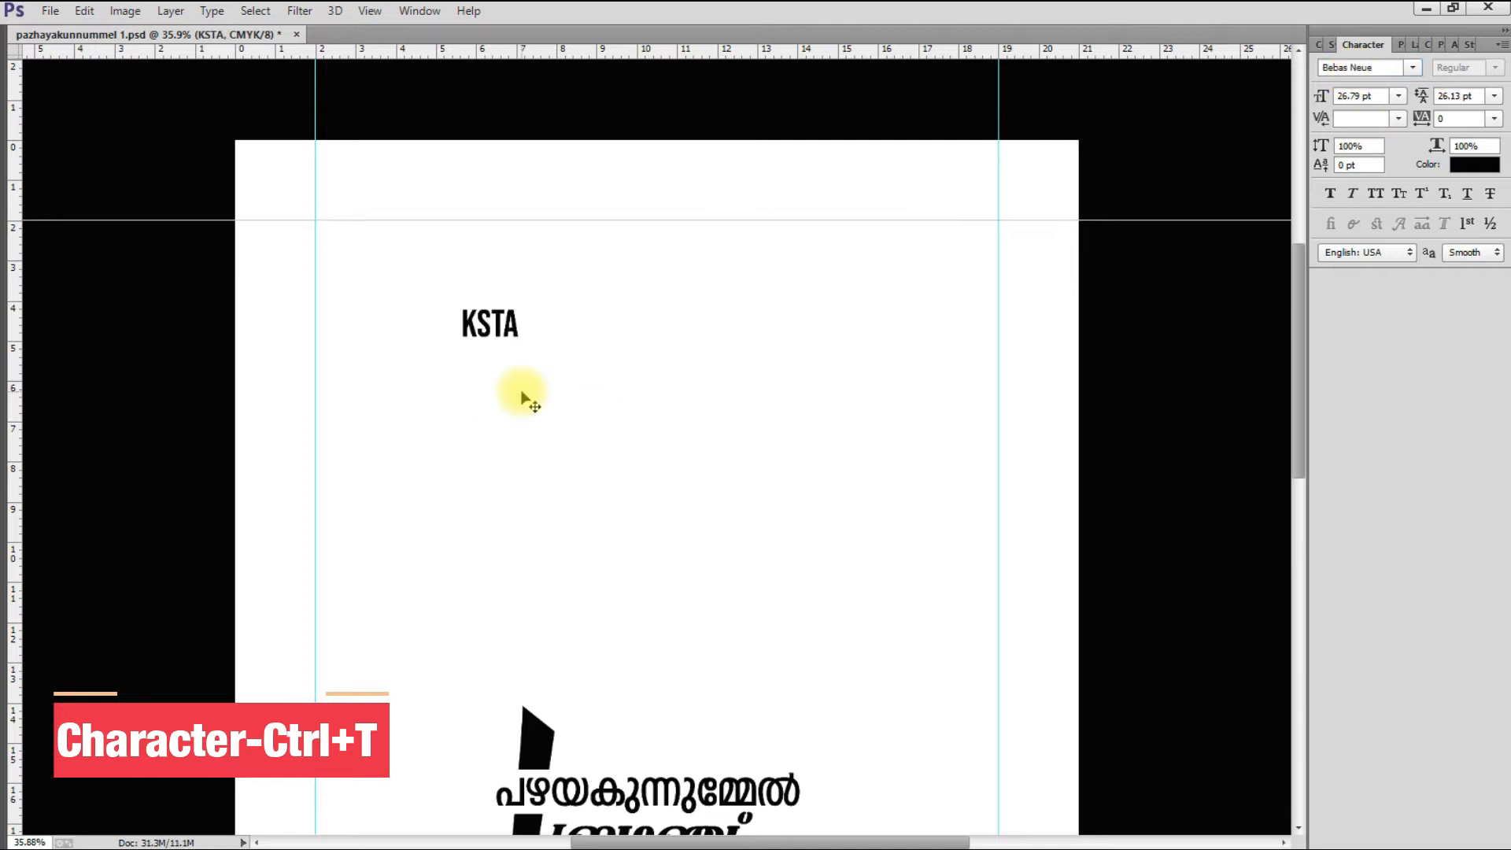
Enlarge KSTA and place it in the upper left corner of the page, inside the margin guides
left_click_drag(521, 300, 624, 243)
key("Return")
left_click_drag(593, 358, 554, 352)
scroll(641, 398, "down", 2)
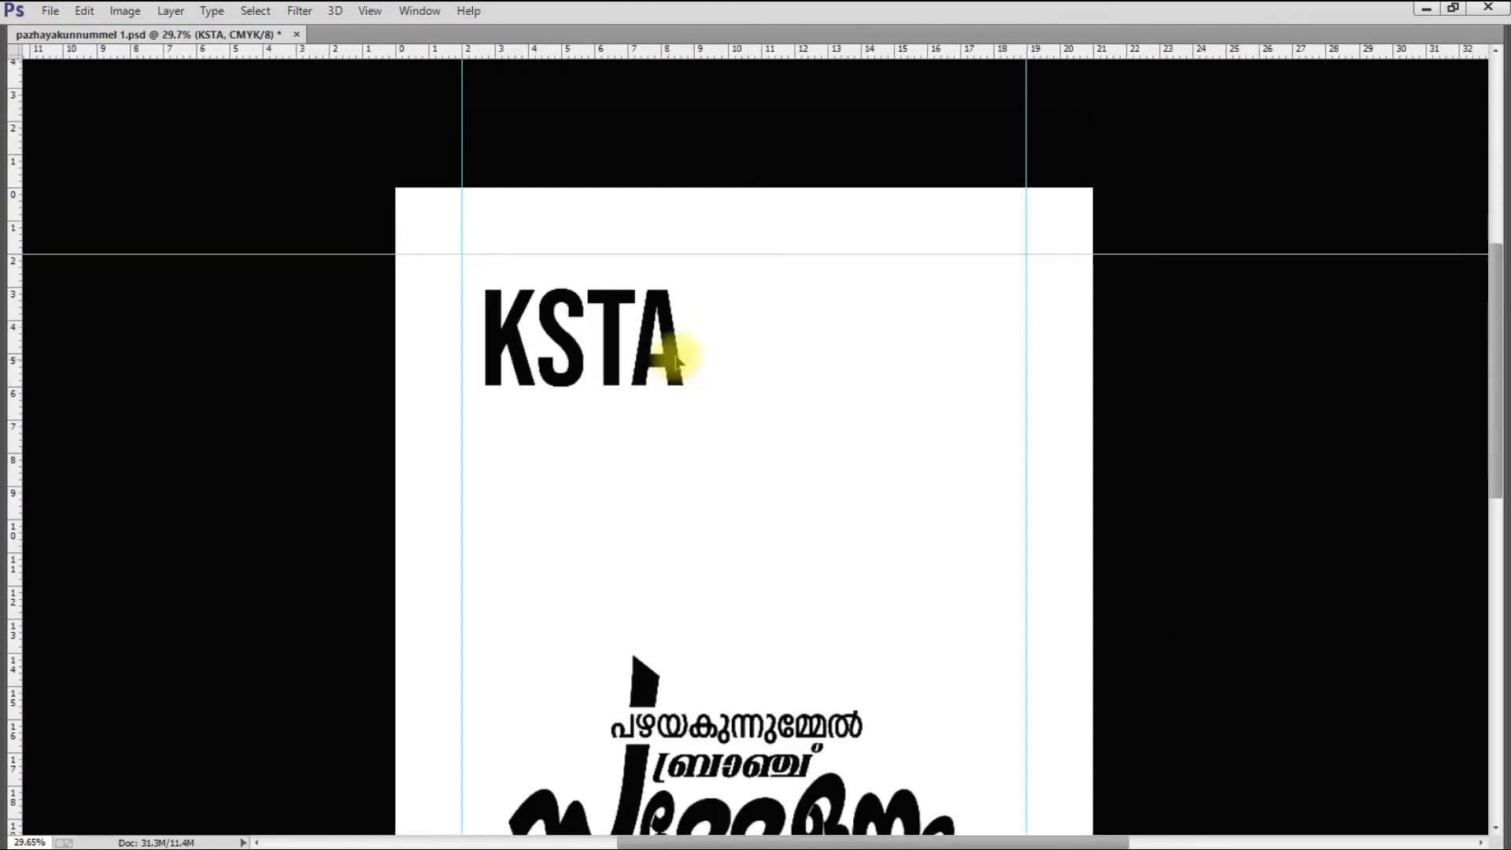
Save the poster document and hide the guides
key("ctrl+s")
scroll(726, 405, "up", 4)
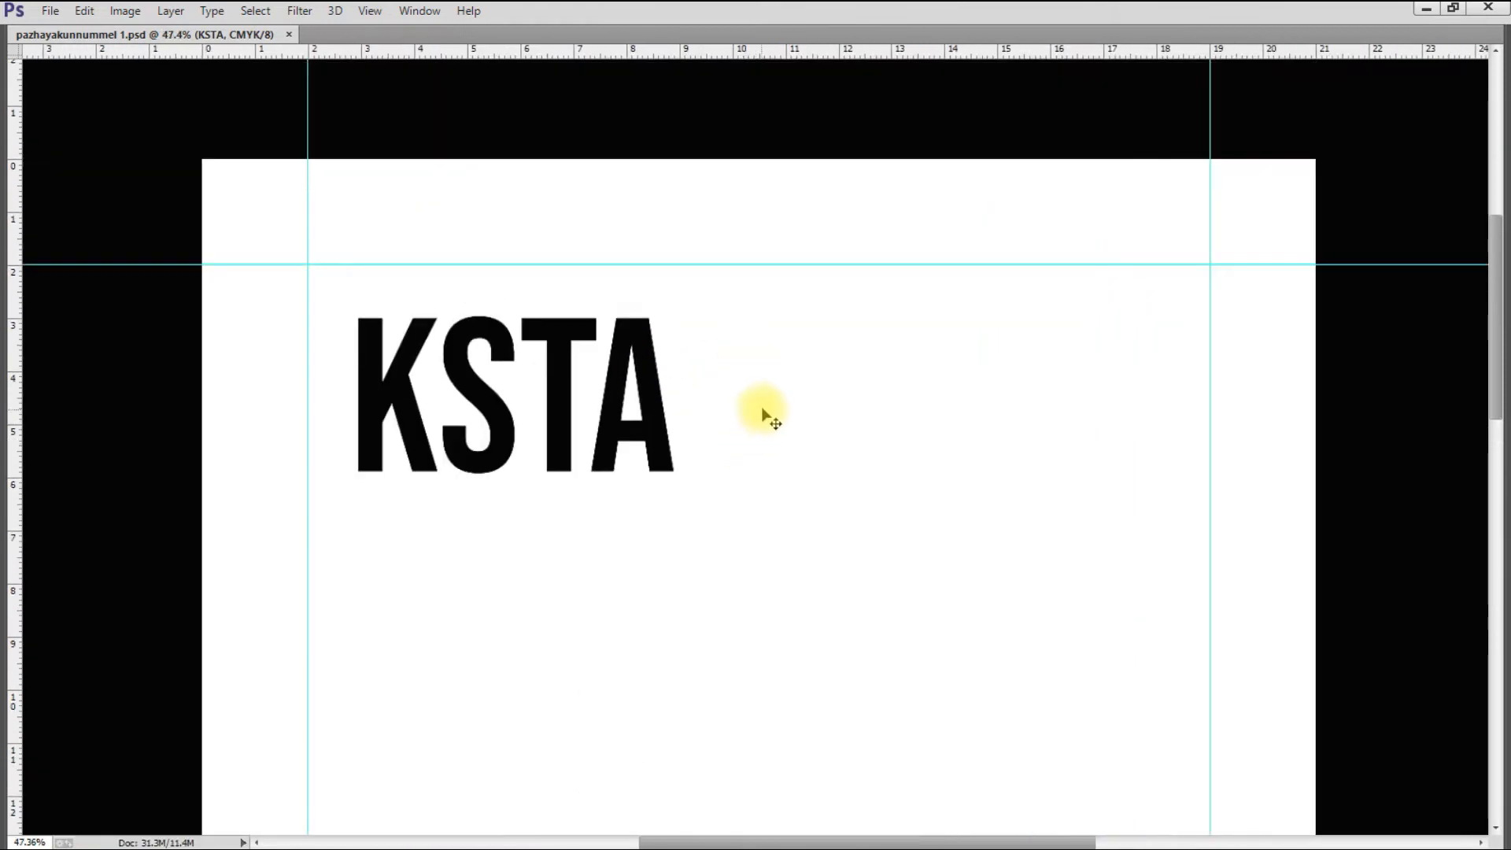
scroll(768, 407, "down", 7)
key("ctrl+semicolon")
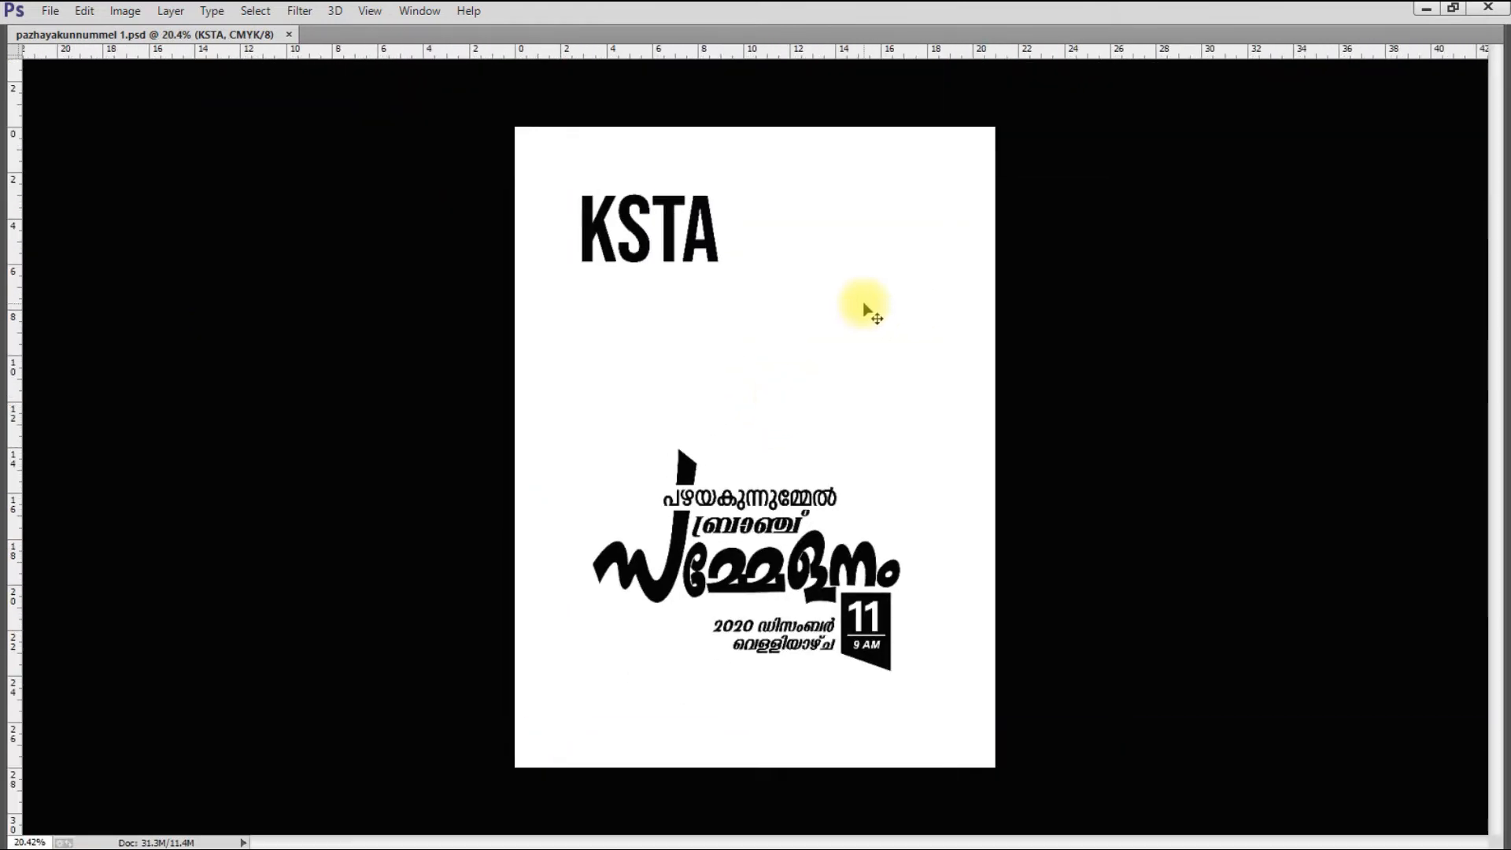
Create a new document and paste the photo of the school students into it
key("ctrl+n")
left_click(966, 232)
key("ctrl+v")
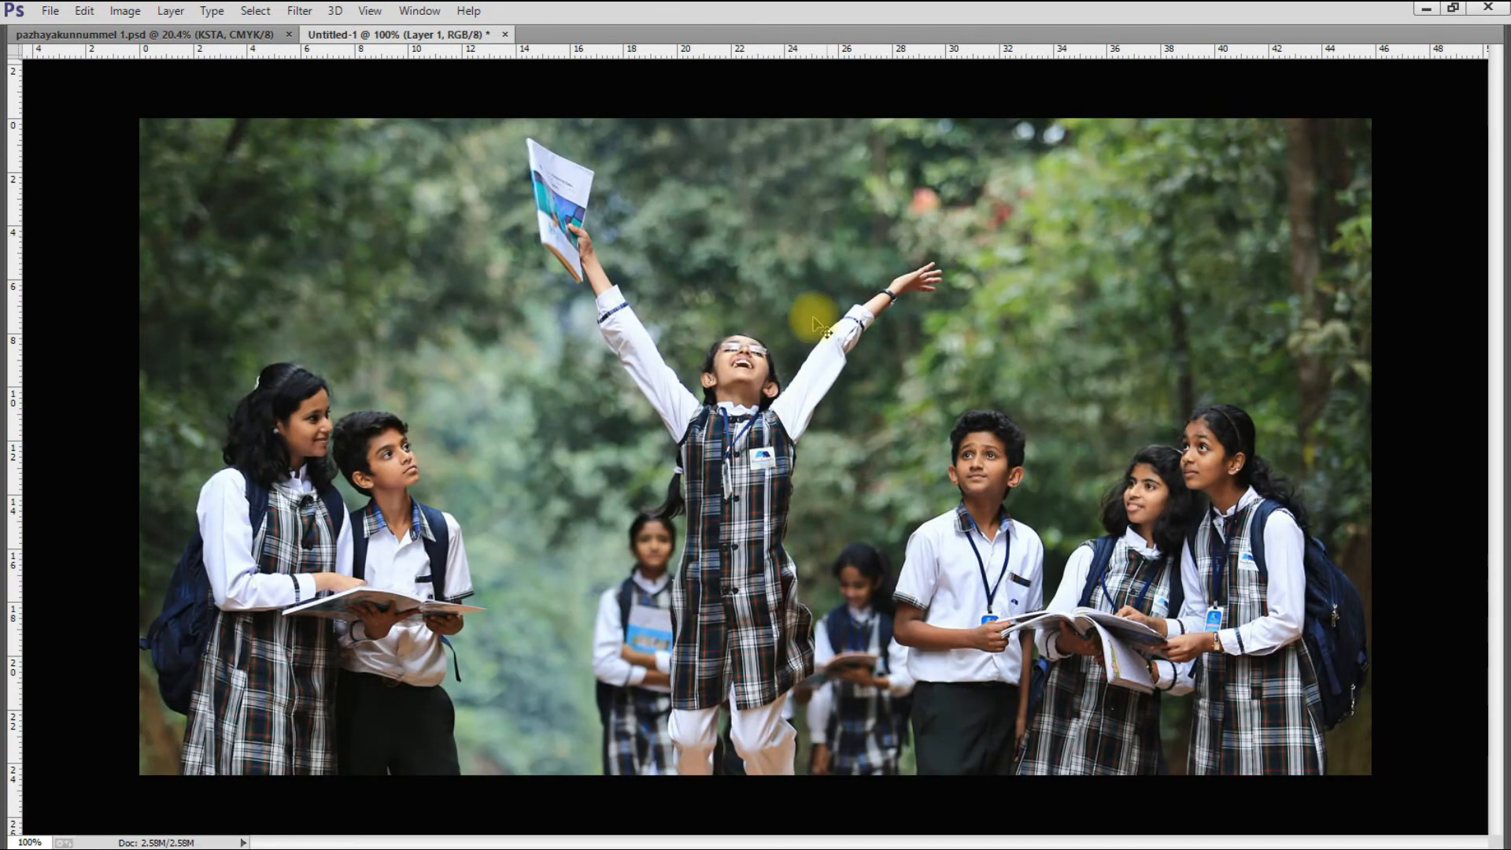
Apply the Oil Paint filter to the students' photo with Stylization 3.96, Cleanliness 3, Scale 0.8, Bristle Detail 2.5 and Shine 0
left_click(292, 11)
left_click(346, 270)
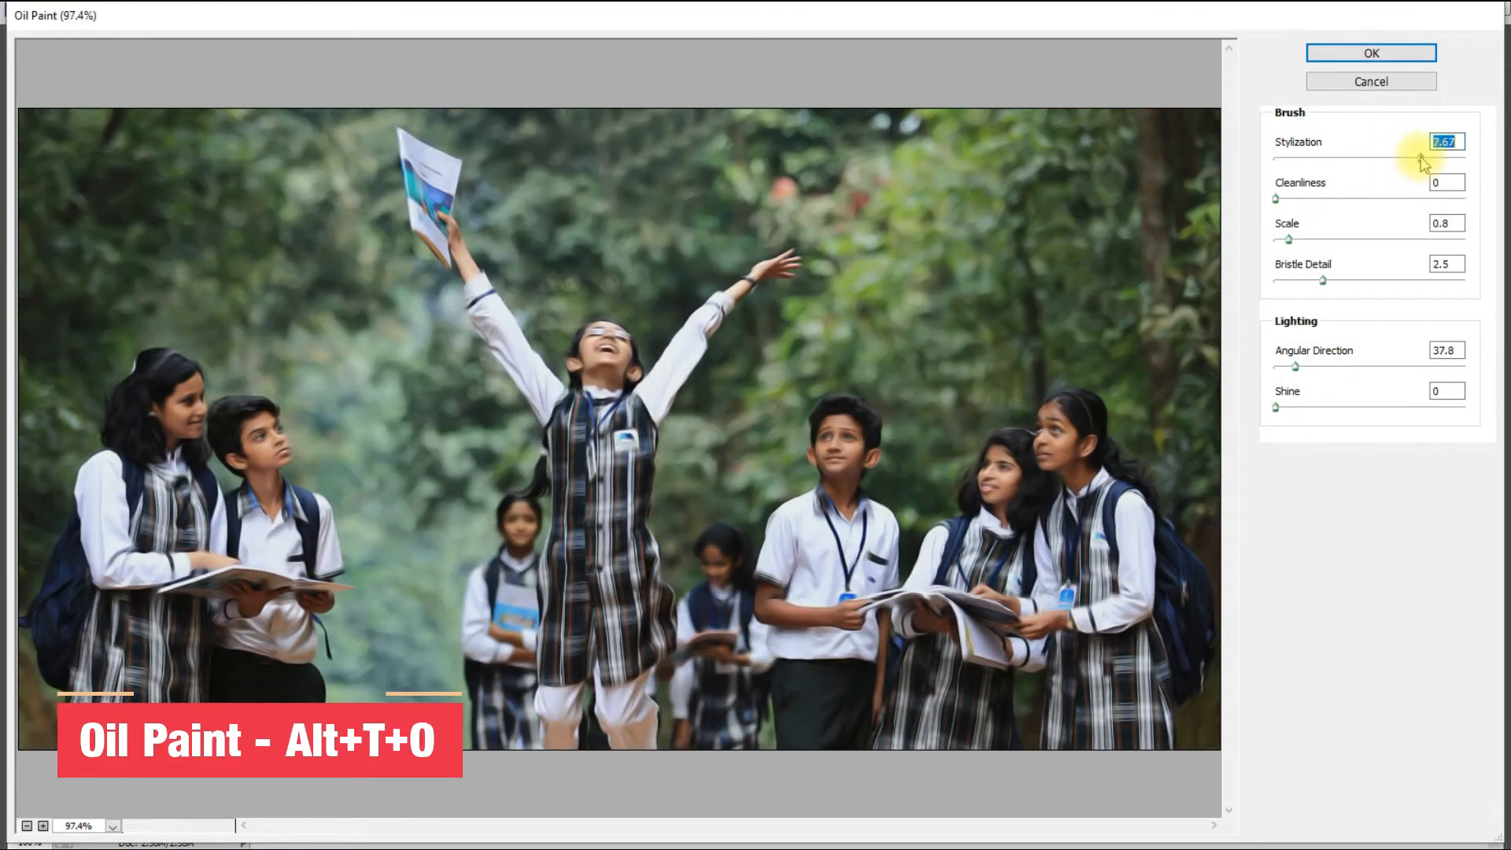
left_click(1323, 199)
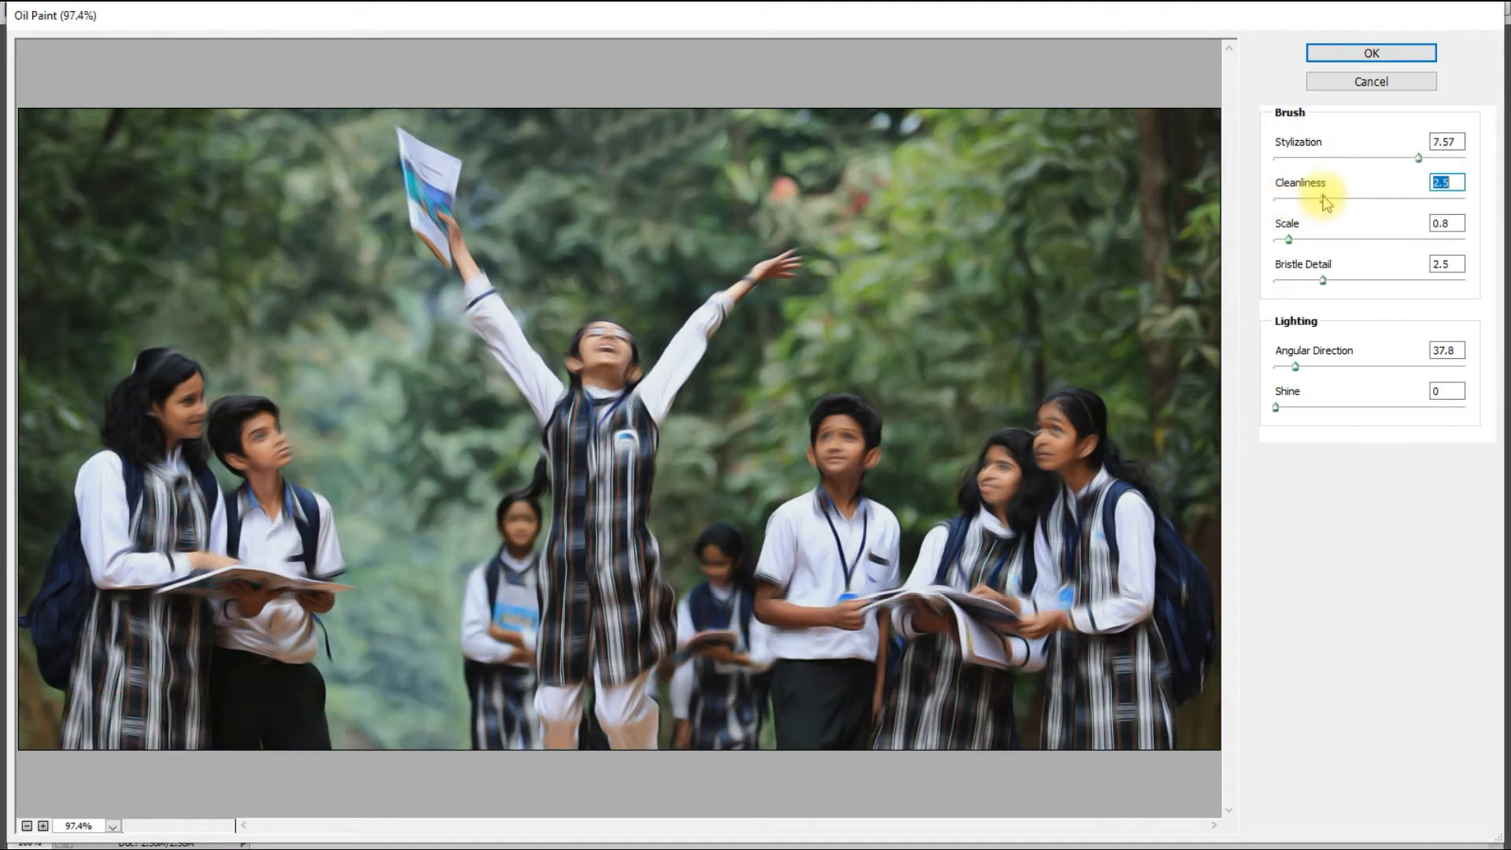
left_click(1350, 159)
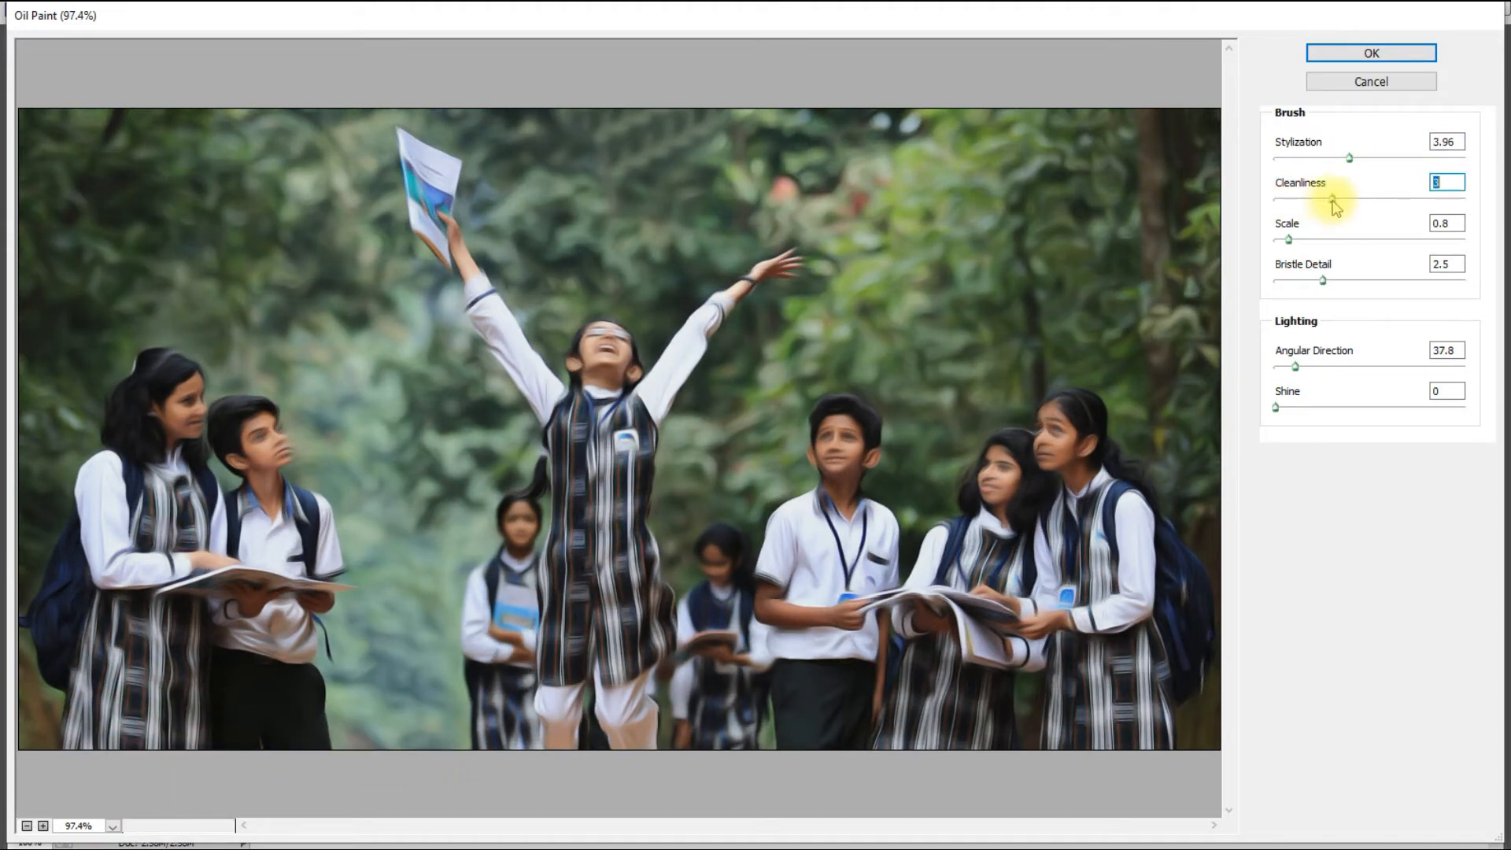
key("Return")
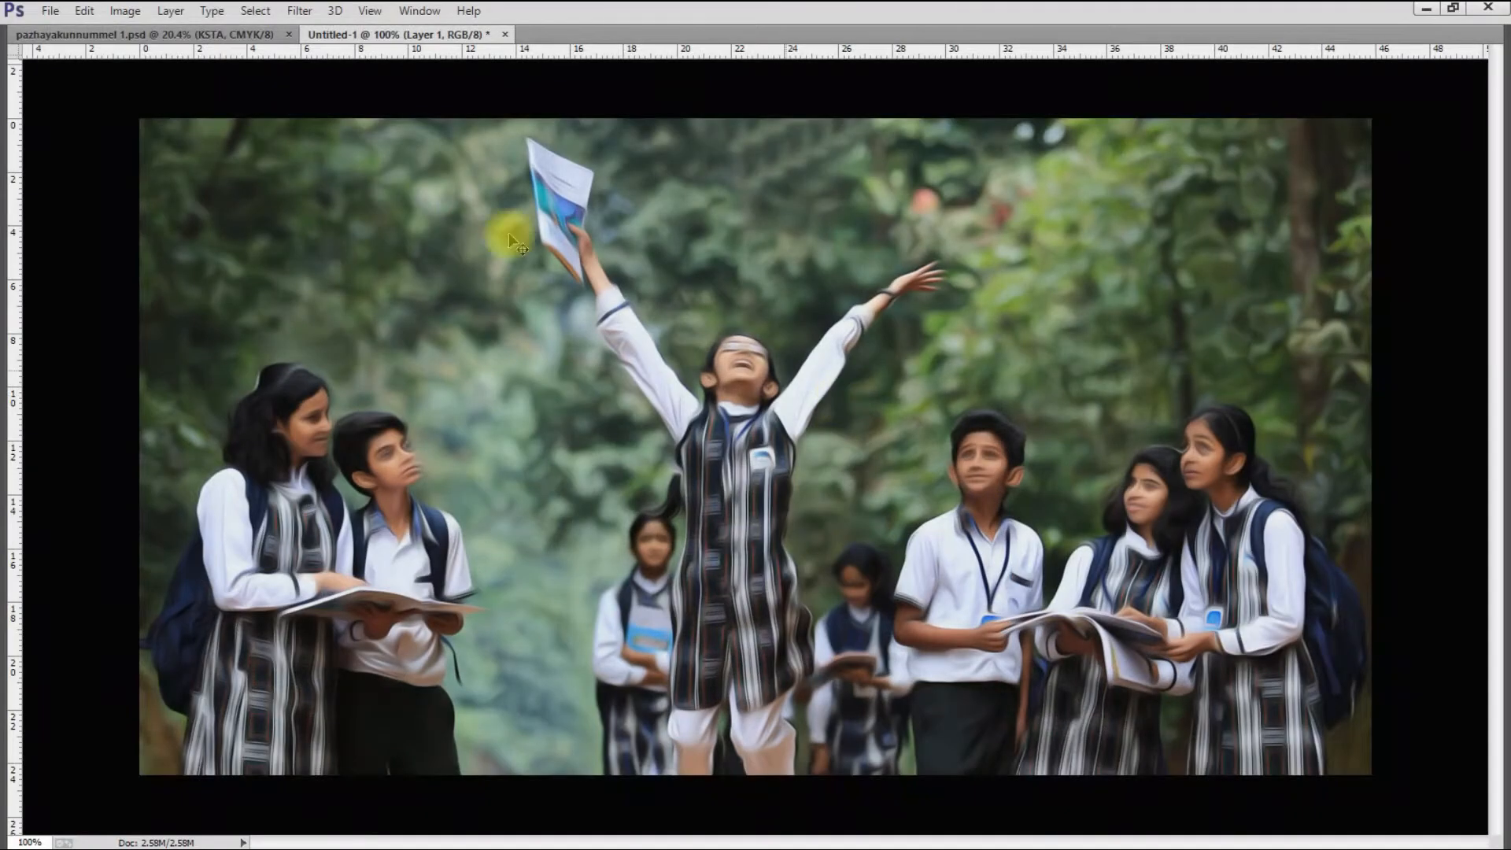
Apply Camera Raw with Temperature -3, Tint -31, Exposure +0.20, Highlights +10, Shadows -38, Vibrance +23 and Saturation +22, and compare before and after
left_click(312, 17)
left_click(370, 128)
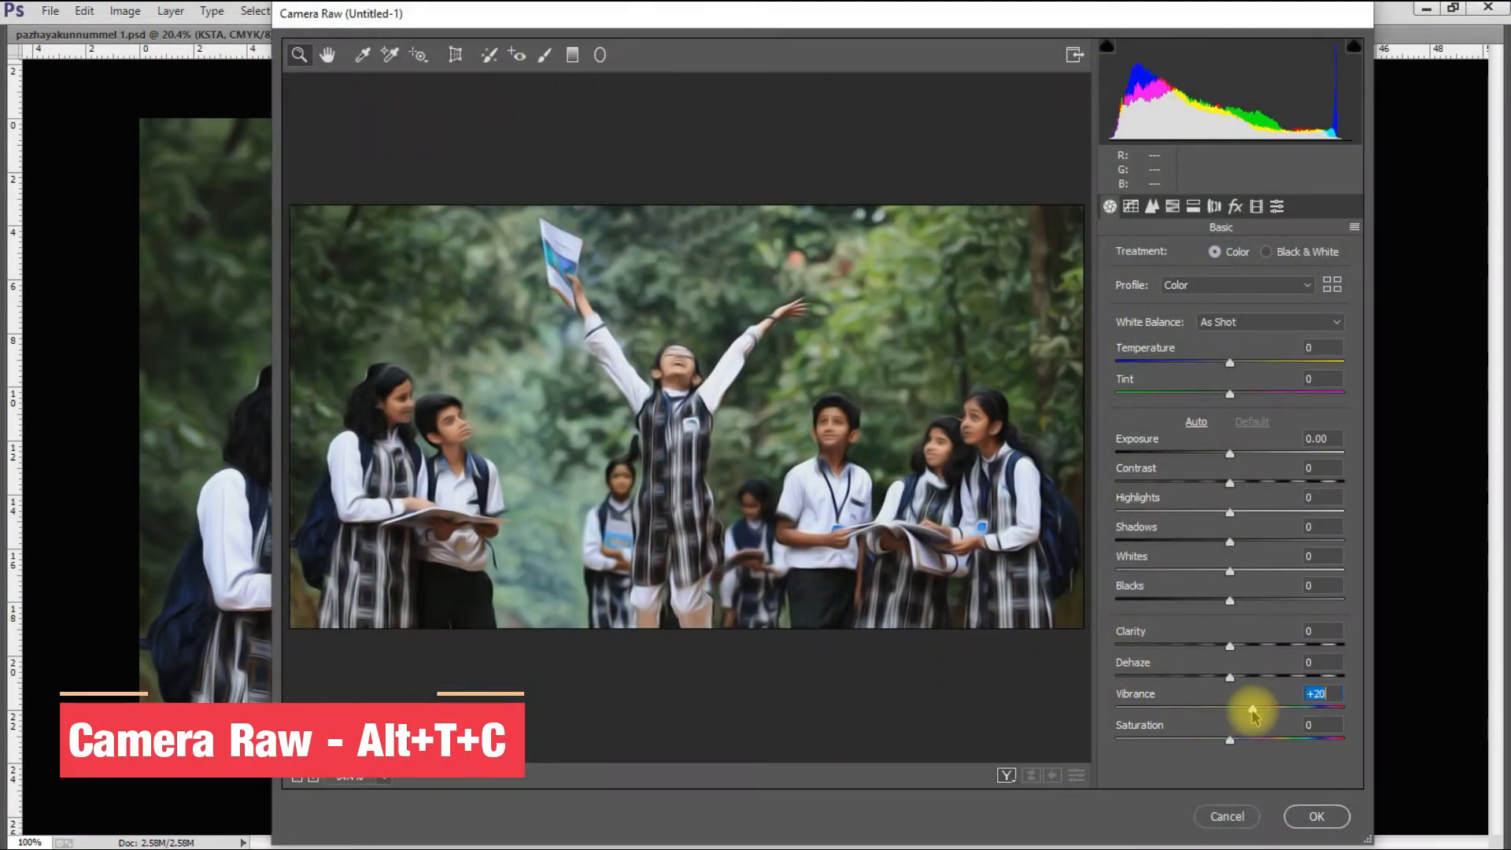
mouse_move(1231, 739)
left_mouse_down()
mouse_move(1123, 742)
mouse_move(1232, 746)
left_mouse_up()
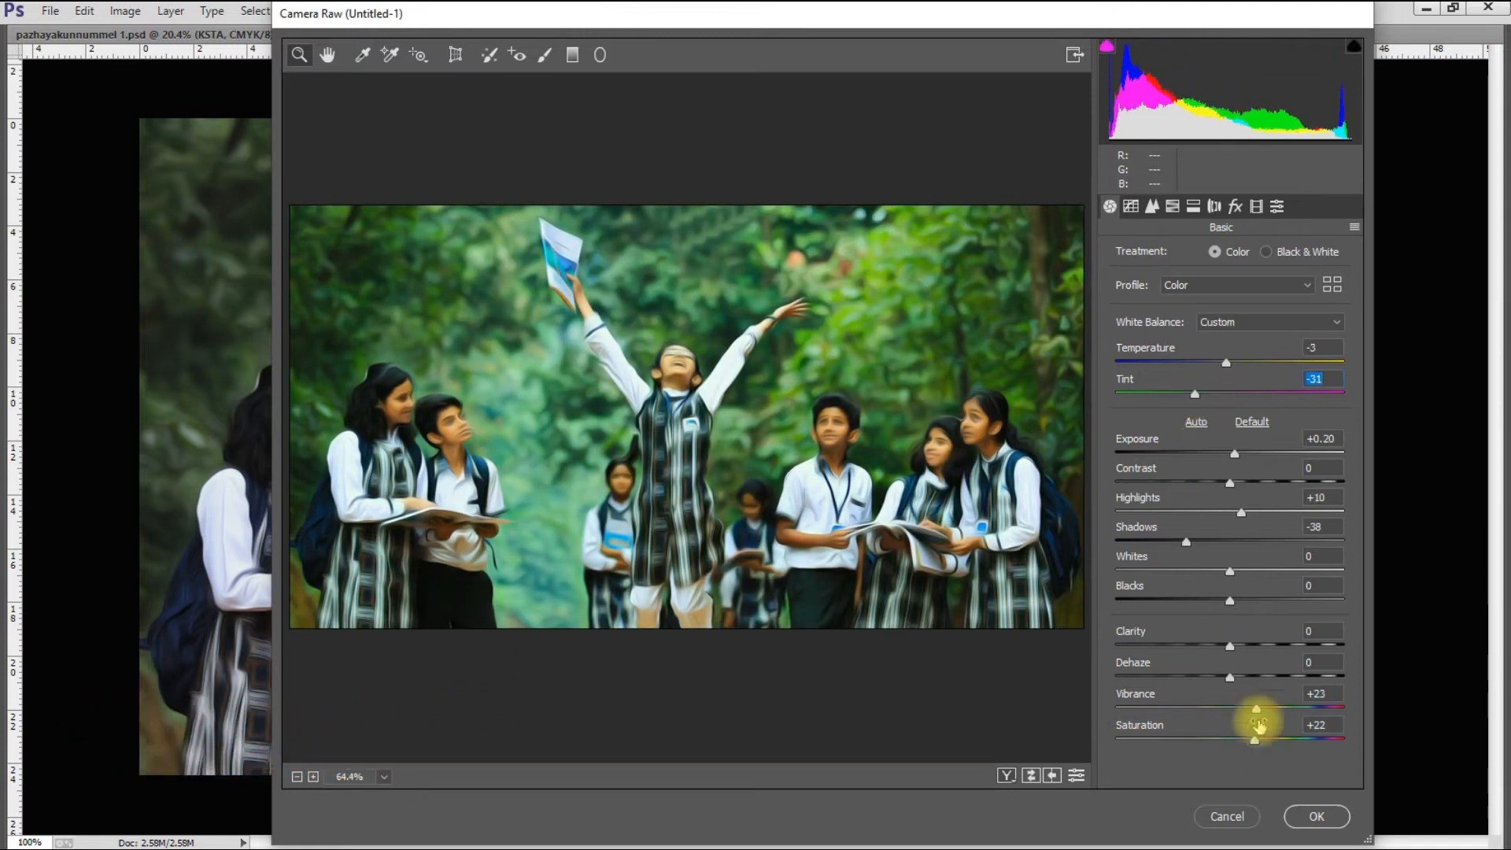
left_click(1294, 819)
key("ctrl+z")
key("ctrl+z")
key("ctrl+z")
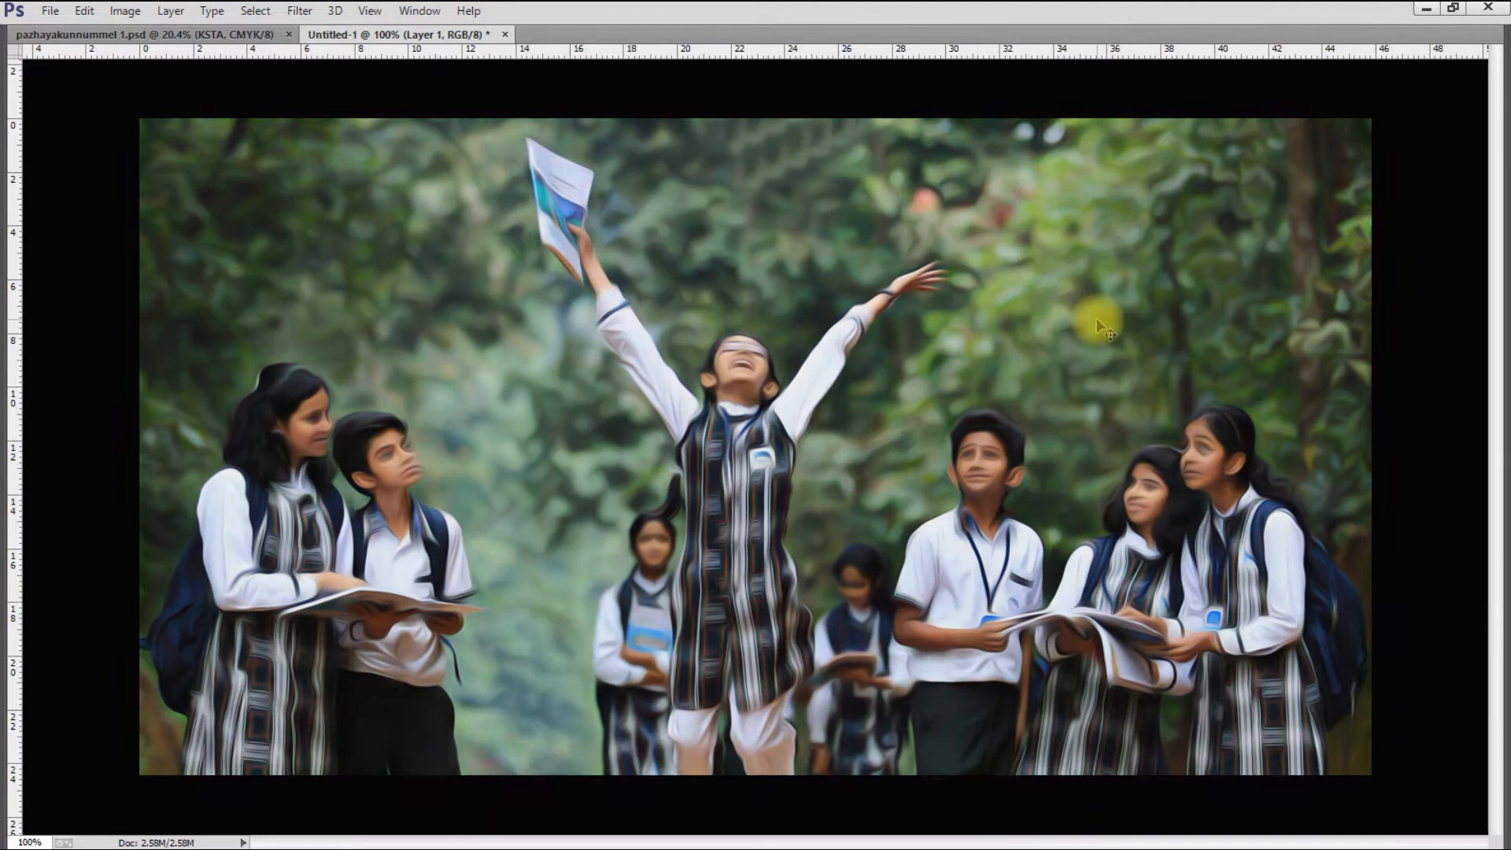
key("ctrl+z")
scroll(951, 355, "down", 3)
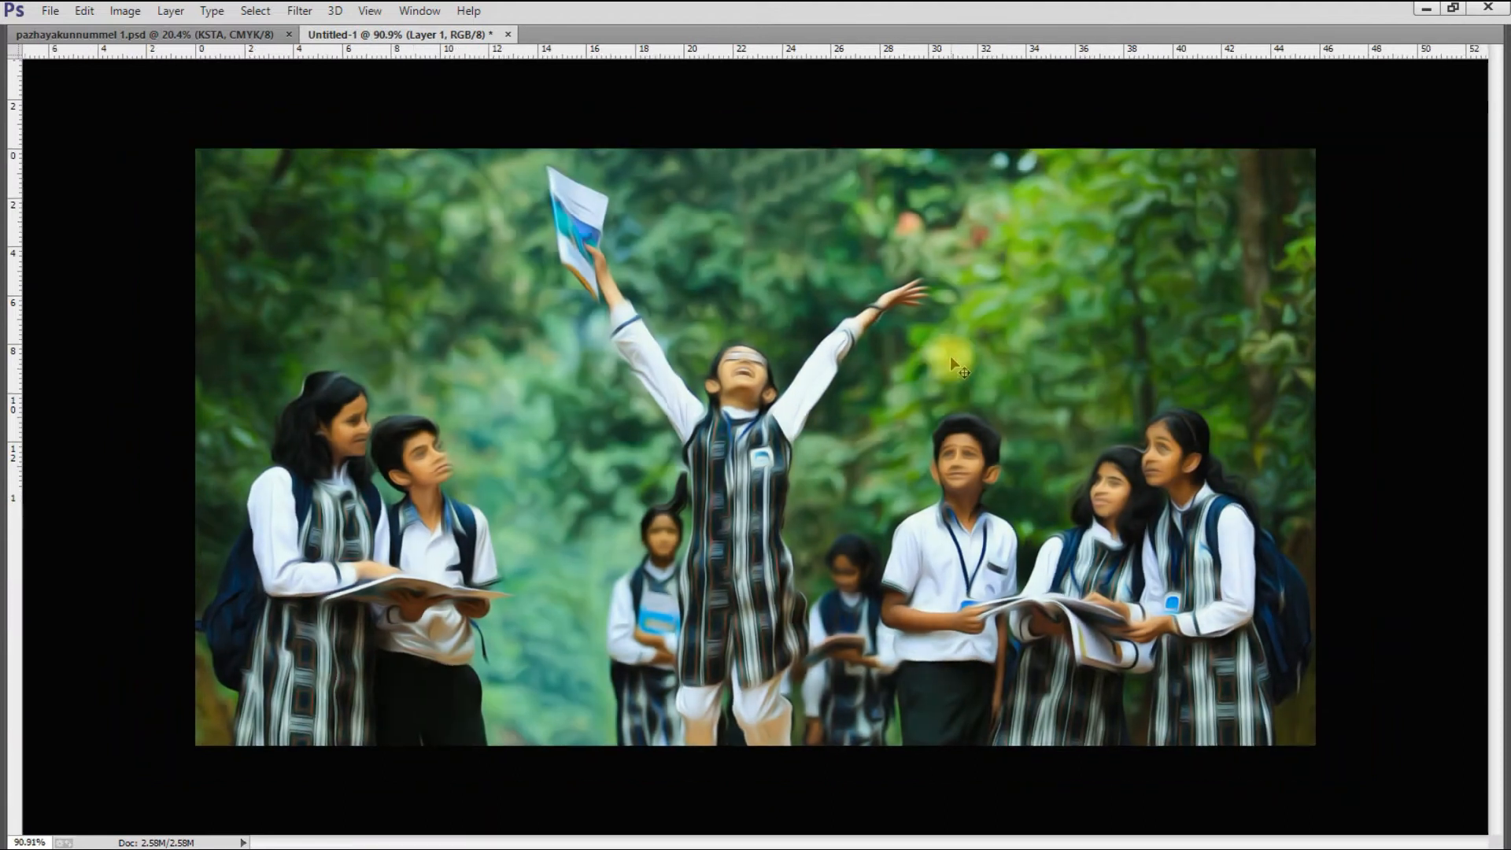
Bring the green paint-splash image into the poster document and enlarge it across the middle of the page
left_click(228, 36)
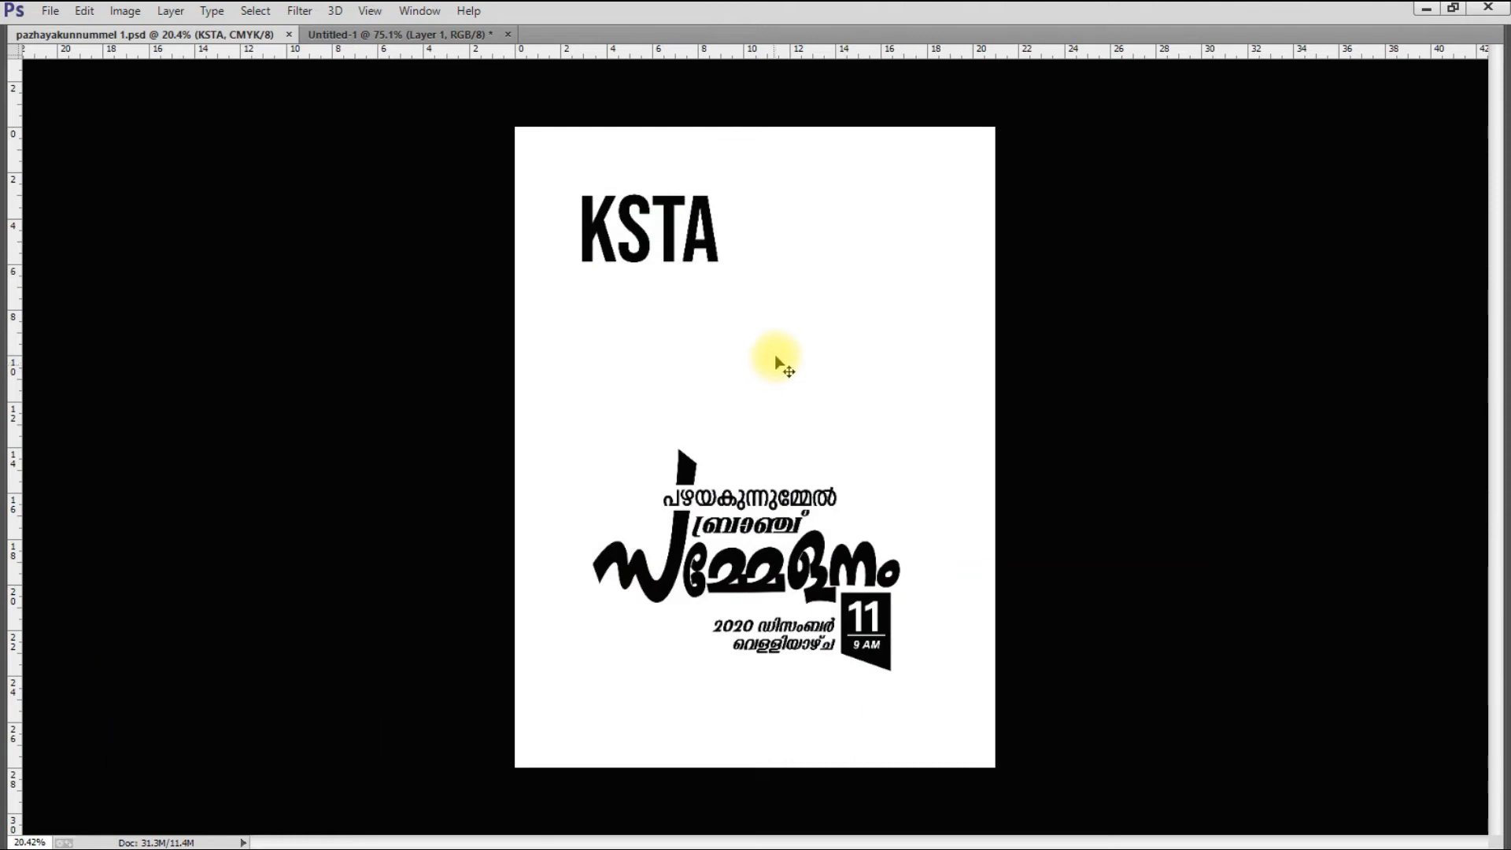
key("ctrl+o")
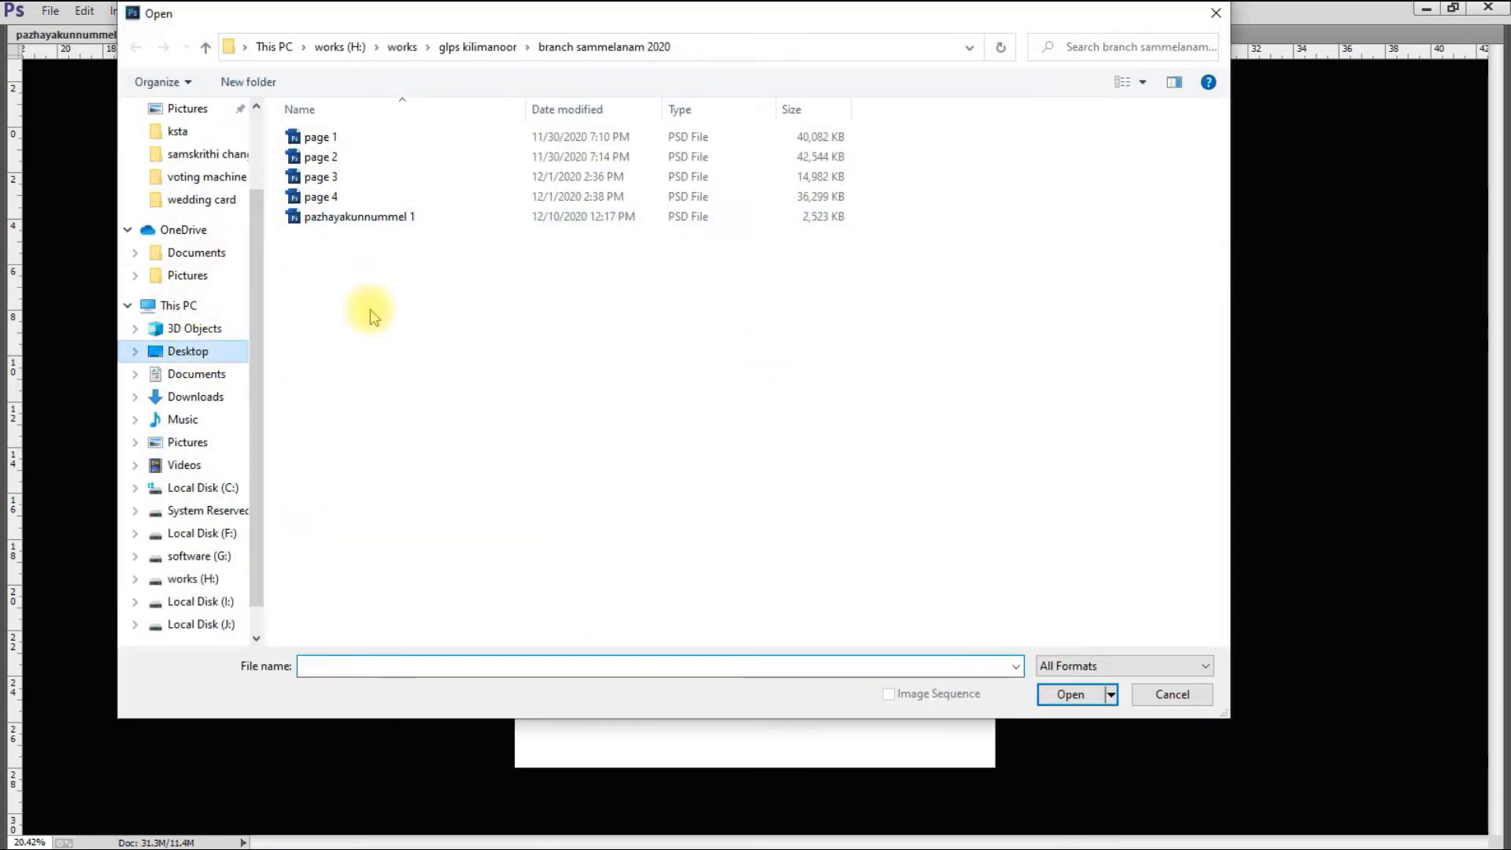
double_click(327, 152)
left_click(647, 177)
left_click(1071, 695)
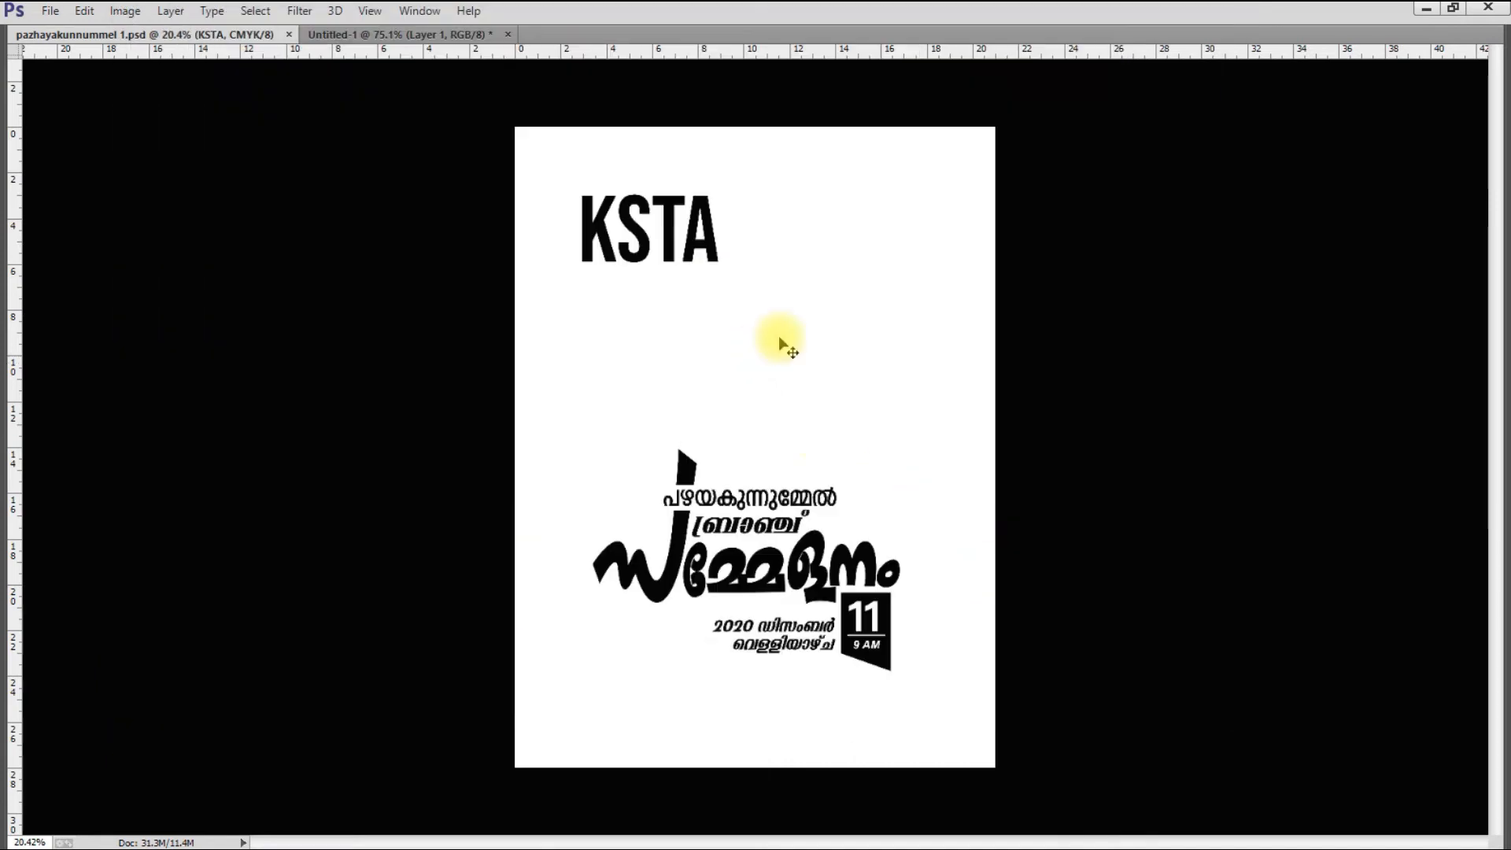
scroll(754, 494, "up", 3)
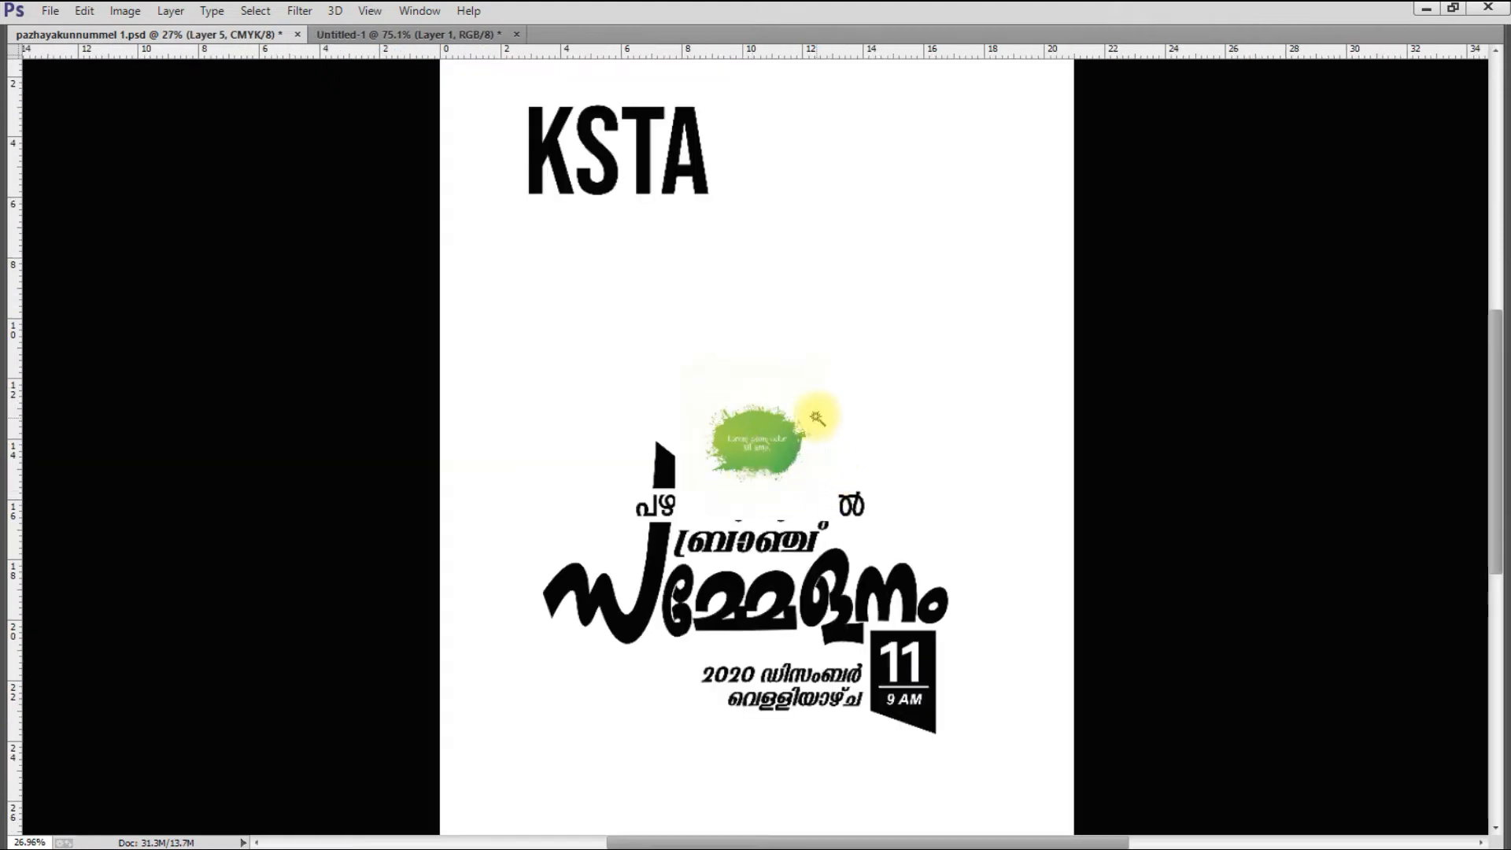
scroll(754, 445, "up", 1)
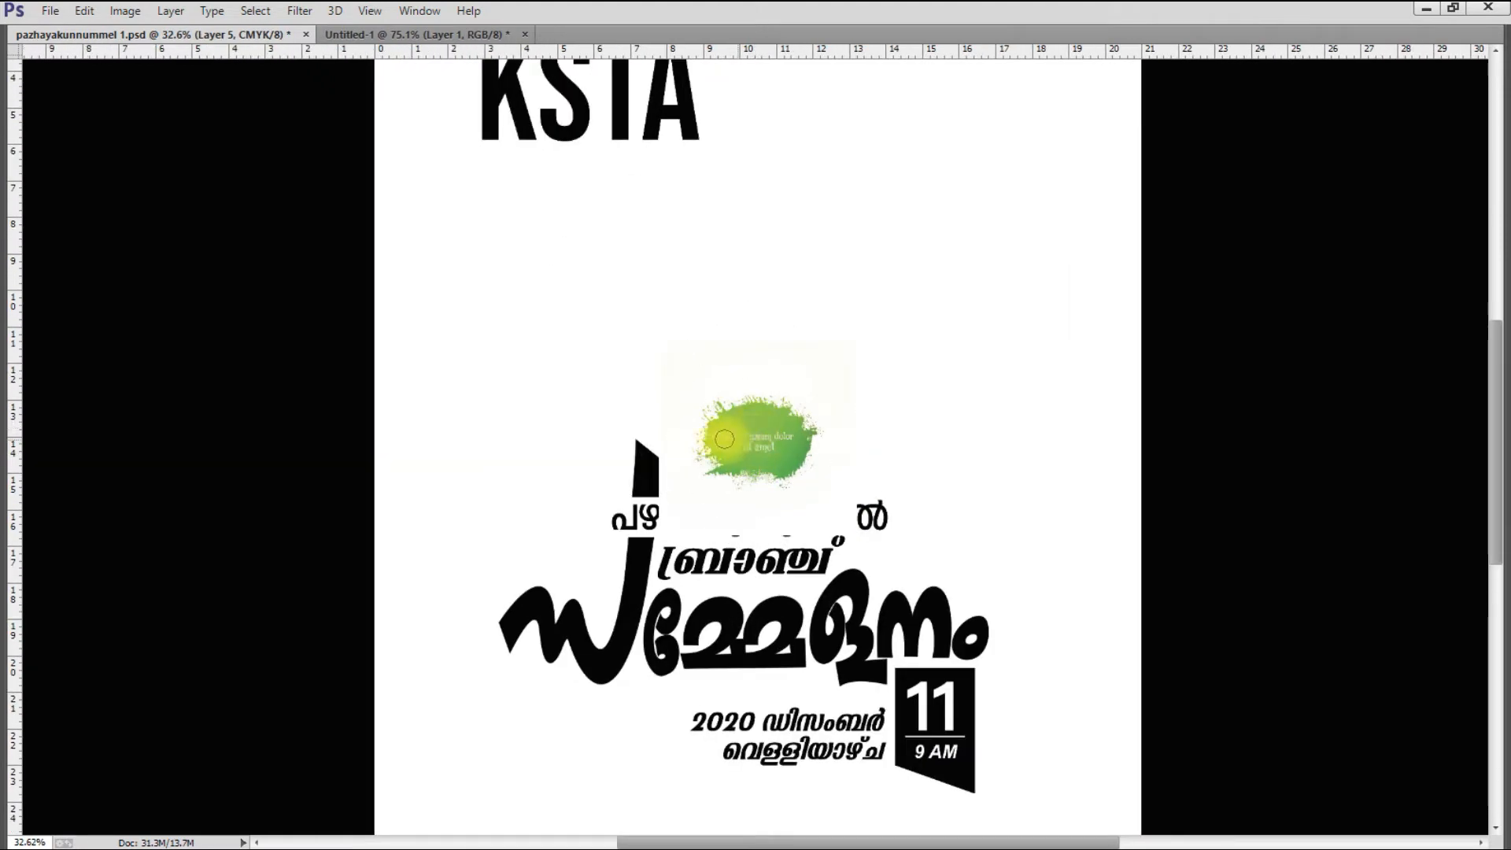
key("ctrl+t")
left_click_drag(858, 331, 1139, 171)
key("Return")
Select the white background around the green splash with the Magic Wand and delete it
key("w")
left_click(779, 226)
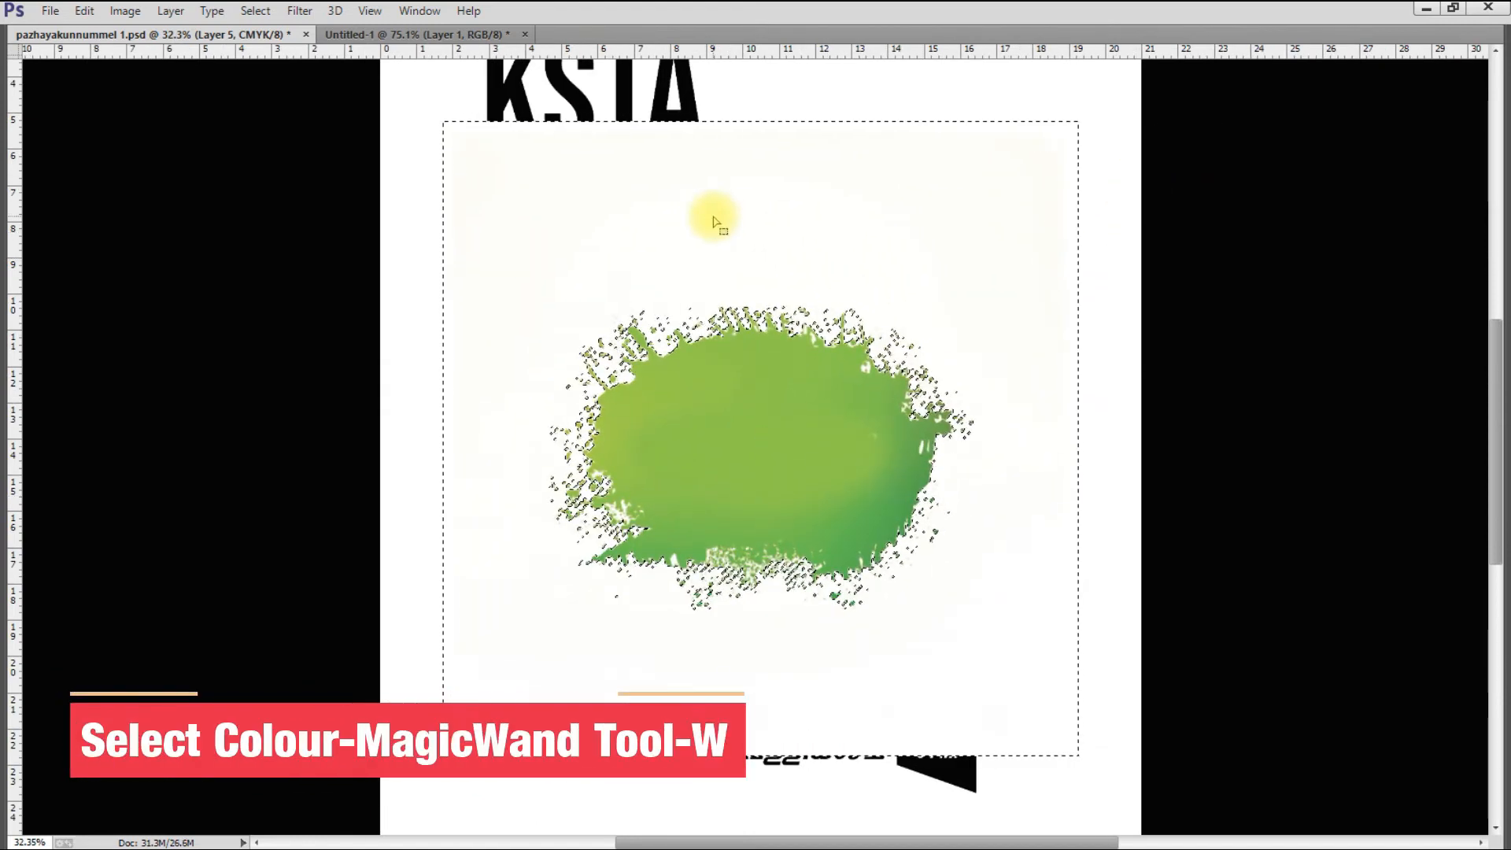
key("Delete")
key("ctrl+d")
key("v")
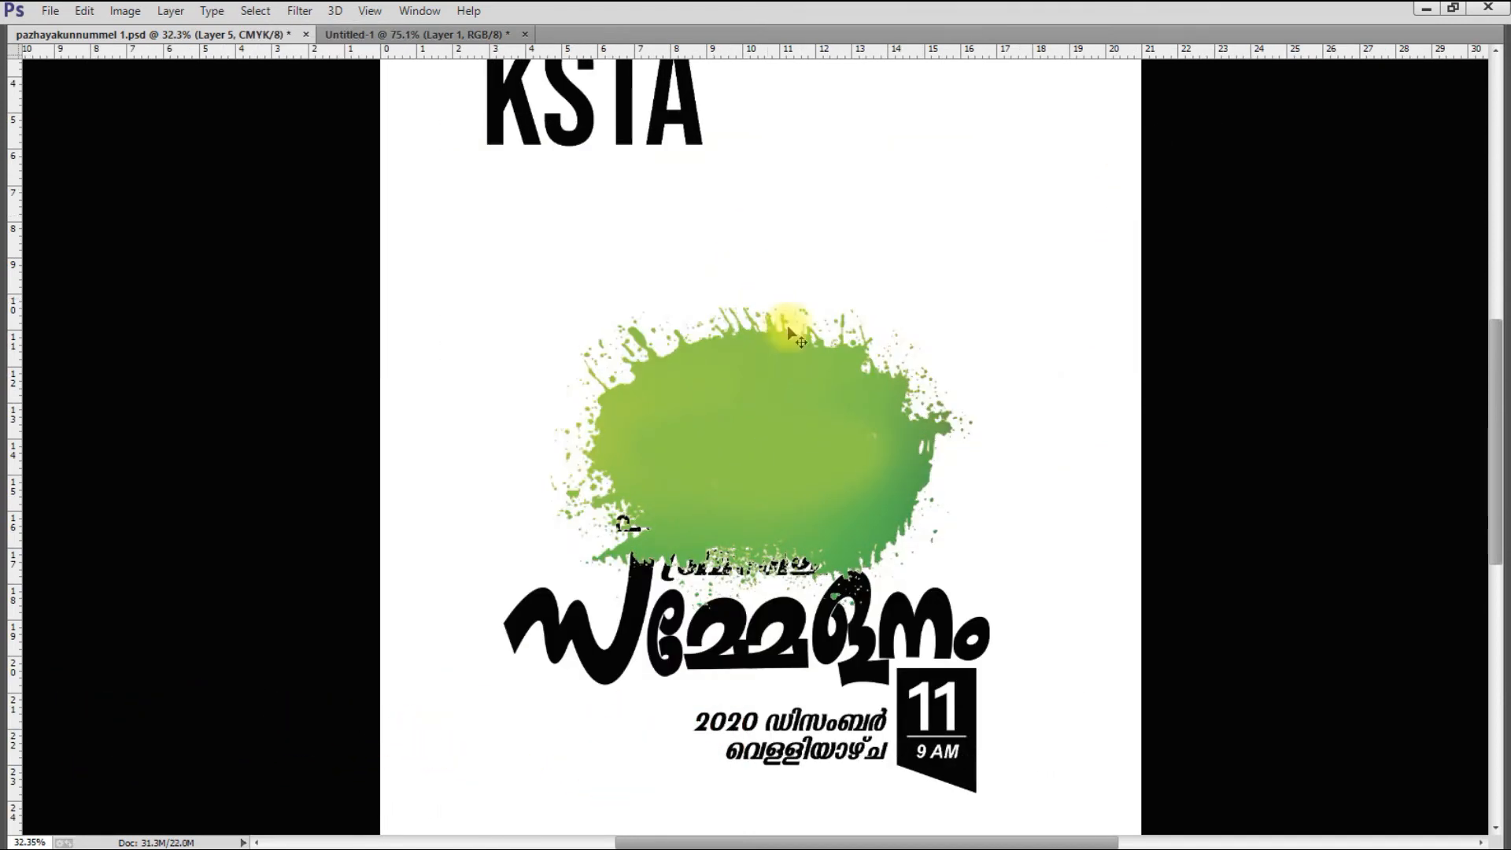
Send the green splash behind the lettering, enlarge it and position it above and behind the സമ്മേളനം title
key("ctrl+shift+[")
scroll(816, 417, "down", 1)
scroll(816, 417, "down", 2)
key("ctrl+t")
left_click_drag(914, 343, 992, 288)
mouse_move(884, 409)
left_mouse_down()
mouse_move(884, 354)
mouse_move(888, 405)
left_mouse_up()
key("Return")
left_click_drag(792, 370, 793, 385)
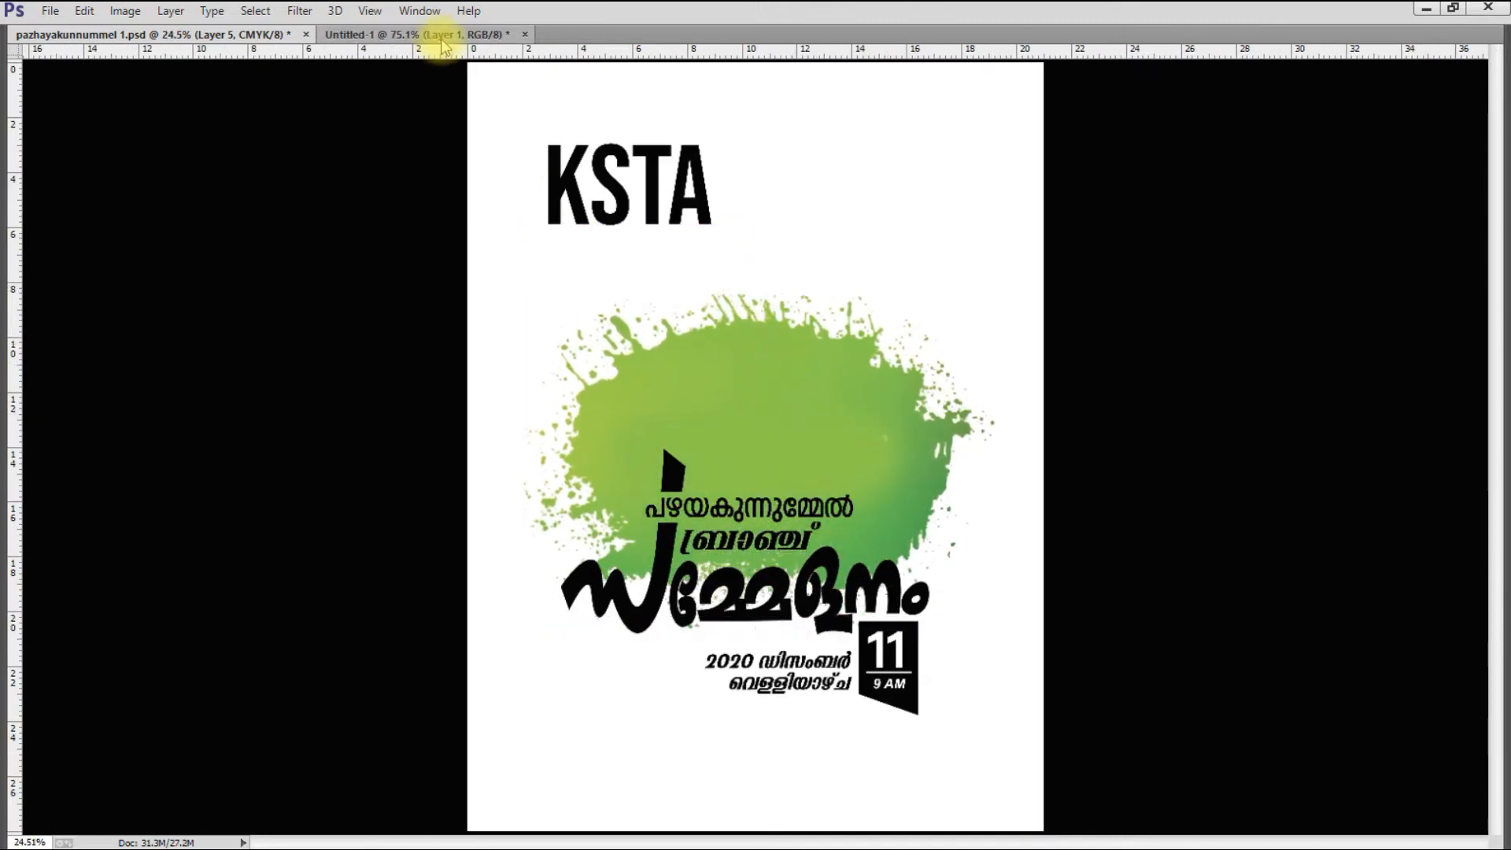
Copy the oil-painted students' photo into the poster and enlarge it over the green splash
left_click(442, 39)
left_click_drag(755, 440, 798, 438)
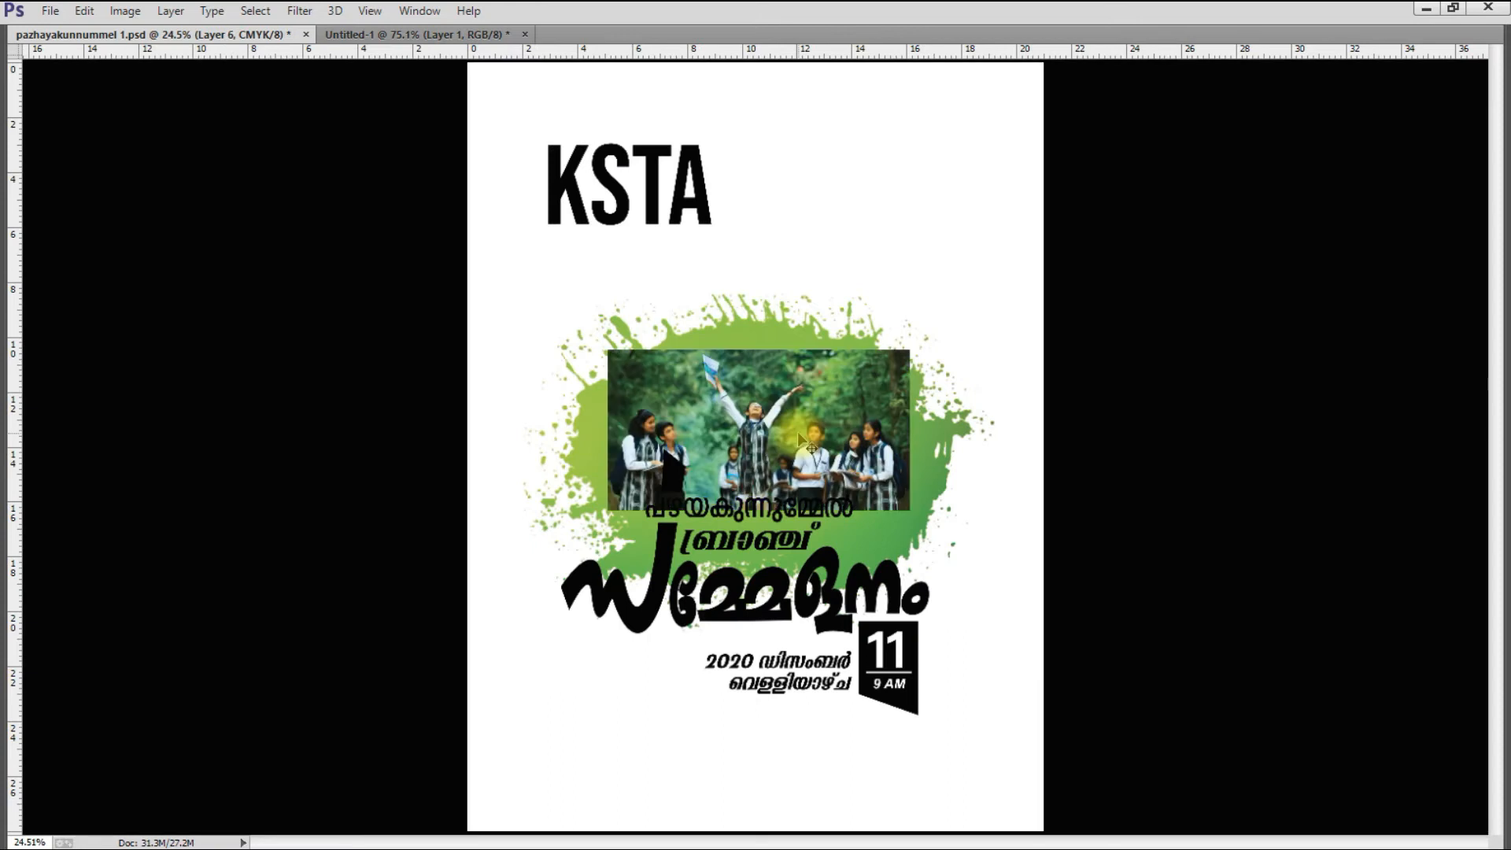
left_click_drag(916, 346, 1062, 263)
left_click_drag(975, 386, 804, 412)
key("Return")
Clip the students' photo to the splash shape, then enlarge and reposition it inside the splash
key("ctrl+alt+g")
key("ctrl+t")
scroll(866, 378, "down", 3)
left_click_drag(913, 315, 1000, 275)
left_click_drag(888, 414, 873, 382)
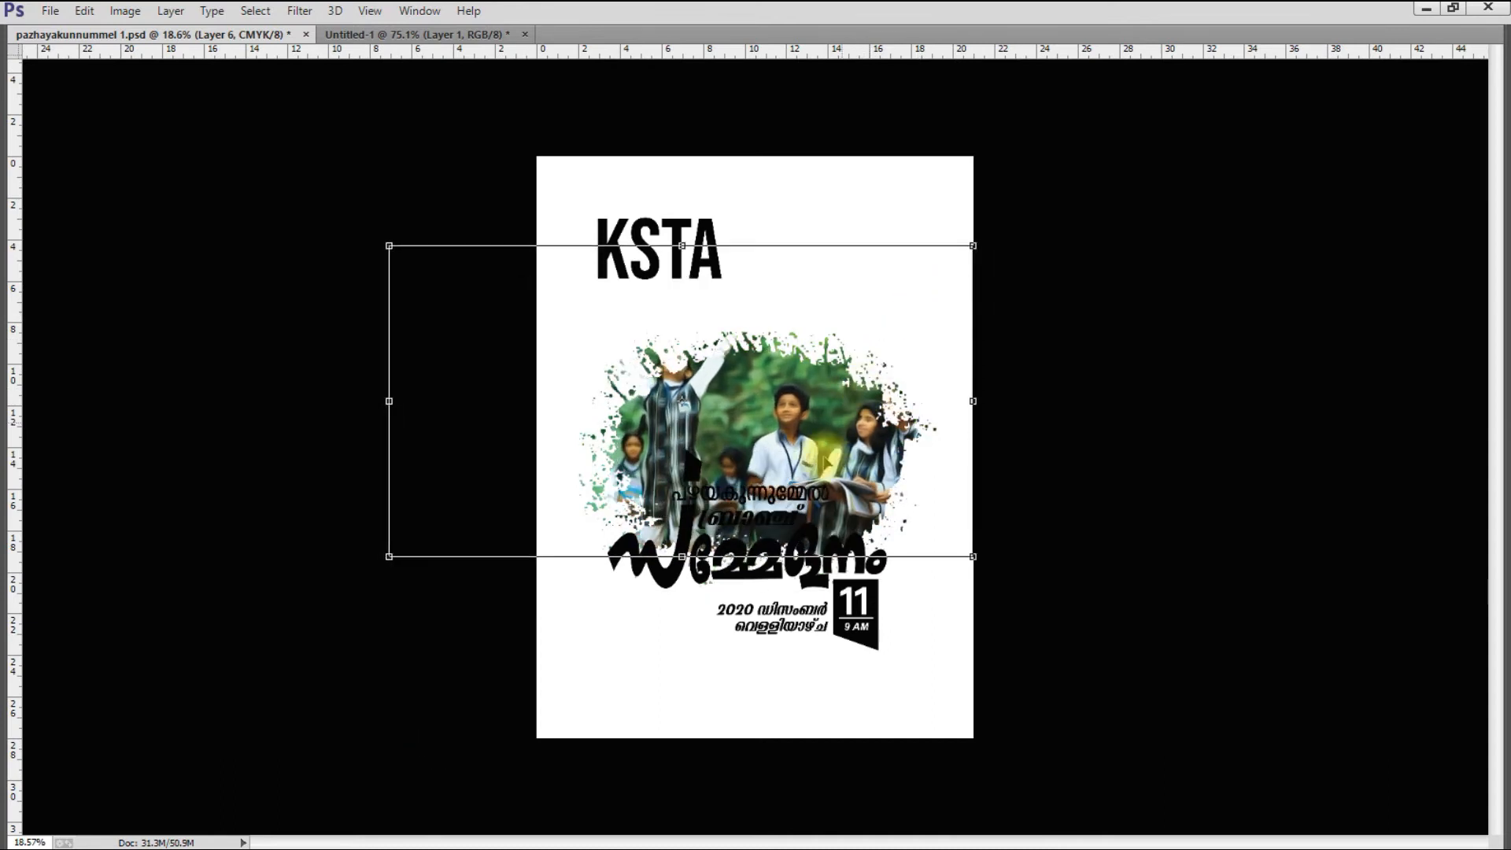
key("Return")
scroll(778, 413, "up", 3)
Reduce the splash shape's height from its upper edge and shift the clipped students' photo slightly to the left
right_click(787, 411)
left_click(820, 441)
key("ctrl+t")
left_click_drag(744, 278, 741, 315)
key("Return")
left_click_drag(817, 471, 801, 471)
scroll(801, 472, "down", 3)
scroll(799, 468, "down", 2)
scroll(775, 435, "up", 9)
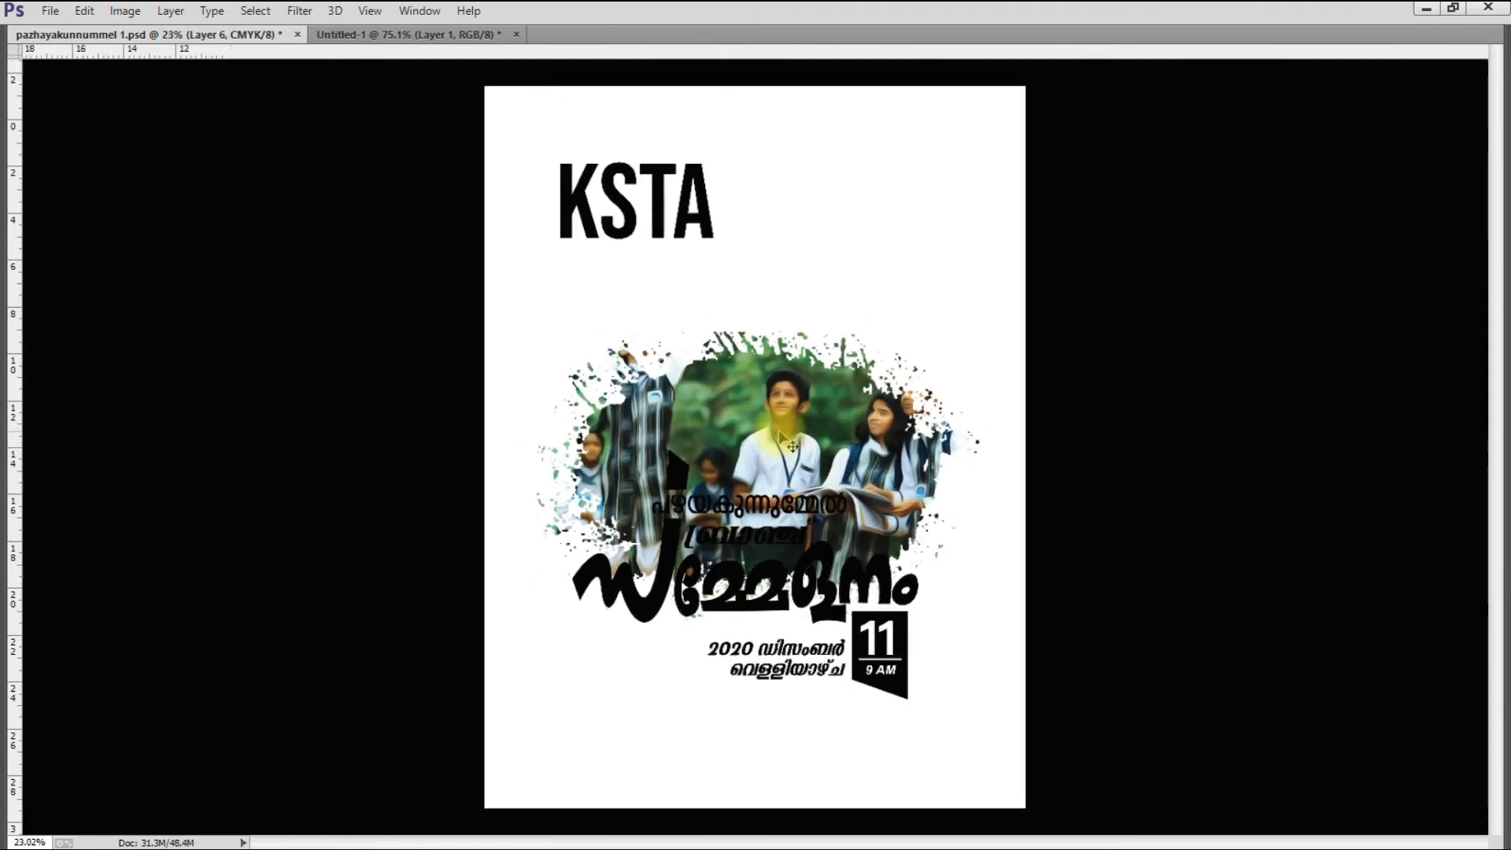
Outline the jumping girl in the students' photo with the Lasso and copy that area to a new layer
right_click(749, 396)
left_click(770, 410)
key("l")
scroll(604, 315, "down", 4)
mouse_move(338, 138)
left_mouse_down()
mouse_move(505, 67)
mouse_move(777, 190)
mouse_move(655, 368)
left_mouse_up()
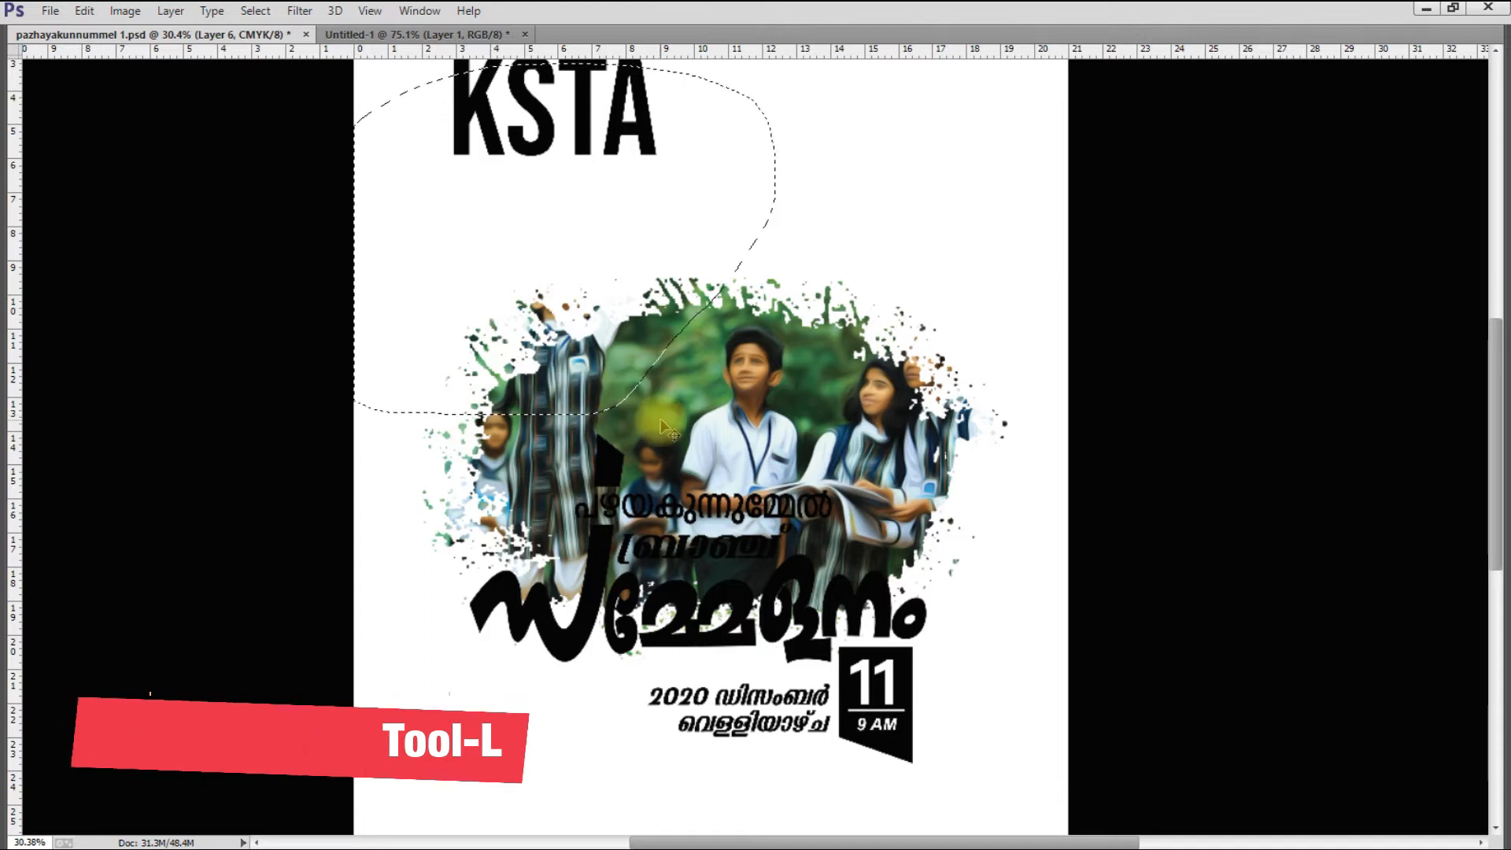
key("ctrl+v")
scroll(617, 442, "up", 4)
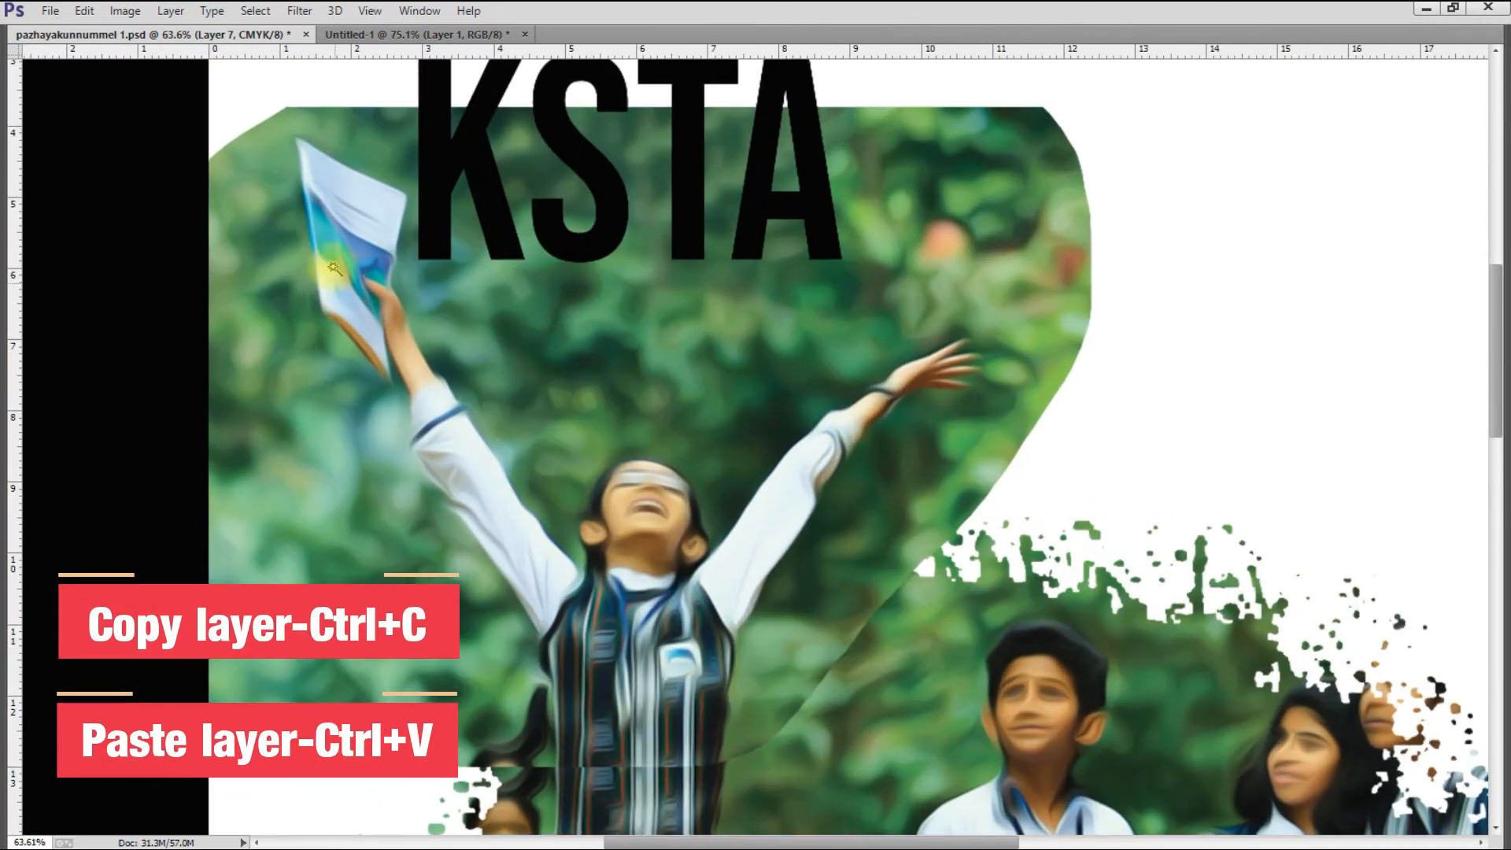
Select the green background around the girl's book, arms and head with the Magic Wand
left_click(464, 523)
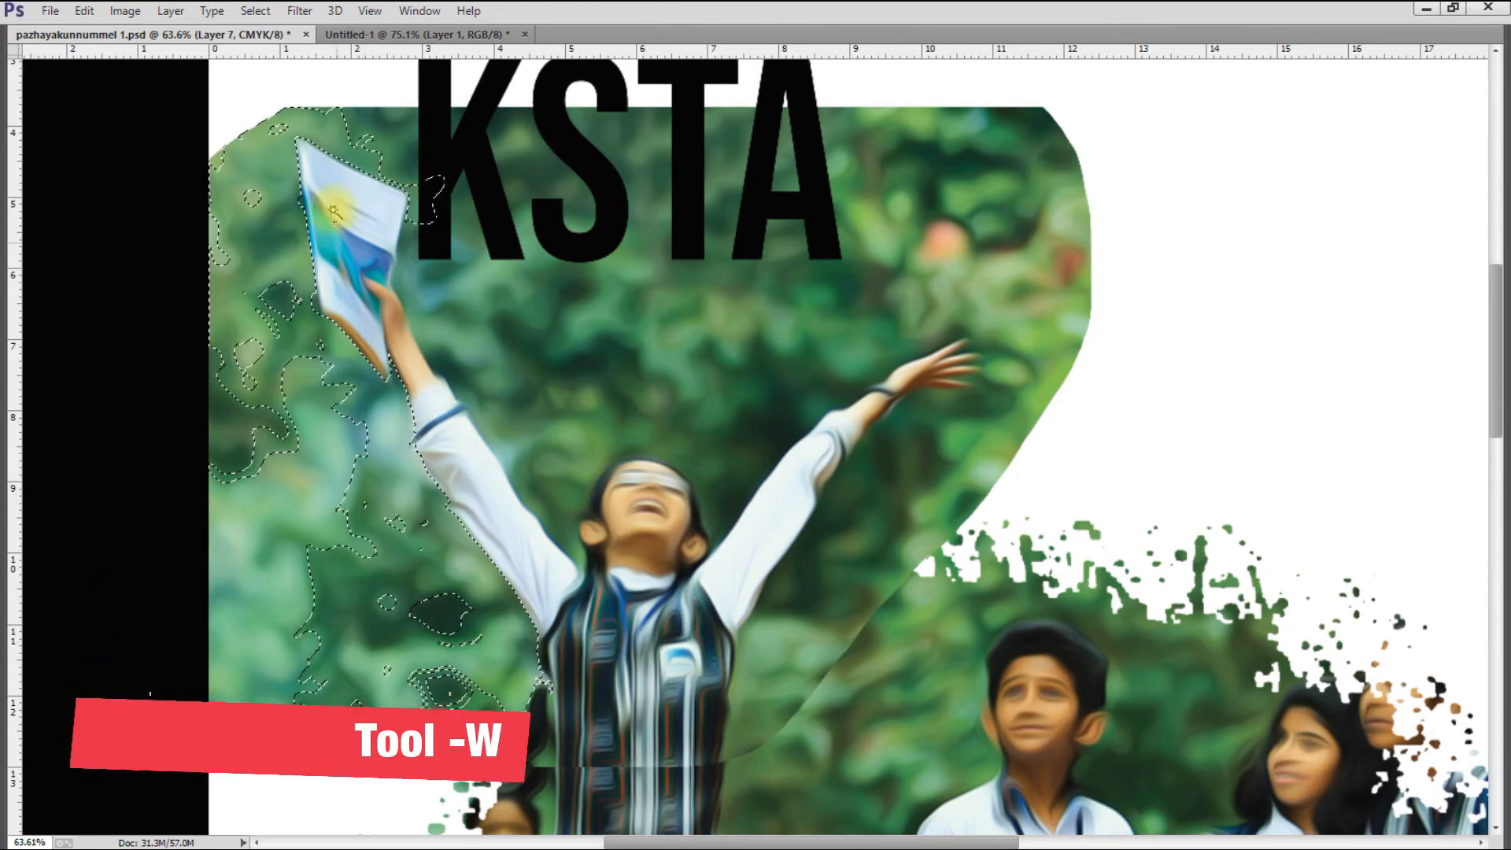
left_click(405, 244, "shift")
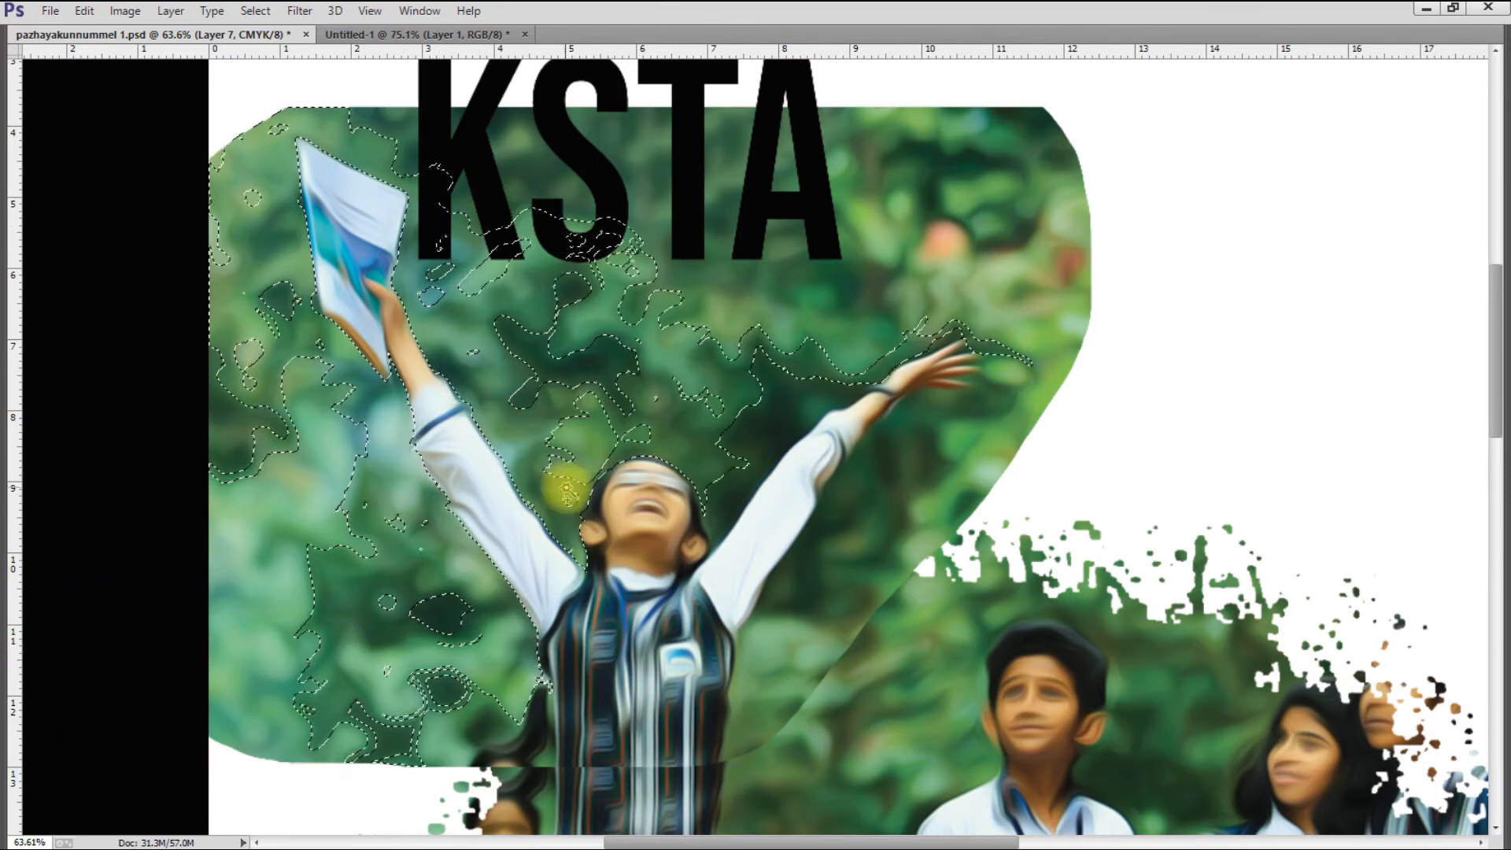
left_click(785, 447, "shift")
left_click(888, 478, "shift")
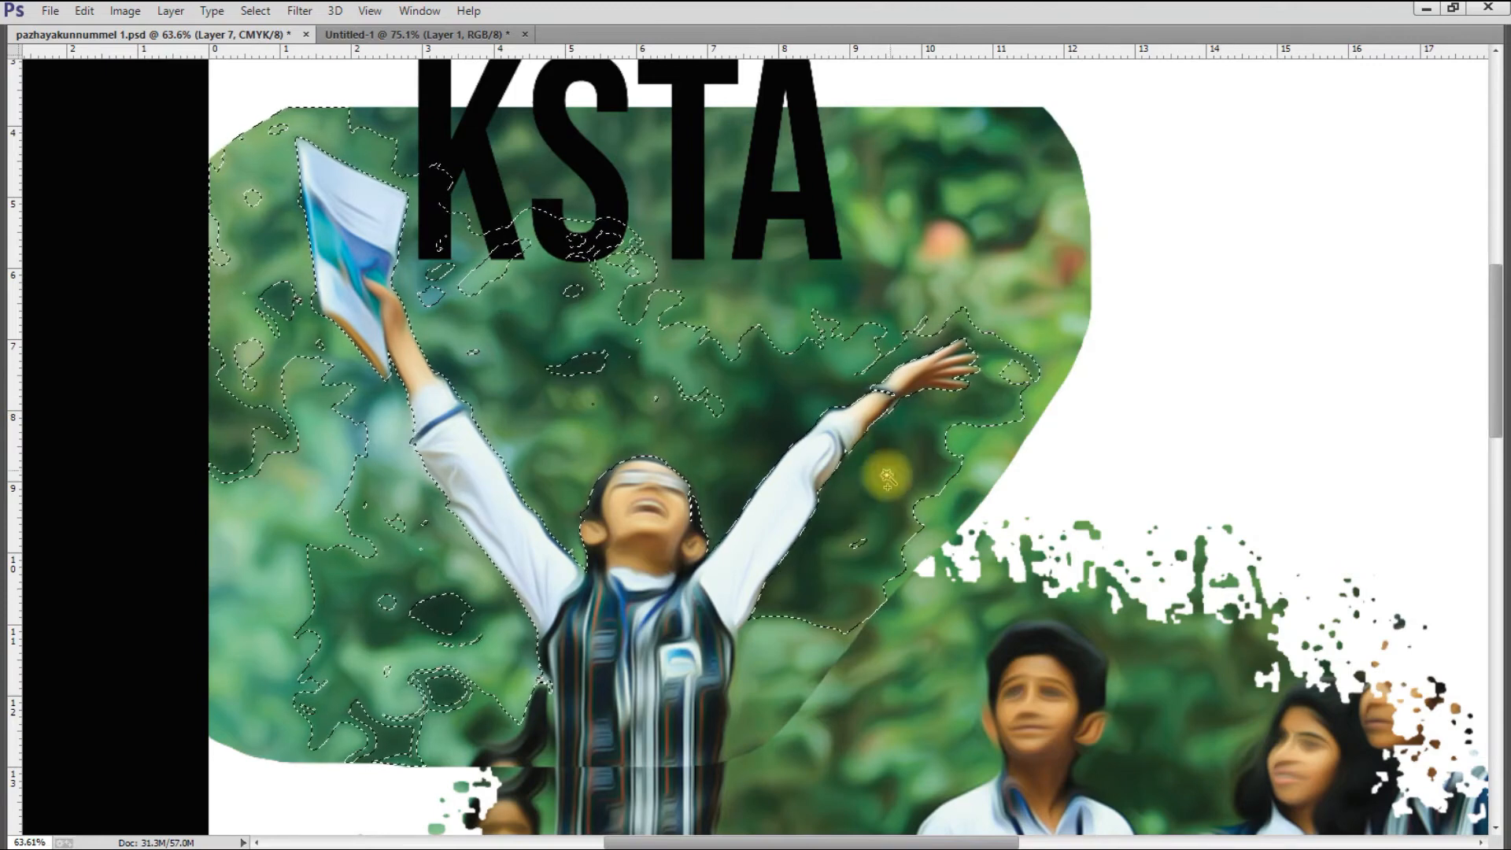
left_click(1007, 378, "shift")
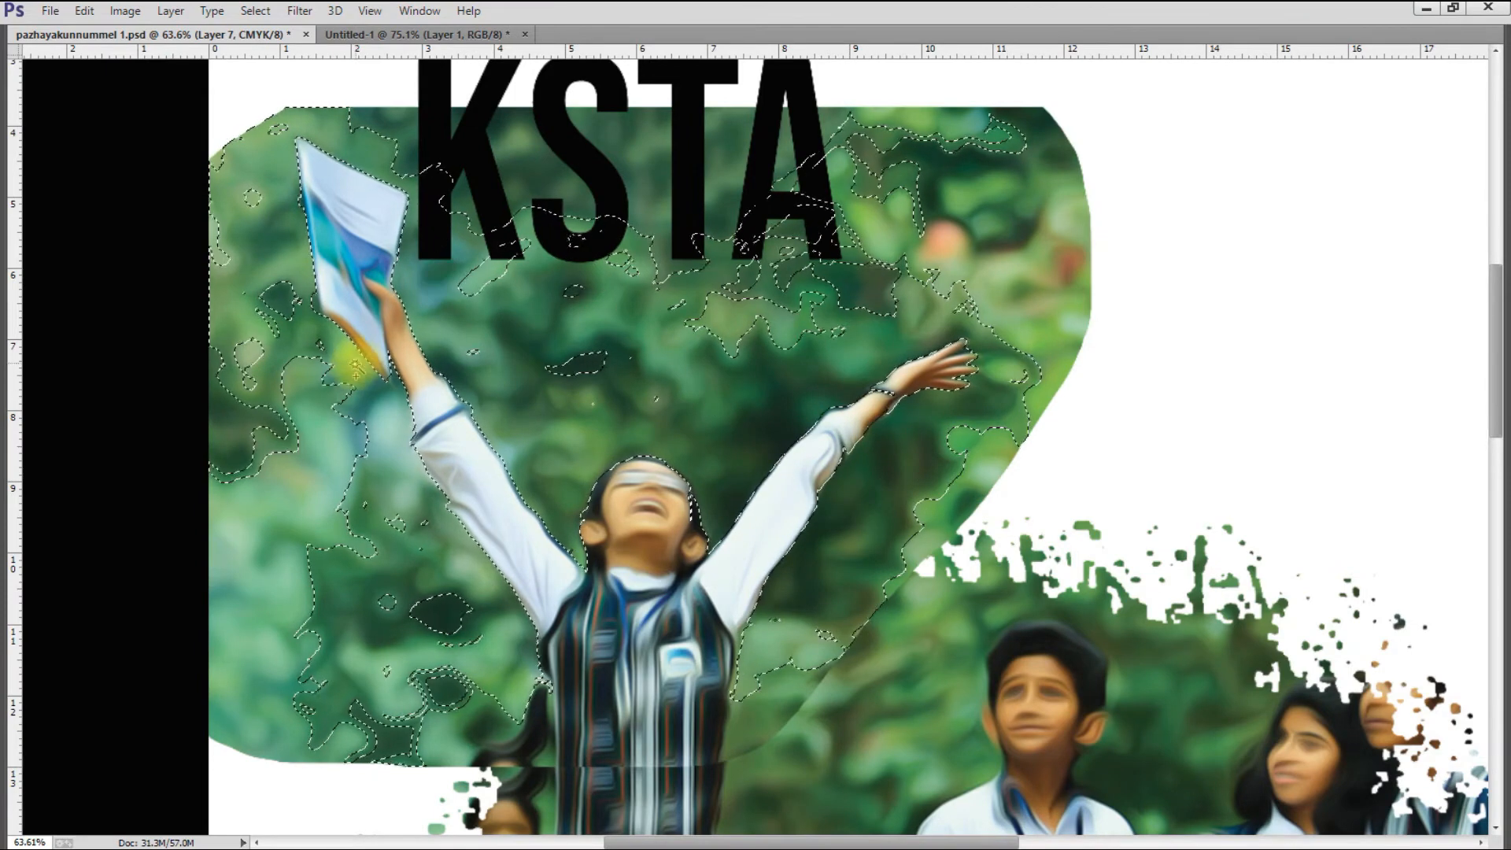
scroll(356, 374, "down", 1)
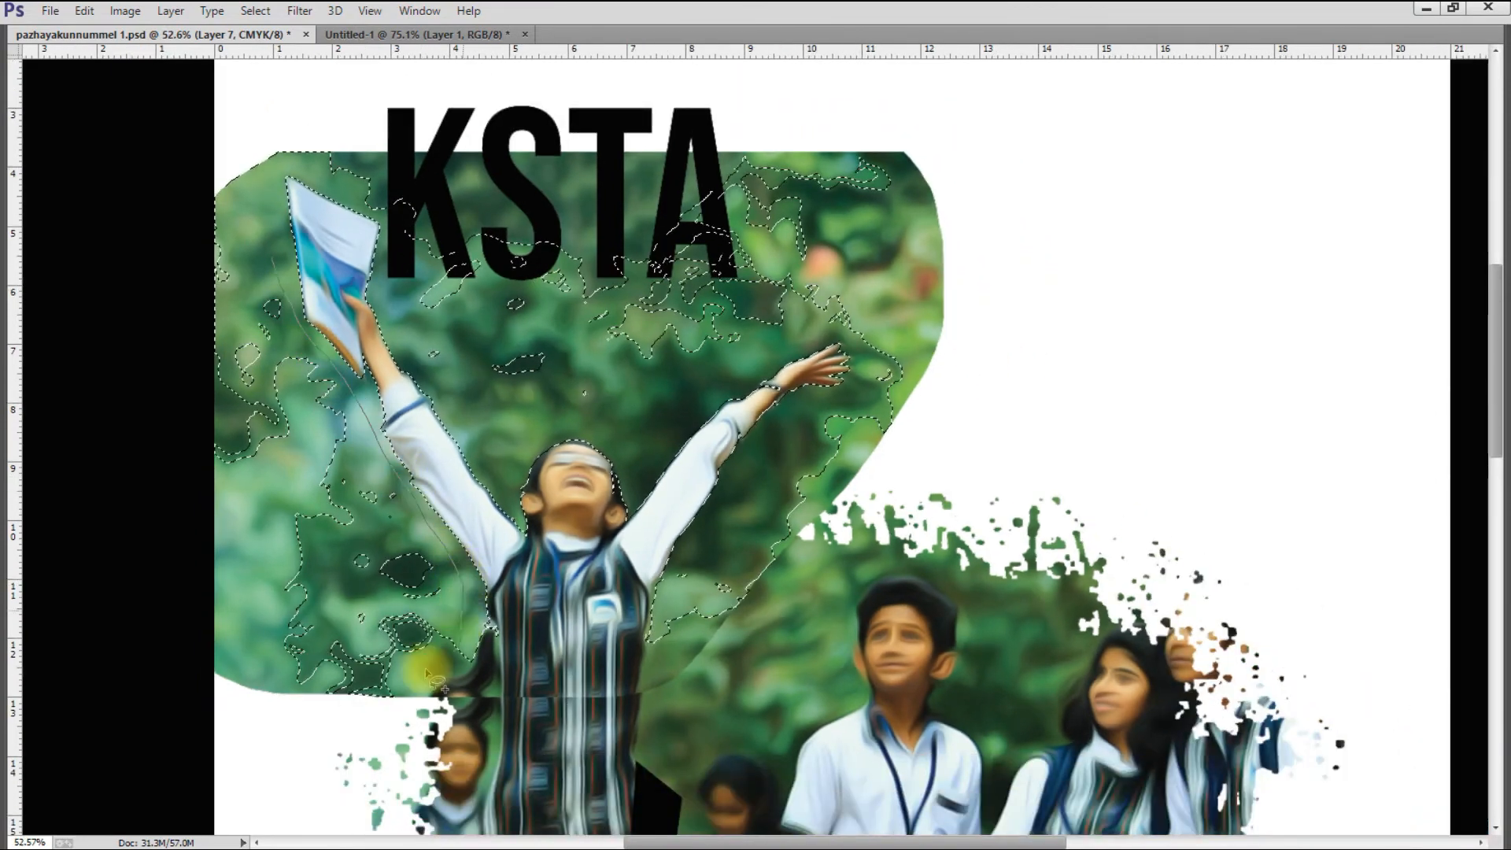
Add the remaining background patches around the girl to the selection with the Lasso
left_click_drag(266, 168, 990, 247)
left_click_drag(397, 271, 397, 271)
left_click_drag(775, 463, 826, 423)
left_click_drag(664, 642, 665, 643)
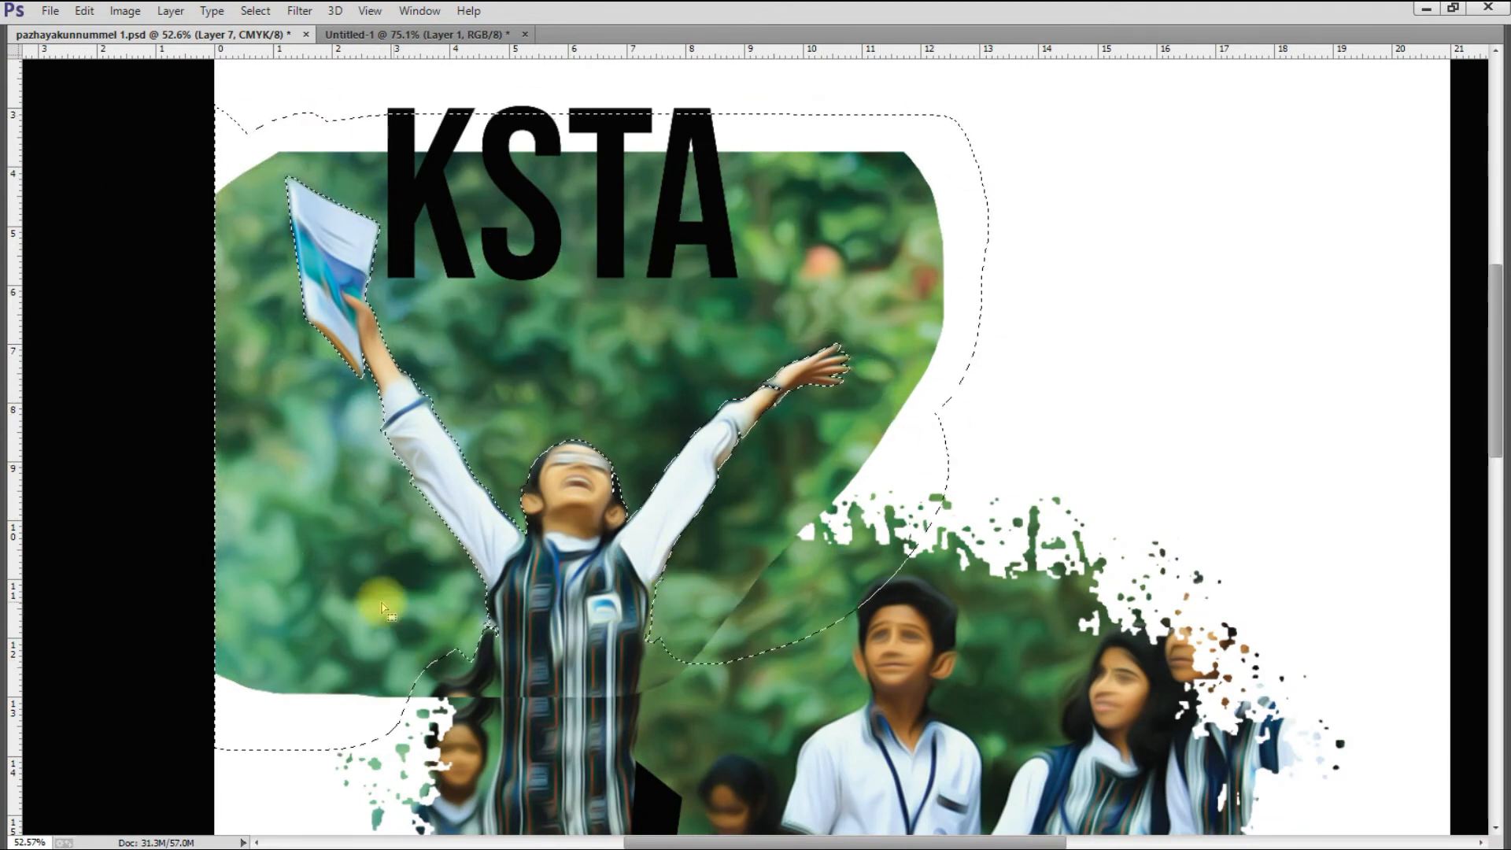
Feather the selection, delete the background around the girl and clear the selection
key("shift+F6")
key("Return")
key("Delete")
key("shift+F6")
key("Return")
key("ctrl+d")
scroll(720, 511, "down", 2)
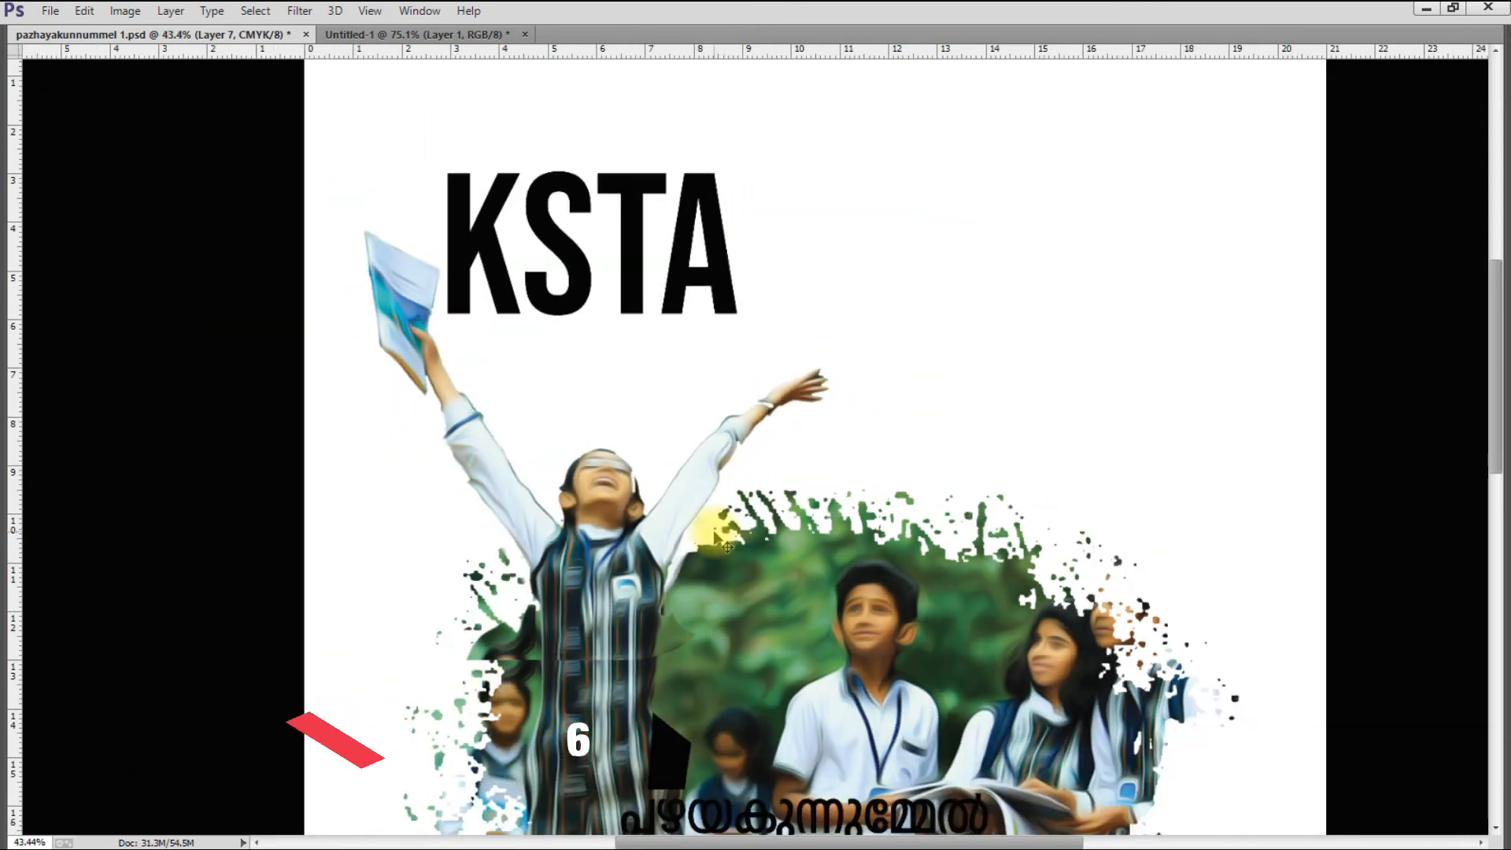
Erase the leftover background along the girl's body so the cutout blends into the clipped photo
scroll(603, 534, "up", 2)
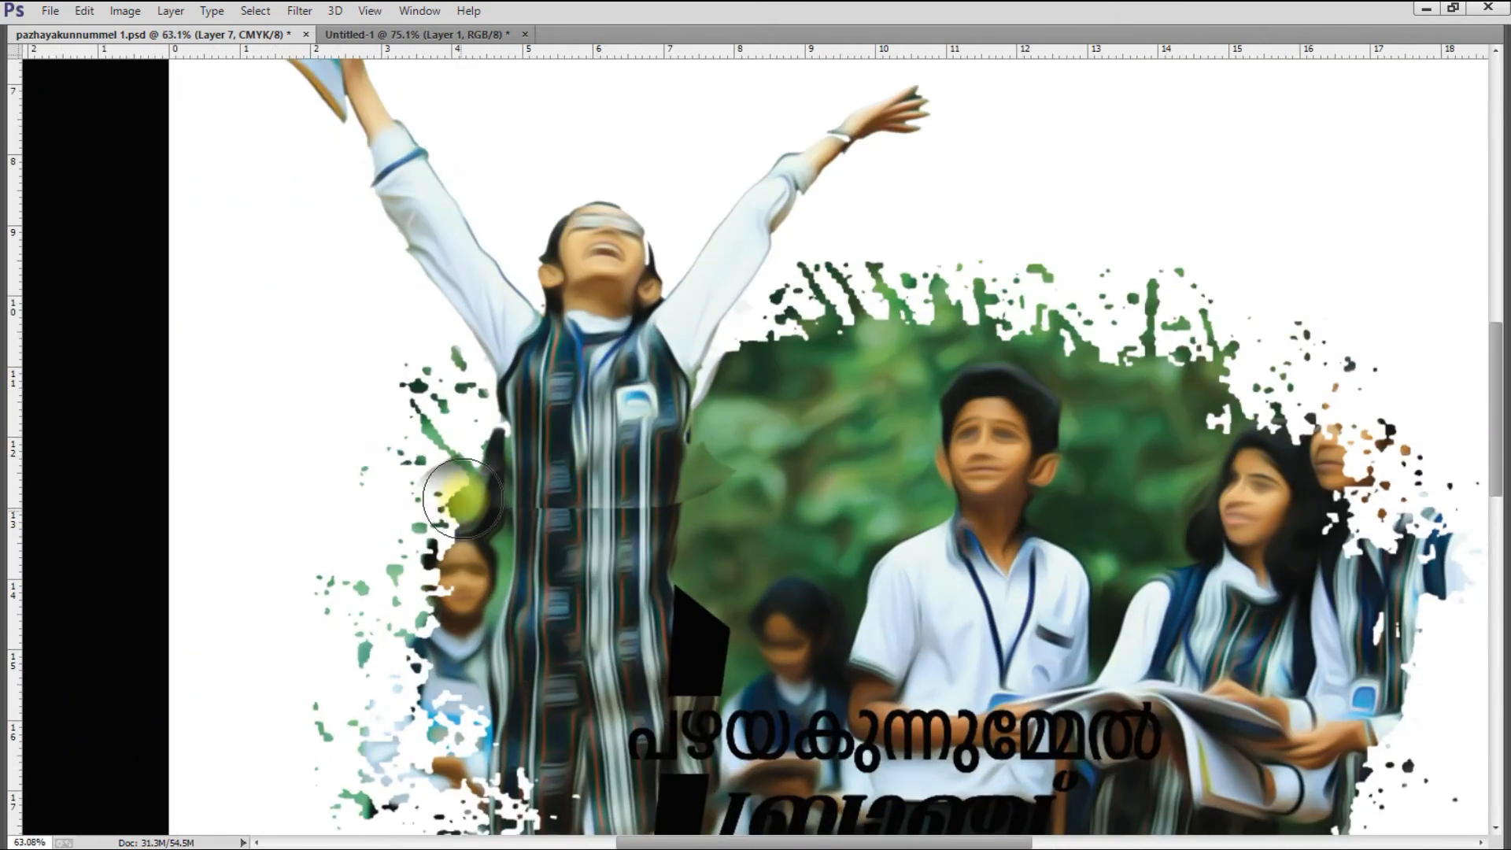
mouse_move(496, 496)
left_mouse_down()
mouse_move(519, 524)
mouse_move(721, 511)
left_mouse_up()
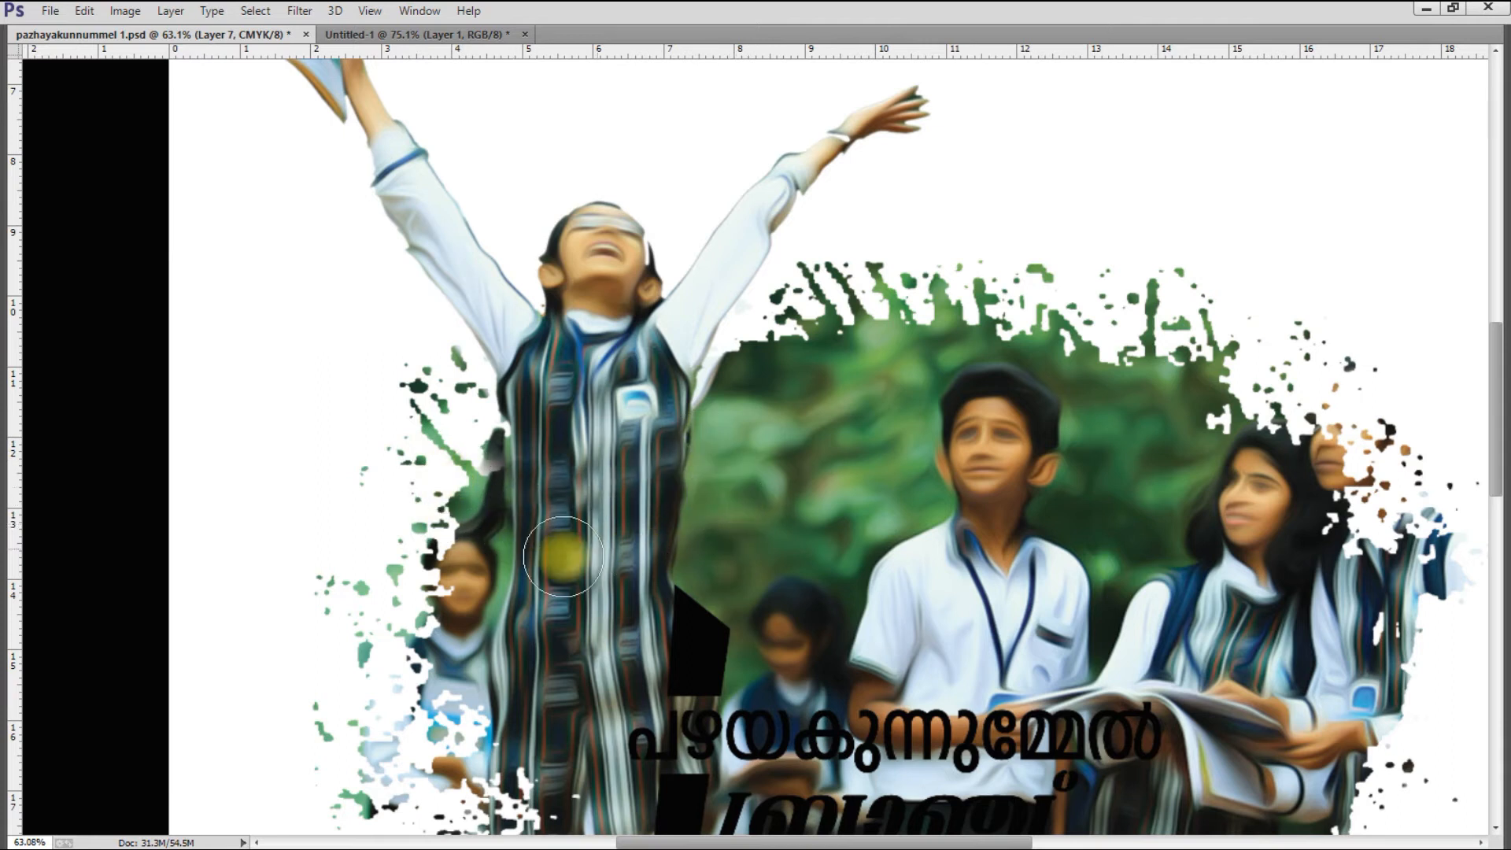
scroll(482, 428, "up", 4)
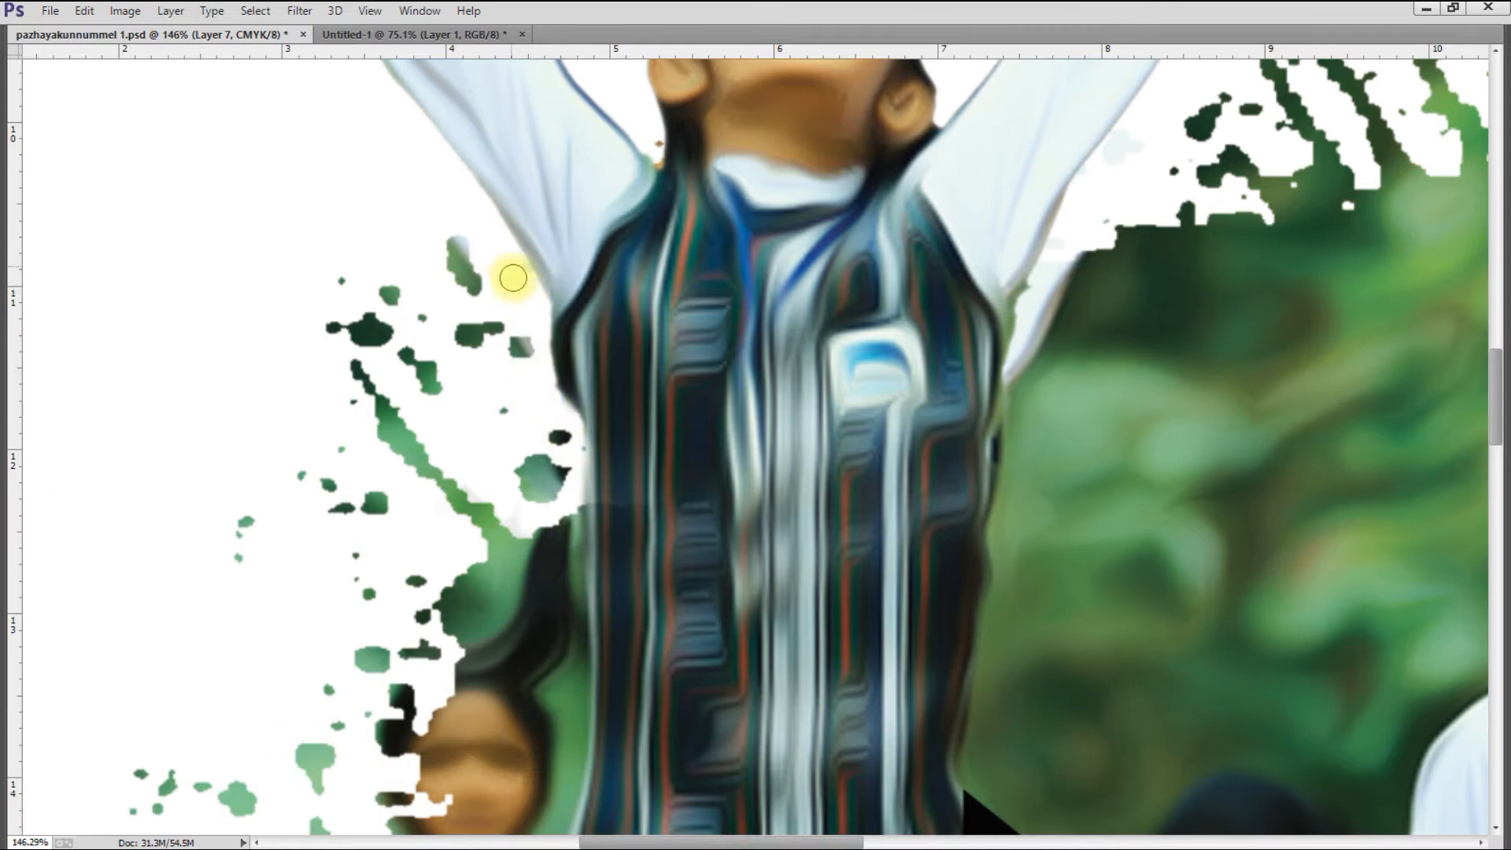
Move KSTA down between the girl's raised arms and save the poster
scroll(1005, 462, "down", 5)
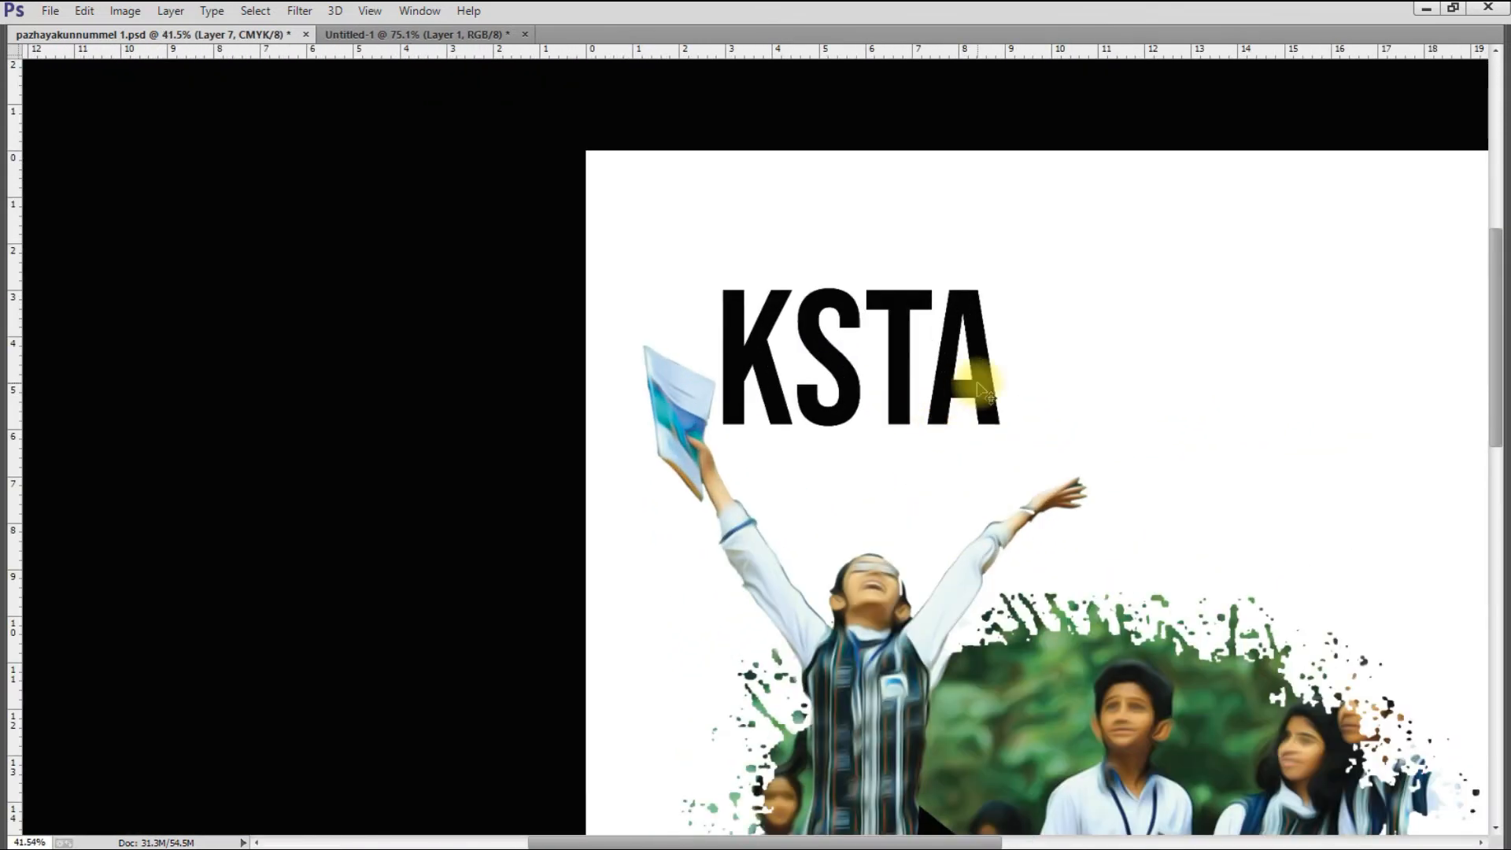
left_click_drag(978, 390, 1005, 452)
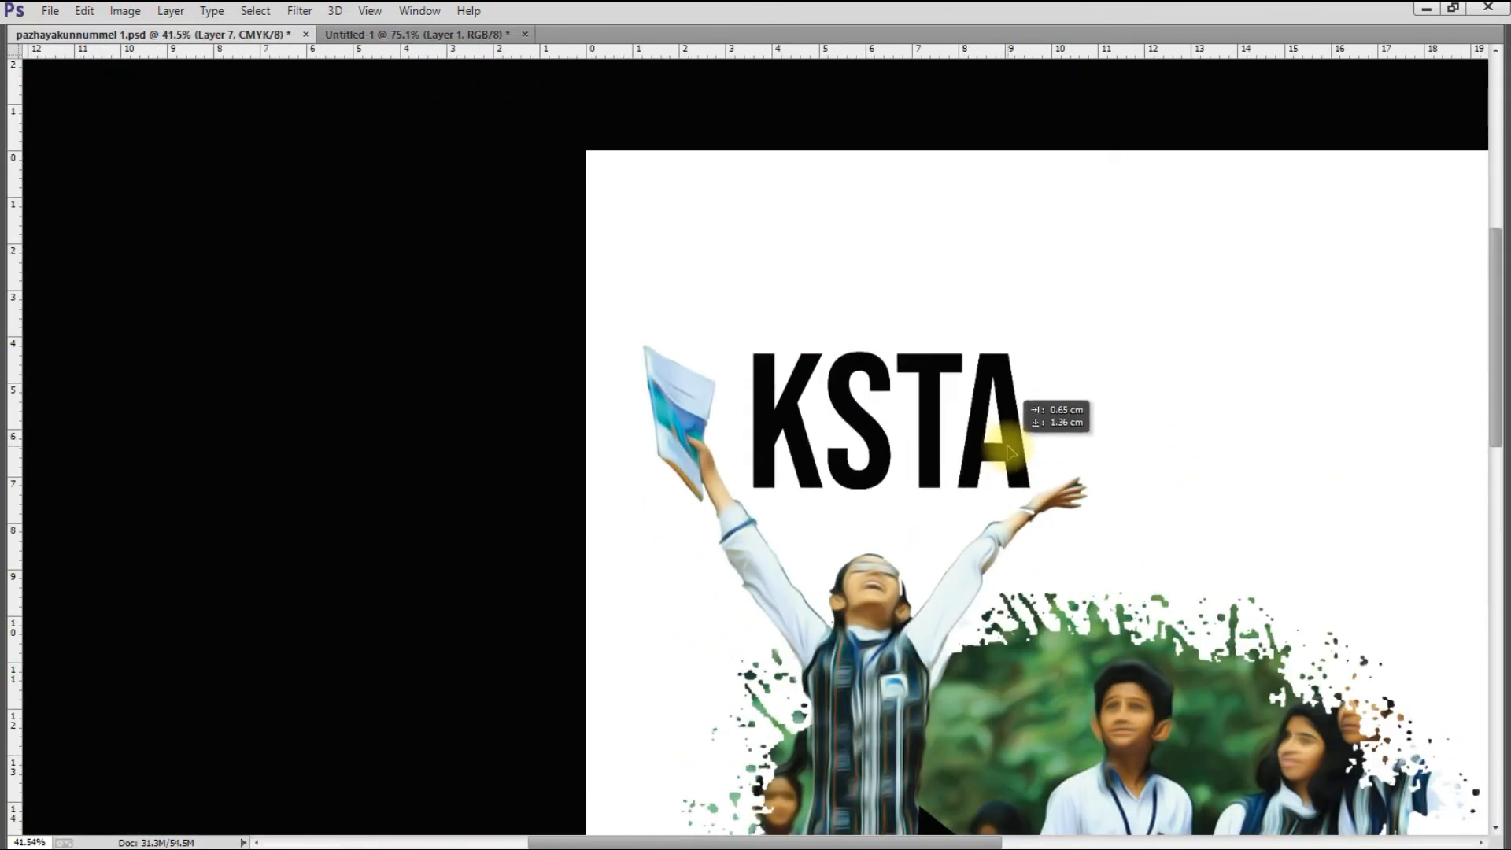
scroll(1005, 452, "down", 5)
scroll(775, 453, "up", 4)
scroll(779, 445, "down", 3)
left_click_drag(625, 688, 445, 740)
left_click_drag(821, 537, 834, 543)
key("ctrl+s")
Open Red-Flag-scaled.jpg and draw a loose Lasso selection around the red flag, excluding the woman
key("ctrl+o")
left_click(752, 135)
left_click(1073, 692)
key("l")
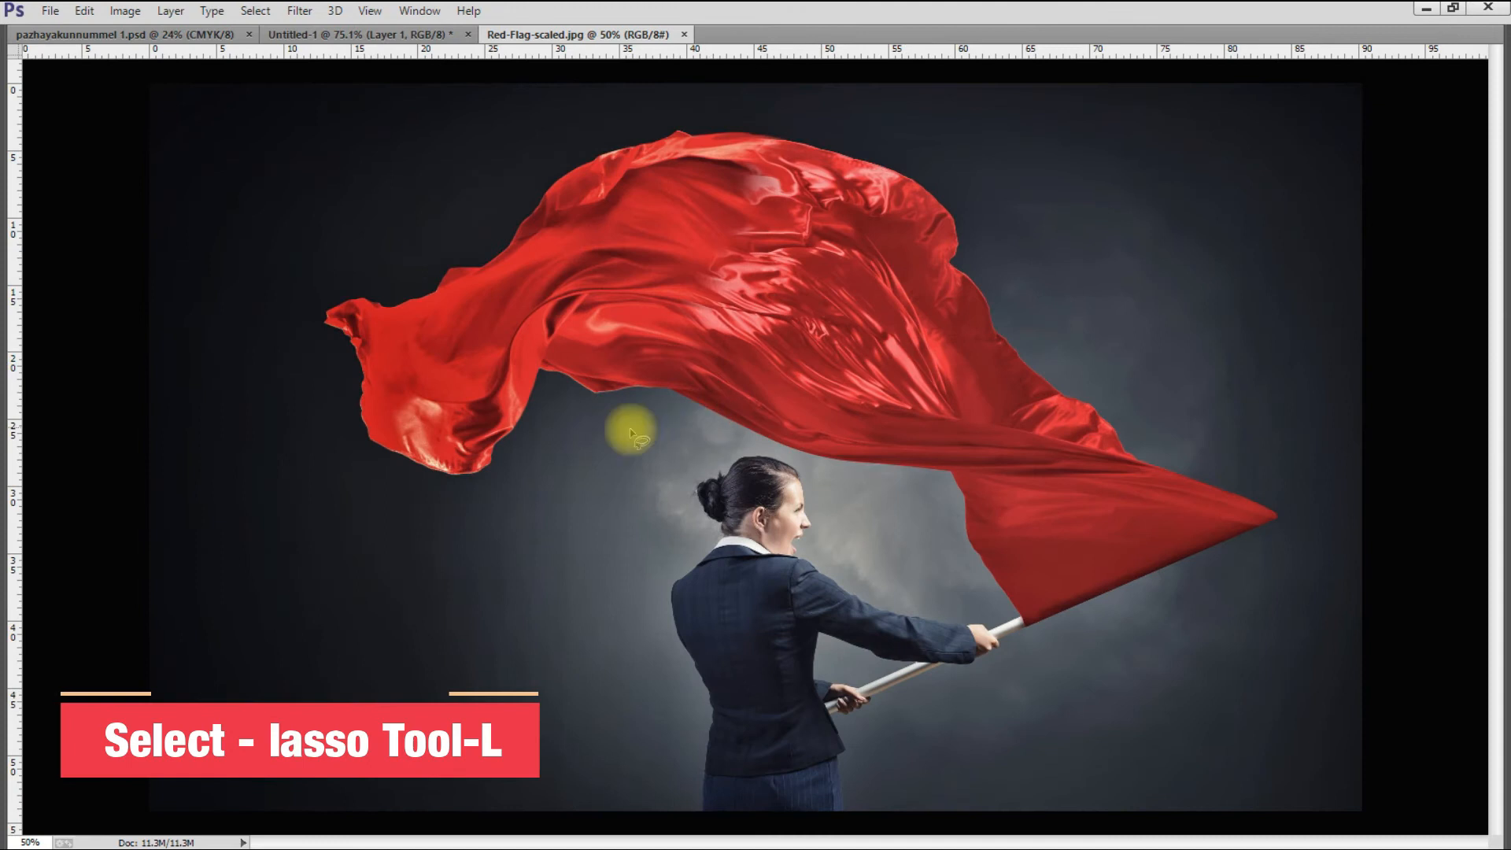
mouse_move(1066, 699)
left_mouse_down()
mouse_move(991, 598)
mouse_move(835, 475)
mouse_move(610, 428)
left_mouse_up()
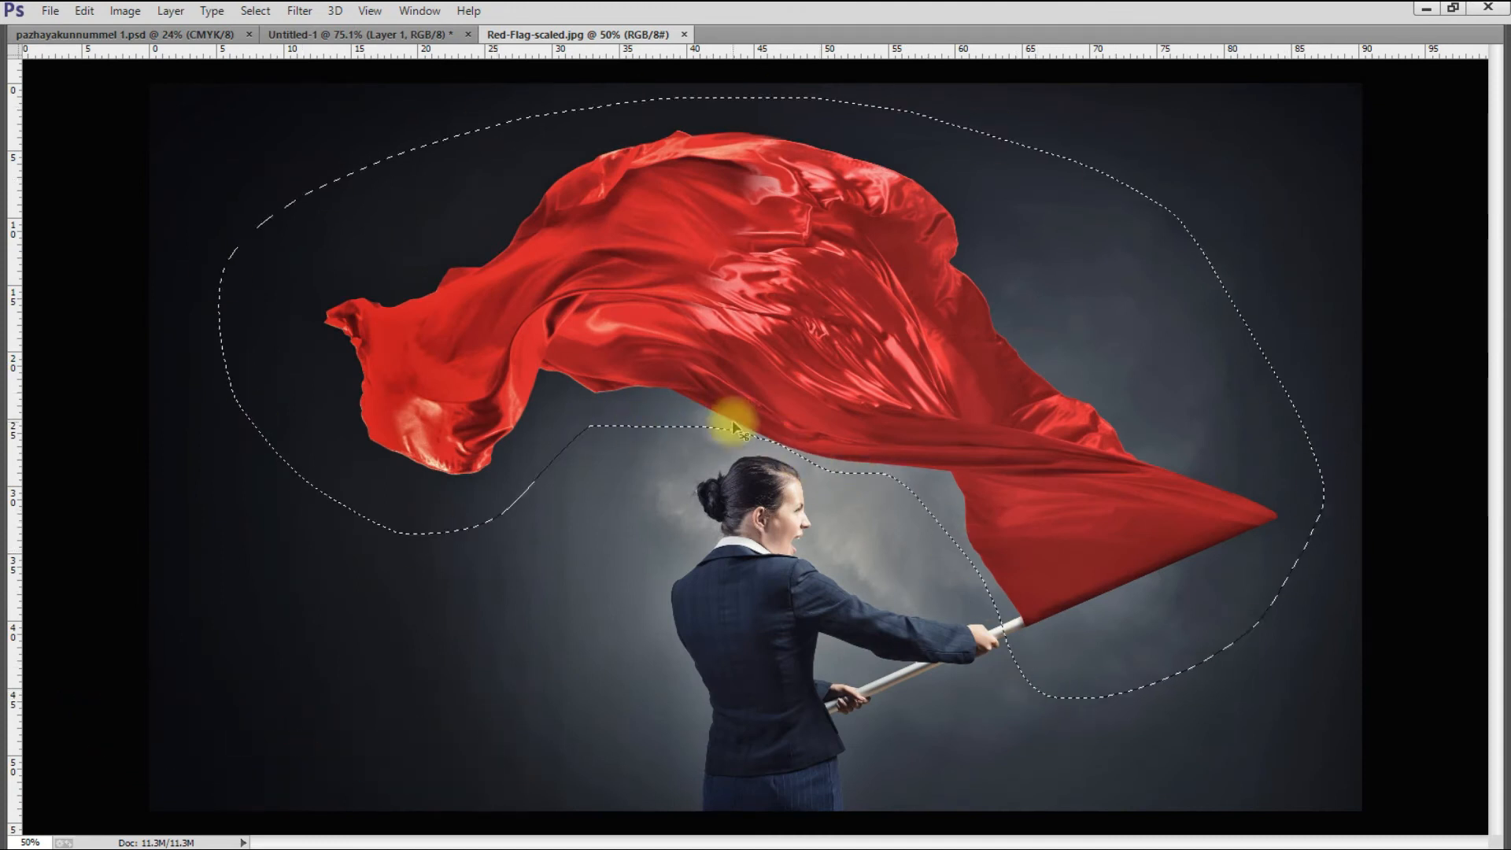
Cut the selected red flag, close Red-Flag-scaled.jpg without saving and paste the flag into the pazhayakunnummel poster
key("ctrl+x")
key("ctrl+w")
key("n")
key("ctrl+v")
scroll(779, 413, "up", 5)
scroll(472, 520, "up", 4)
Select the dark background around the flag with the Magic Wand, delete it and clear the selection
key("w")
left_click(448, 539)
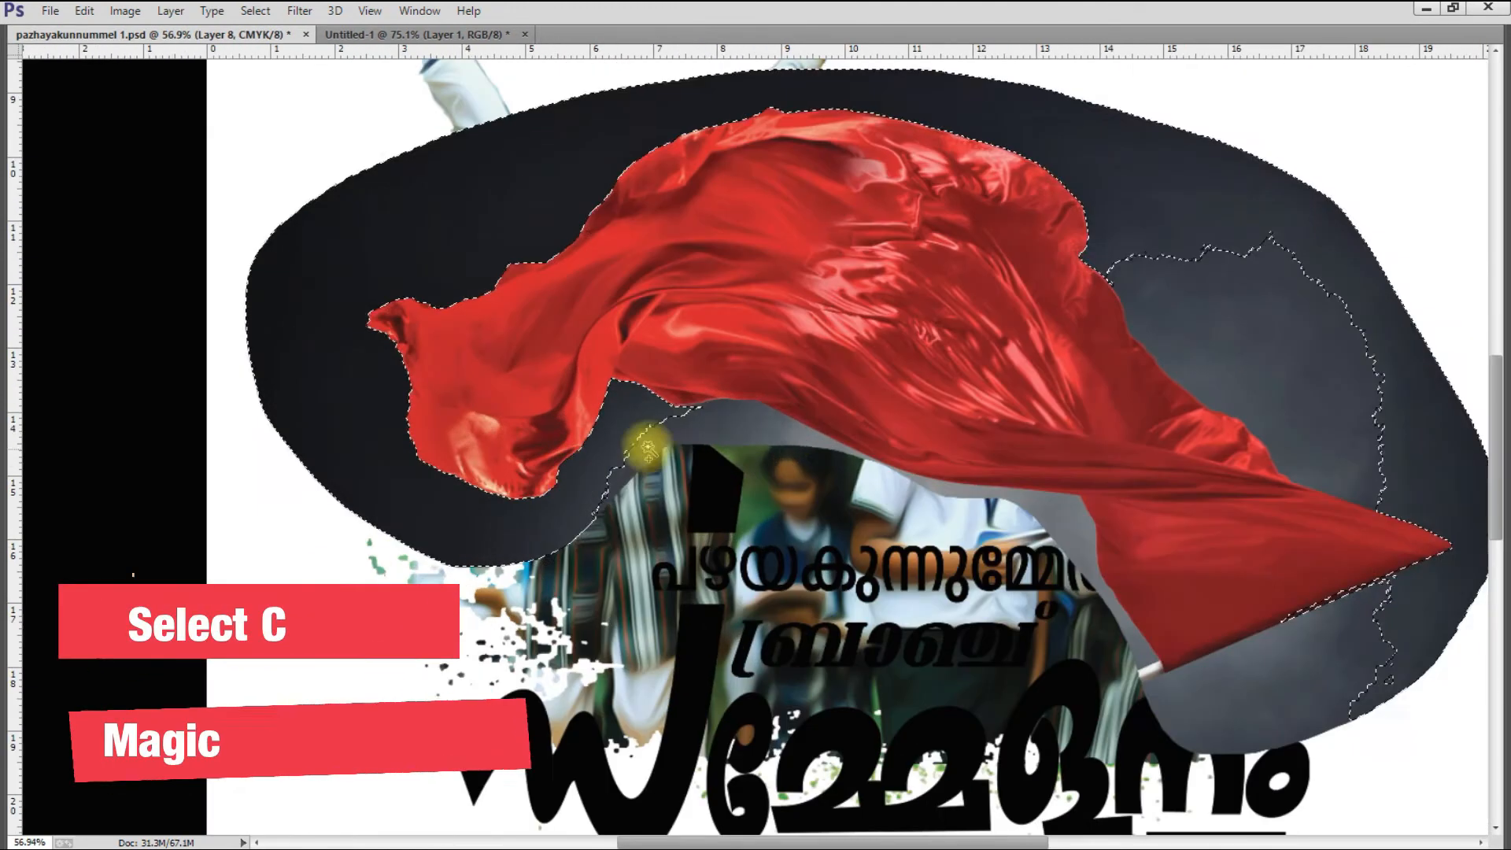
left_click(699, 421, "shift")
left_click(831, 443, "shift")
left_click(1021, 495, "shift")
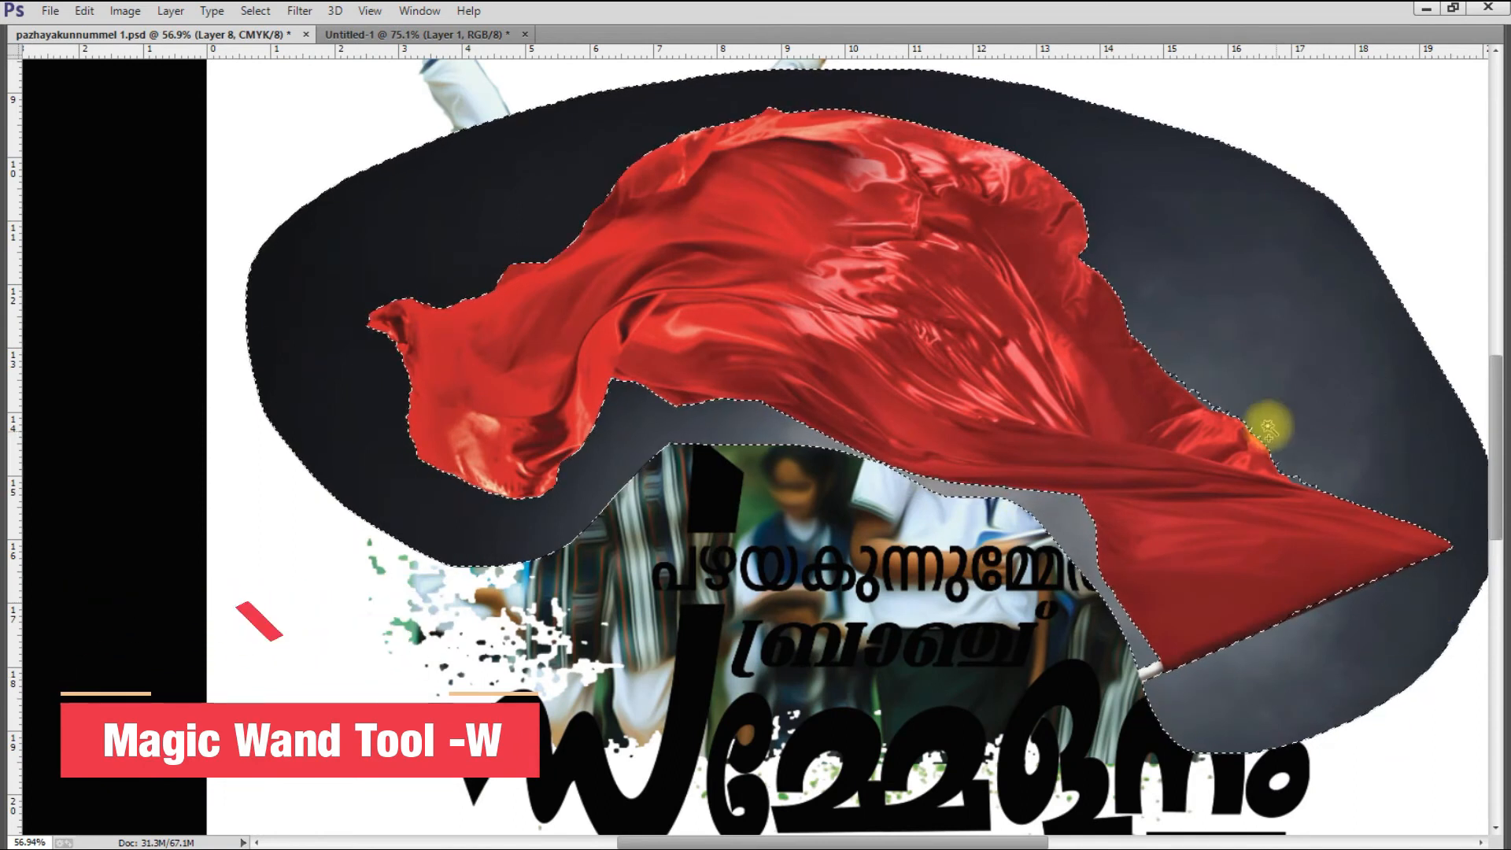
scroll(454, 433, "down", 2)
key("Delete")
key("ctrl+d")
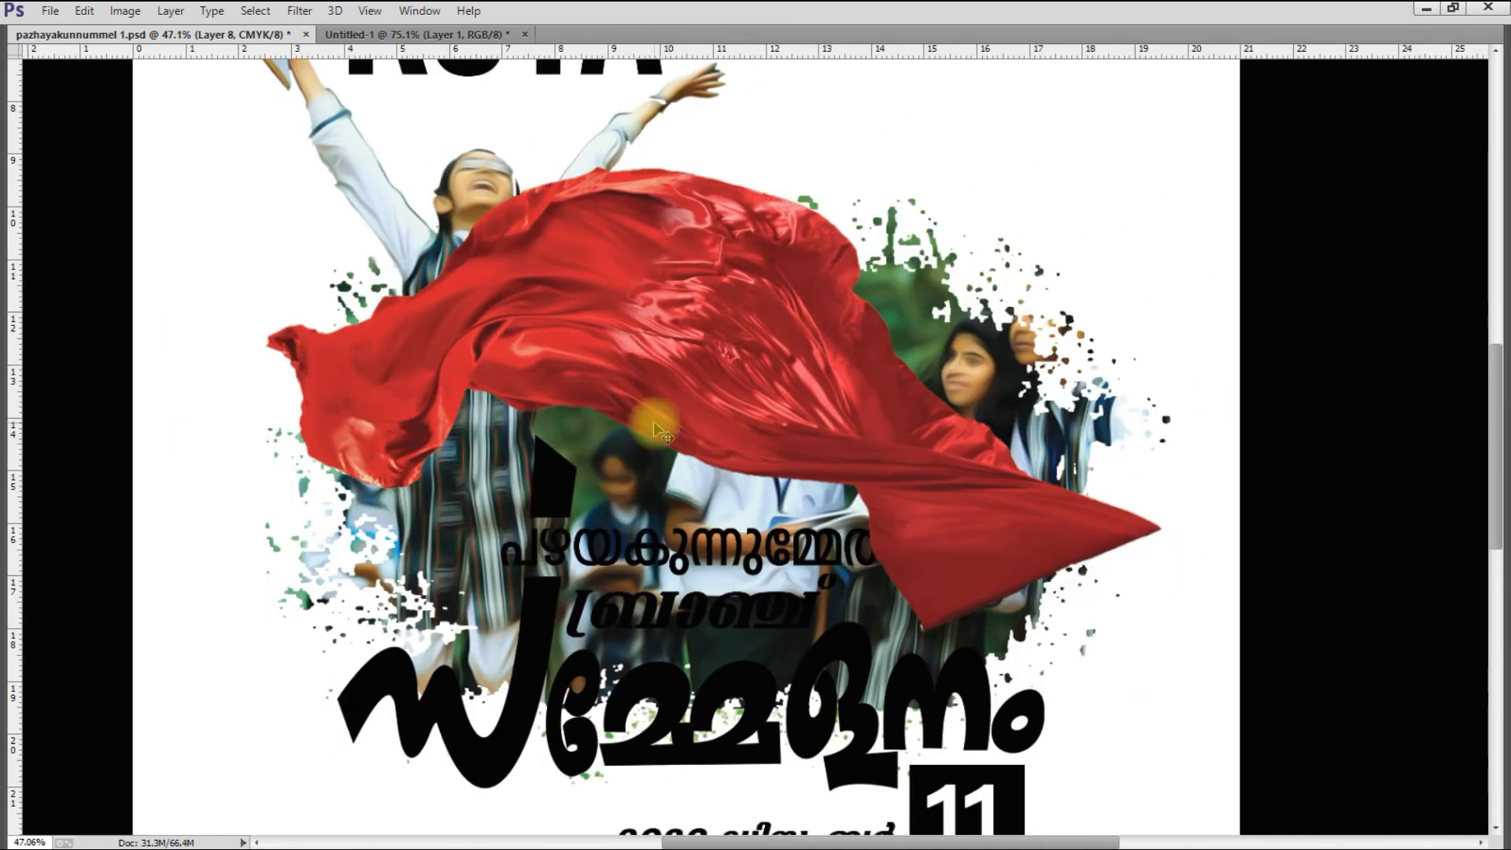
Brighten the flag with Color Balance by setting the Cyan-Red level of the highlights to +97
key("ctrl+b")
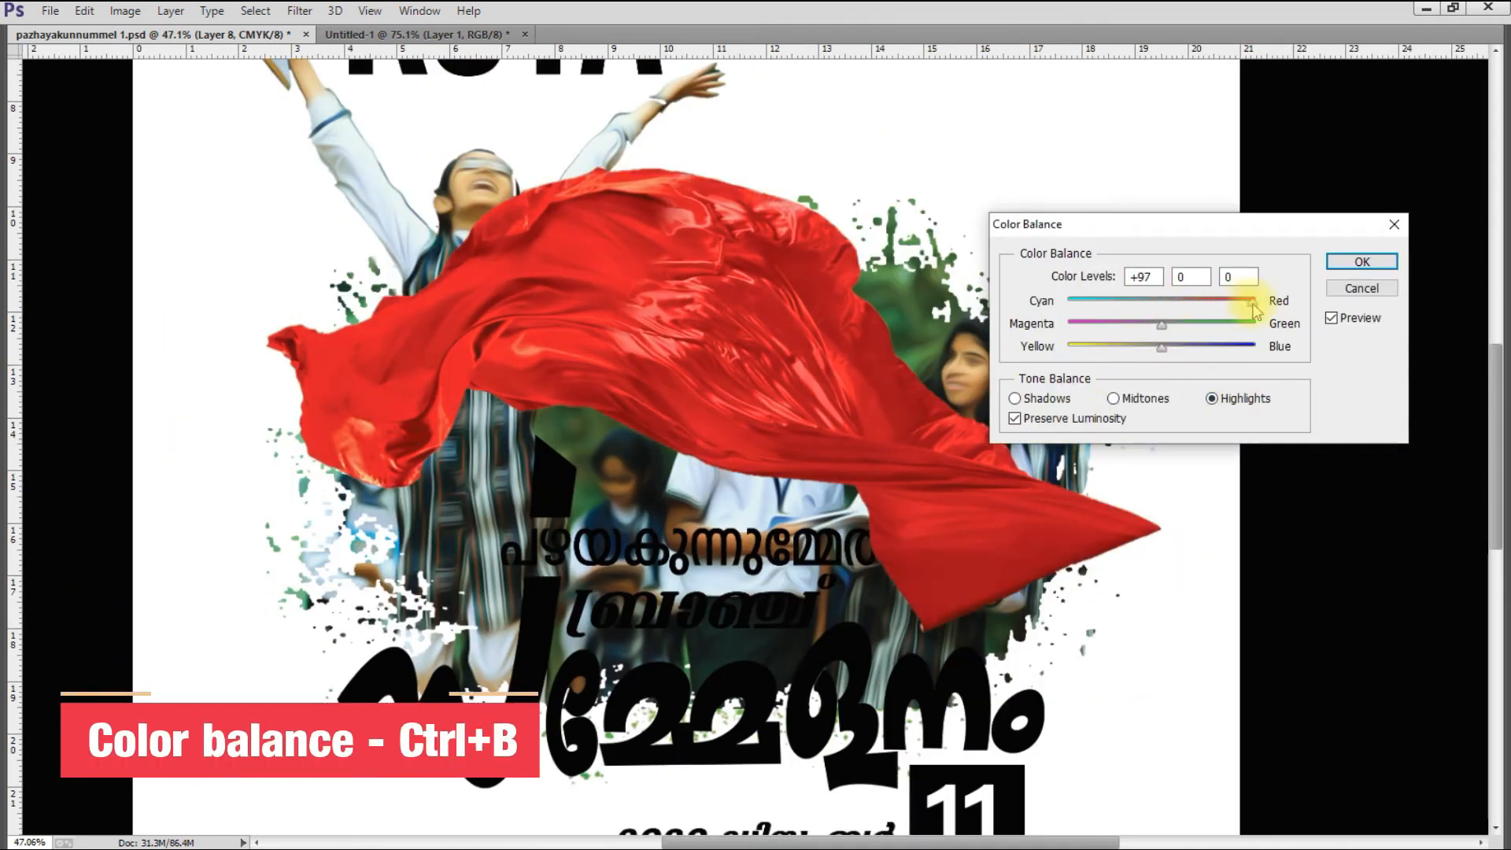
left_click(1362, 263)
scroll(716, 410, "down", 4)
Clip the flag layer above the students' photo inside the splash, flip it horizontally and place it behind the girl
key("F7")
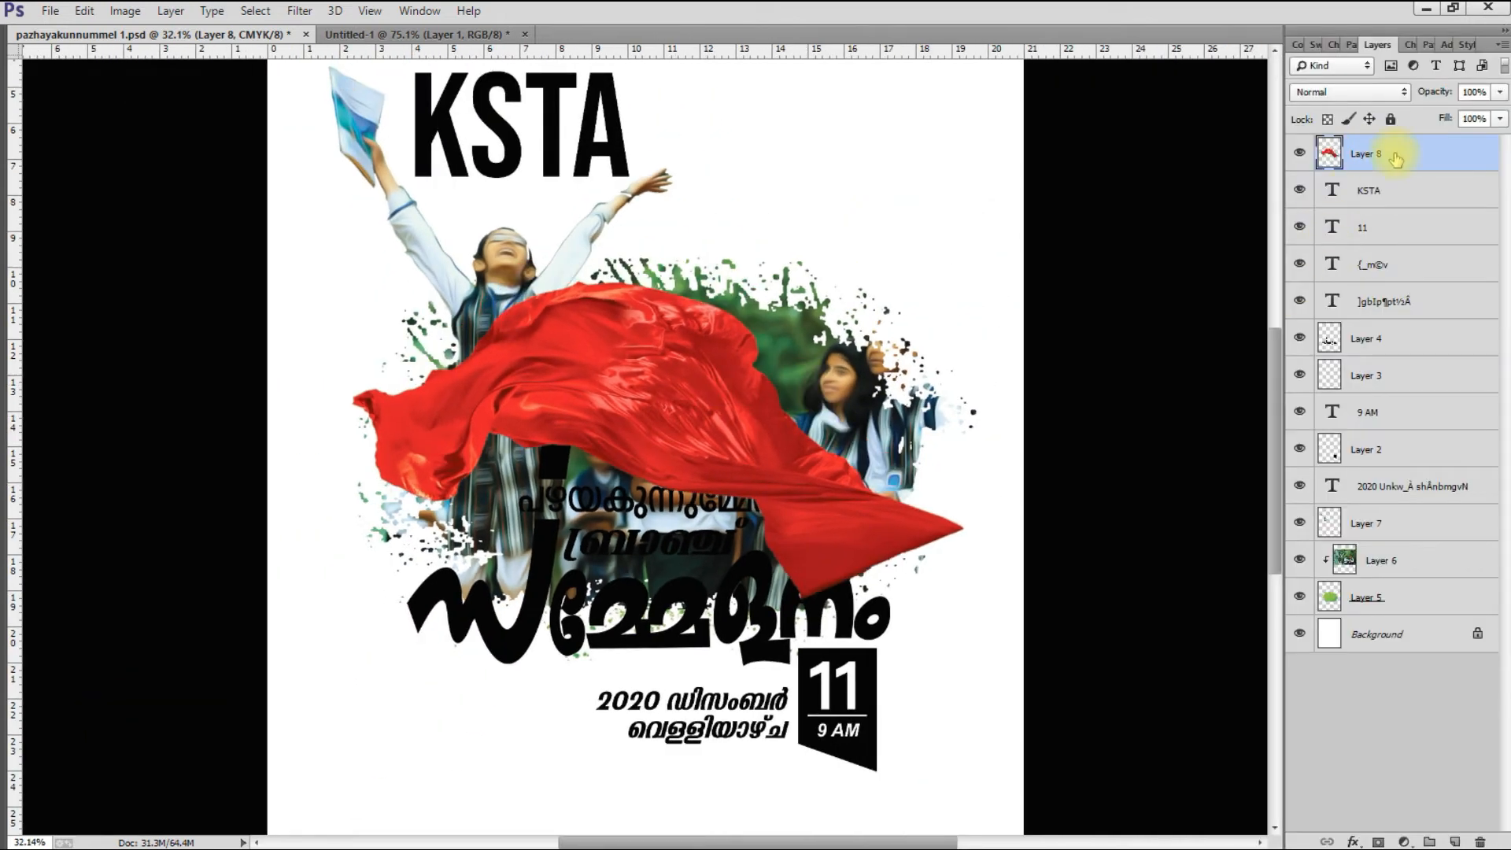
left_click_drag(1400, 532, 1337, 523)
key("ctrl+t")
right_click(684, 396)
left_click(744, 679)
left_click_drag(789, 410, 696, 273)
key("Return")
scroll(732, 347, "up", 2)
left_click_drag(731, 348, 769, 532)
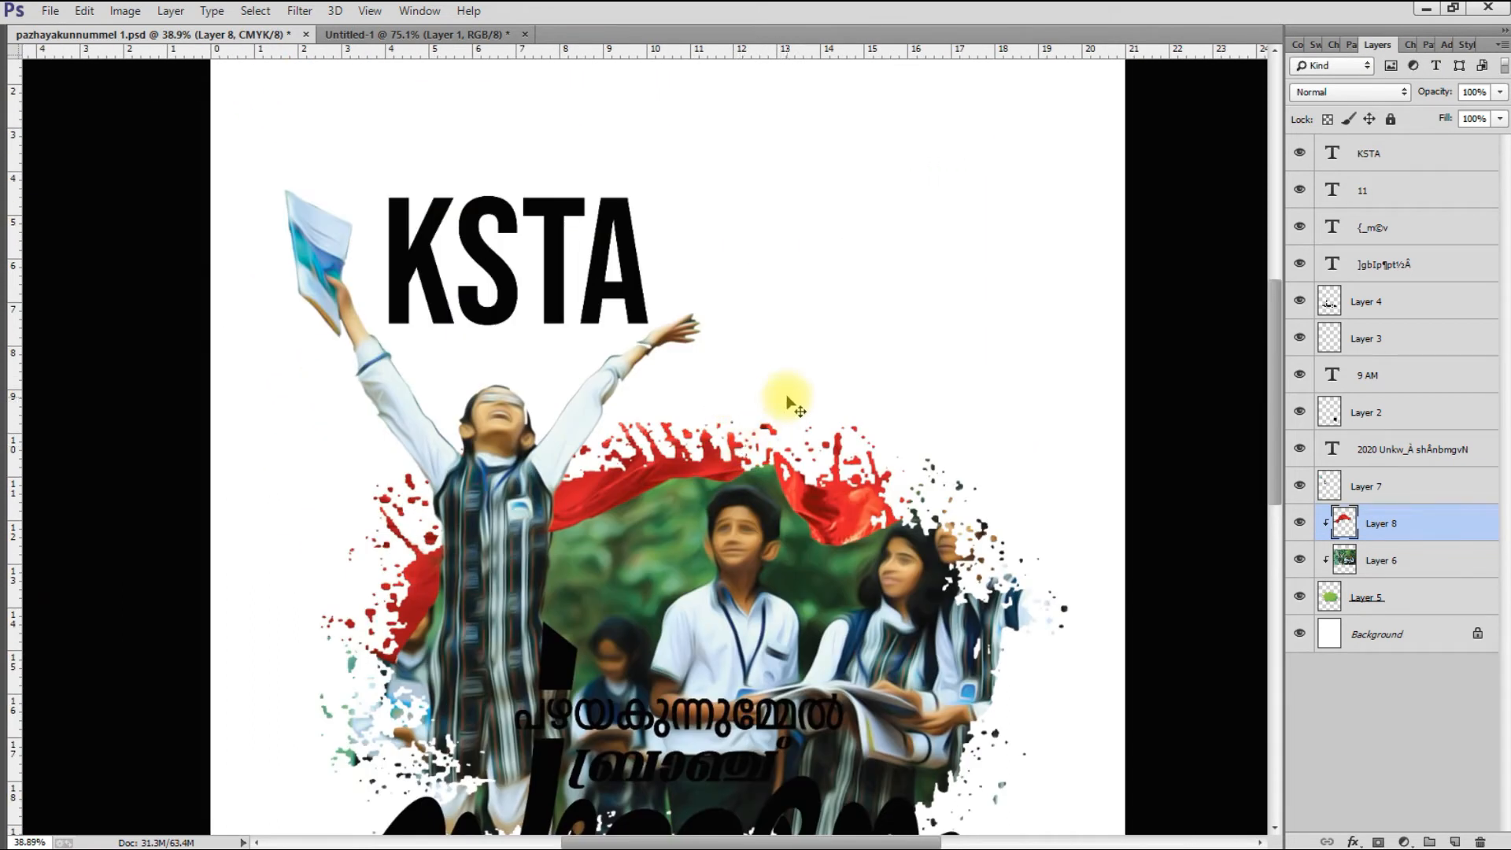
key("ctrl+j")
left_click(1355, 623, "ctrl")
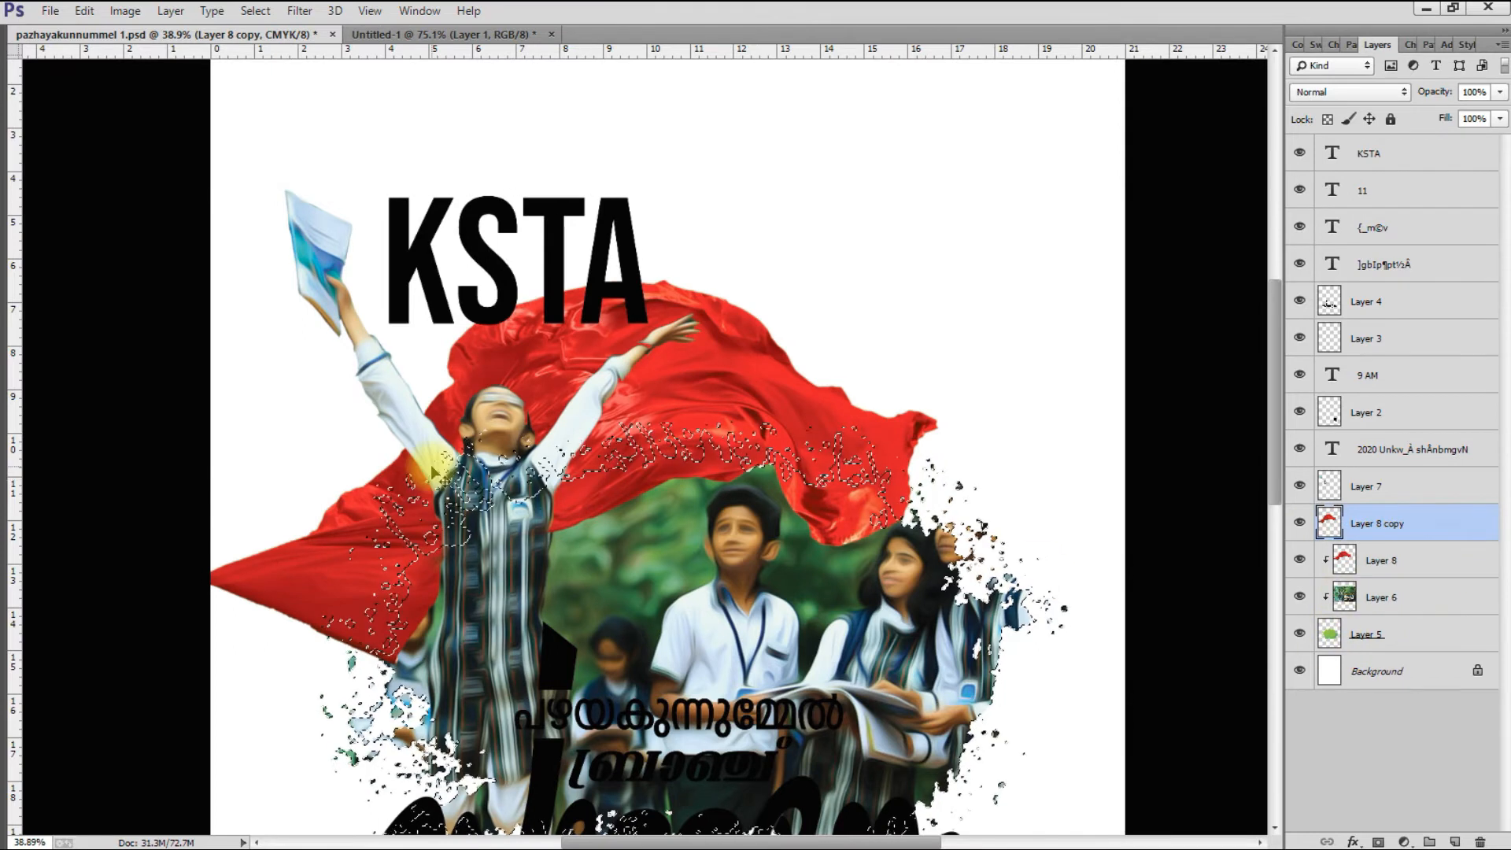
key("Delete")
key("ctrl+d")
Copy the upper part of the flag to an unclipped layer extending beyond the splash and transform it into place
mouse_move(735, 377)
left_mouse_down()
mouse_move(773, 319)
mouse_move(767, 289)
mouse_move(782, 359)
mouse_move(755, 298)
left_mouse_up()
key("Delete")
key("ctrl+j")
key("ctrl+t")
left_click_drag(966, 349, 899, 362)
scroll(834, 353, "down", 3)
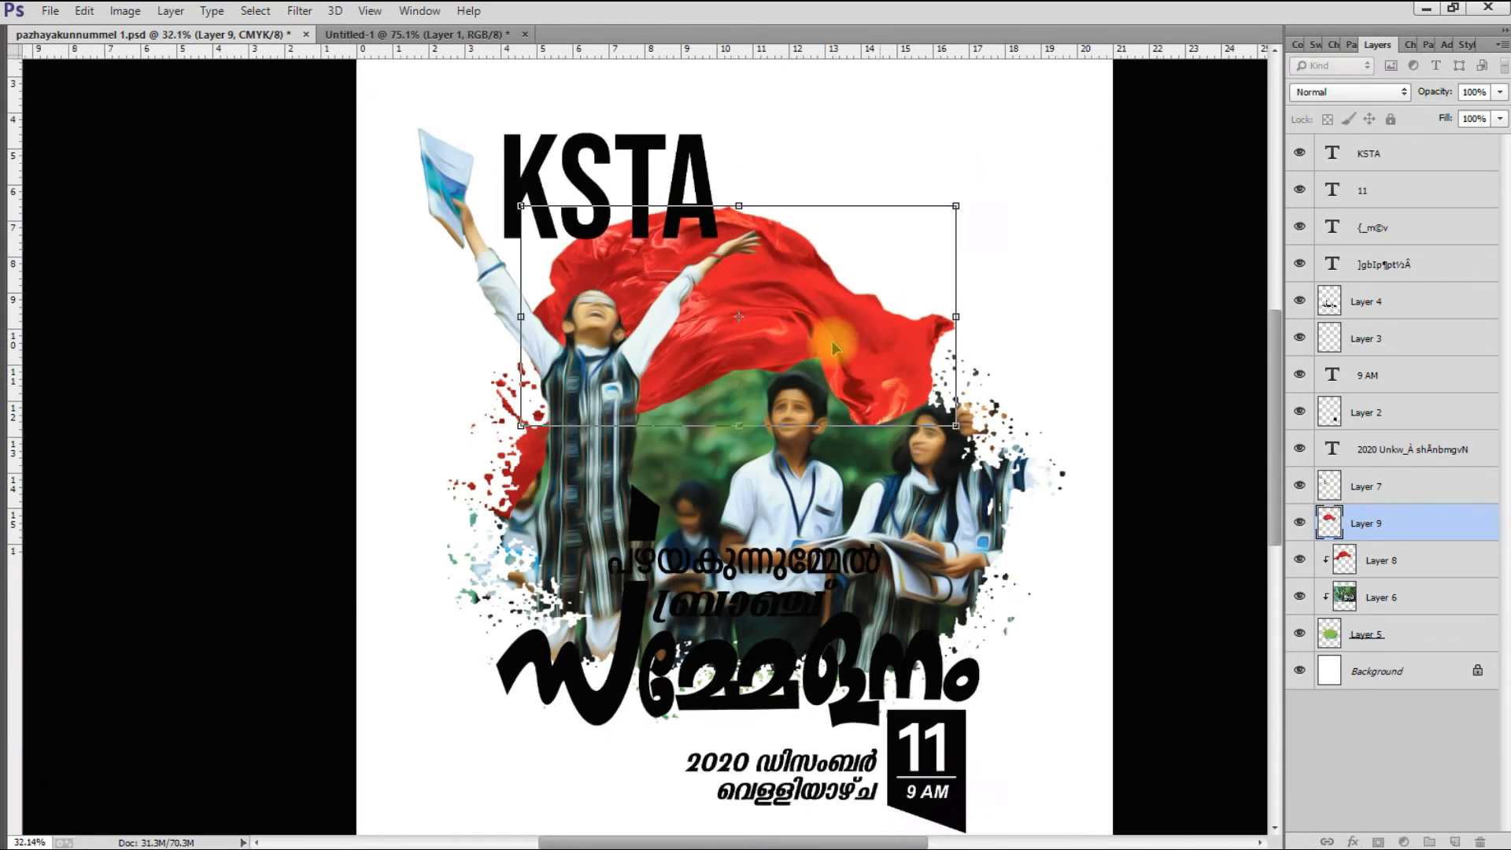
key("Return")
Select an elliptical area around the girl and copy that part of the clipped flag to its own unclipped layer
scroll(596, 425, "up", 3)
left_click_drag(624, 189, 662, 197)
key("ctrl+z")
scroll(664, 213, "down", 1)
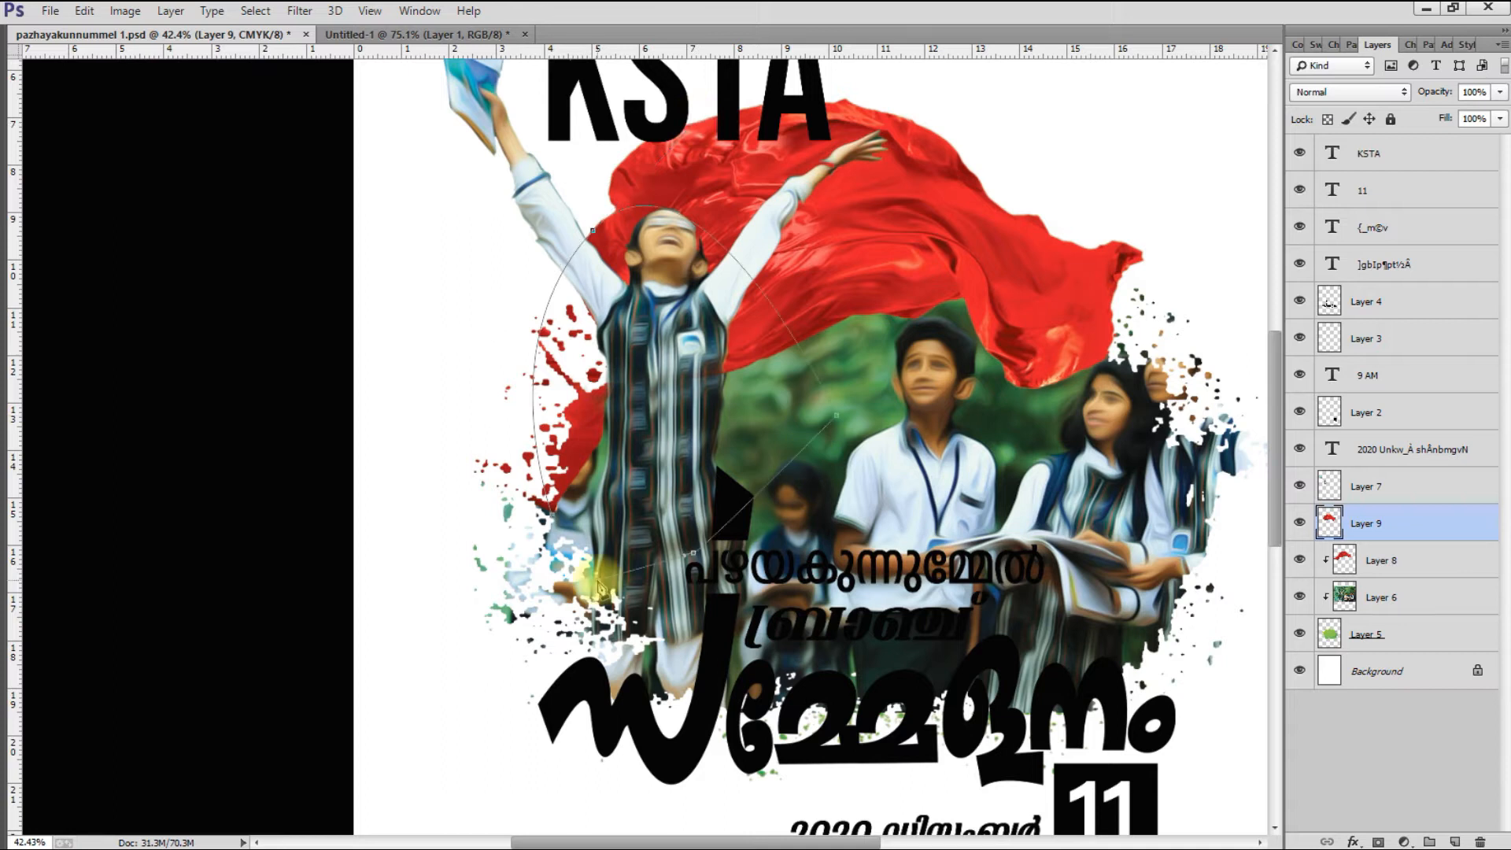
left_click(1380, 560)
key("ctrl+j")
key("v")
left_click_drag(755, 383, 737, 349)
key("ctrl+z")
key("ctrl+z")
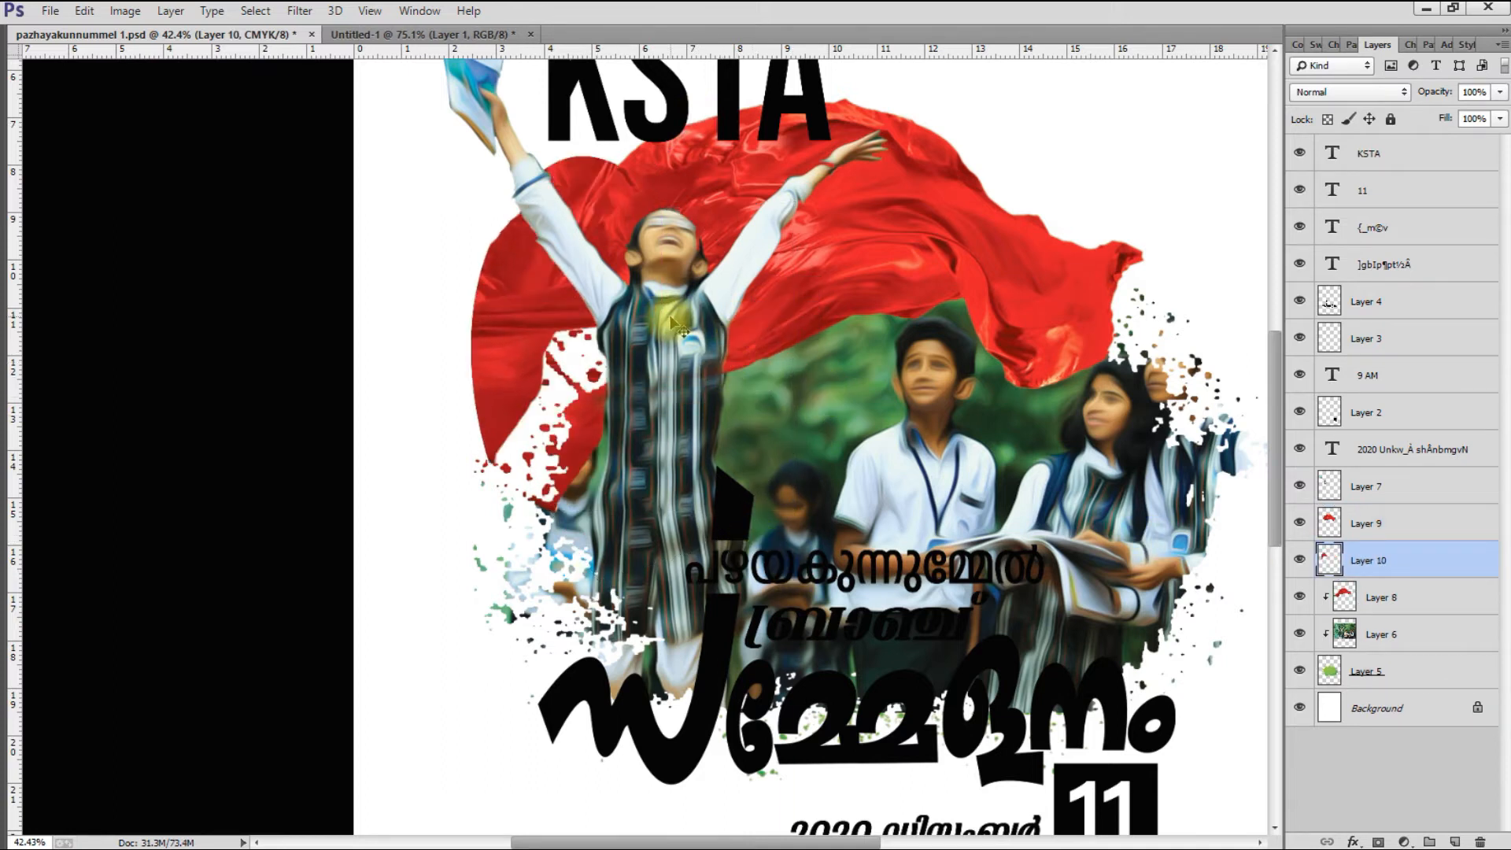
Warp the upper flag layer so its waving end stretches outward above the students on the right
scroll(673, 336, "down", 3)
scroll(787, 382, "up", 2)
left_click(787, 374, "ctrl")
key("ctrl+t")
right_click(839, 293)
left_click(874, 461)
left_click_drag(852, 243, 915, 193)
left_click_drag(853, 329, 905, 381)
key("ctrl+z")
left_click_drag(684, 158, 734, 201)
left_click_drag(918, 197, 1073, 142)
left_click_drag(689, 324, 694, 329)
key("Return")
scroll(696, 472, "down", 5)
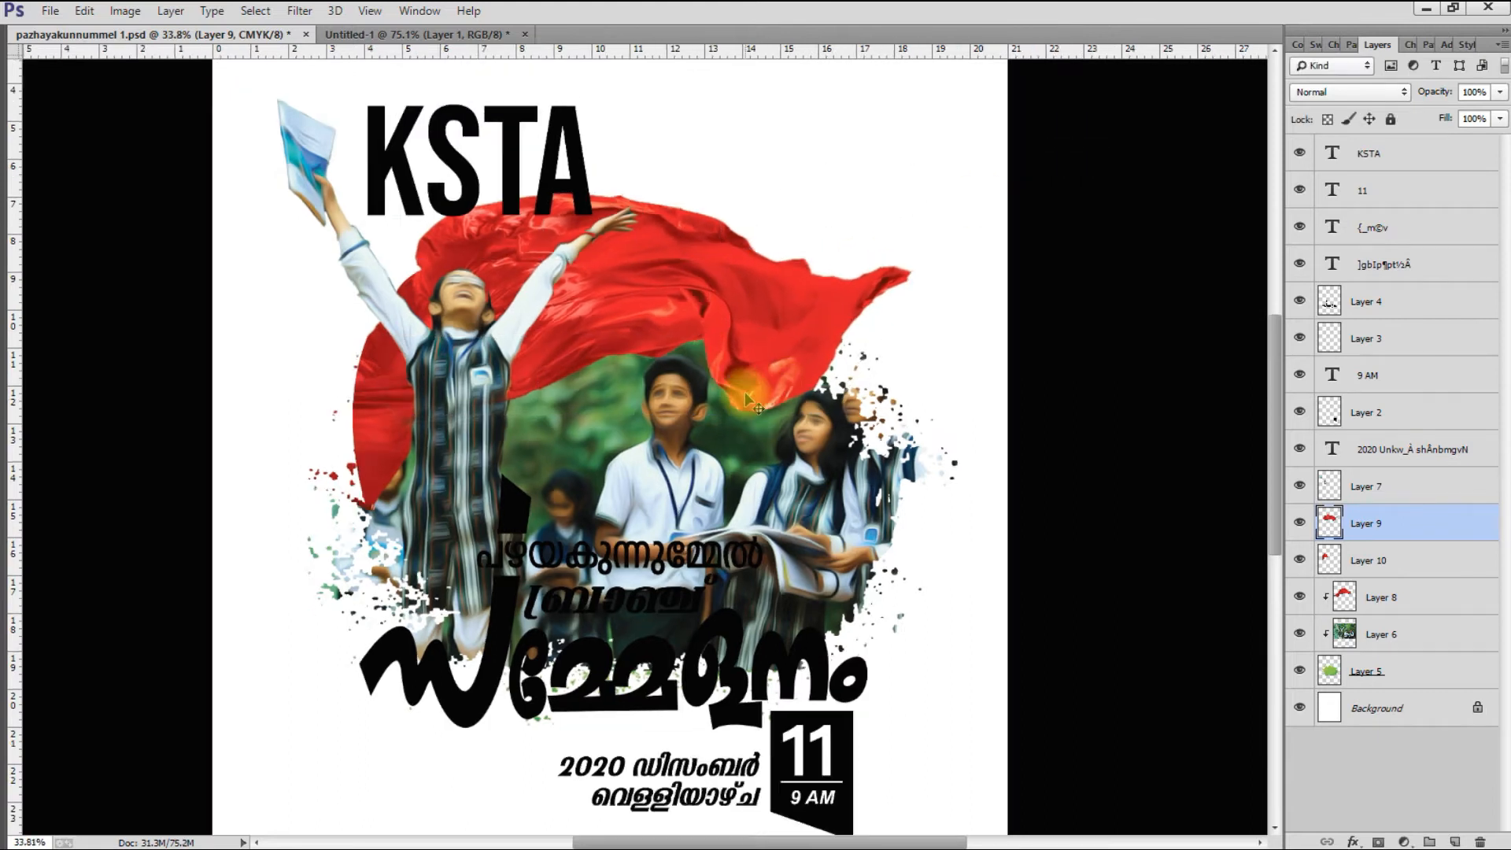
Move the students' photo together with the girl cutout slightly left within the paint splash
scroll(696, 473, "up", 6)
right_click(696, 473)
left_click(700, 468)
left_click_drag(398, 309, 398, 329)
left_click_drag(639, 472, 618, 473)
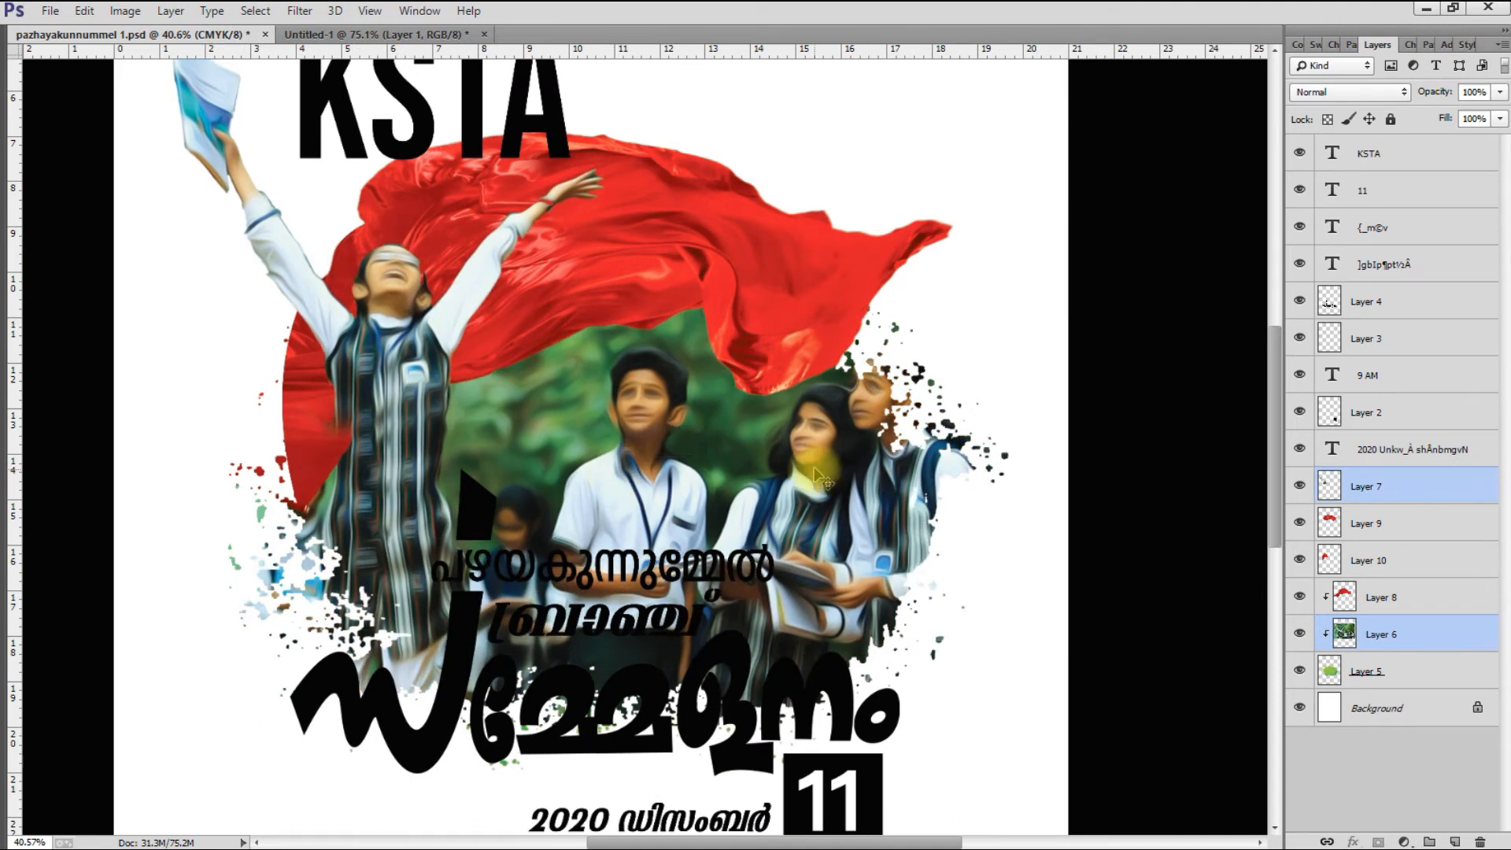
Widen the paint-splash shape to the right to reveal more of the student at the photo's edge
right_click(917, 484)
left_click(940, 516)
key("ctrl+t")
left_click_drag(1013, 508, 1035, 507)
key("Return")
scroll(650, 448, "down", 5)
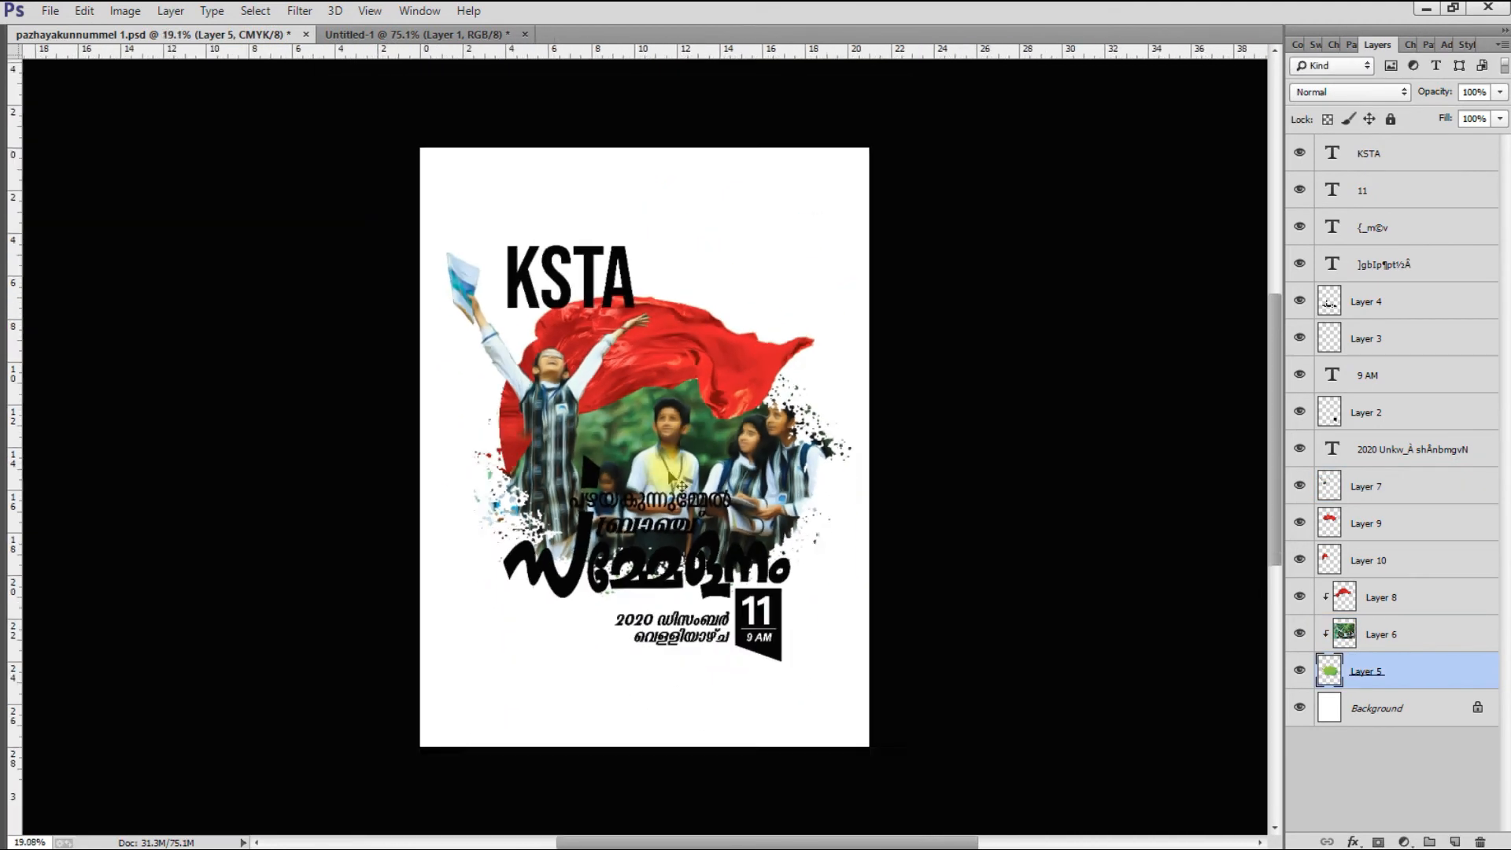
Copy the girl's torso area from the students' photo to a new layer and raise it above the left flag piece
scroll(499, 427, "up", 8)
left_click(508, 424, "ctrl")
left_click(644, 457, "ctrl")
scroll(644, 456, "up", 3)
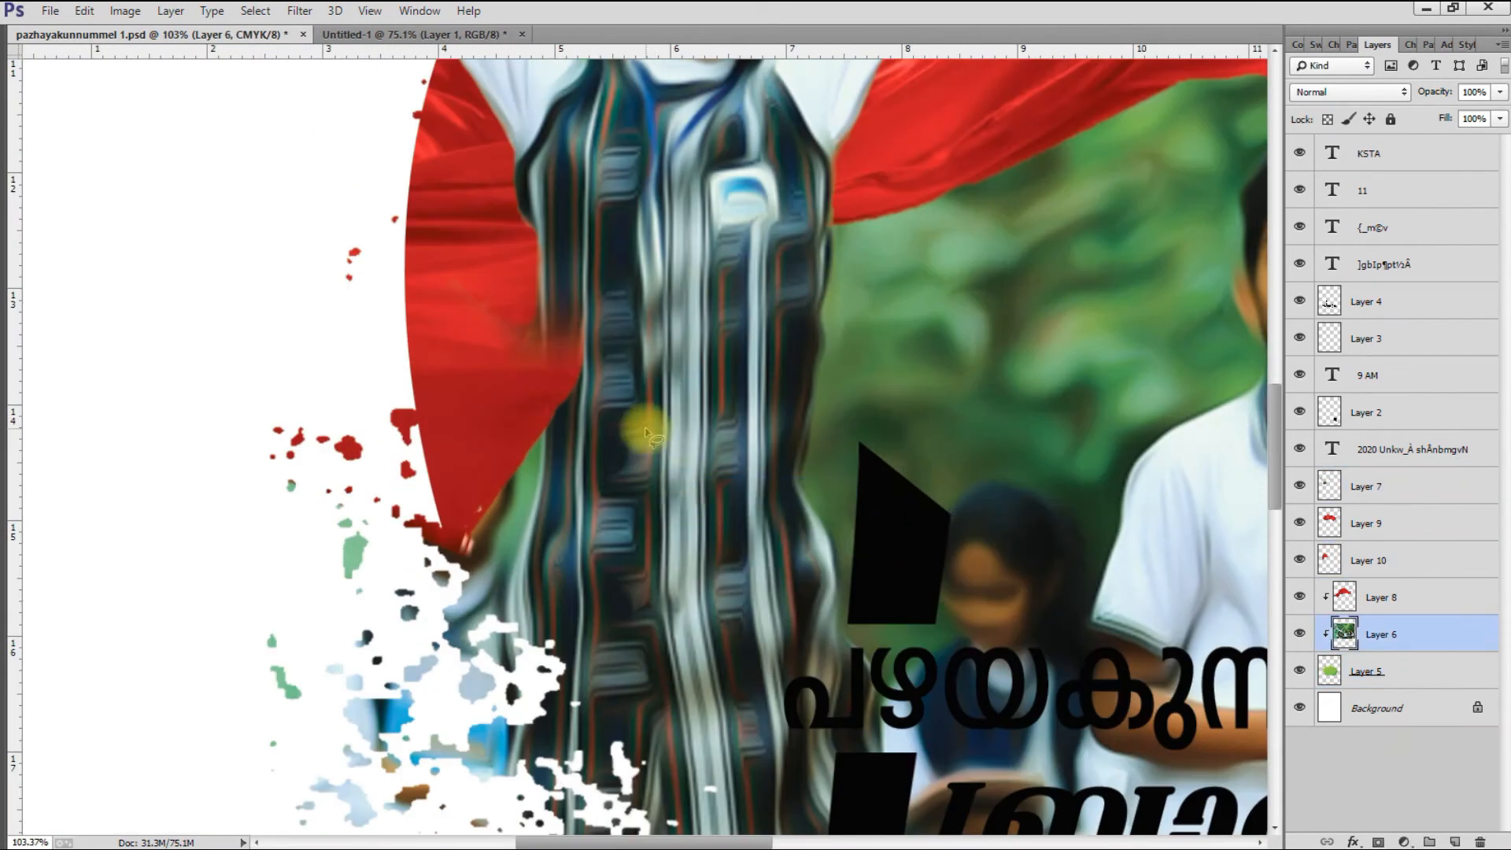
key("ctrl+j")
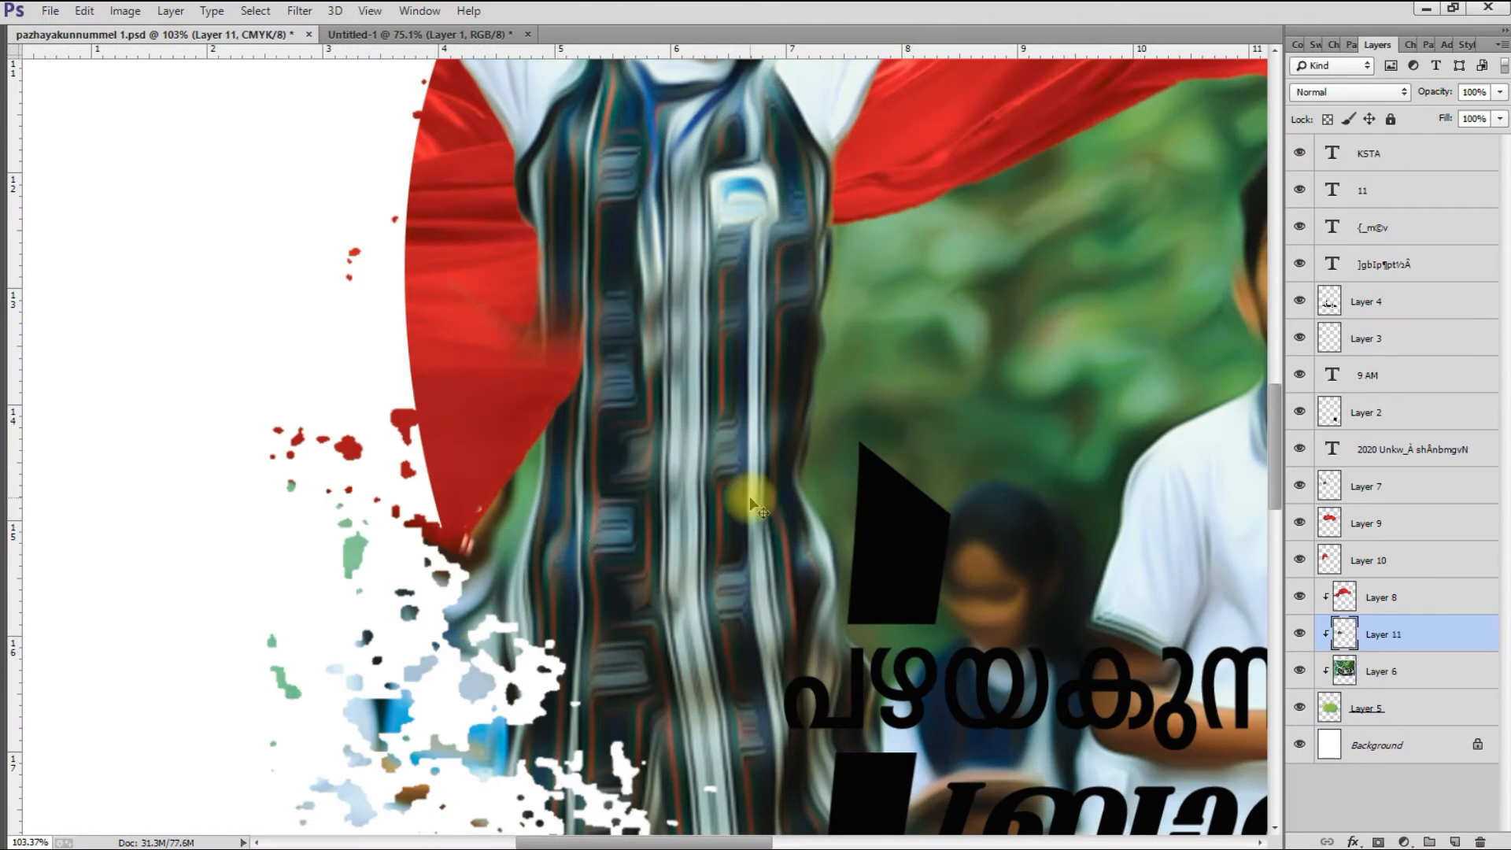
key("ctrl+]")
key("ctrl+]")
Remove the leftover background beside the copied torso so the red flag shows, and clear the selection
scroll(561, 358, "up", 3)
key("e")
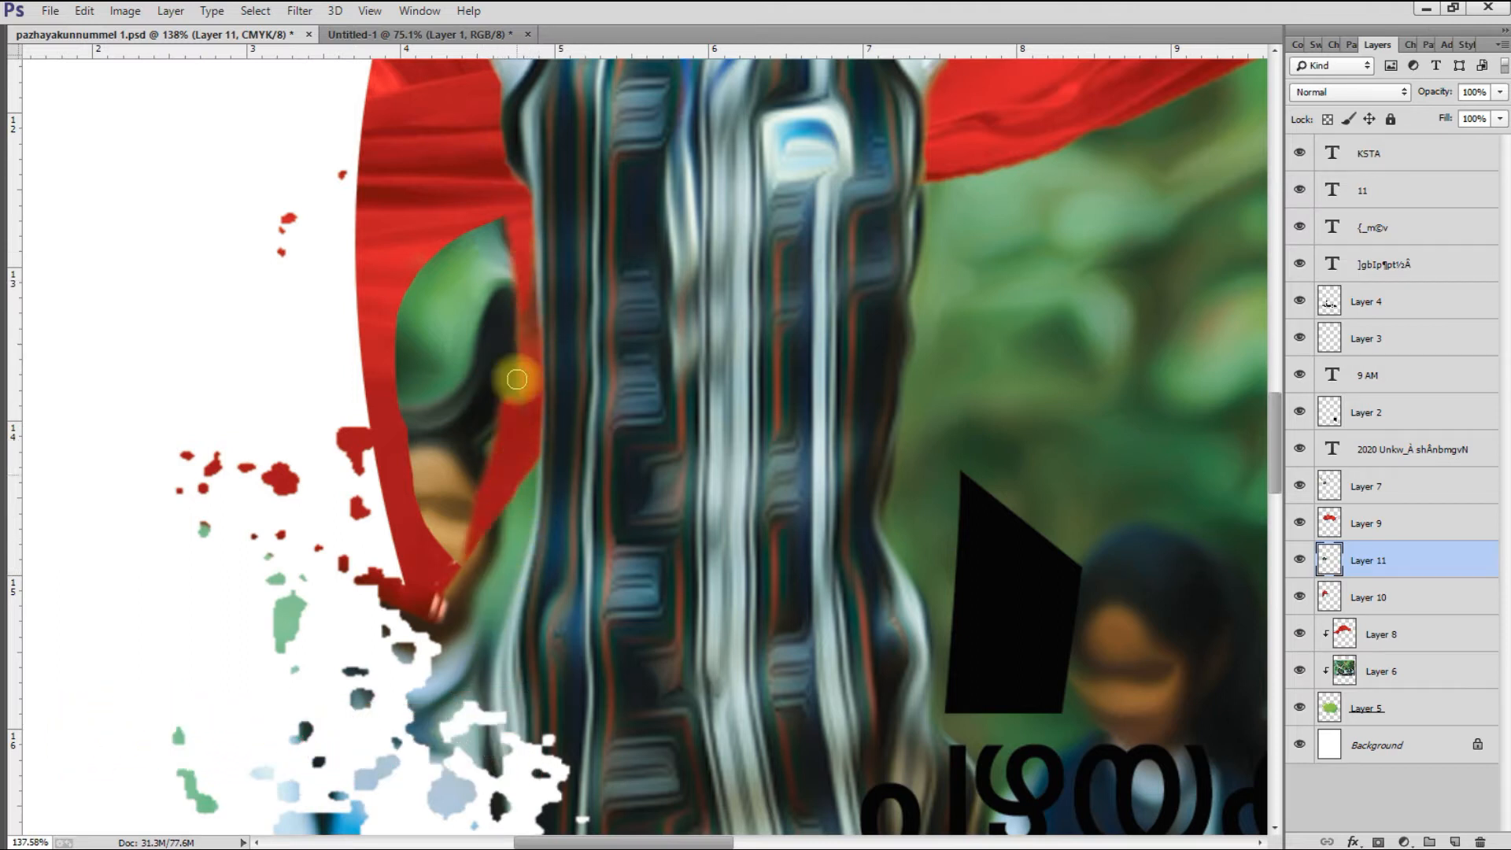
key("Delete")
key("ctrl+d")
scroll(624, 397, "down", 9)
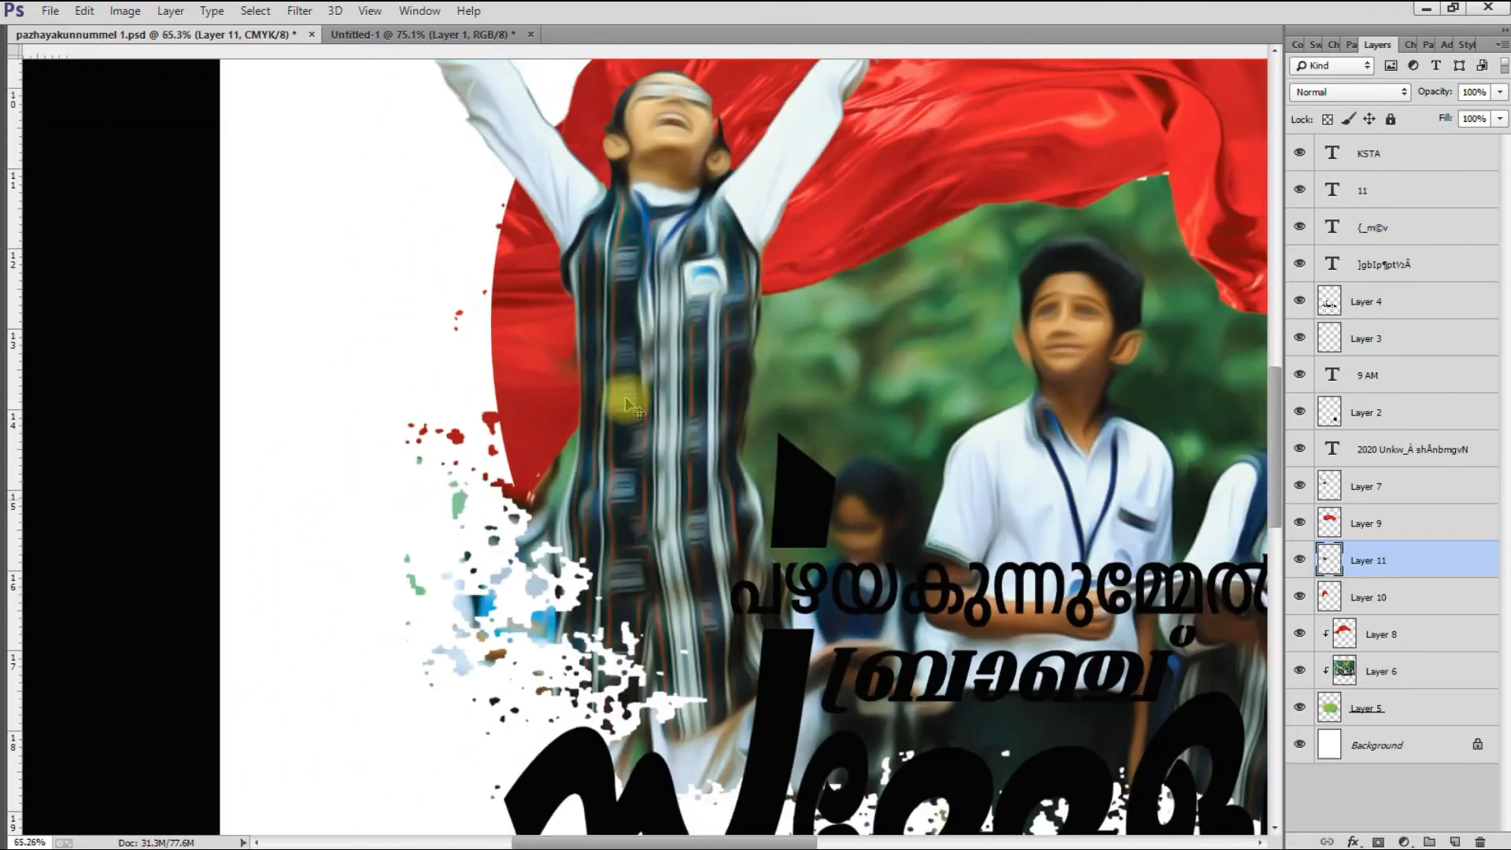
Merge the torso copy with the girl cutout layer and clean up its edge with the Eraser
key("v")
left_click(660, 263, "shift")
key("ctrl+e")
scroll(803, 358, "up", 4)
key("e")
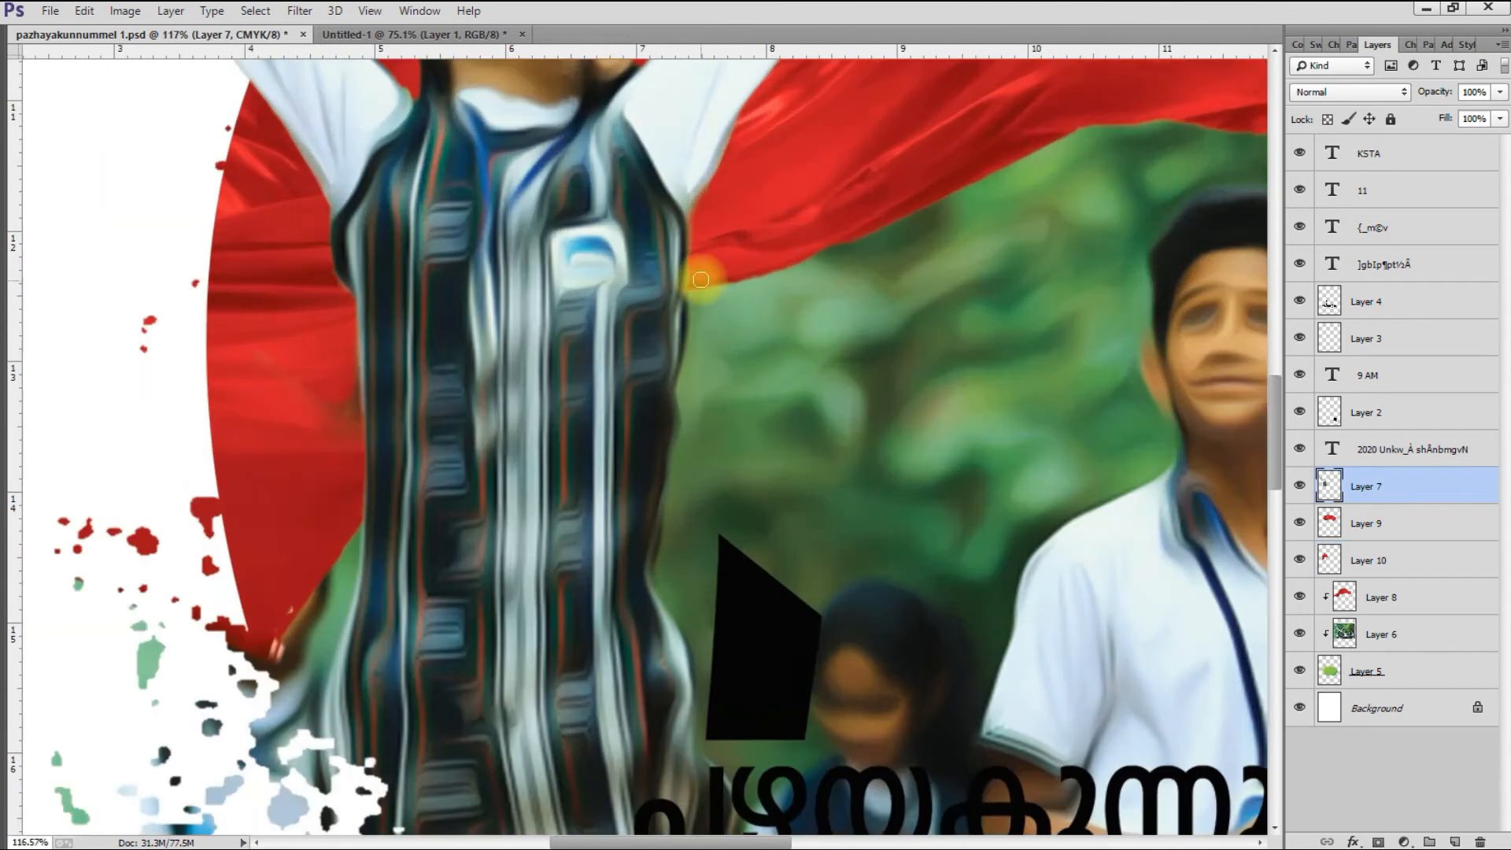
key("v")
scroll(691, 424, "down", 4)
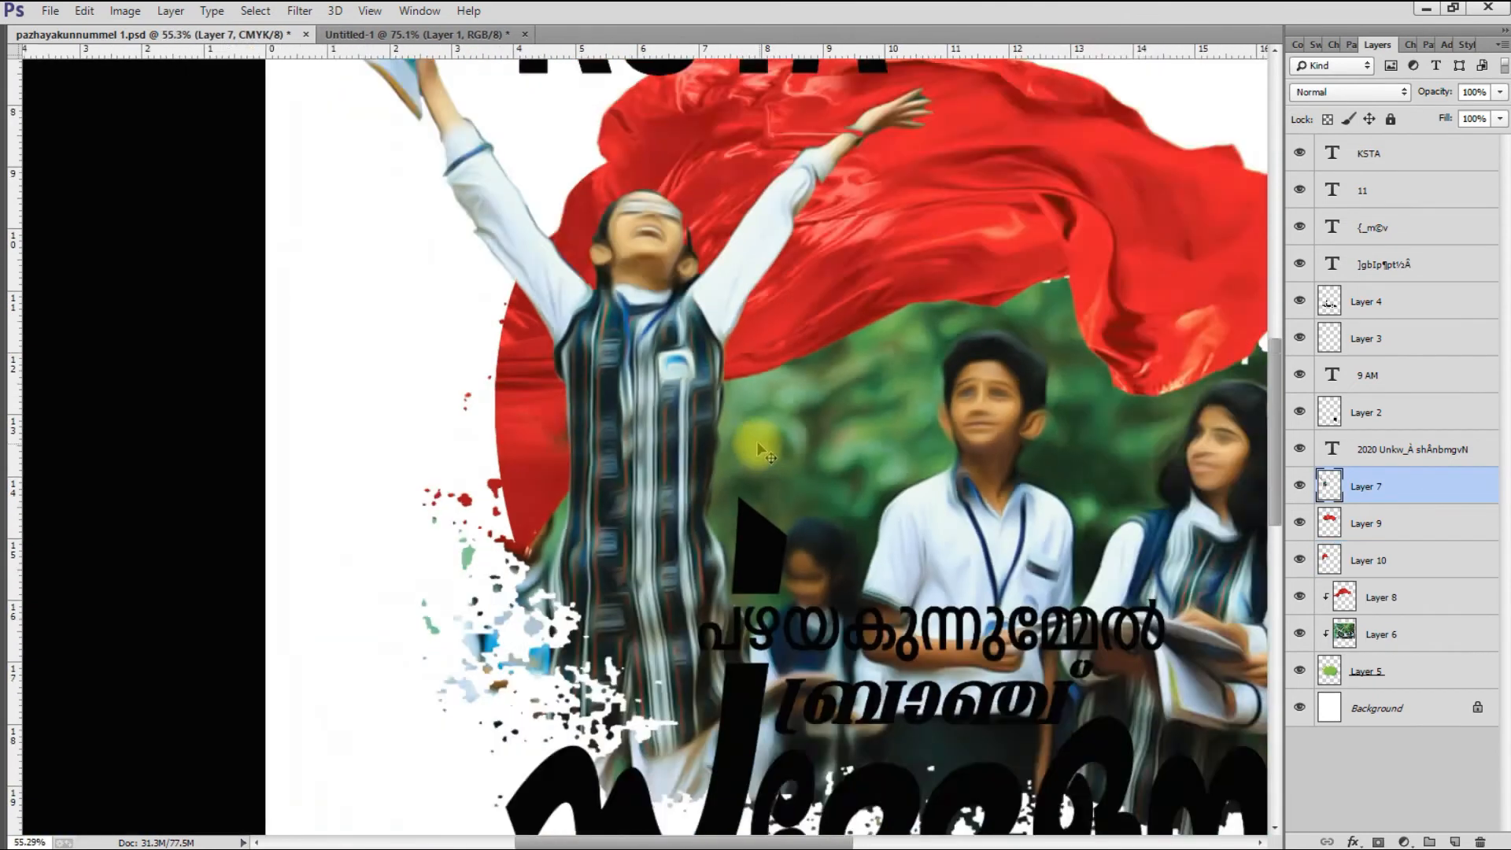
Duplicate the girl cutout, fill the copy with a very dark brown foreground color and move it below the original
scroll(684, 410, "up", 3)
key("ctrl+j")
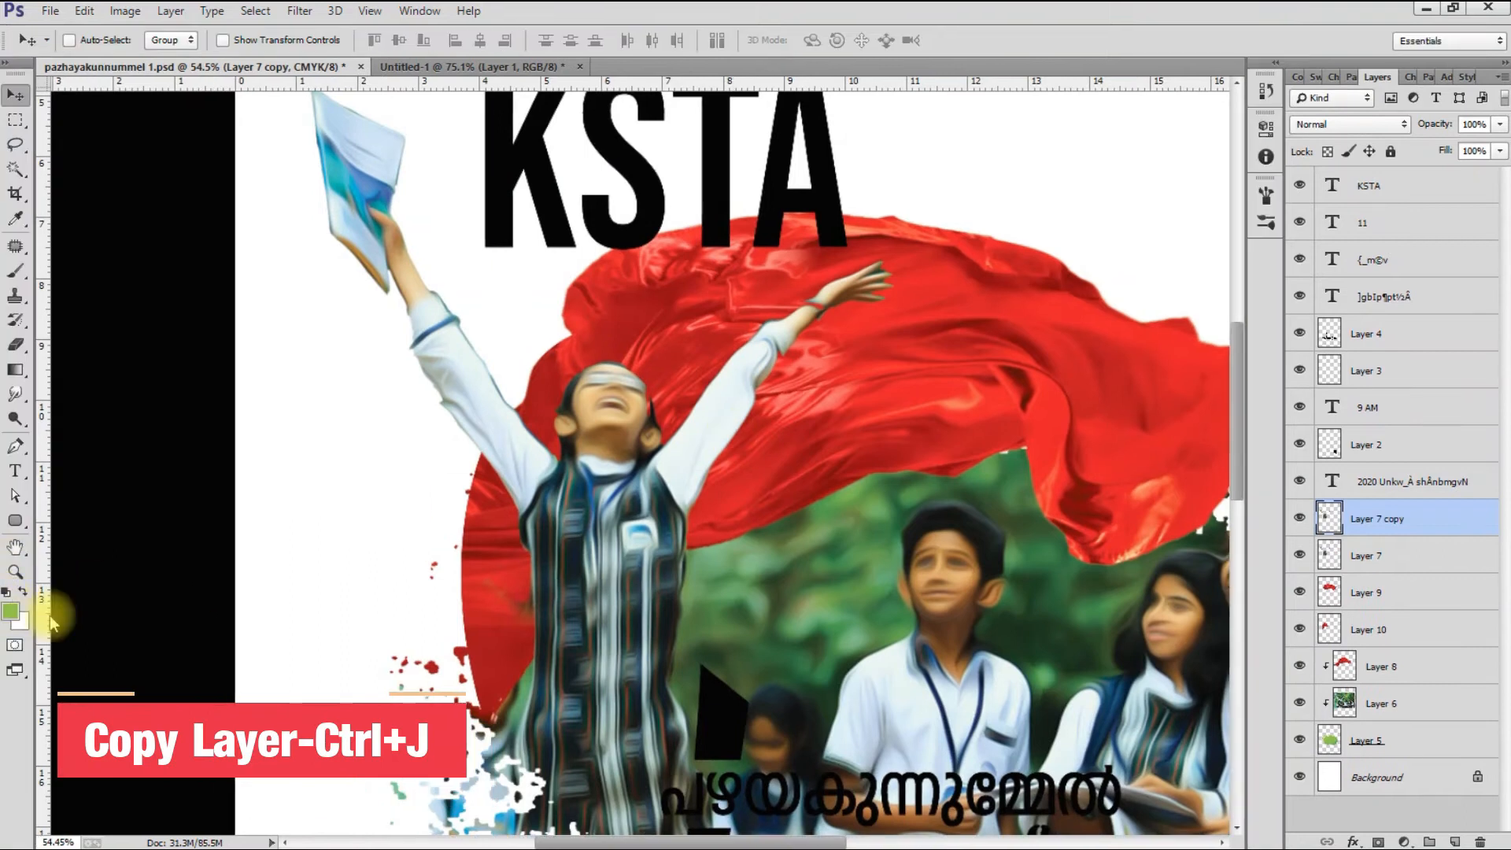
left_click(10, 610)
left_click(873, 606)
left_click(1012, 402)
key("alt+shift+Delete")
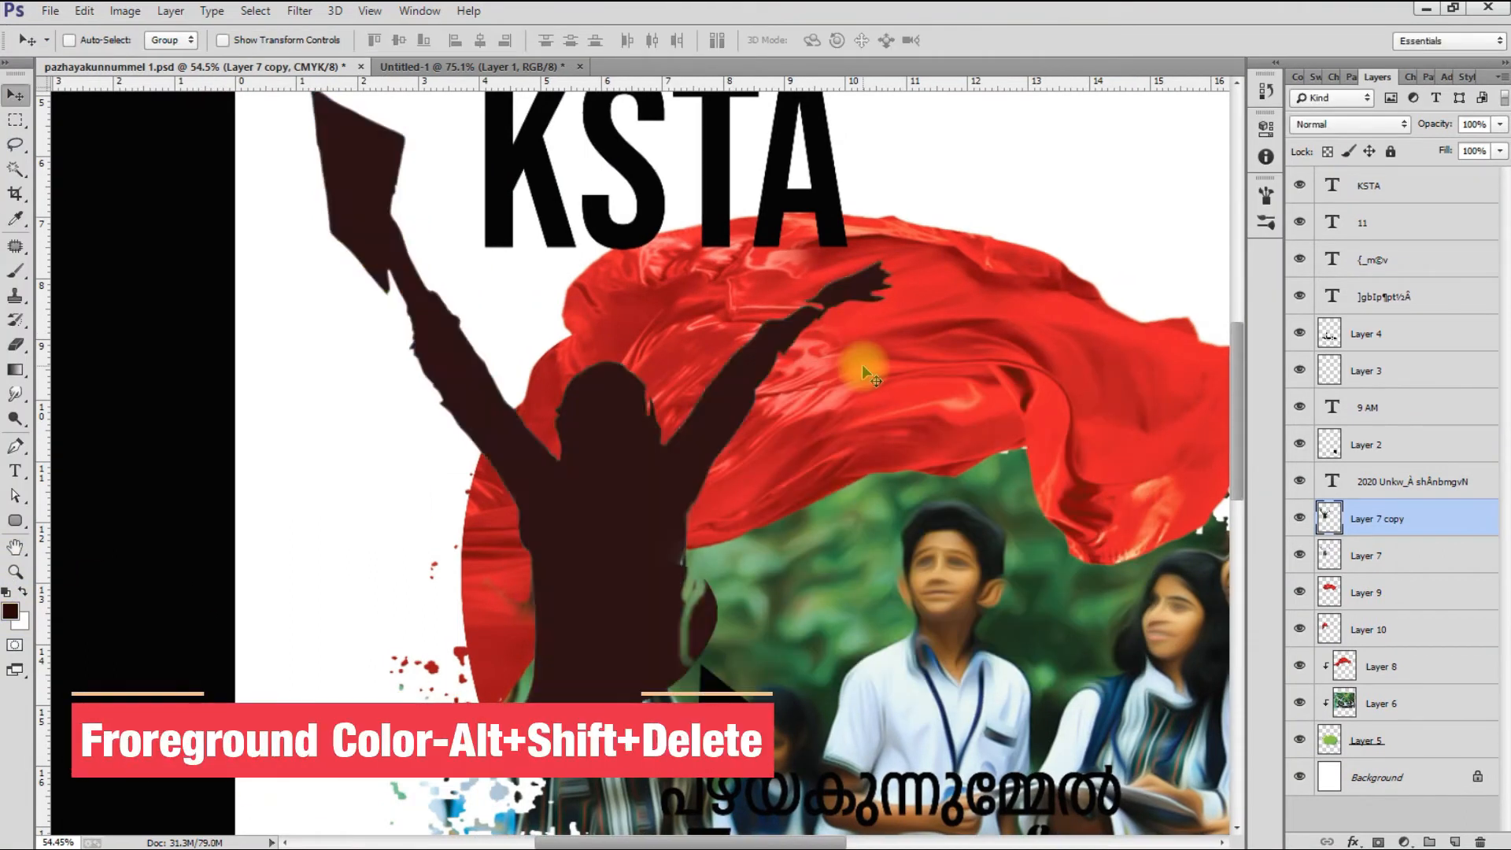
key("ctrl+bracketleft")
Skew and slightly lower the dark silhouette so it forms an offset shadow to the girl's right
key("ctrl+t")
scroll(735, 402, "down", 2)
left_click_drag(633, 164, 655, 178)
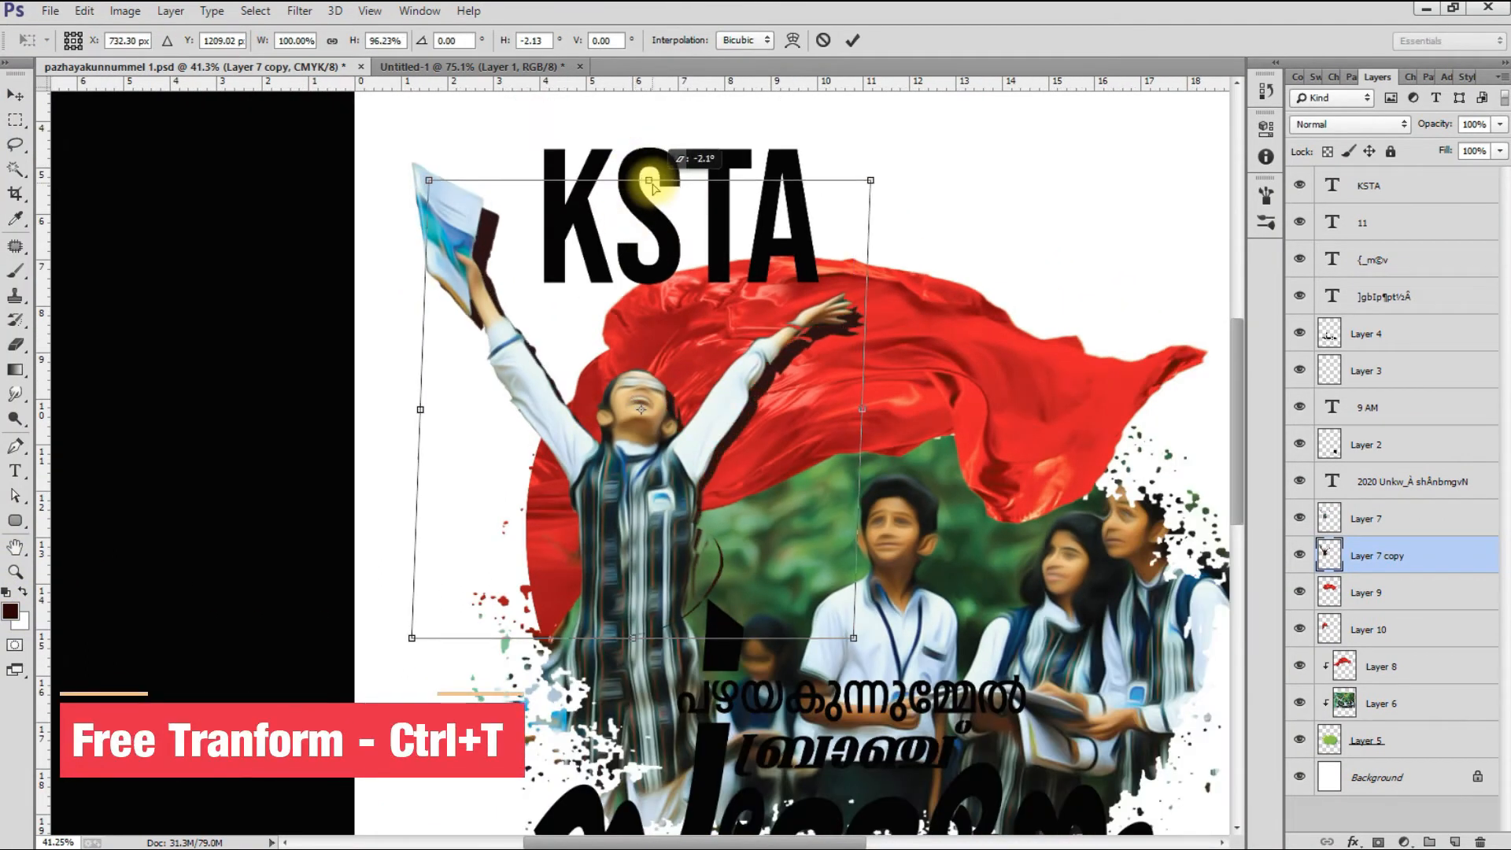
key("Return")
Apply an 18.2-pixel Gaussian Blur to the shadow and erase the part over the greenery beside the girl's torso
scroll(730, 444, "up", 5)
key("alt+t")
key("b")
key("g")
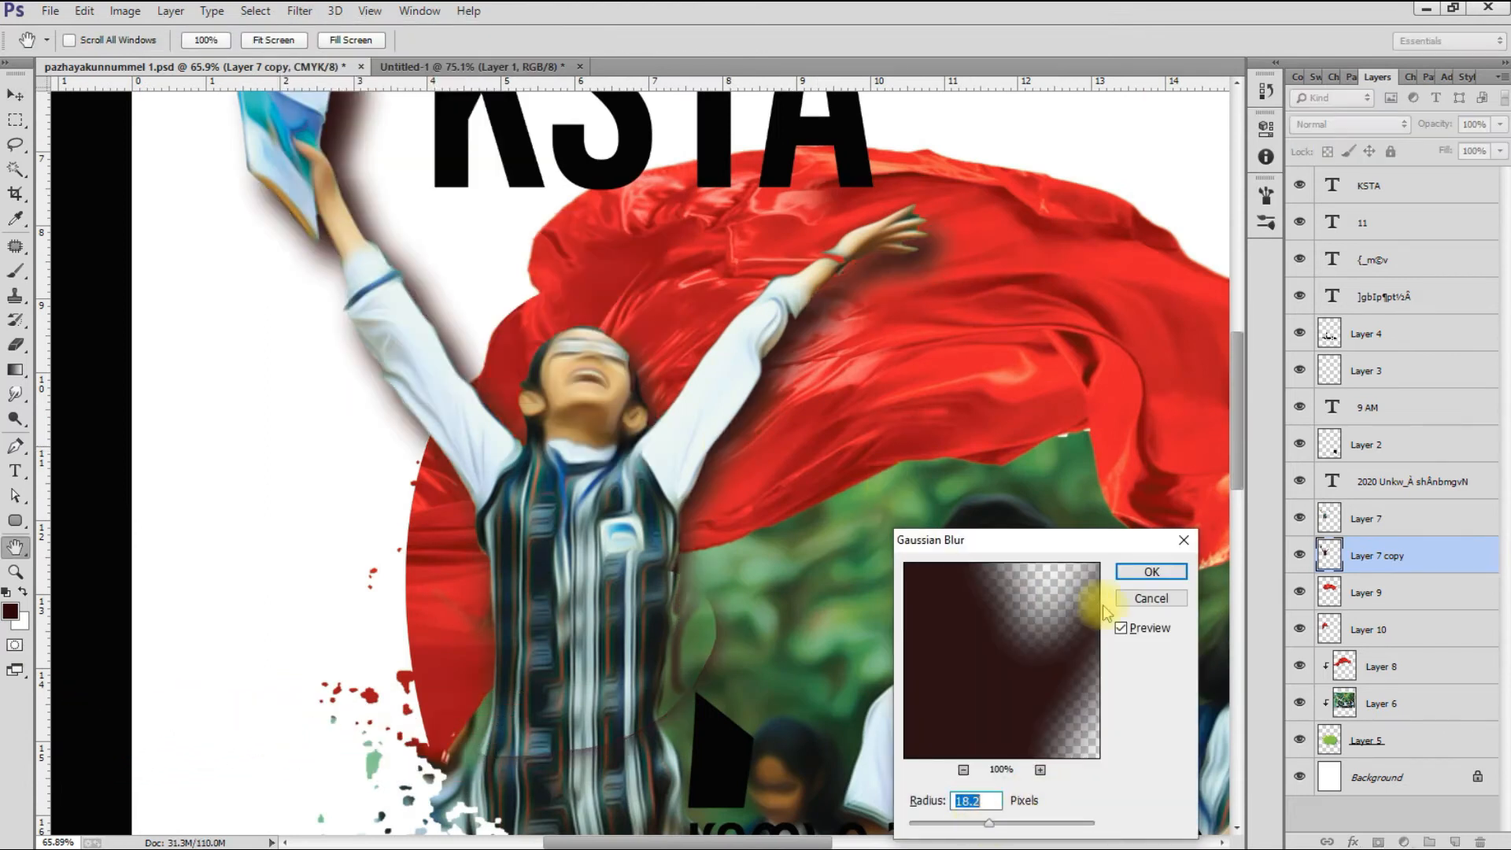
key("Return")
key("e")
scroll(715, 596, "up", 1)
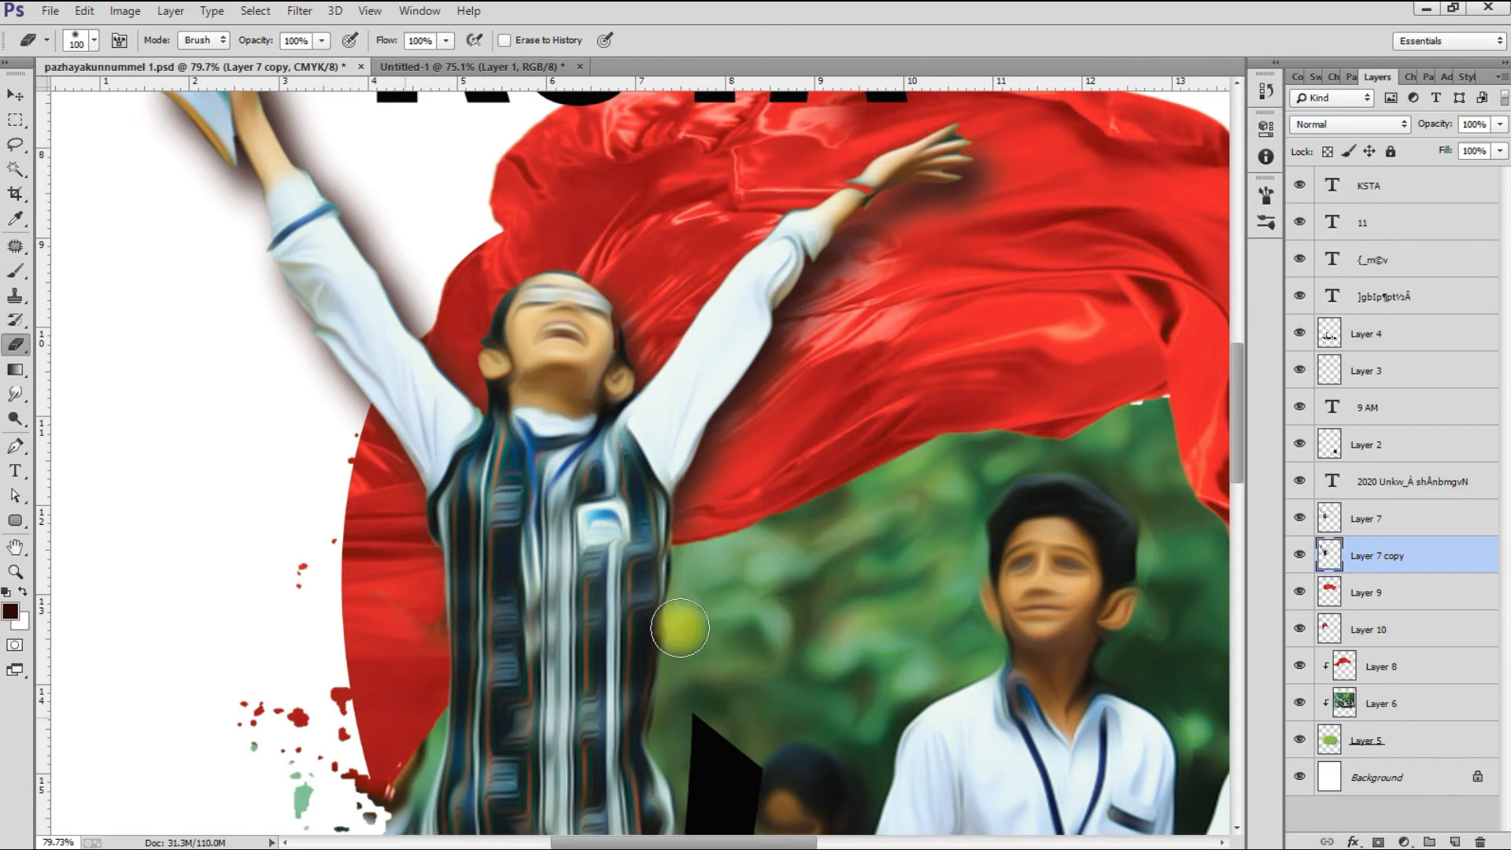
Move the KSTA text slightly up, away from the flag and the girl's hand
key("v")
scroll(717, 763, "down", 6)
scroll(611, 308, "up", 2)
scroll(586, 276, "down", 1)
mouse_move(577, 264)
left_mouse_down()
mouse_move(574, 220)
mouse_move(572, 239)
left_mouse_up()
scroll(618, 364, "down", 3)
scroll(698, 511, "up", 3)
scroll(717, 556, "down", 1)
scroll(698, 602, "up", 2)
Move the Malayalam title, branch lines, date and time block slightly down together, select the KSTA layer and save the poster
left_click_drag(684, 598, 686, 591)
left_click_drag(665, 543, 681, 522)
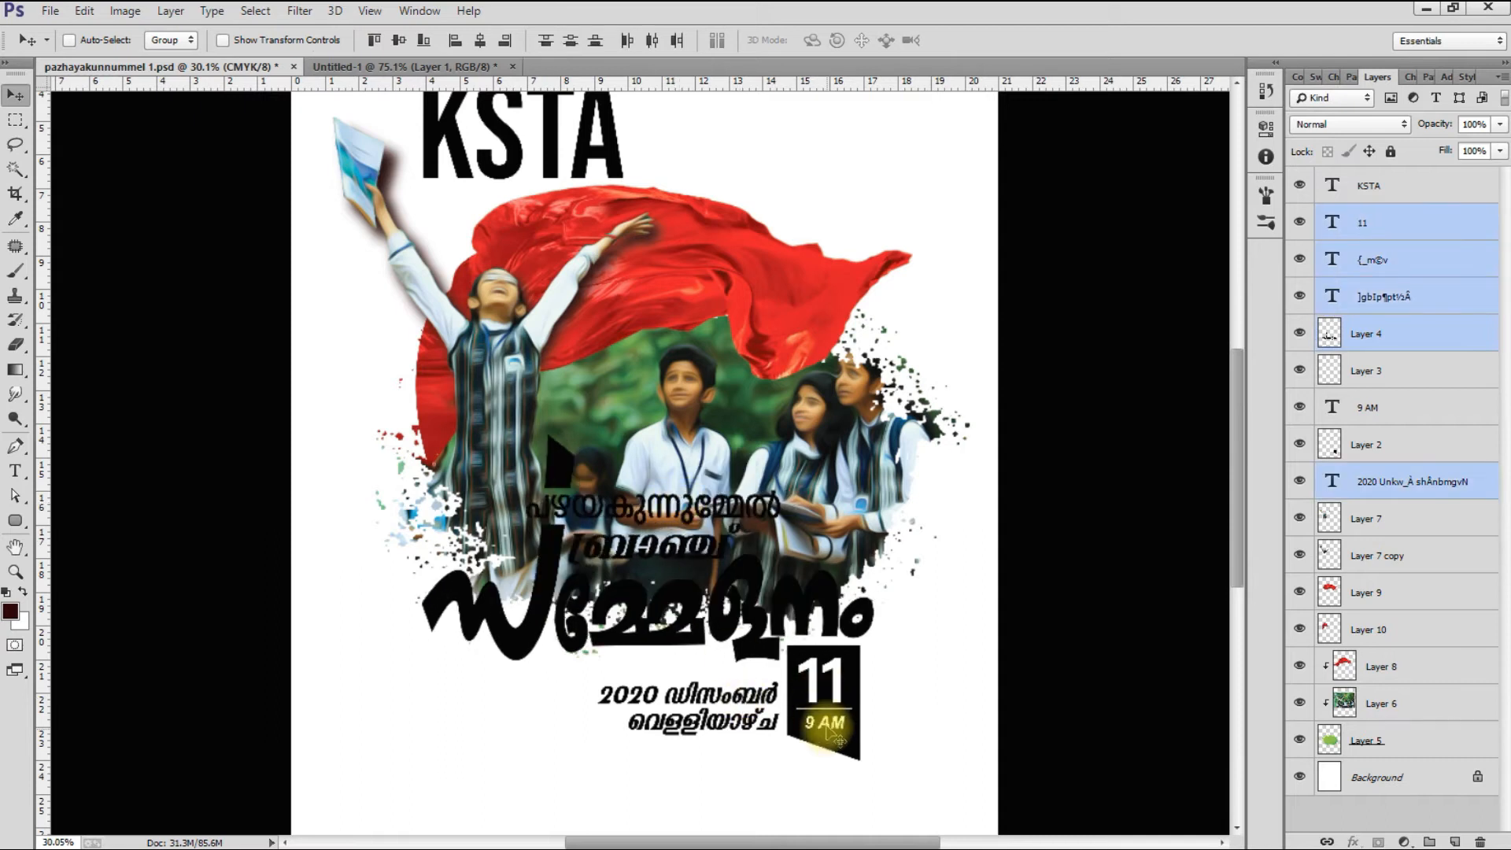
left_click(827, 727, "ctrl+shift")
scroll(829, 729, "up", 8)
left_click(853, 649, "ctrl+shift")
left_click_drag(901, 661, 902, 704)
scroll(685, 625, "down", 11)
right_click(604, 272)
left_click(663, 309)
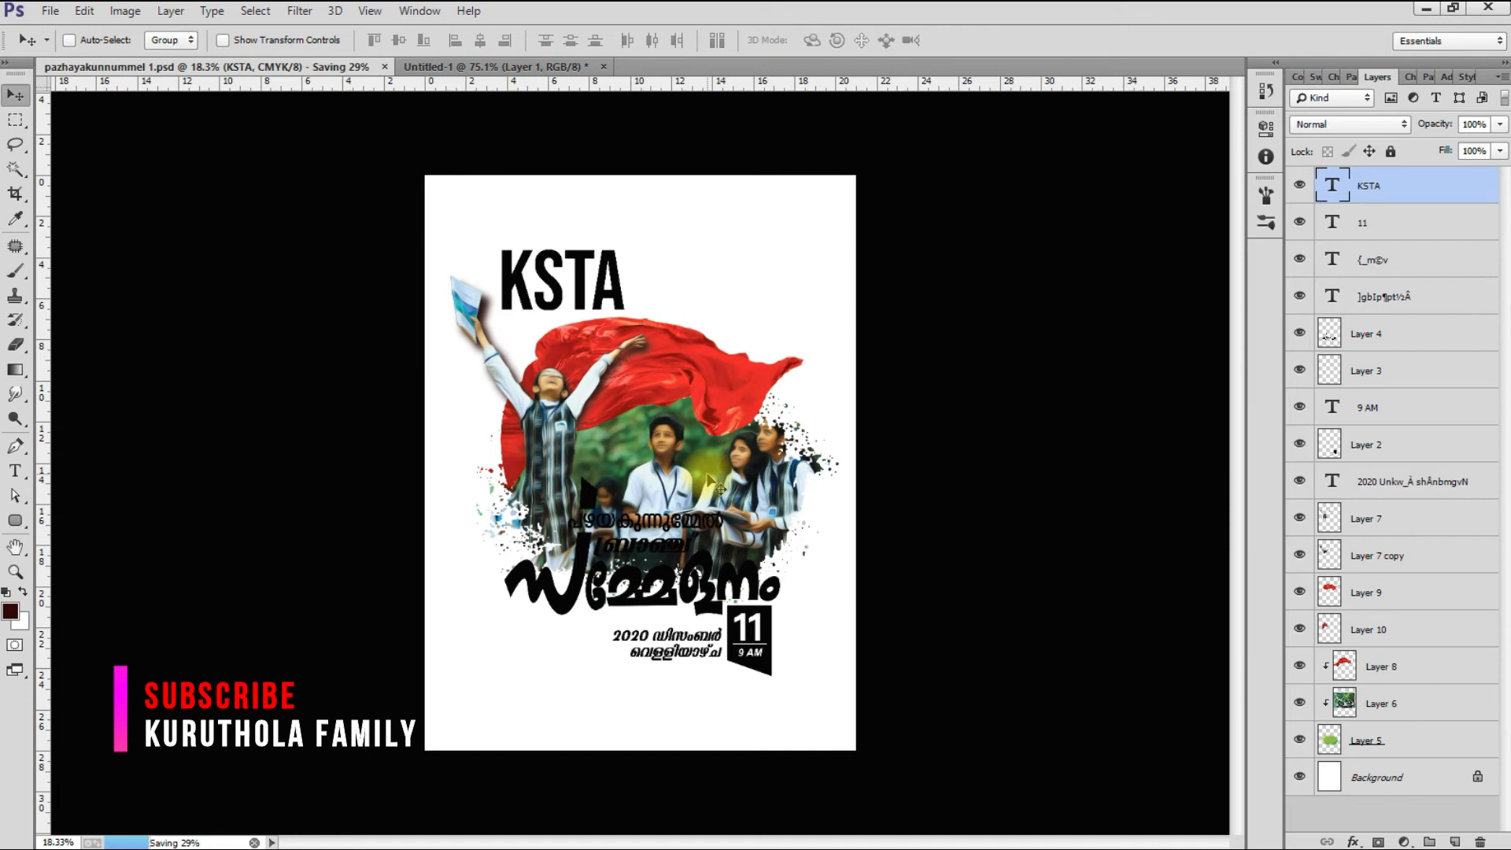
Change the font of the പഴയകുന്നുമ്മേൽ text line to Apple cards Asif
scroll(661, 562, "up", 8)
left_click(777, 244, "ctrl")
key("F6")
key("t")
double_click(769, 246)
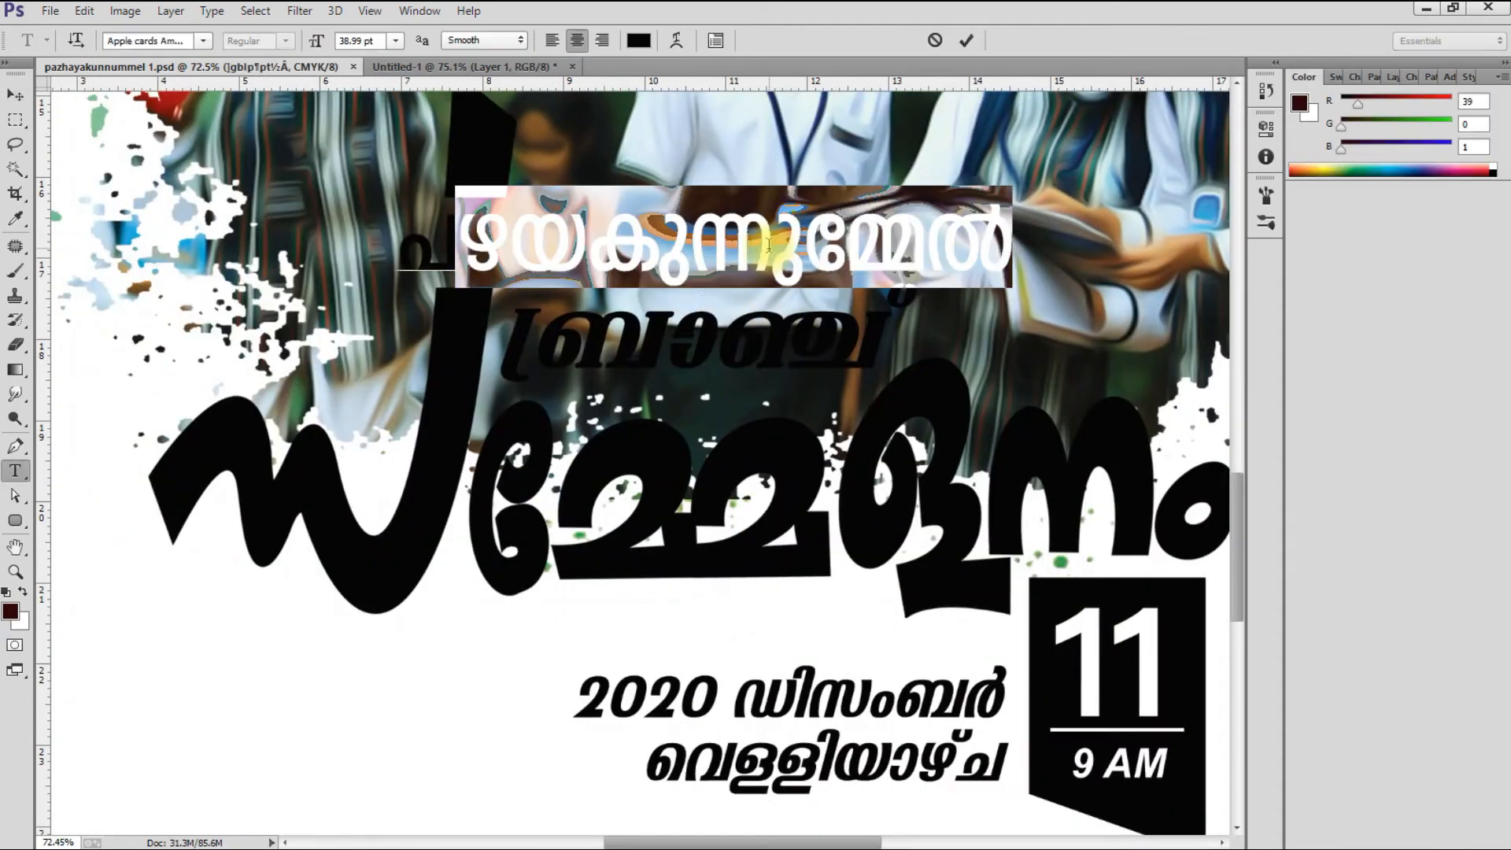
key("ctrl+a")
key("ctrl+t")
left_click(1413, 100)
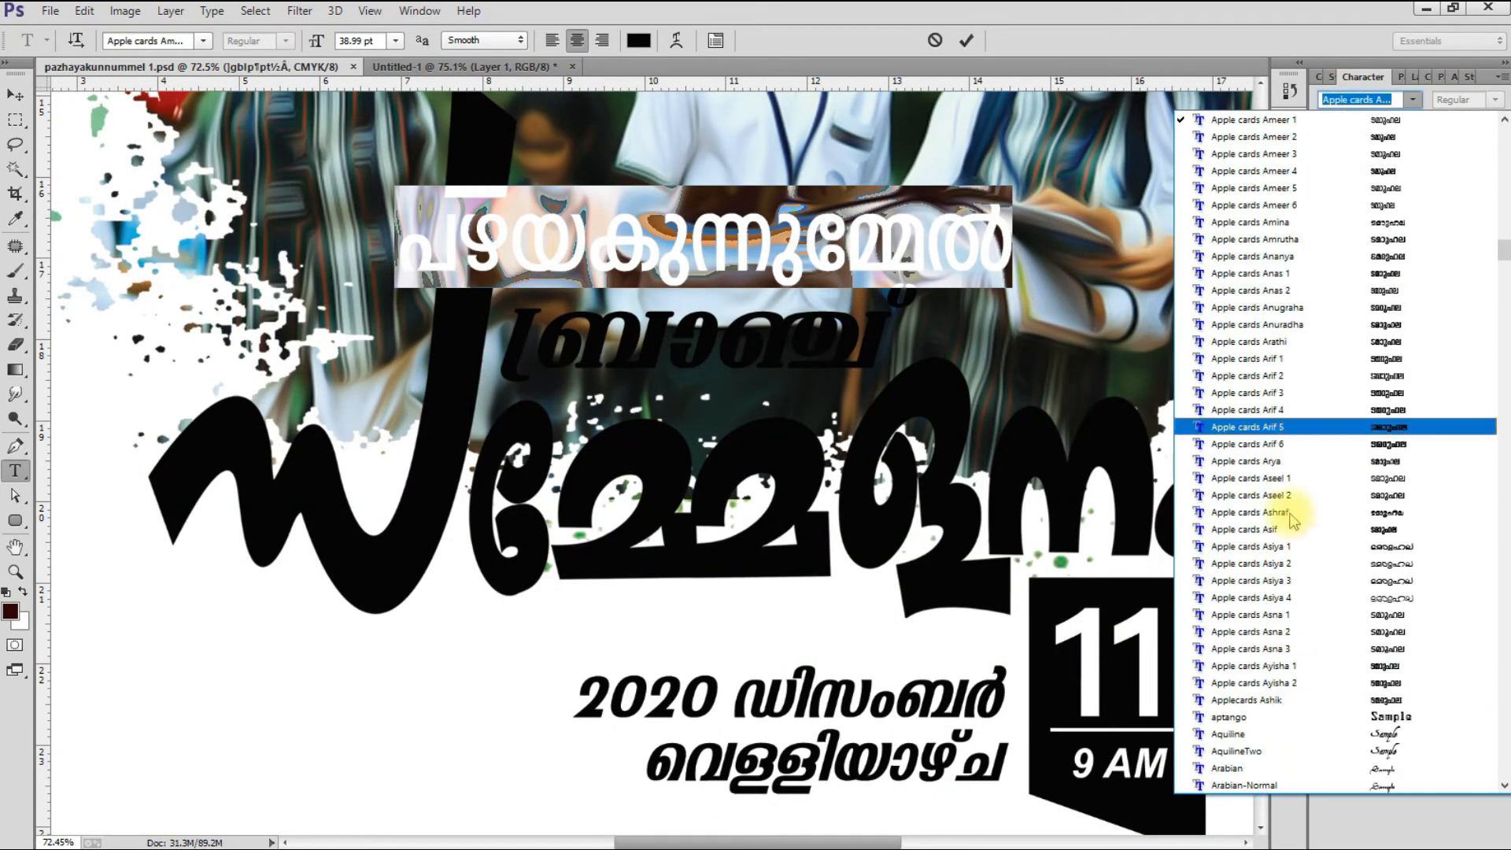
left_click(1289, 425)
key("ctrl+Return")
key("v")
Enlarge the പഴയകുന്നുമ്മേൽ text line to about 120%
scroll(938, 275, "down", 4)
key("ctrl+t")
left_click_drag(955, 222, 988, 217)
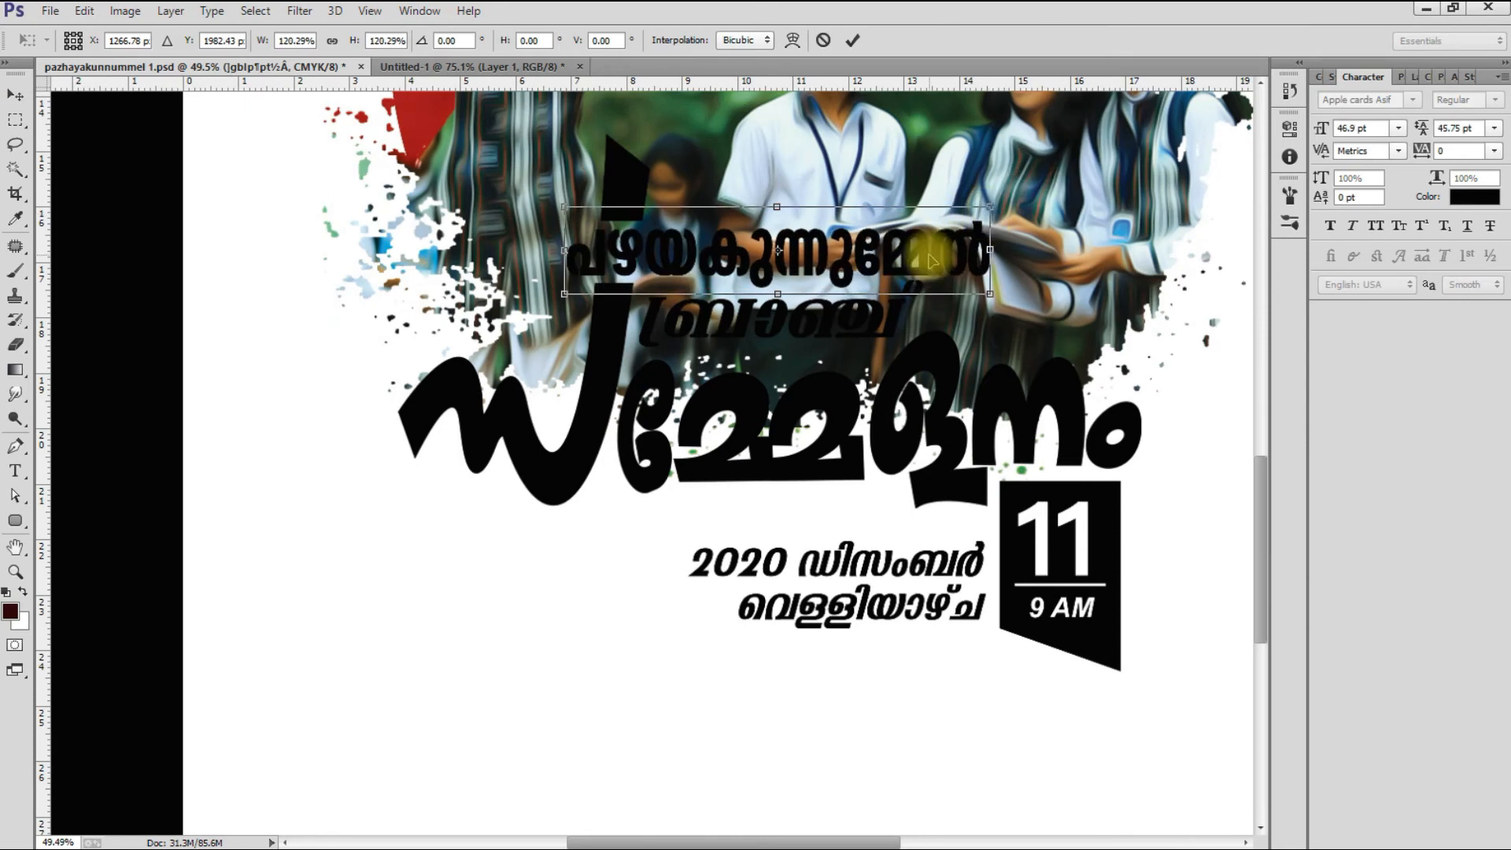
key("Return")
Fill the പഴയകുന്നുമ്മേൽ text line with a red swatch color
left_click_drag(927, 256, 836, 366)
left_click(1319, 77)
left_click(1336, 78)
left_click(1402, 147)
key("alt+Delete")
Add a white outside stroke at 100% opacity around the red പഴയകുന്നുമ്മേൽ text line
key("alt+l")
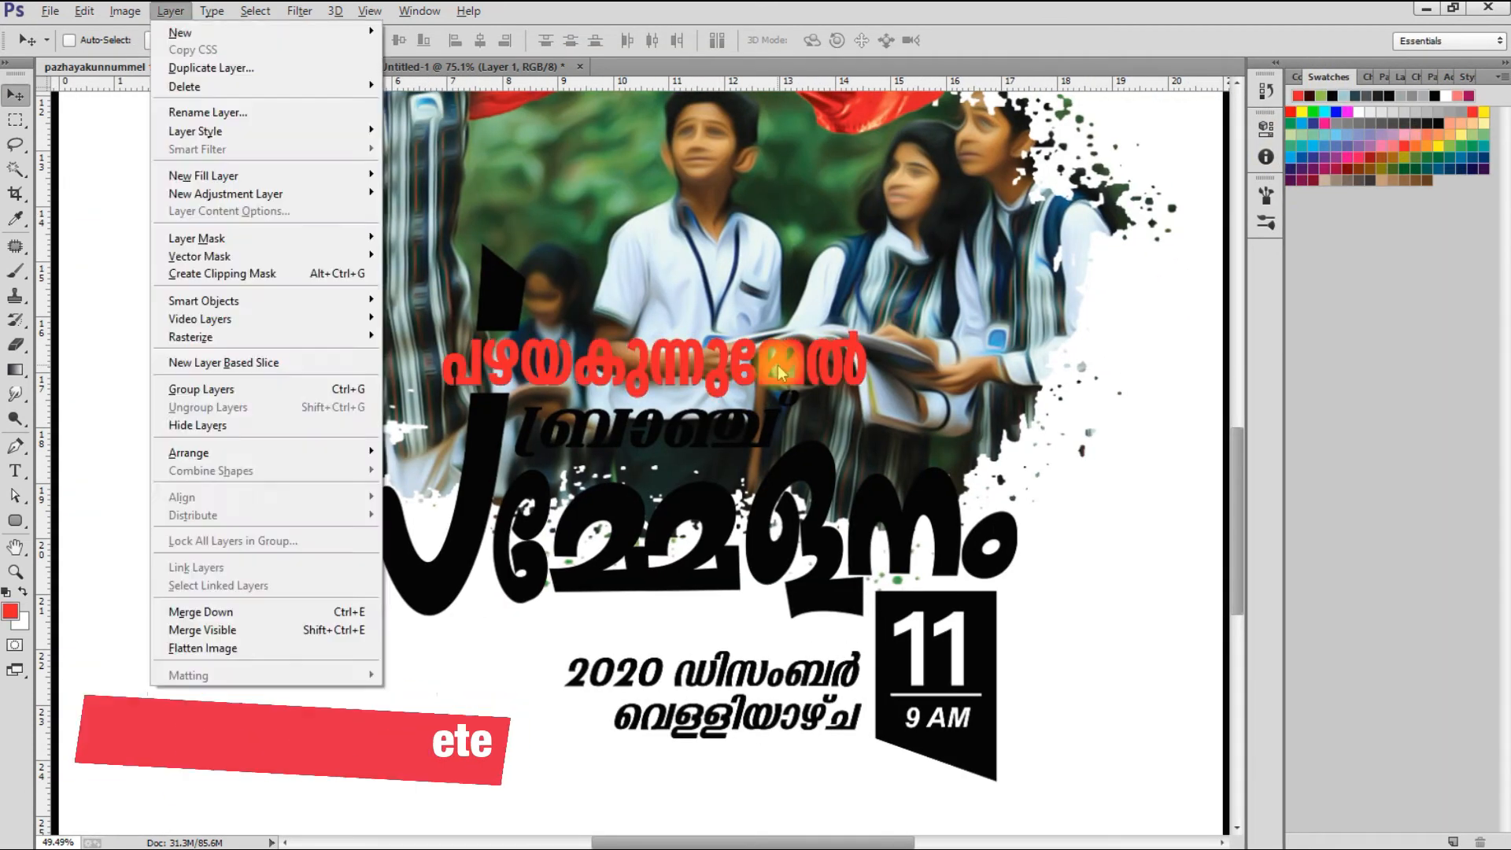
key("y")
key("k")
left_click(688, 318)
left_click(652, 417)
left_click(1069, 433)
left_click_drag(937, 134, 937, 572)
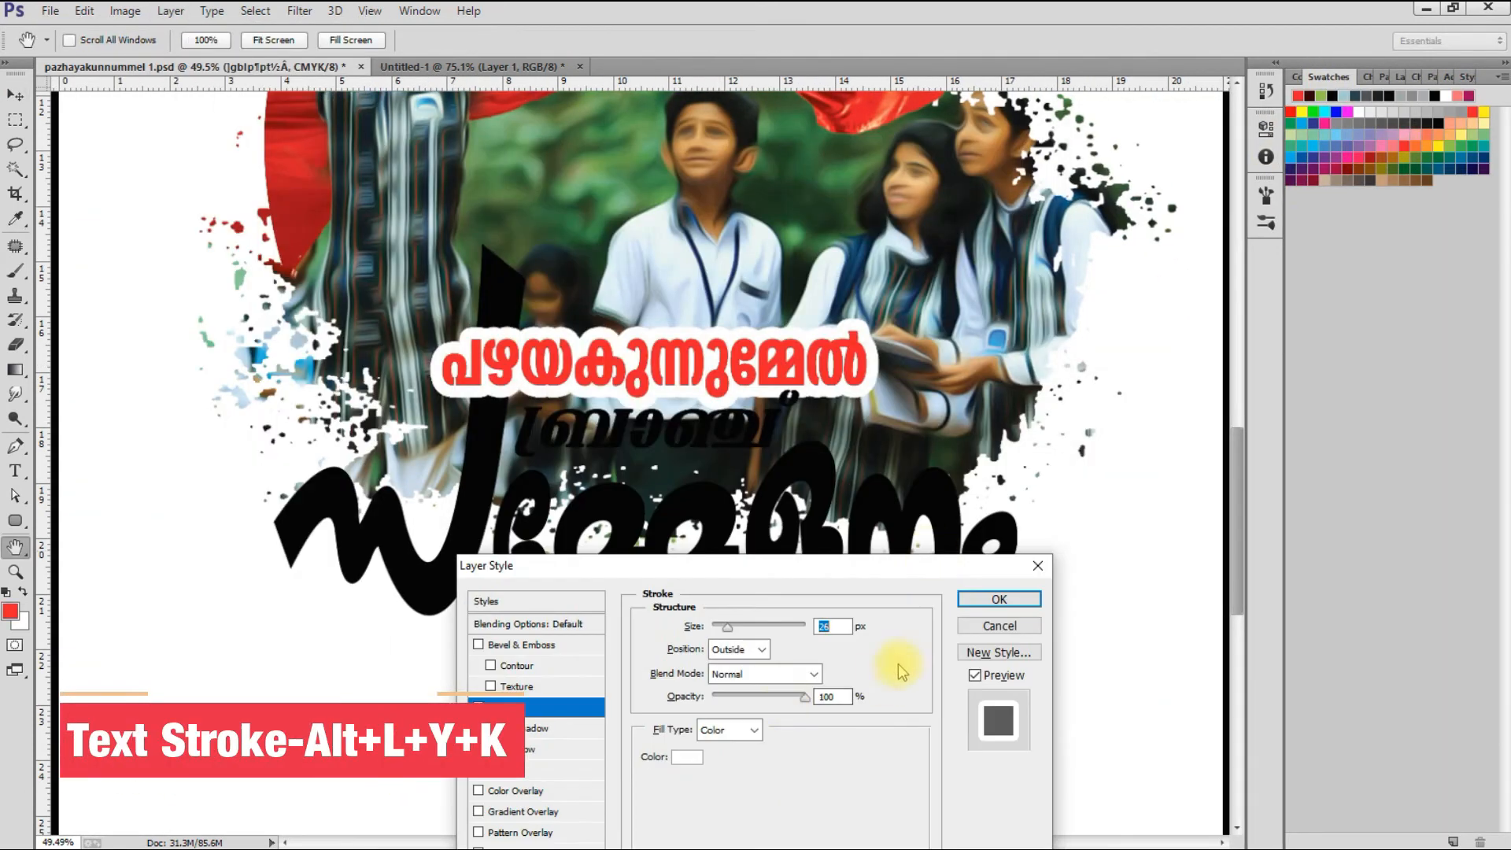
left_click(999, 600)
Add a white outside stroke at 100% opacity around the ബ്രാഞ്ച് text line
left_click(740, 430, "ctrl")
key("alt+l")
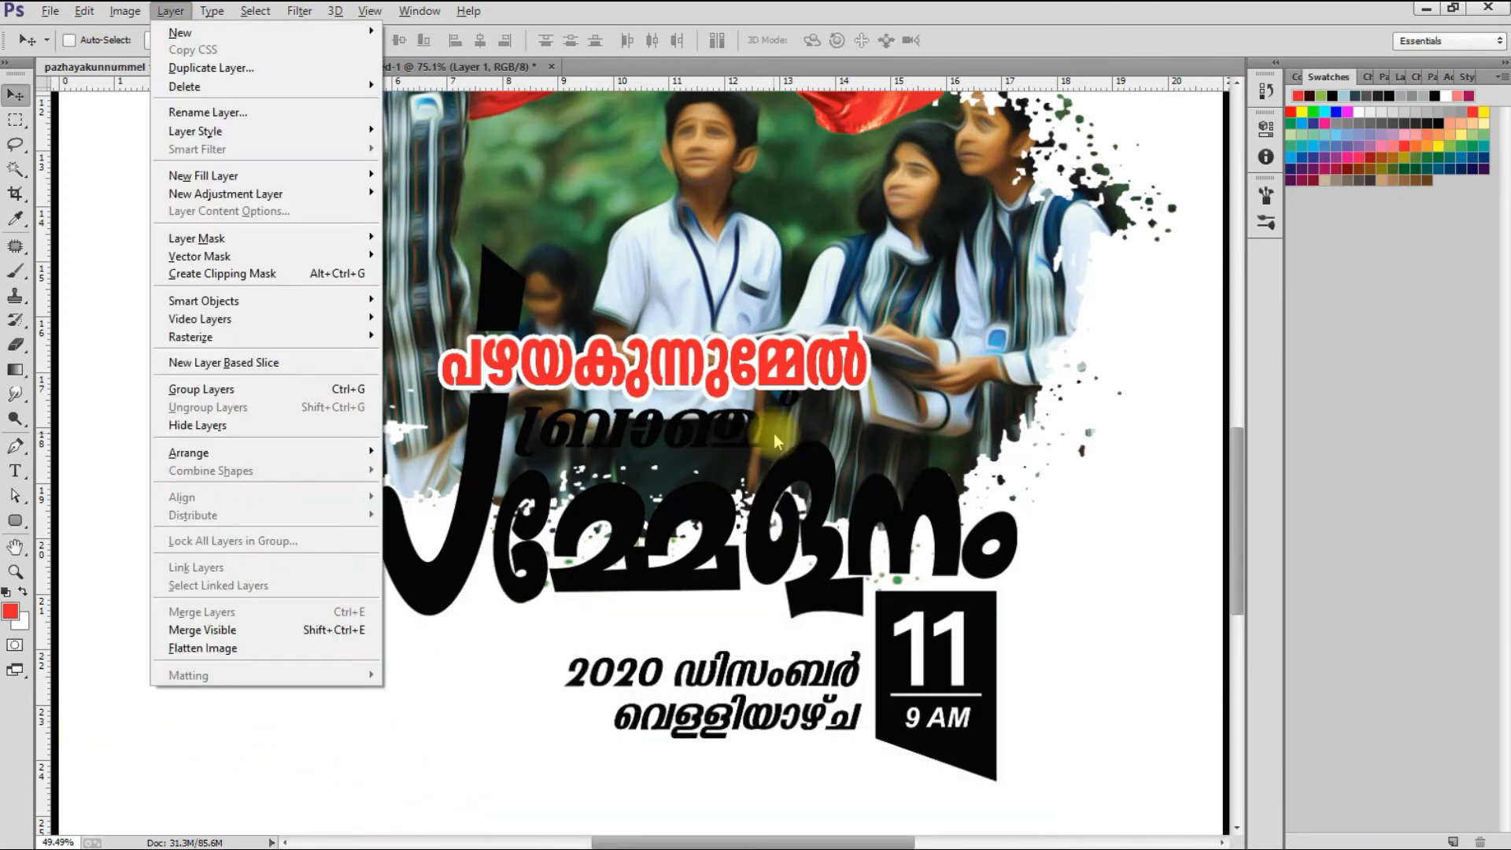
key("y")
key("k")
left_click(687, 758)
left_click(653, 417)
left_click(1085, 404)
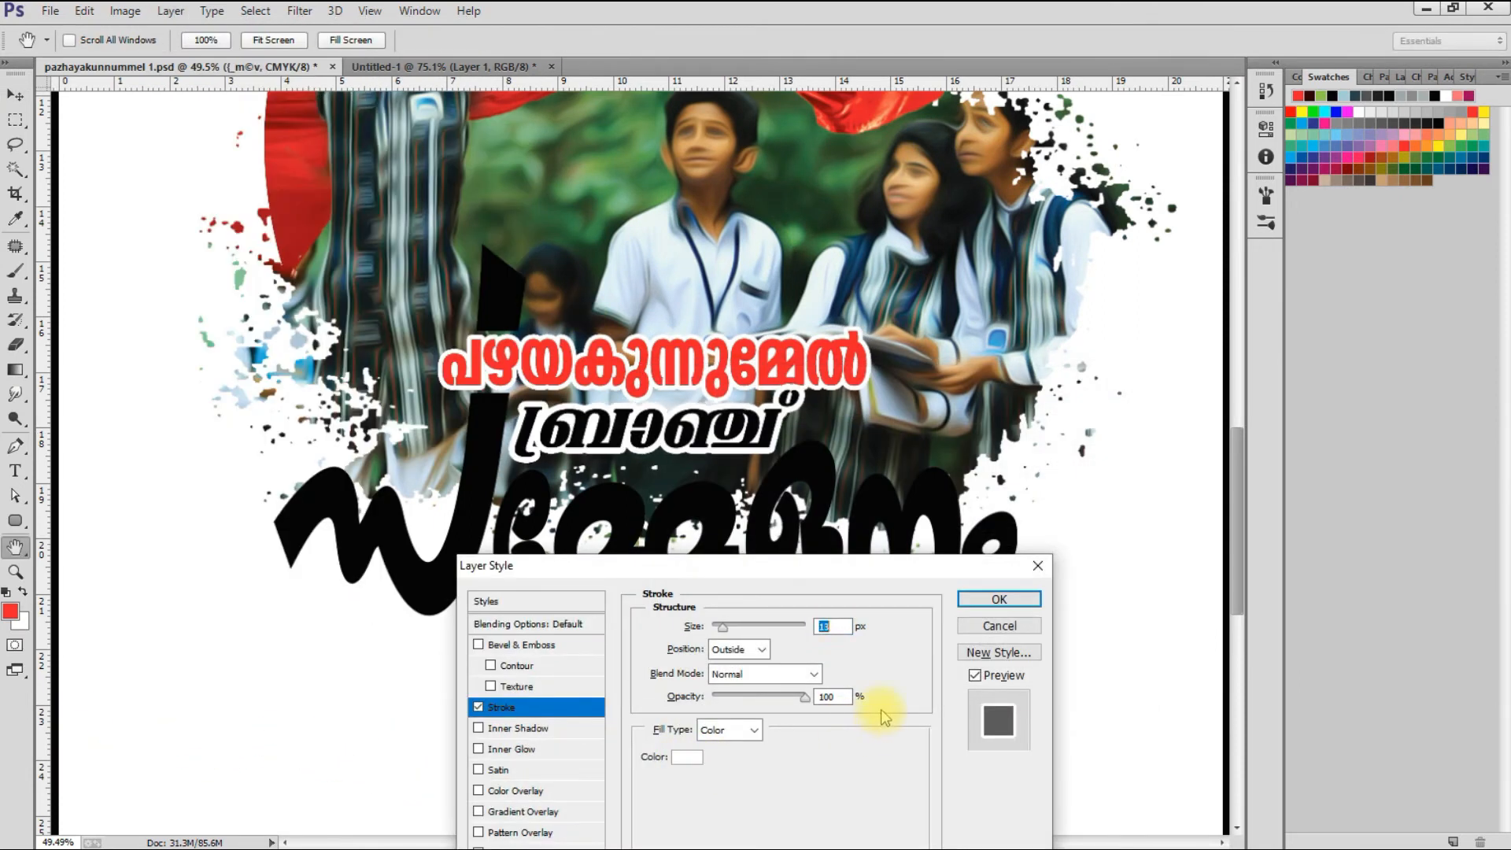
left_click(984, 600)
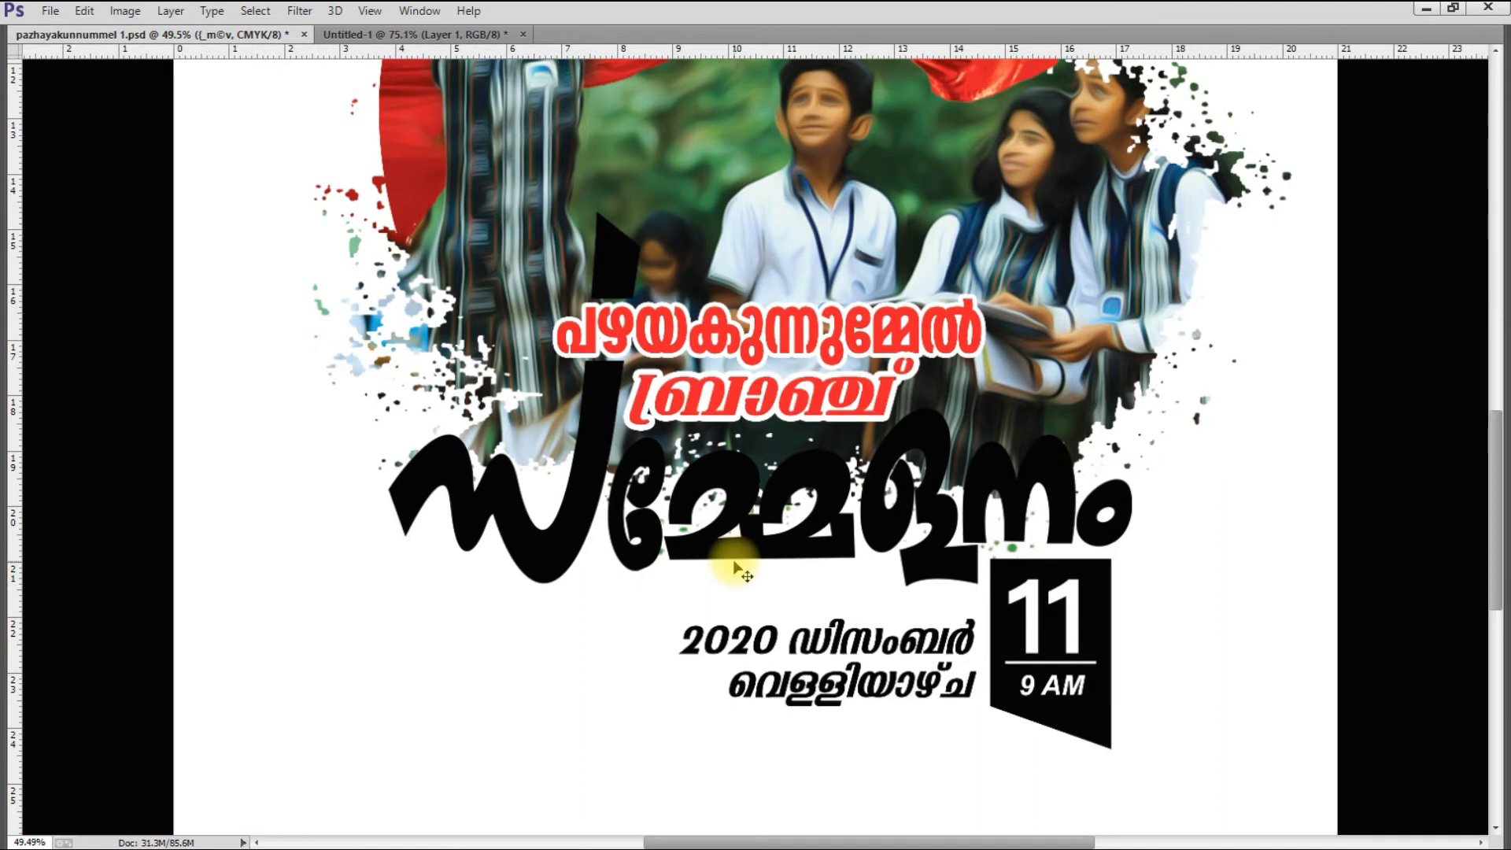
Fill the black സമ്മേളനം lettering with yellow, preserving the layer's transparency
scroll(735, 567, "up", 2)
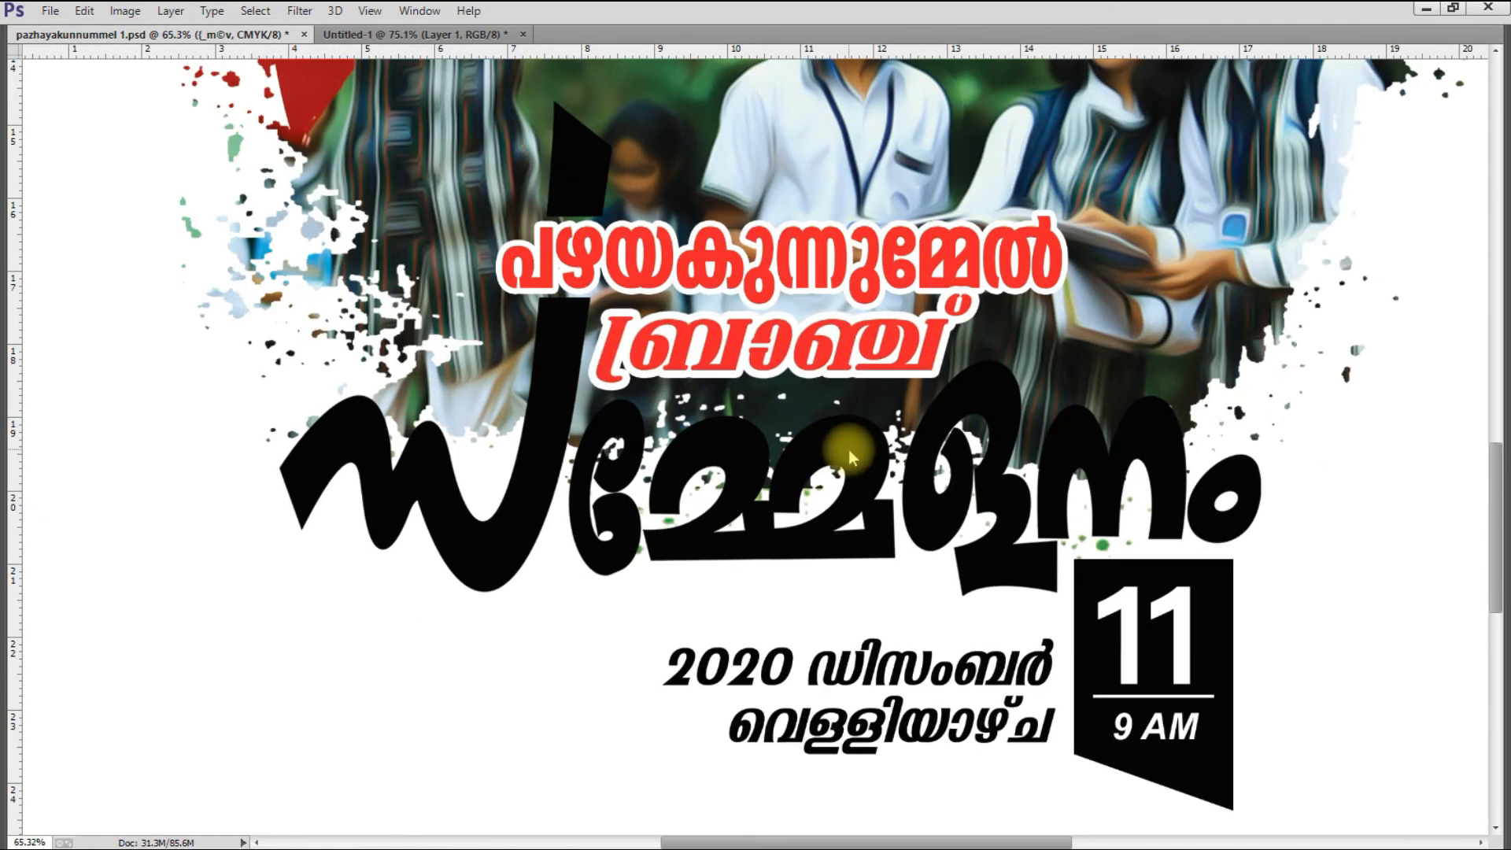
key("F6")
left_click(1335, 44)
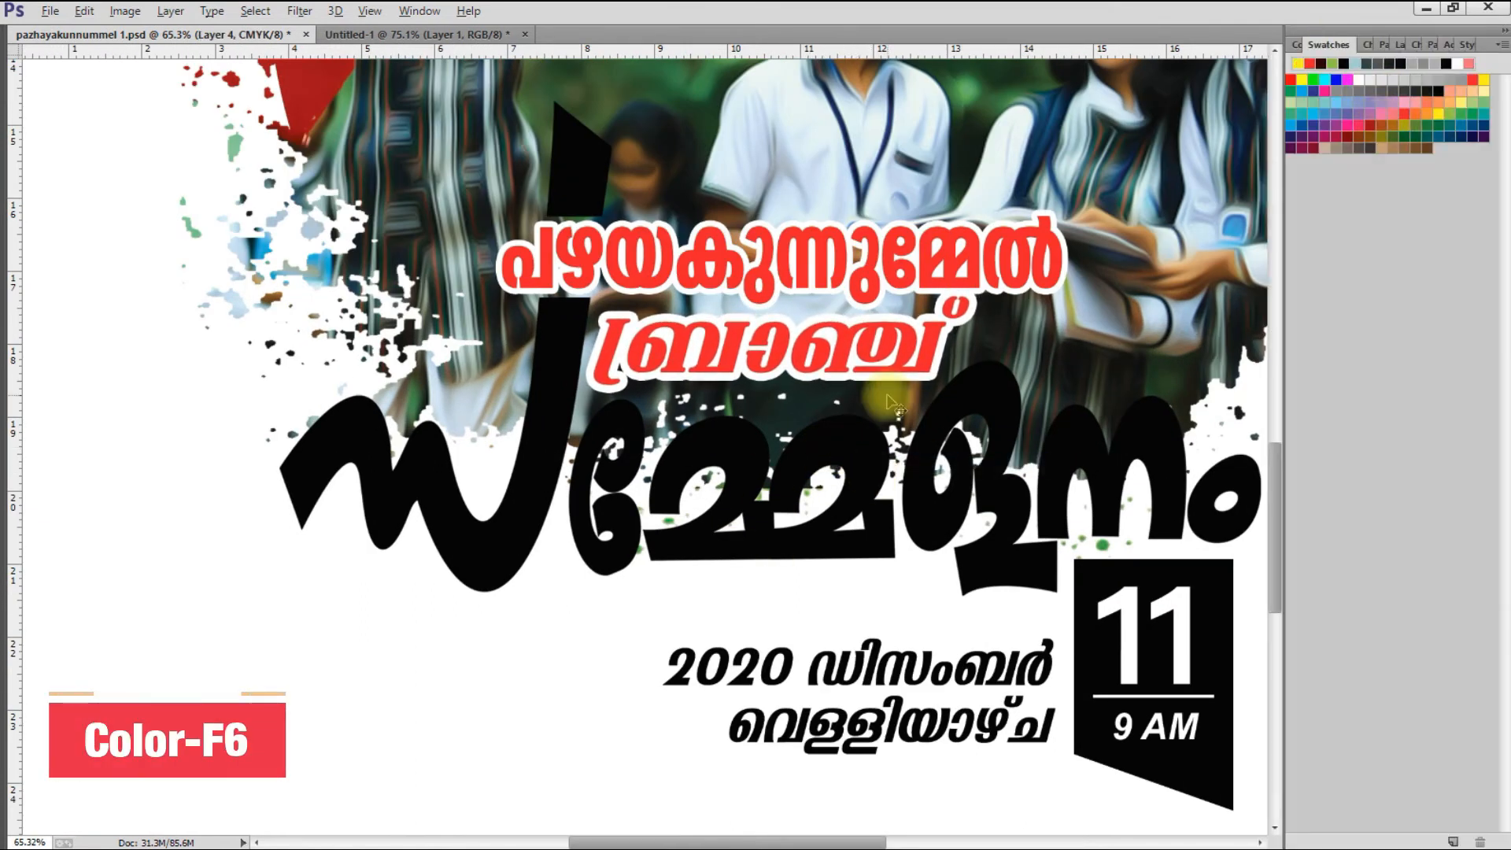
key("alt+shift+BackSpace")
Brush a soft red-orange shade along the lower parts of the yellow സമ്മേളനം lettering
scroll(767, 508, "down", 3)
left_click_drag(718, 541, 567, 464)
key("F7")
mouse_move(356, 522)
left_mouse_down()
mouse_move(296, 439)
mouse_move(241, 434)
mouse_move(225, 416)
mouse_move(341, 543)
mouse_move(237, 508)
mouse_move(521, 526)
mouse_move(1050, 427)
mouse_move(891, 563)
left_mouse_up()
scroll(834, 488, "down", 2)
mouse_move(624, 546)
left_mouse_down()
mouse_move(420, 493)
mouse_move(291, 372)
mouse_move(331, 272)
left_mouse_up()
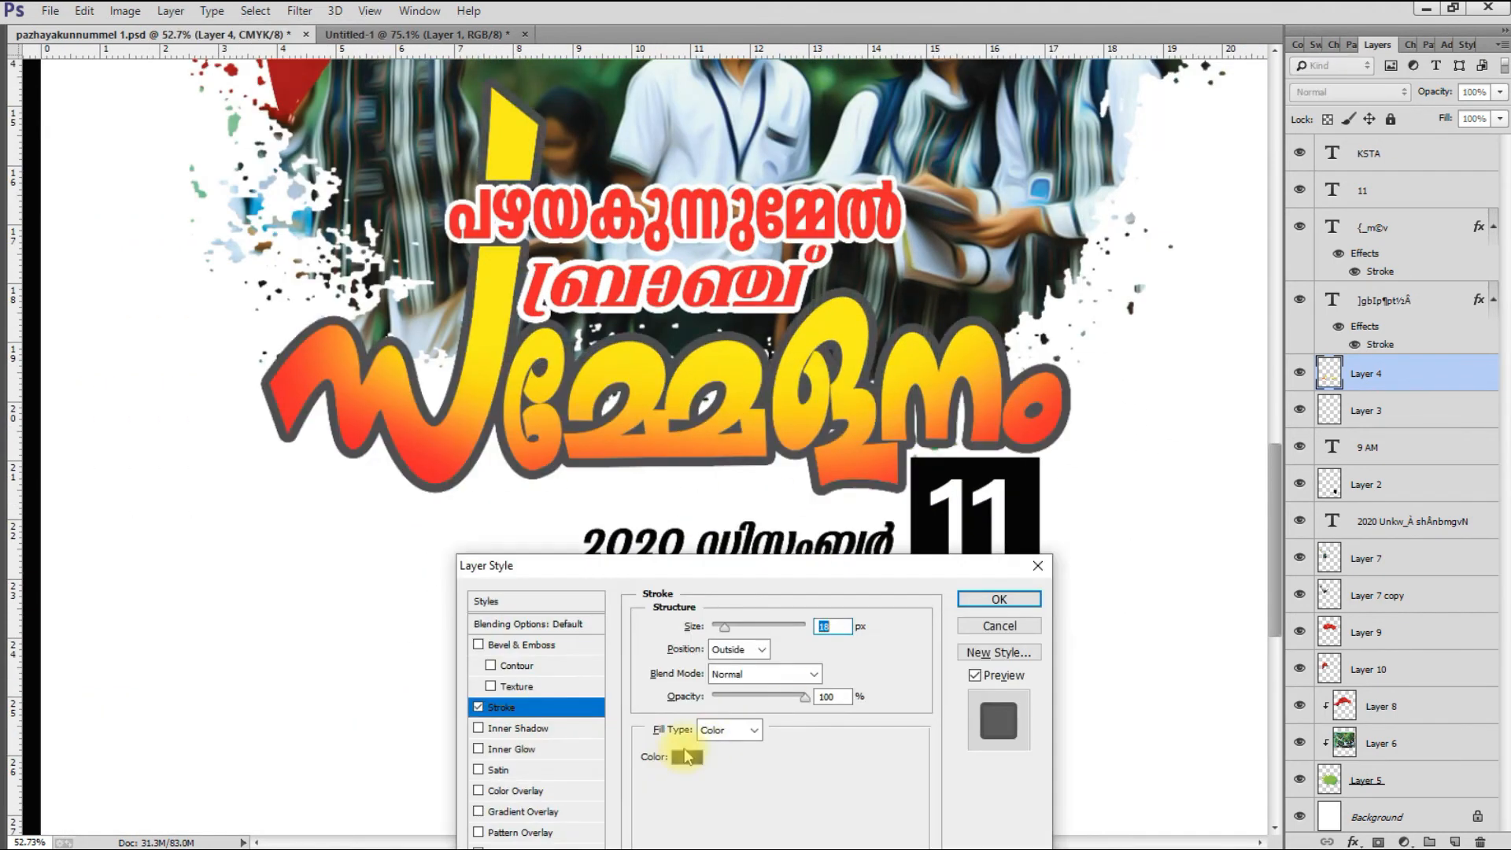
Give the സമ്മേളനം lettering a black outside stroke of 22 px at 100% opacity
left_click(687, 756)
key("Return")
key("Up")
key("Up")
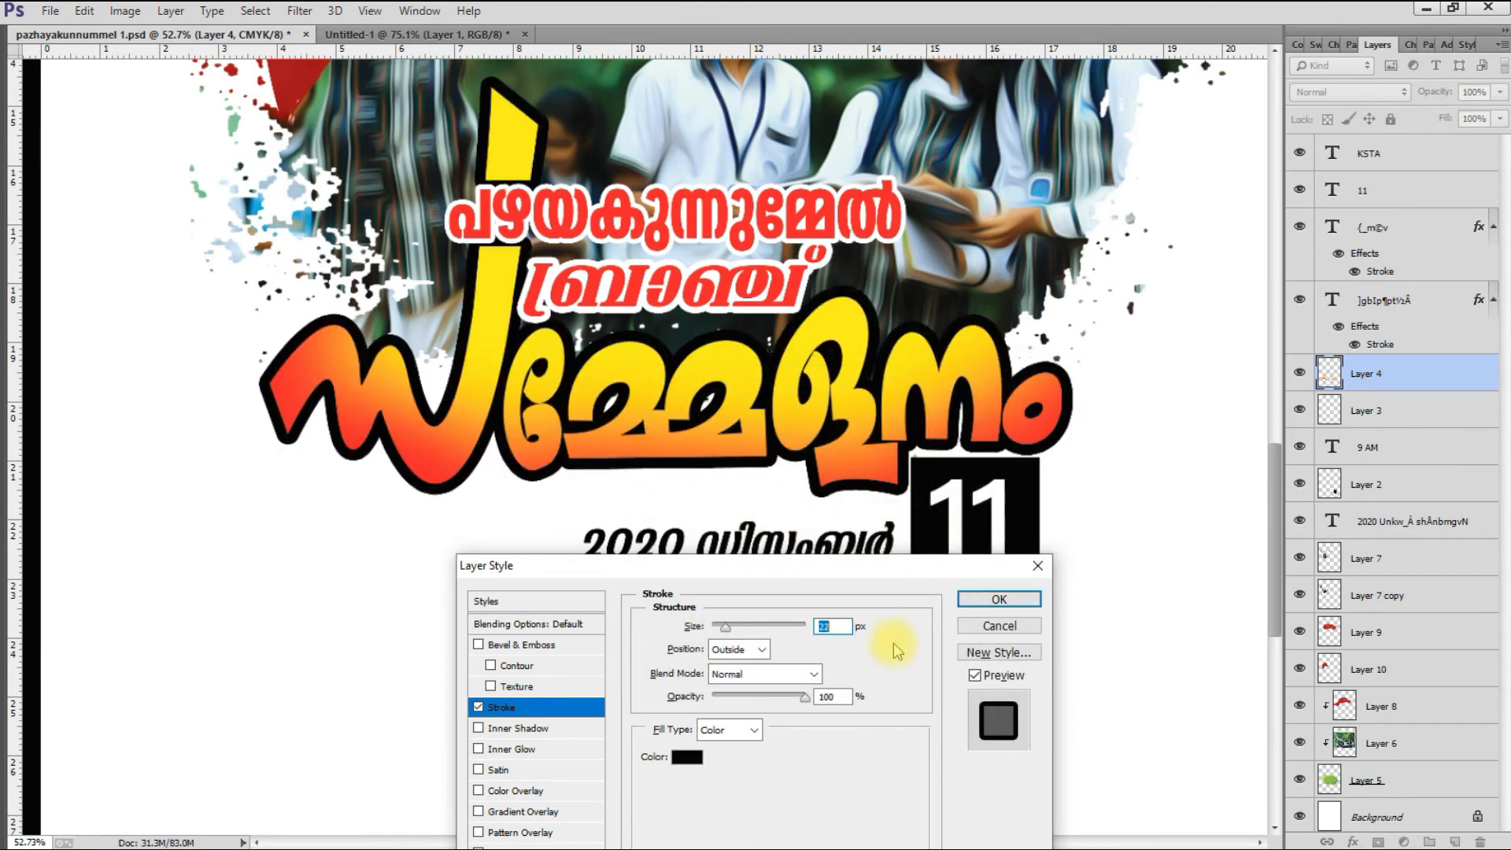
left_click(993, 600)
Fill a rectangle about 9 × 1 cm with black on a new layer across the സമ്മേളനം lettering and send it behind the lettering
key("ctrl+0")
scroll(771, 435, "up", 3)
scroll(771, 436, "down", 1)
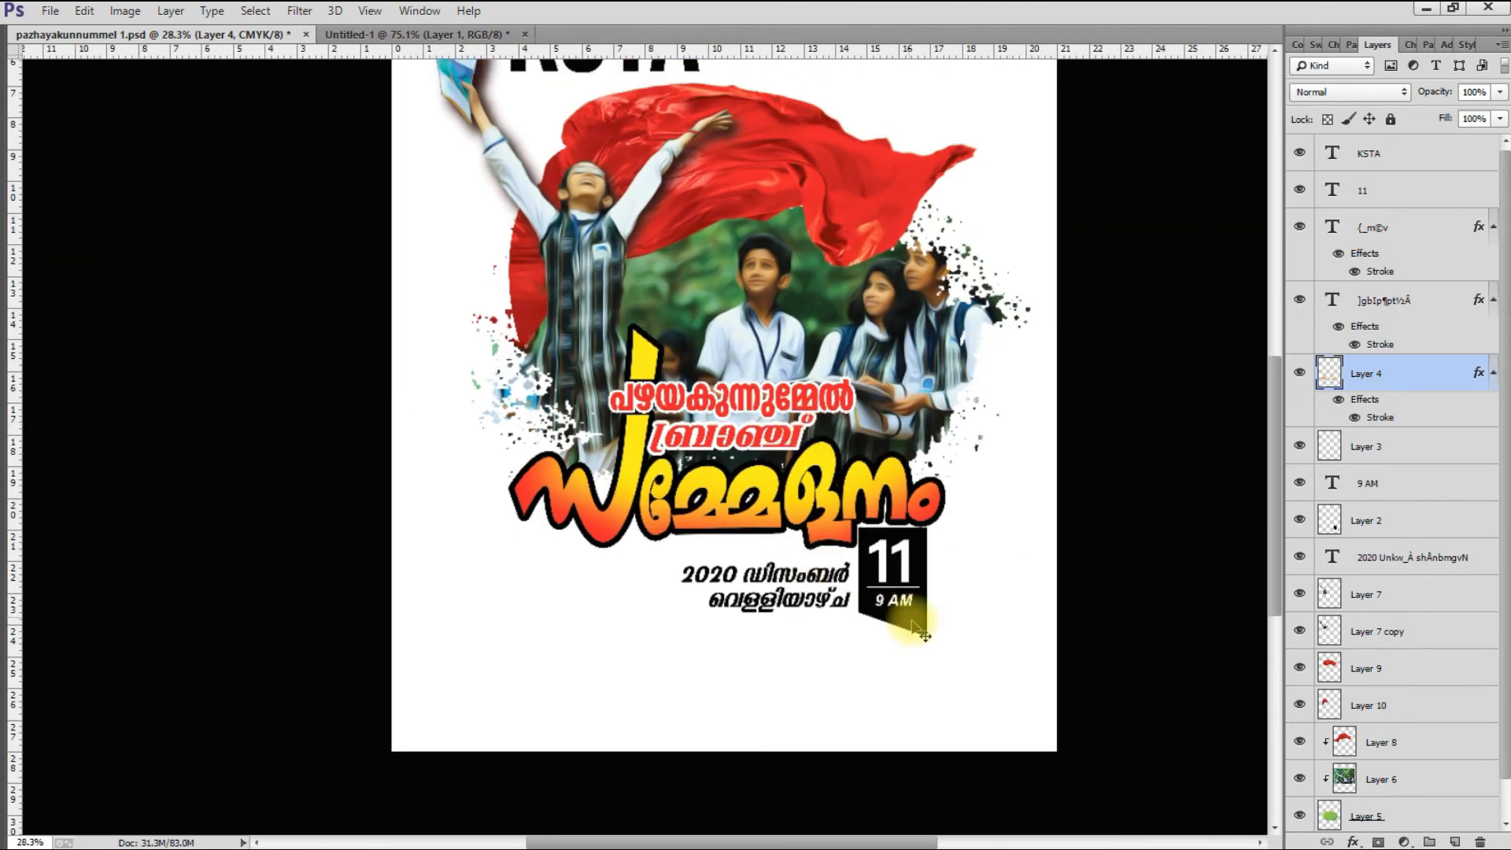
left_click(909, 617)
scroll(769, 452, "up", 8)
key("ctrl+t")
left_click_drag(735, 384, 1002, 425)
right_click(928, 295)
left_click(949, 308)
key("g")
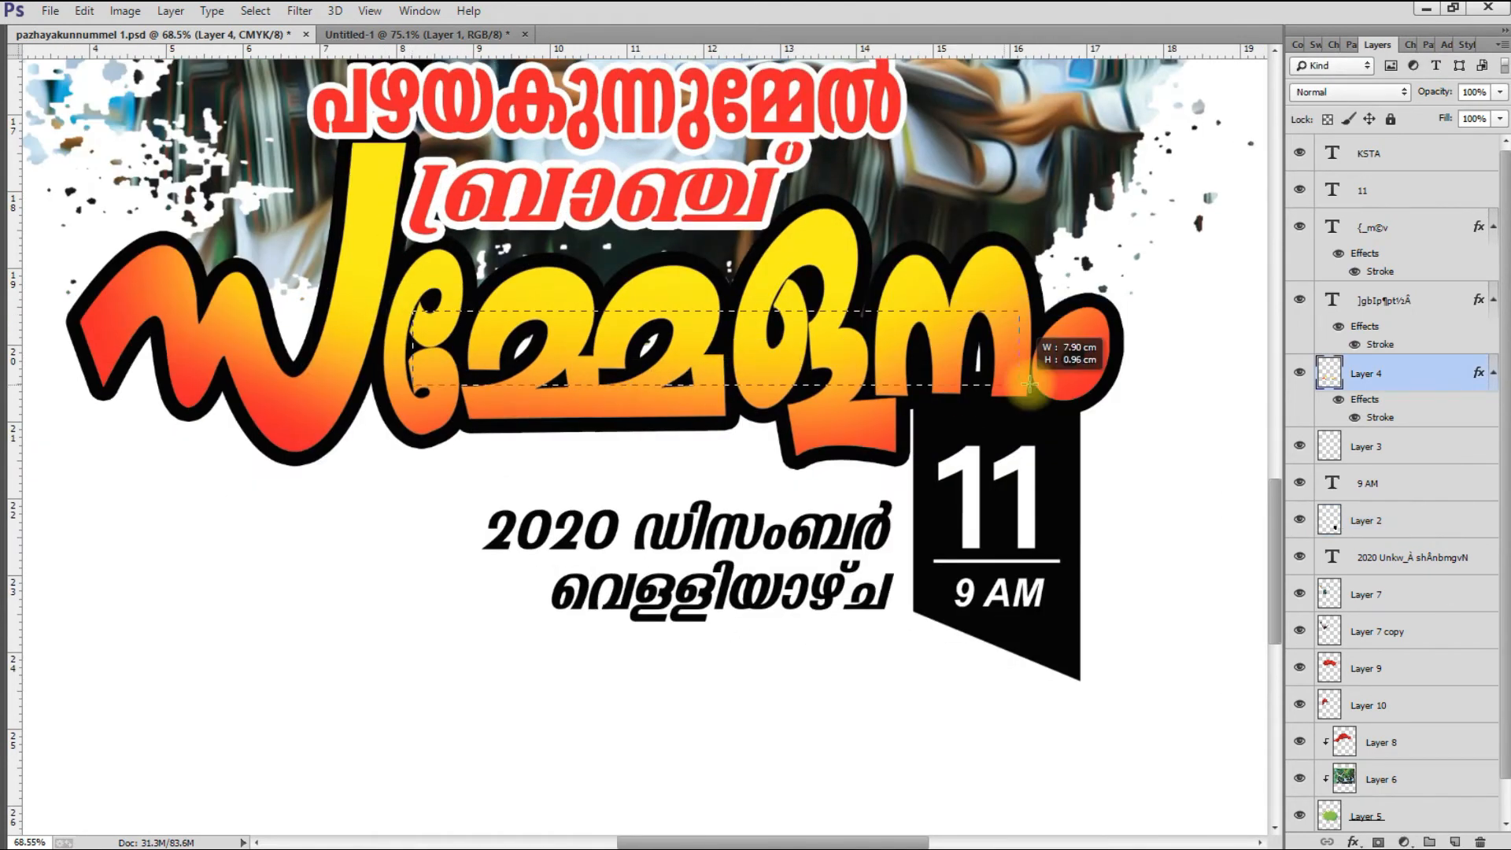
key("ctrl+shift+alt+n")
key("alt+Delete")
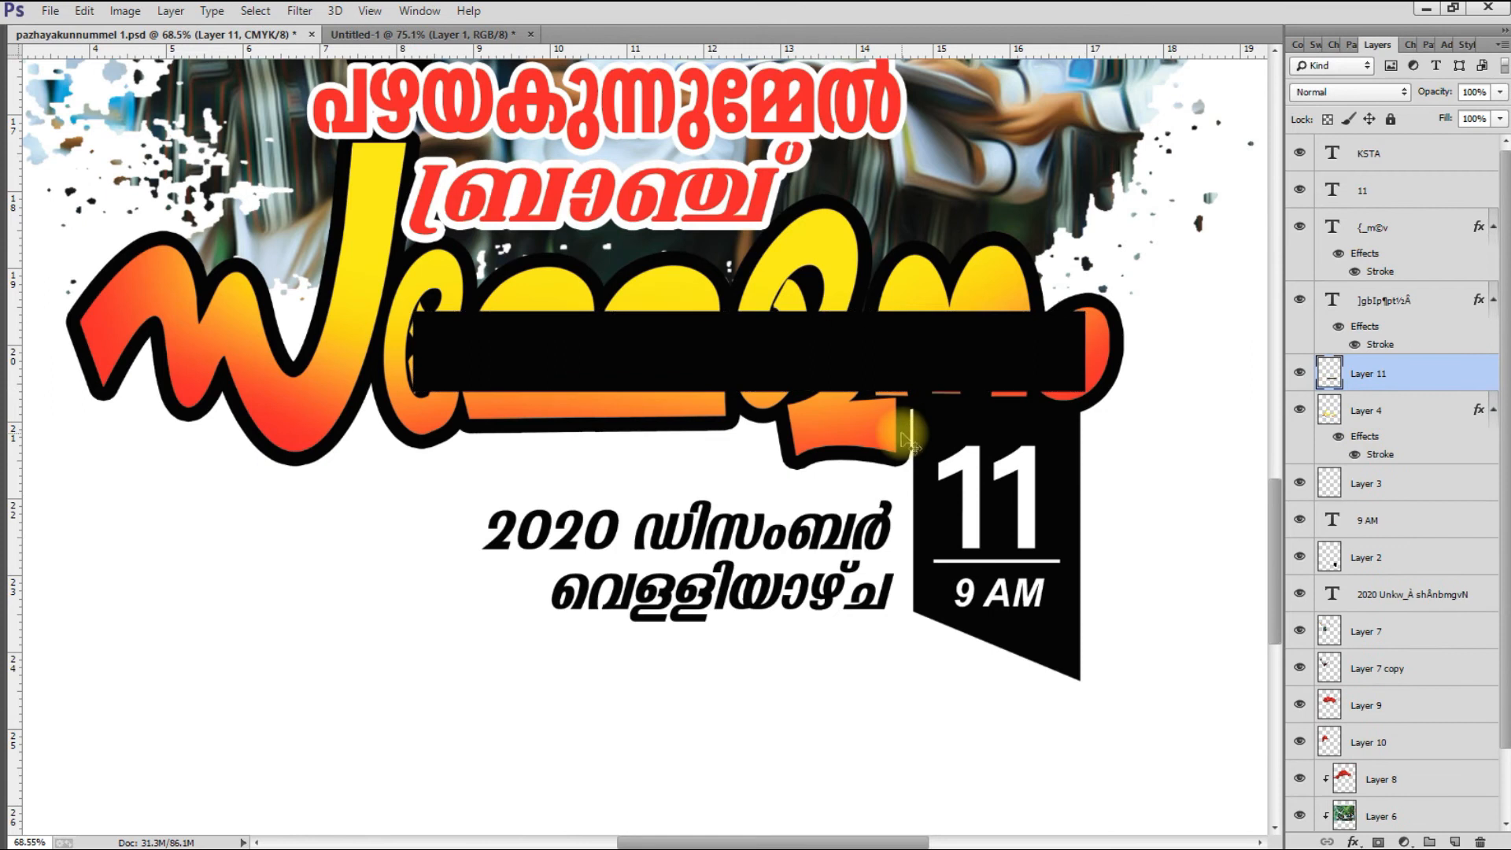
key("ctrl+d")
key("ctrl+bracketleft")
Select the date ribbon layer and save the poster file
left_click(1048, 607, "ctrl")
scroll(1034, 610, "down", 1)
scroll(1012, 565, "down", 3)
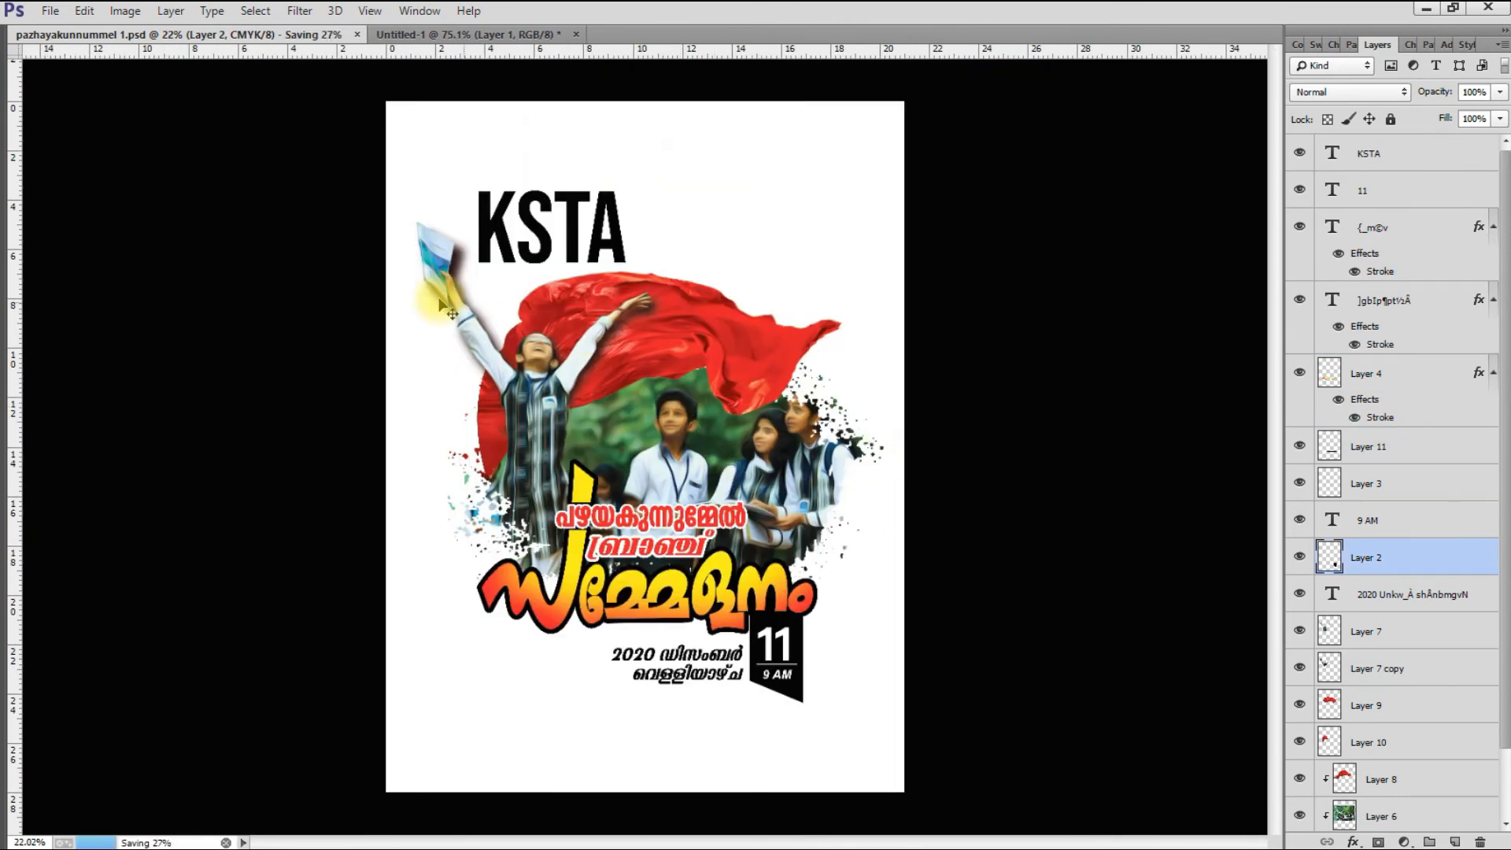
Duplicate the girl's shadow layer, hide the duplicate, and make the original shadow layer active for erasing
scroll(472, 315, "up", 5)
left_click(691, 307, "ctrl")
left_click_drag(500, 239, 623, 417)
key("ctrl+j")
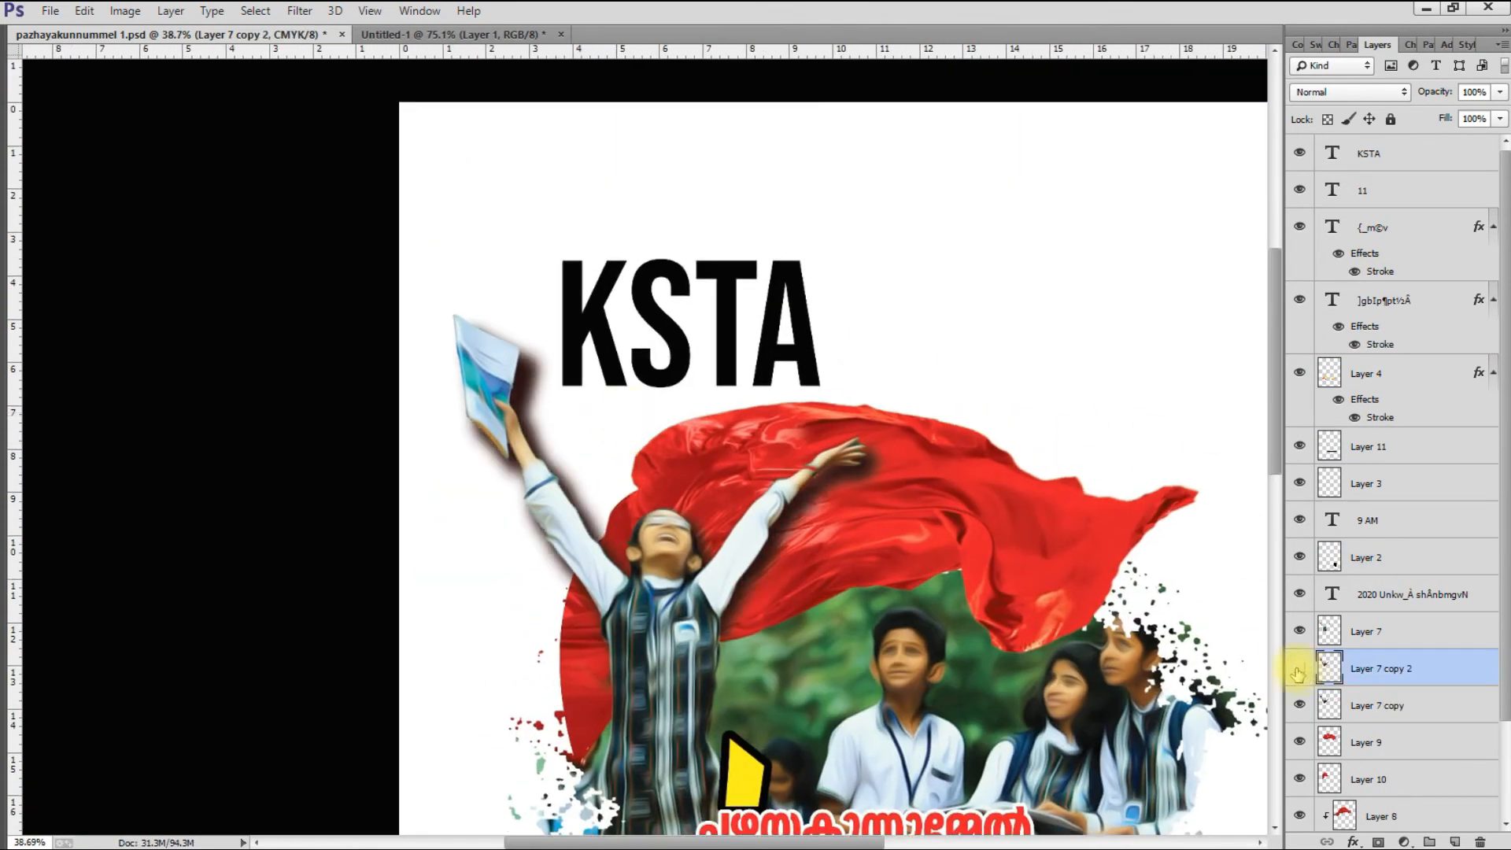
left_click(1299, 671)
left_click(1374, 705)
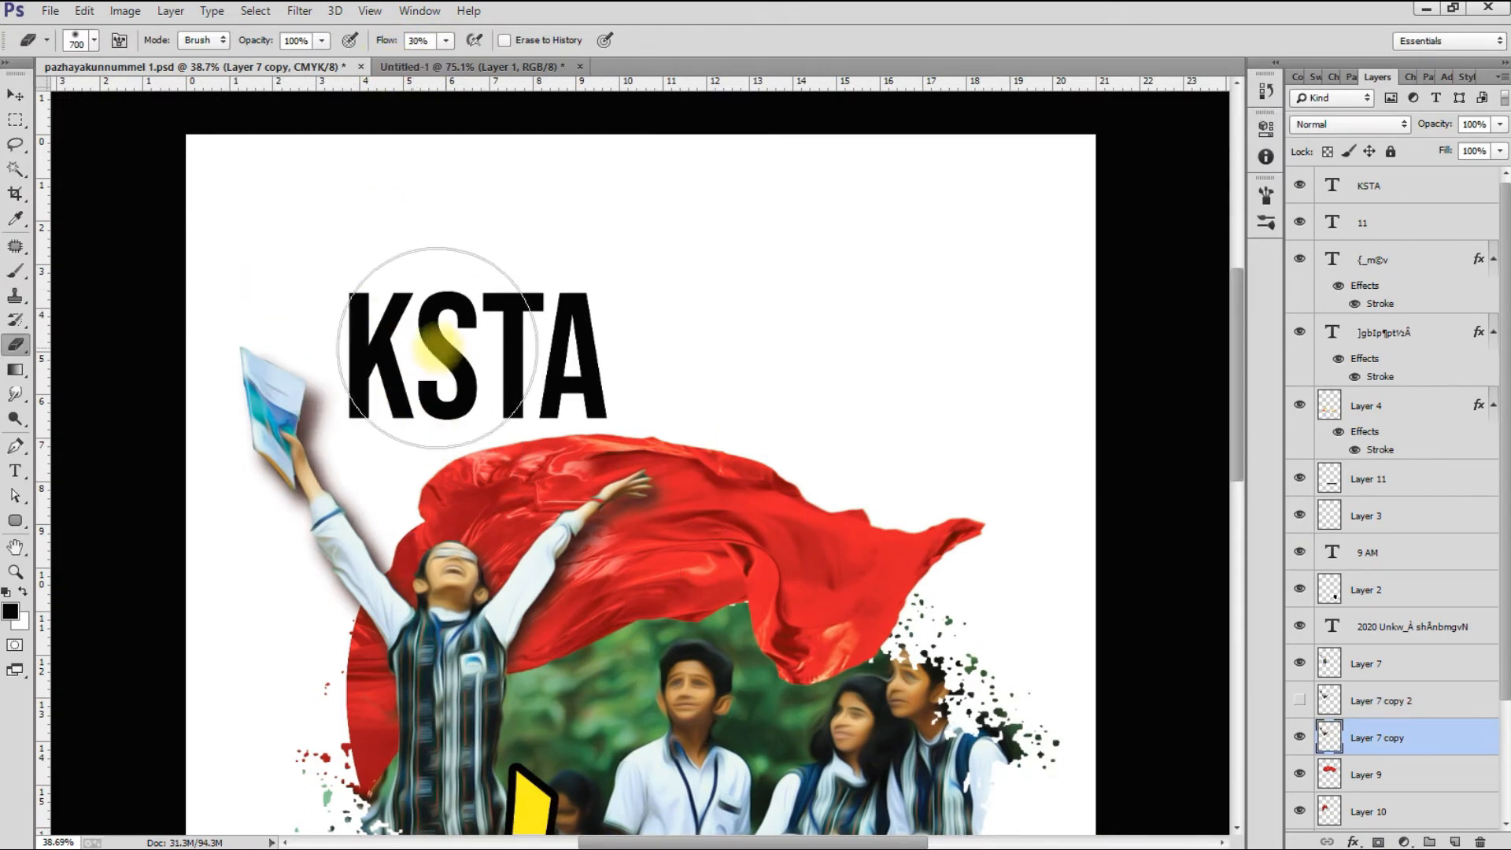
key("Tab")
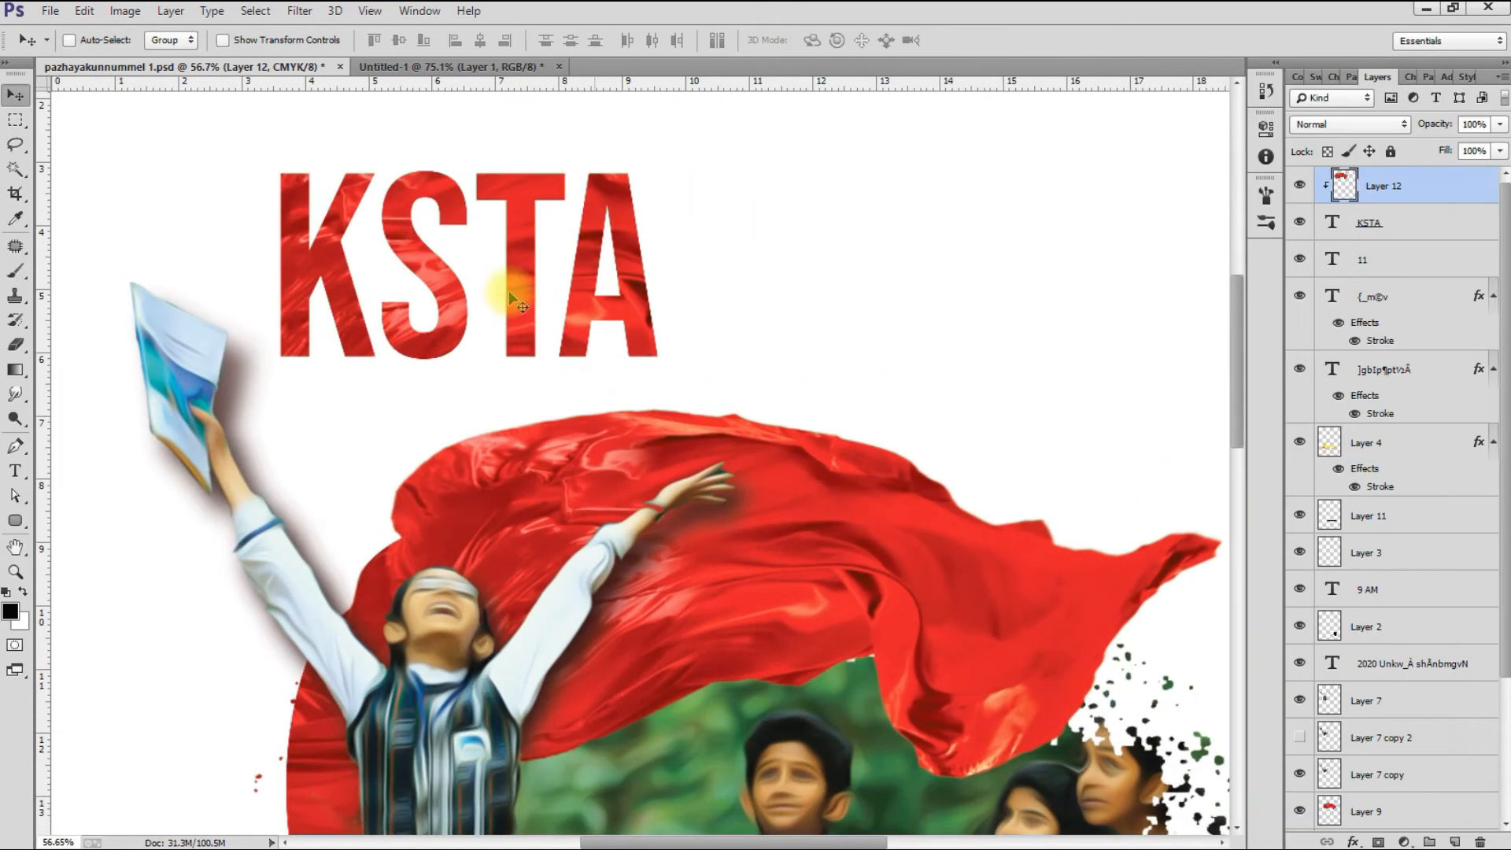
Split the branch committee text near the KSTA heading into two lines, പഴയകുന്നുമ്മേൽ and ബ്രാഞ്ച് കമ്മിറ്റി
key("Tab")
scroll(716, 344, "down", 5)
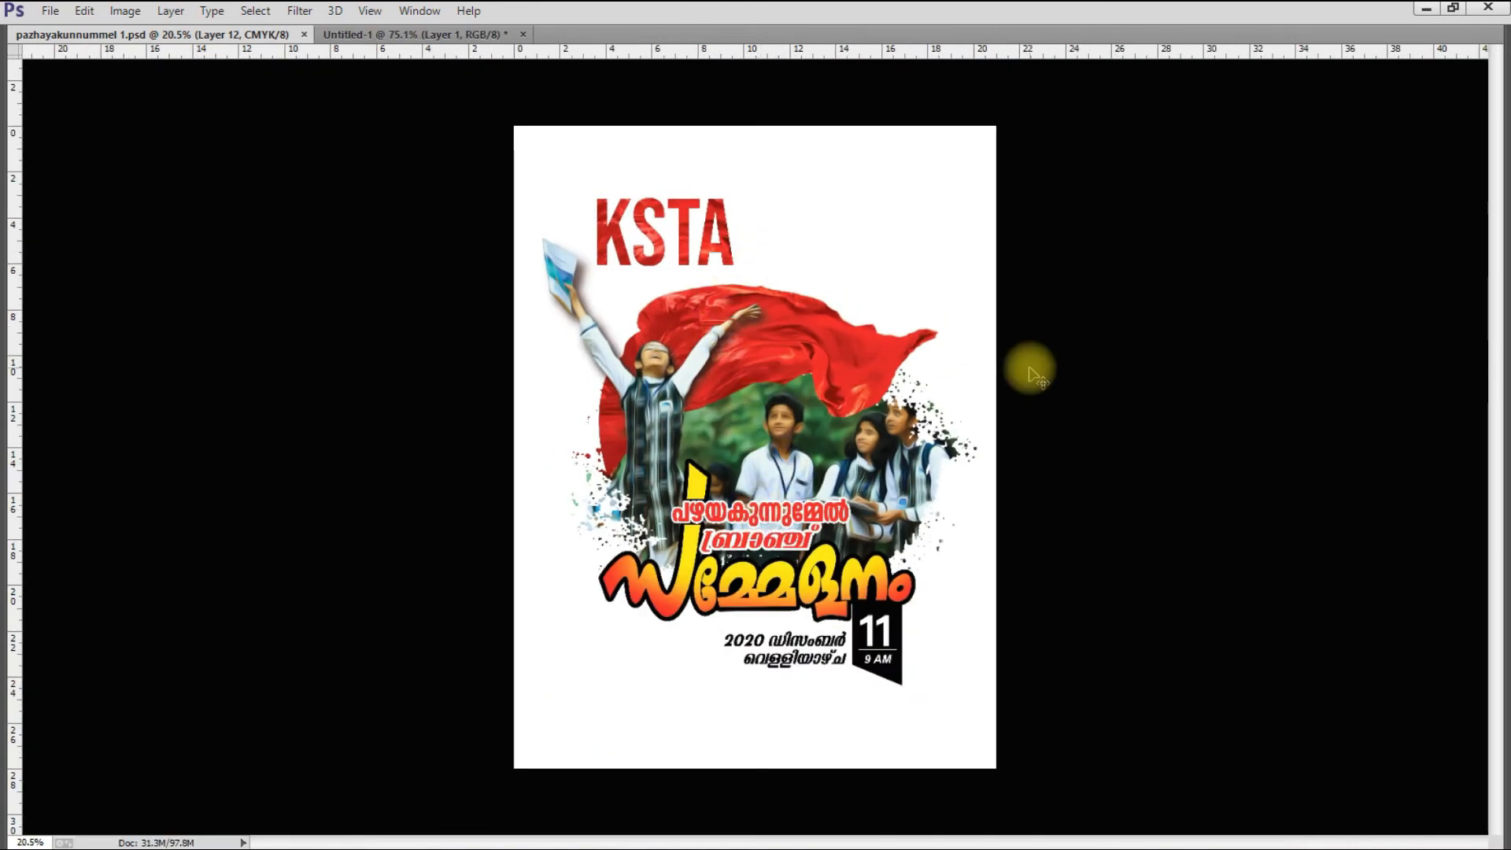
scroll(782, 566, "up", 5)
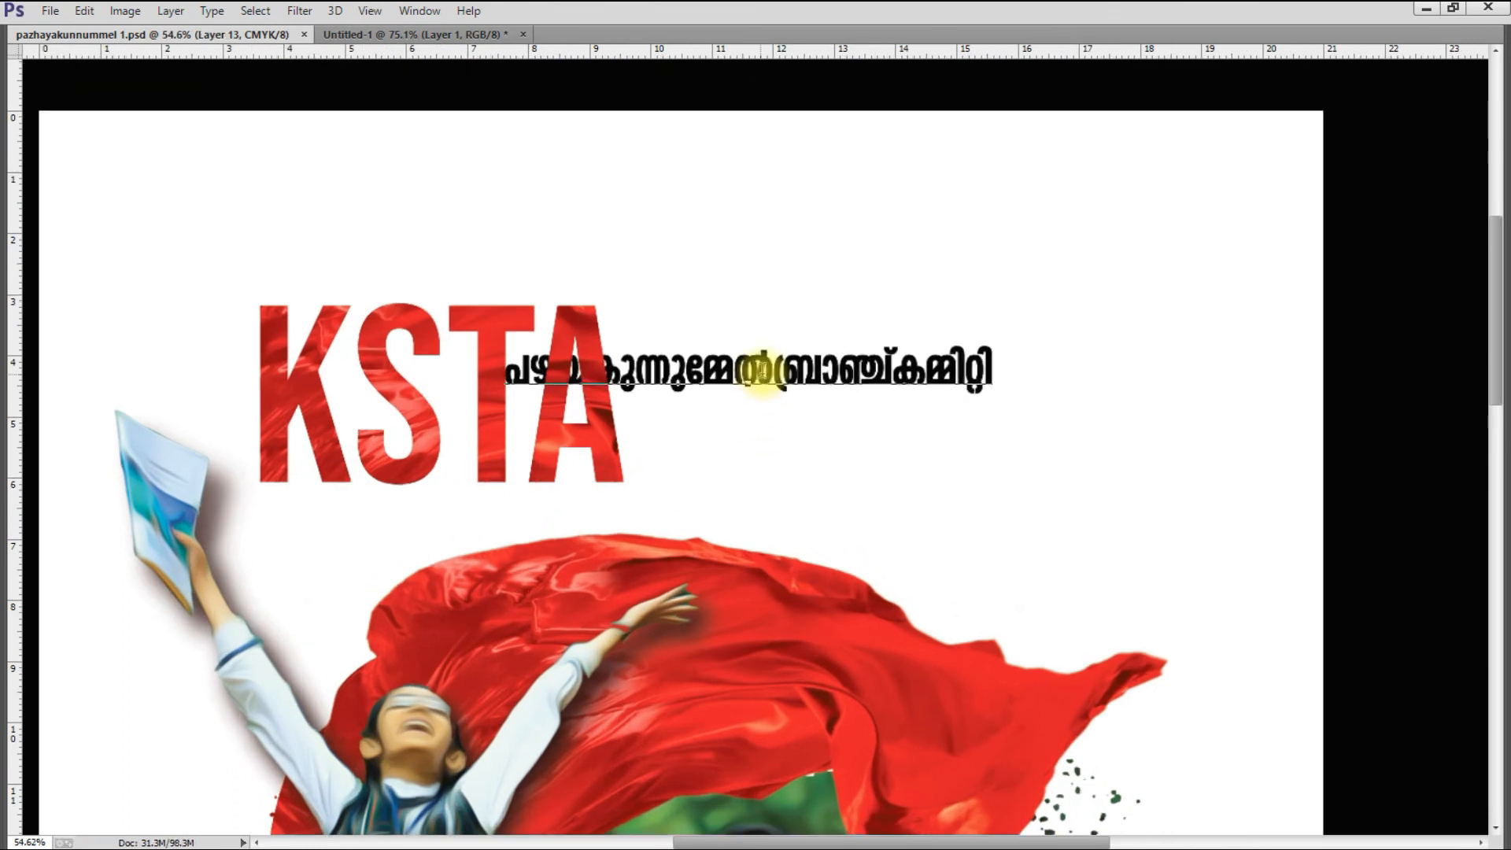
left_click(870, 370)
key("Return")
left_click(708, 449)
Change the font of the whole two-line committee text to an Apple cards typeface
key("ctrl+a")
key("ctrl+t")
type("Ap")
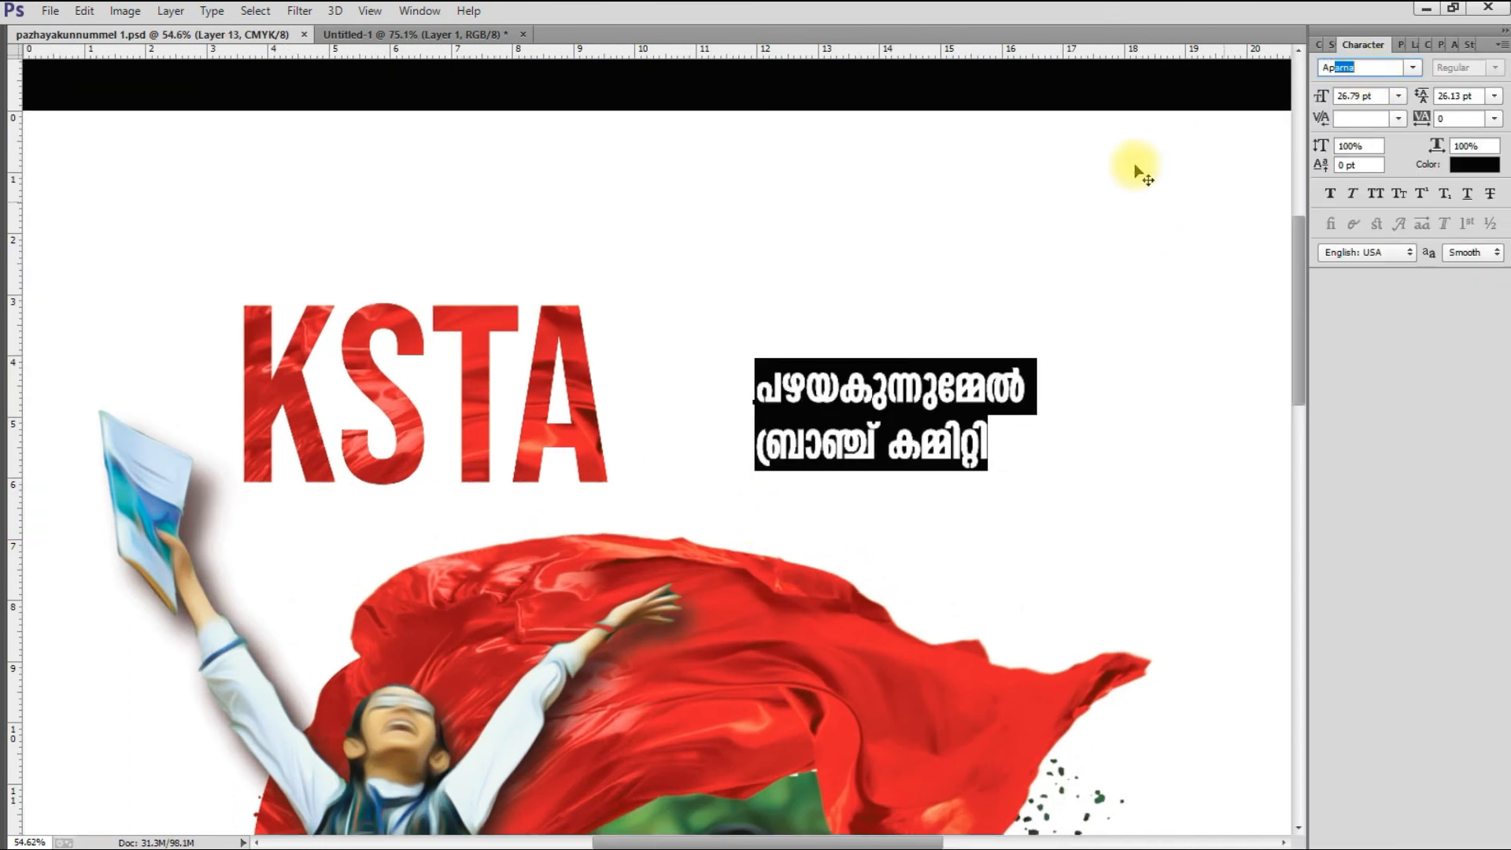
type("ple cards Abbas")
key("Return")
left_click(1412, 69)
left_click(1296, 567)
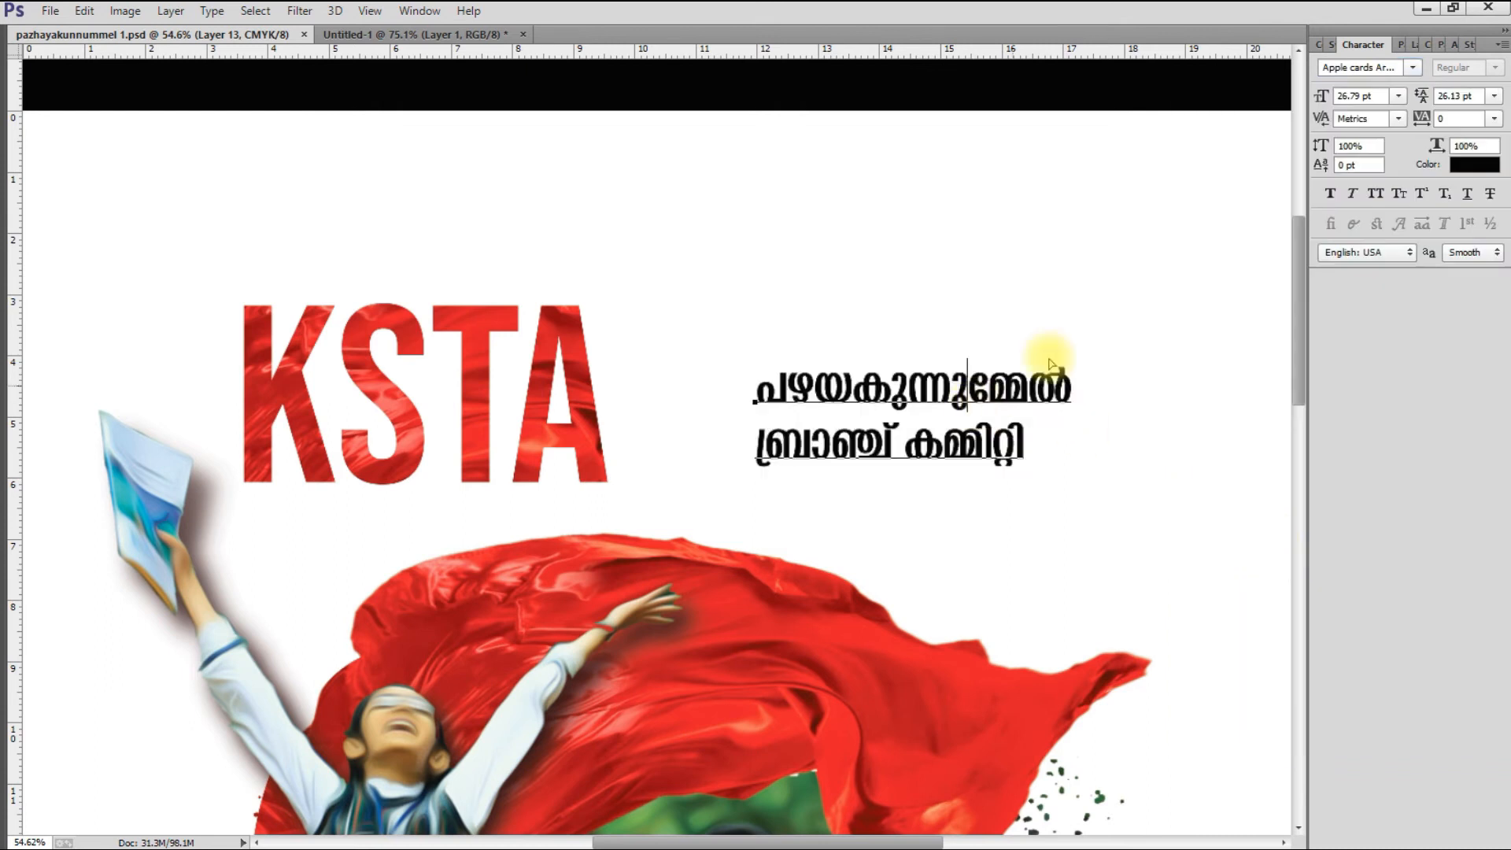
Set the committee text's leading to 23.13 pt and place it directly beside the KSTA heading
left_click(1452, 95)
key("ctrl+Return")
left_click_drag(924, 444, 798, 473)
Select all the poster artwork together and move it slightly down the page
scroll(797, 476, "down", 10)
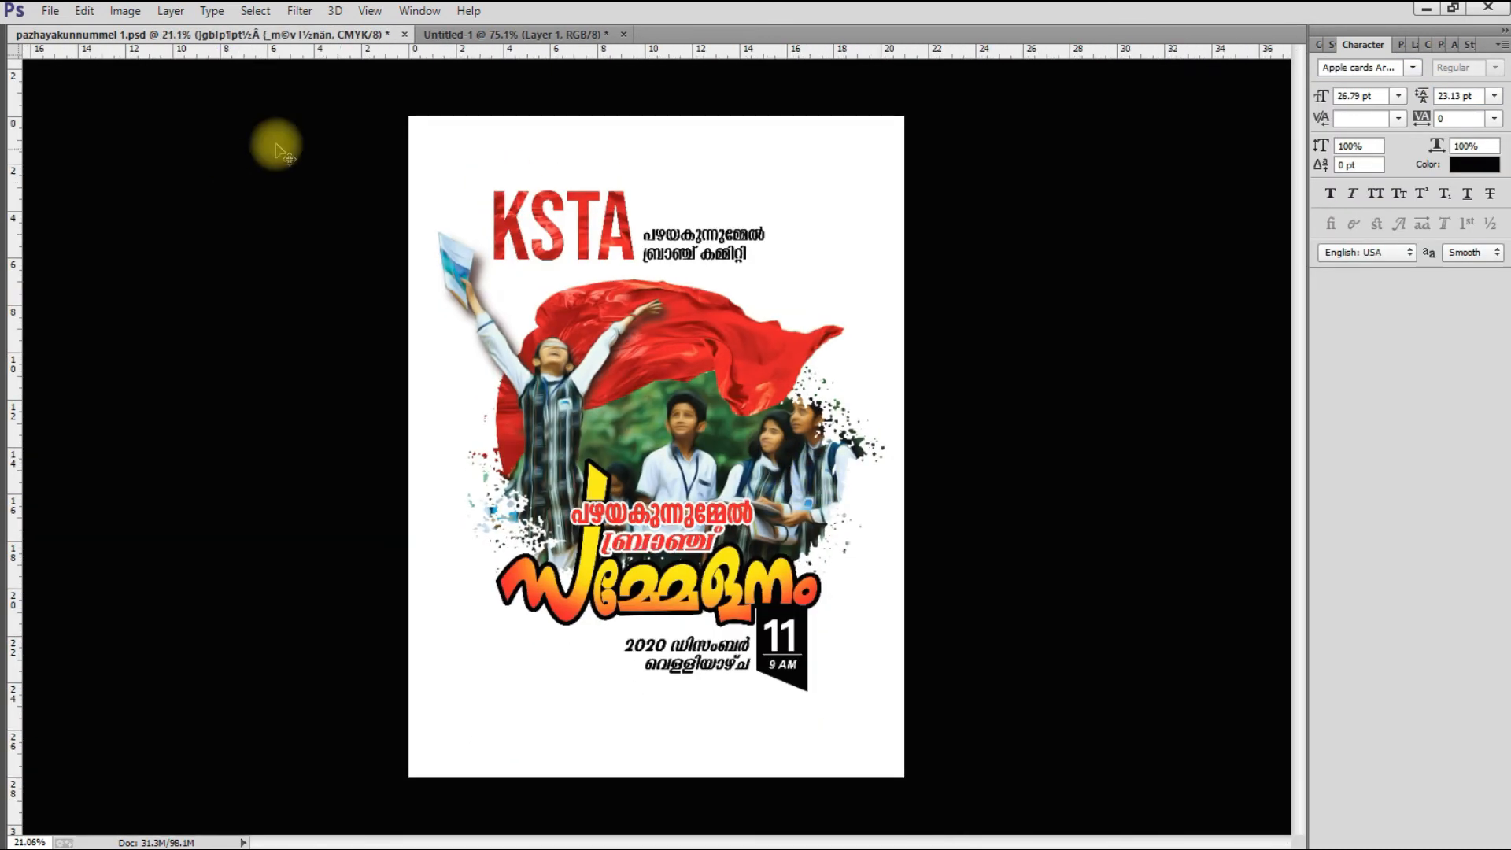
left_click_drag(276, 144, 983, 702)
left_click_drag(758, 383, 760, 401)
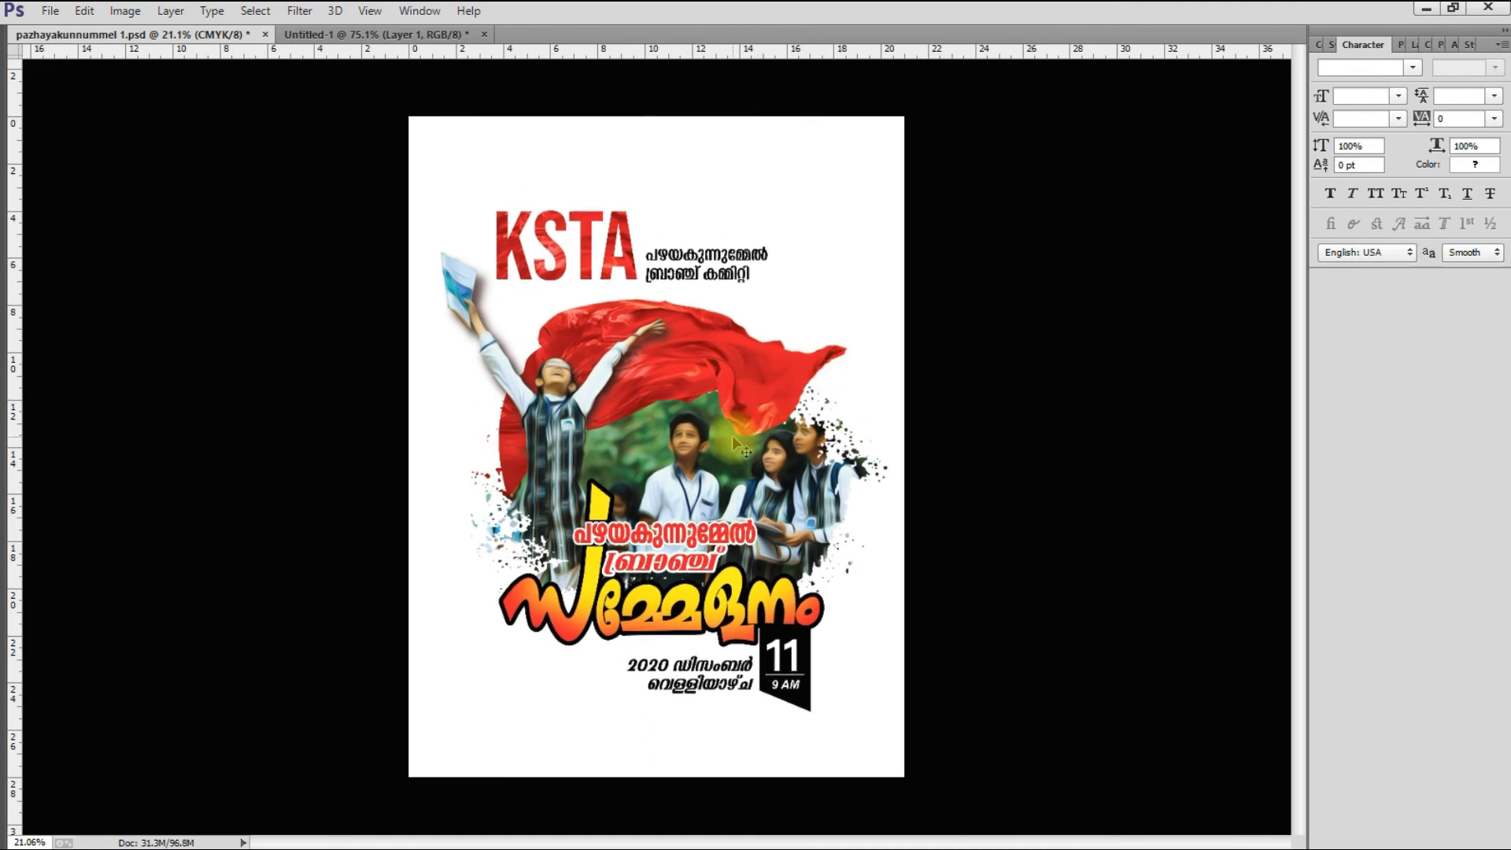
Add a drop shadow to the red flag layer and accept its shadow color
scroll(733, 438, "up", 8)
right_click(771, 388)
left_click(782, 399)
key("alt+l")
key("y")
key("d")
left_click(842, 628)
key("Return")
left_click(999, 599)
Add a new layer above the students' photo and paint on it with the Brush tool
scroll(757, 458, "down", 4)
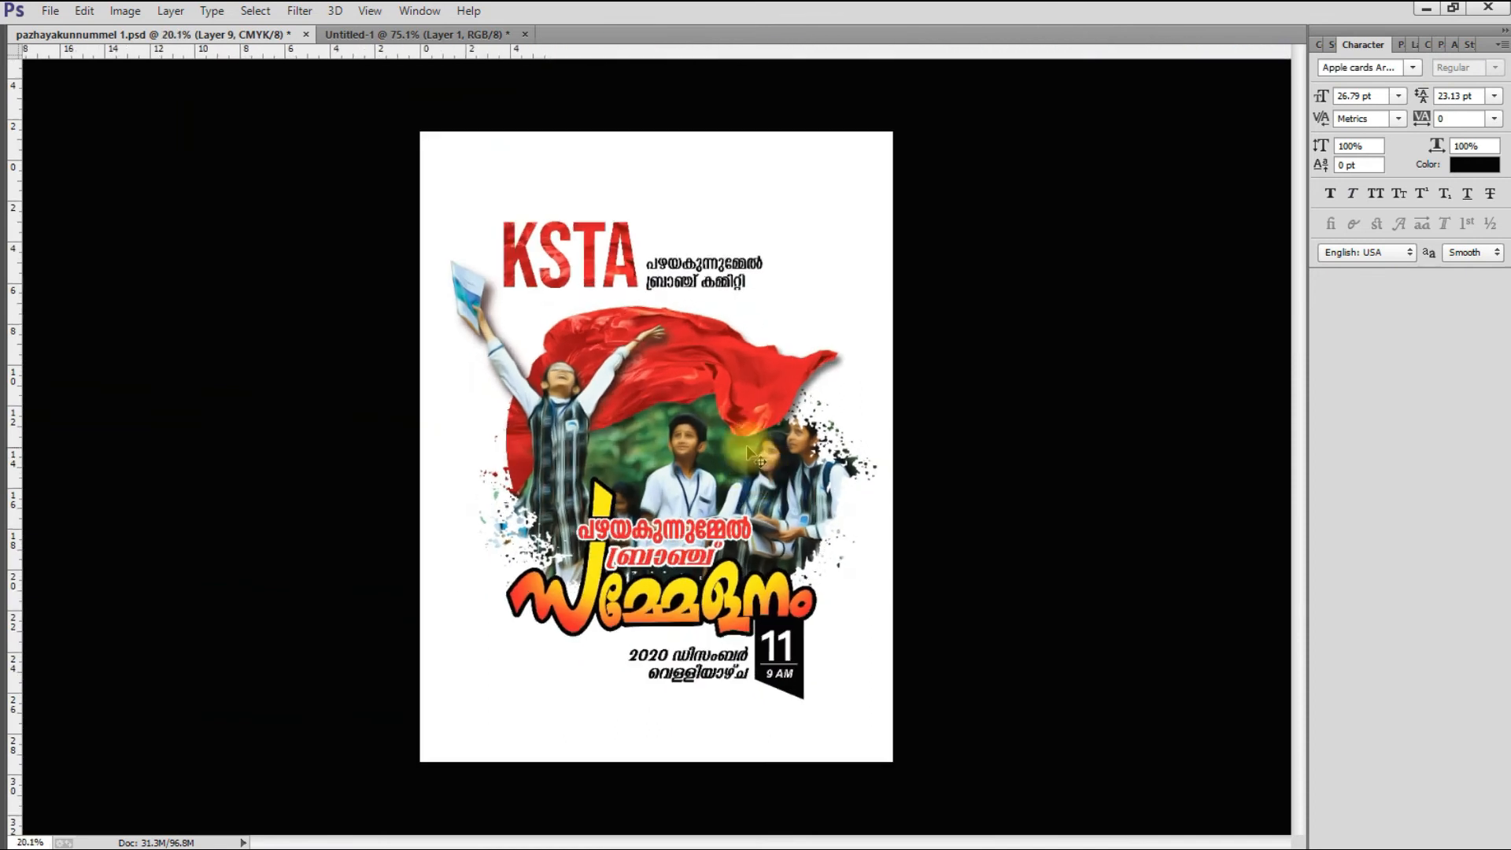
scroll(758, 461, "up", 5)
right_click(533, 462)
left_click(578, 475)
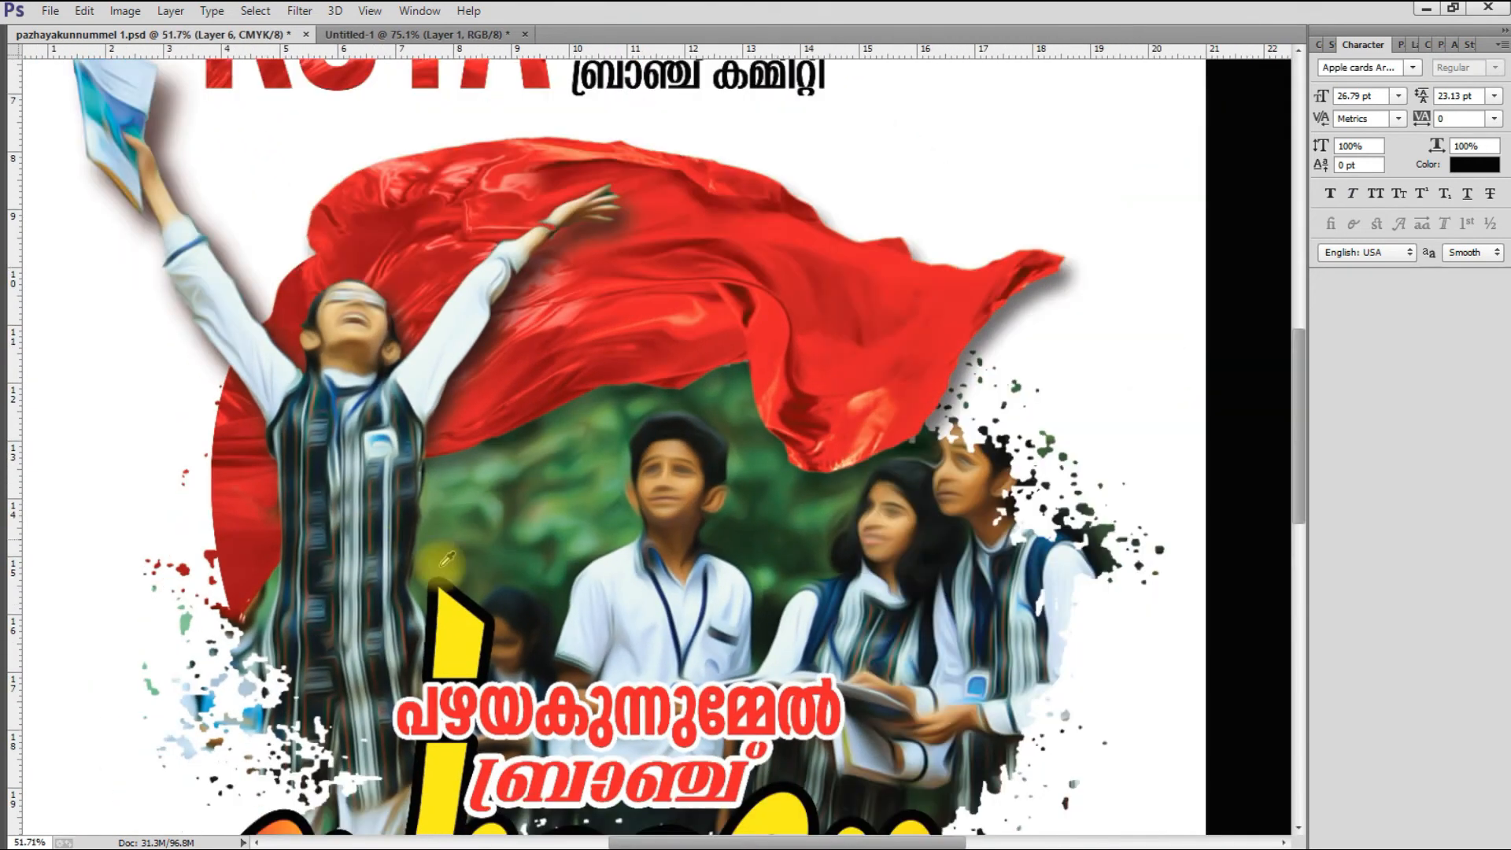
key("ctrl+shift+n")
key("Return")
key("Tab")
key("Tab")
key("b")
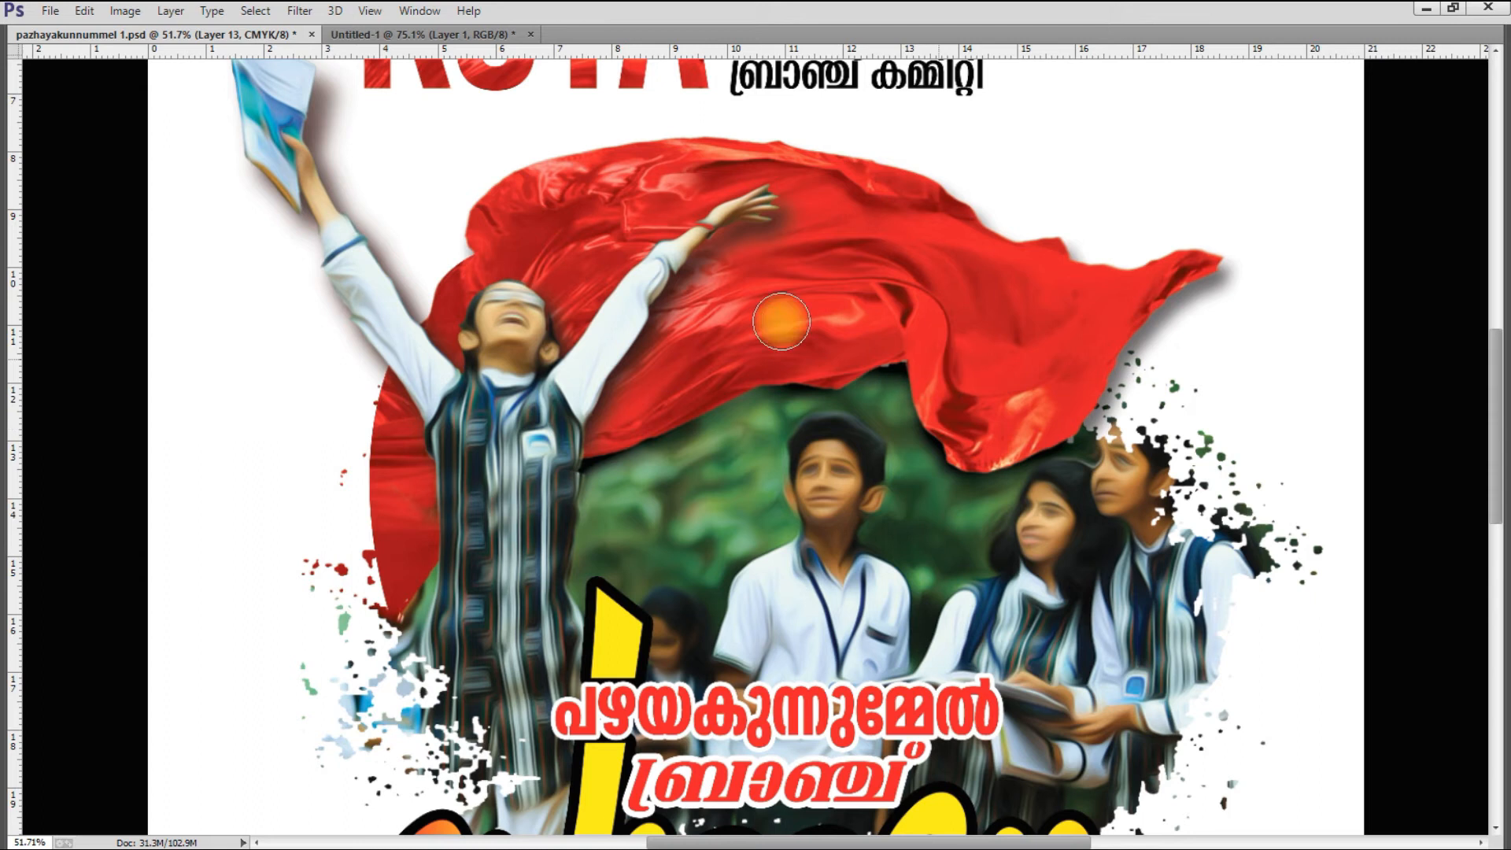
Examine the edge of the girl's cutout up close and the overall poster composition
scroll(745, 536, "down", 3)
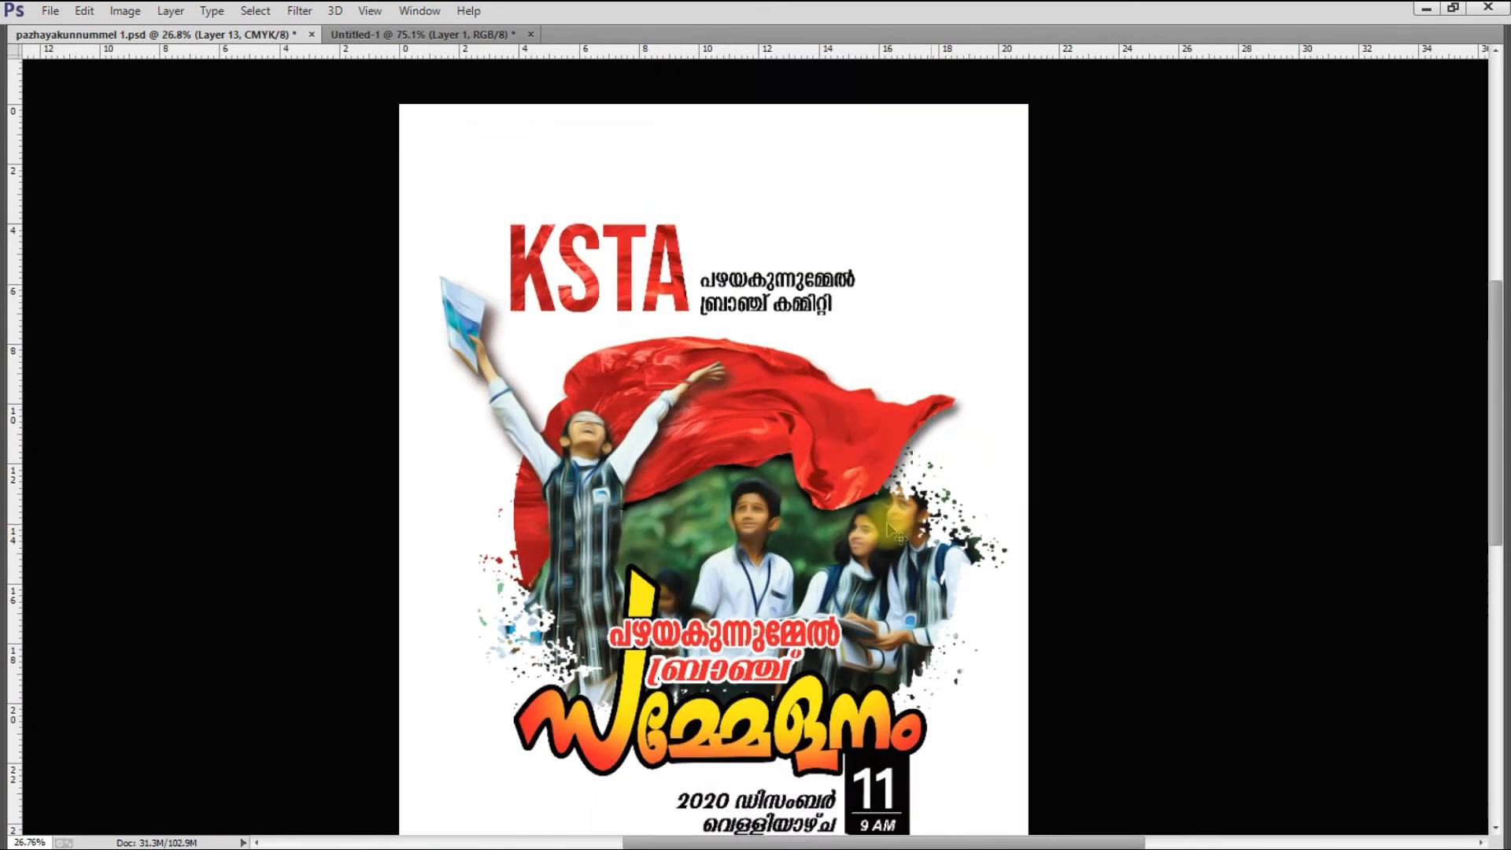
scroll(630, 513, "up", 6)
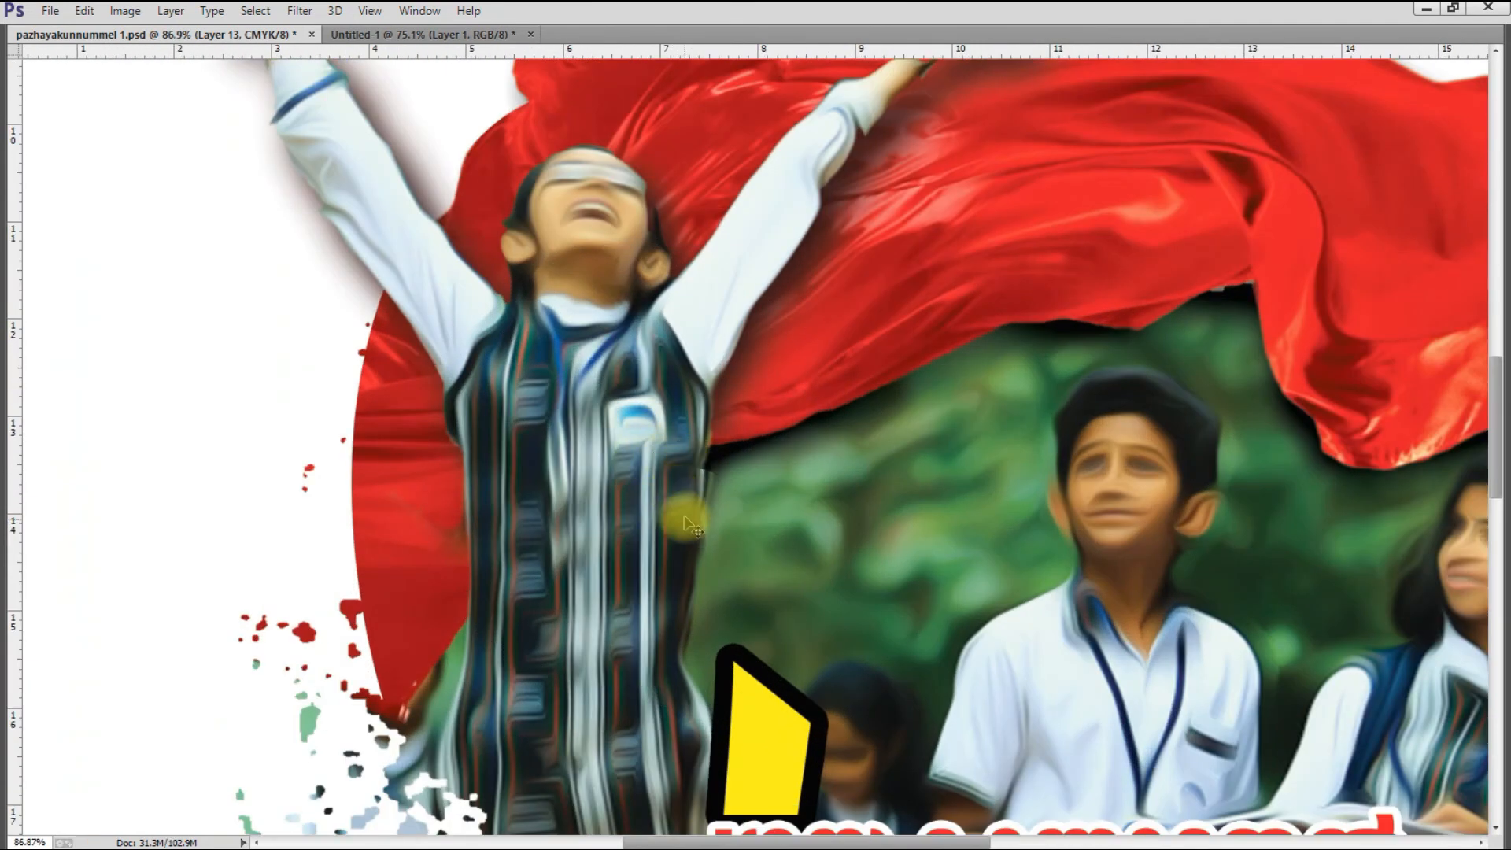
scroll(686, 524, "up", 2)
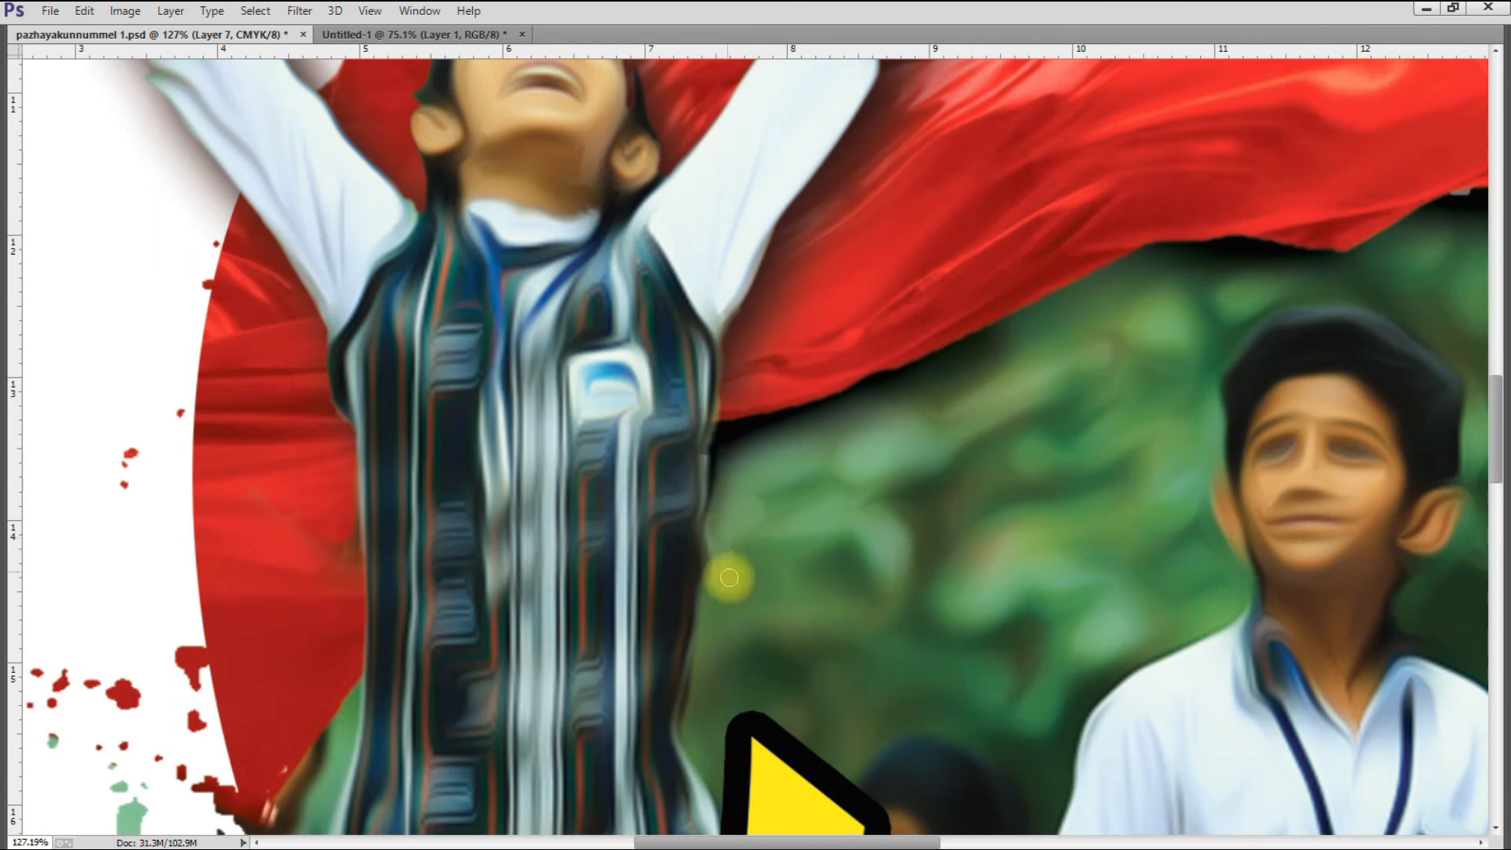
scroll(727, 480, "down", 6)
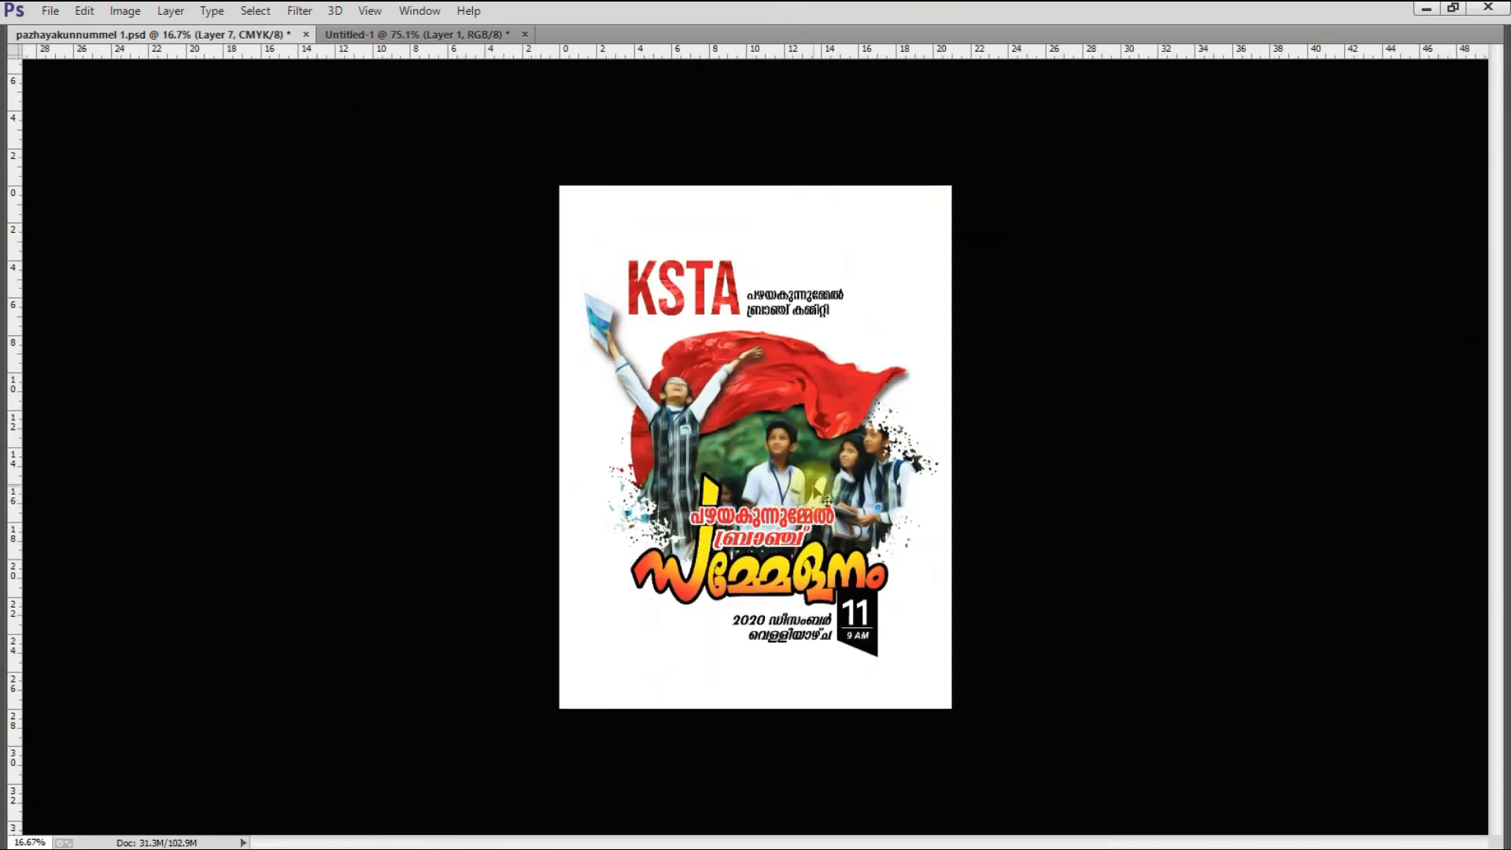
scroll(815, 492, "down", 1)
scroll(894, 521, "up", 2)
left_click_drag(875, 522, 816, 456)
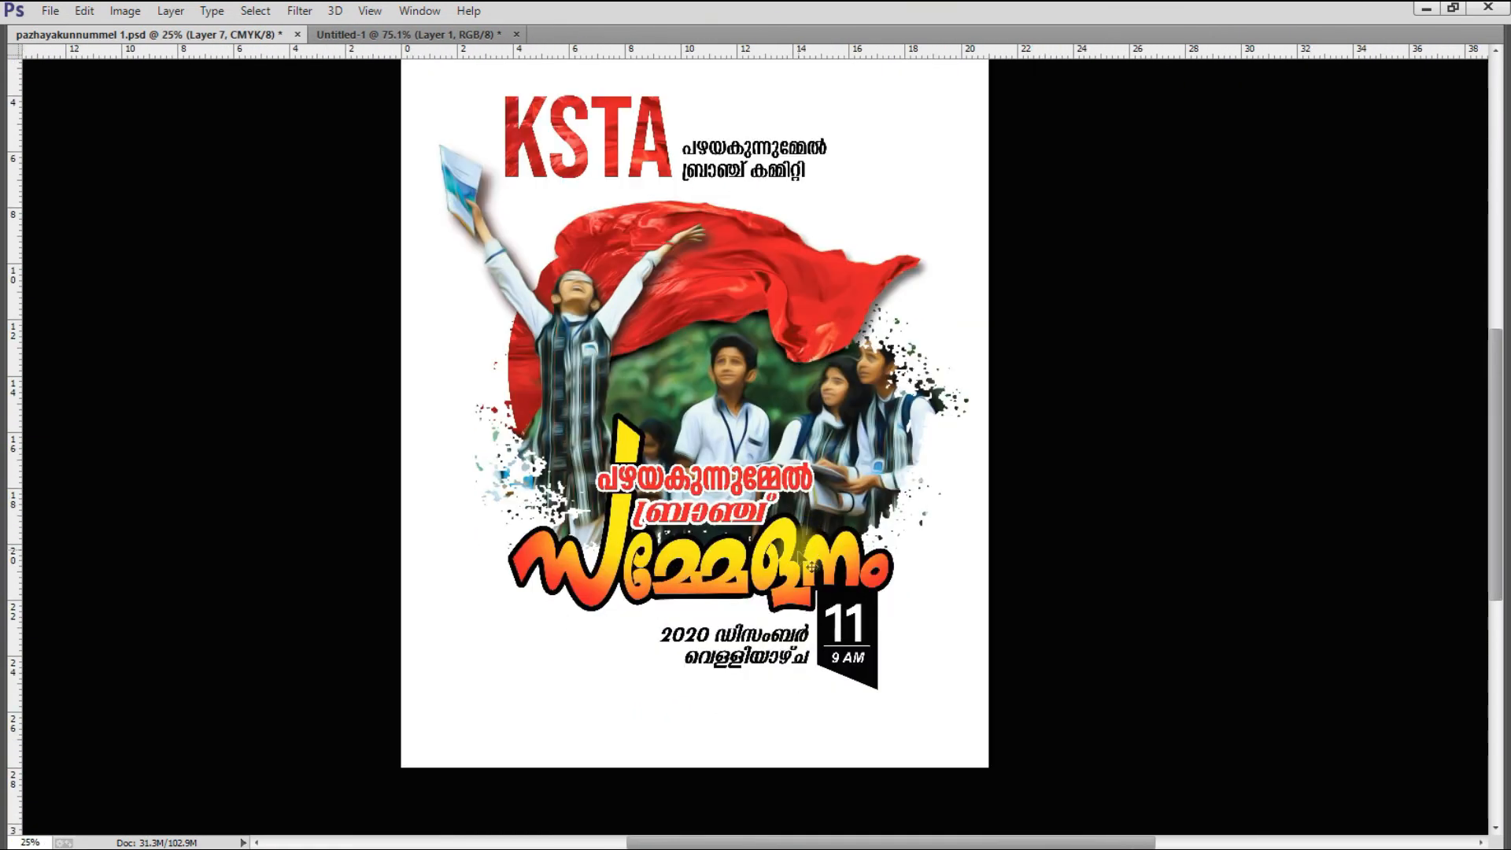
Fill the date ribbon behind 11 and 9 AM with dark green
scroll(887, 708, "down", 1)
scroll(897, 712, "up", 3)
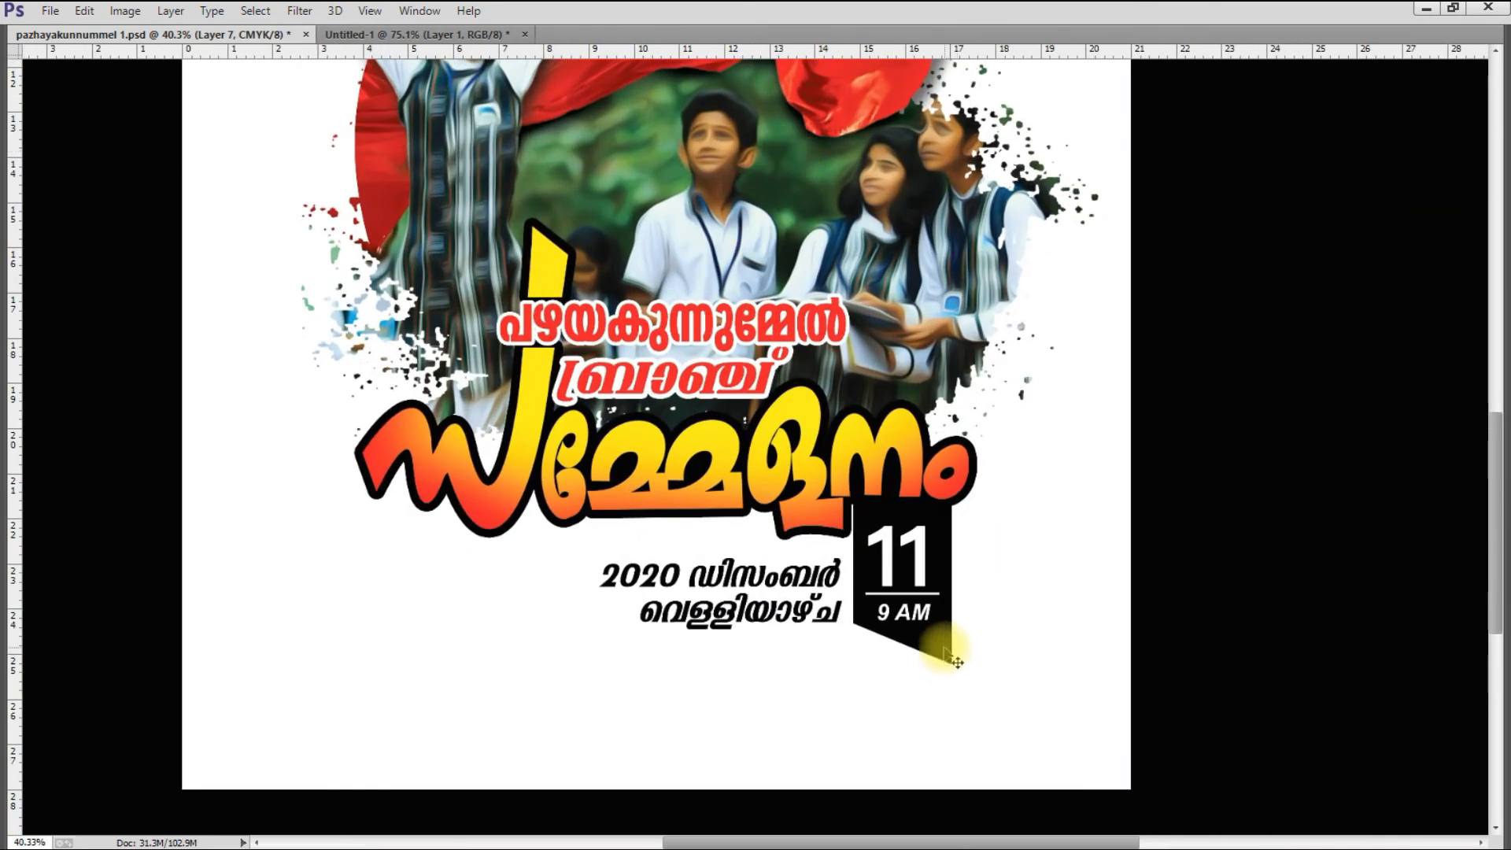
key("Delete")
key("Tab")
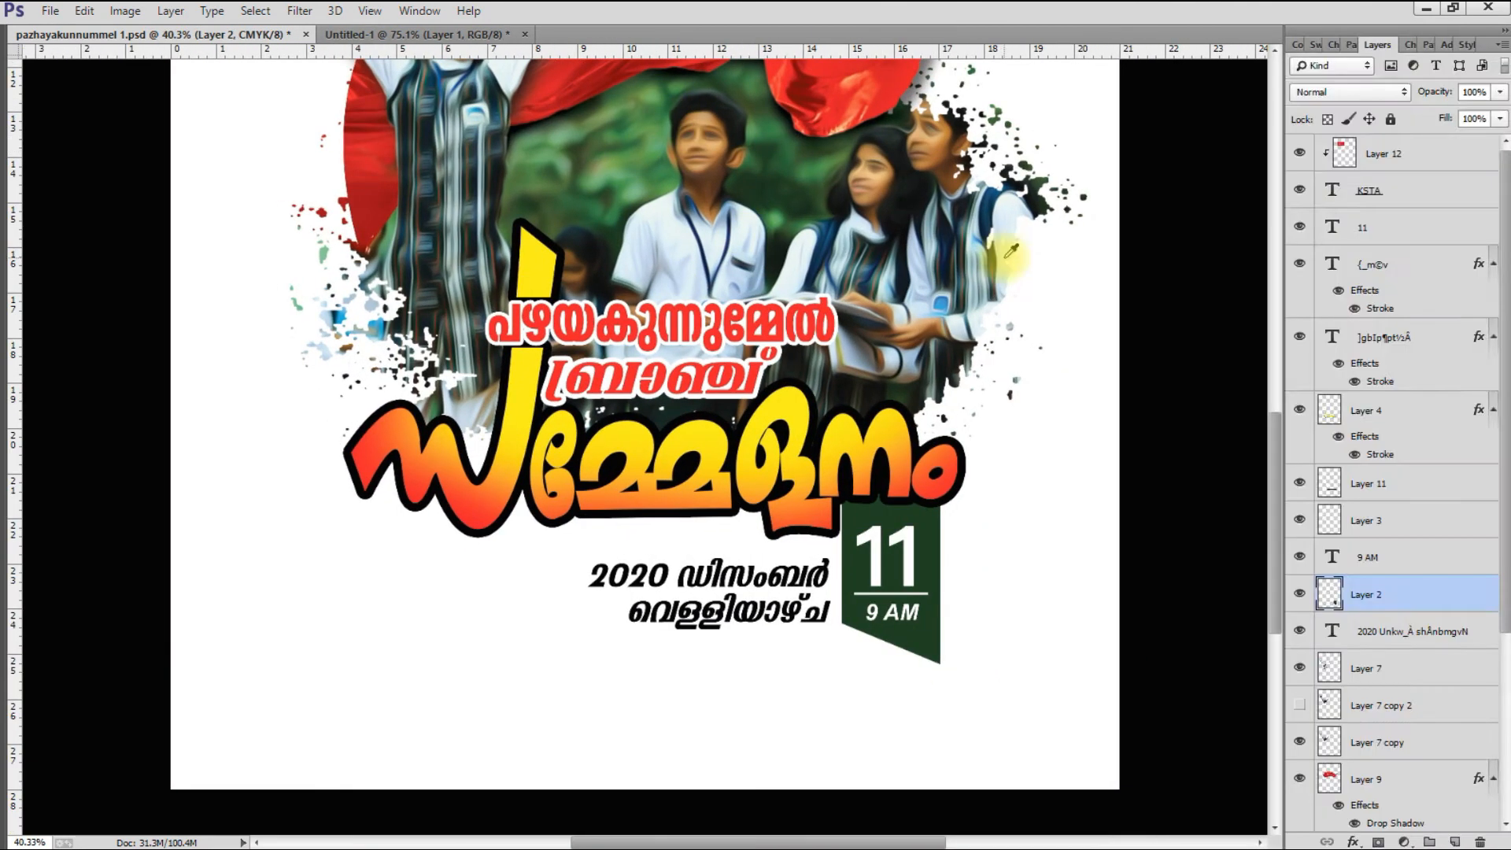
Brush a lighter green into the selected ribbon's lower part, keeping its upper edge dark
key("F7")
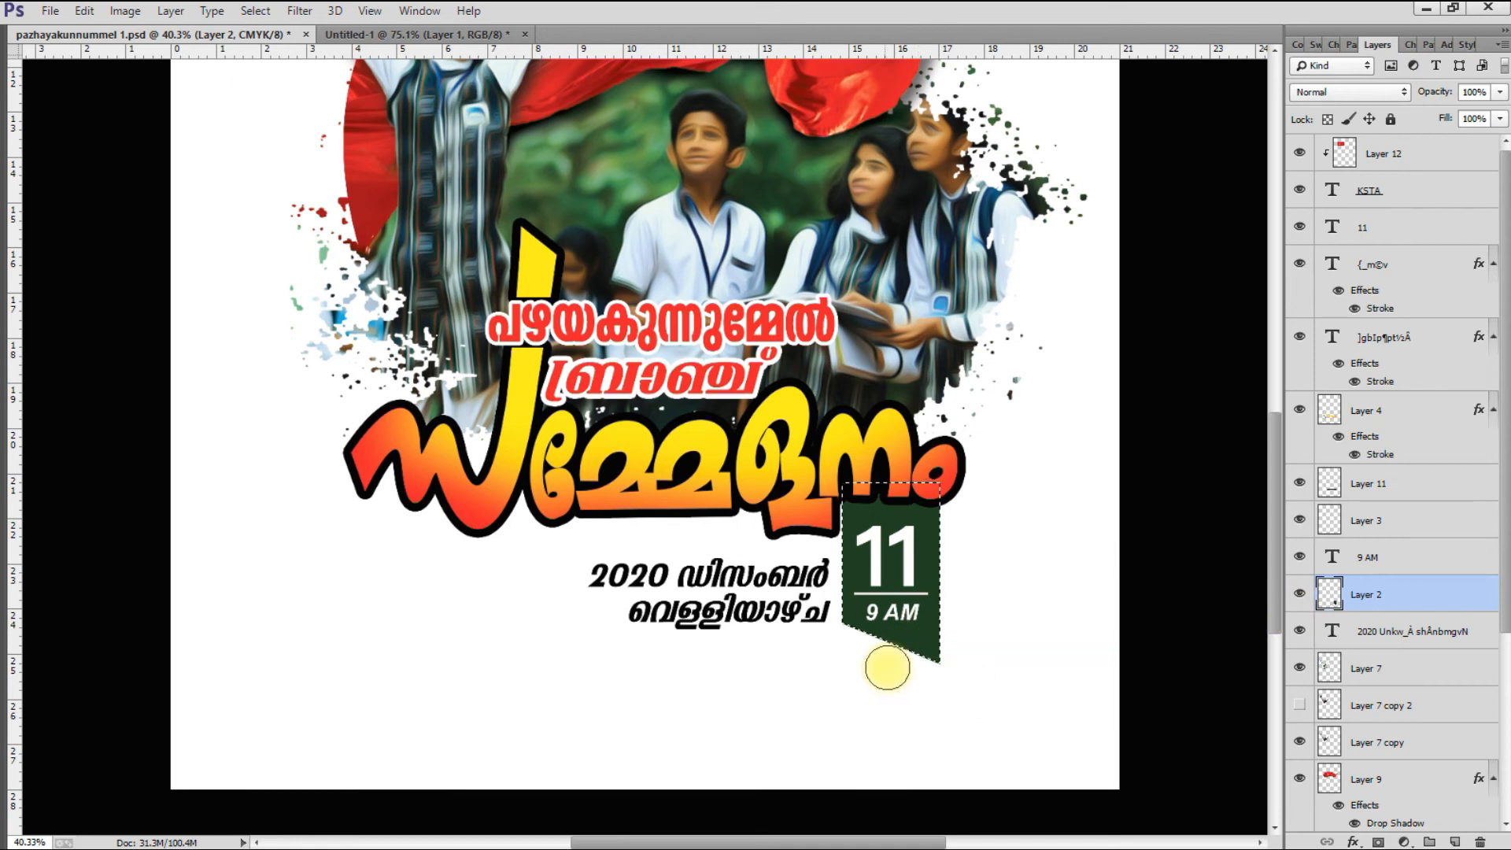
key("[")
key("[")
left_click_drag(906, 680, 826, 694)
scroll(864, 586, "up", 4)
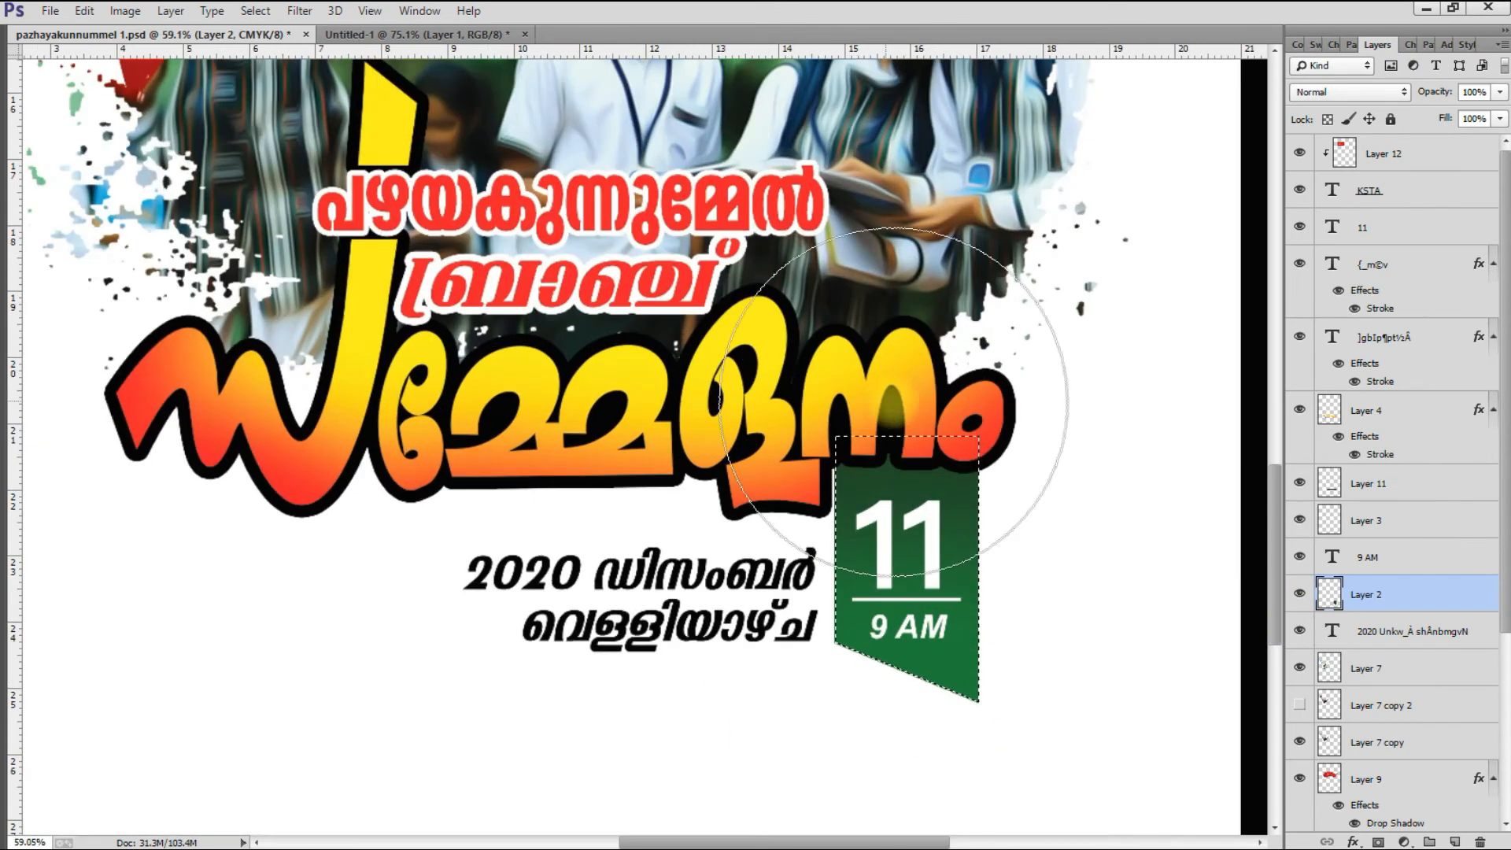
Fill the number 11 on the green ribbon with yellow
left_click(925, 530, "ctrl")
key("F6")
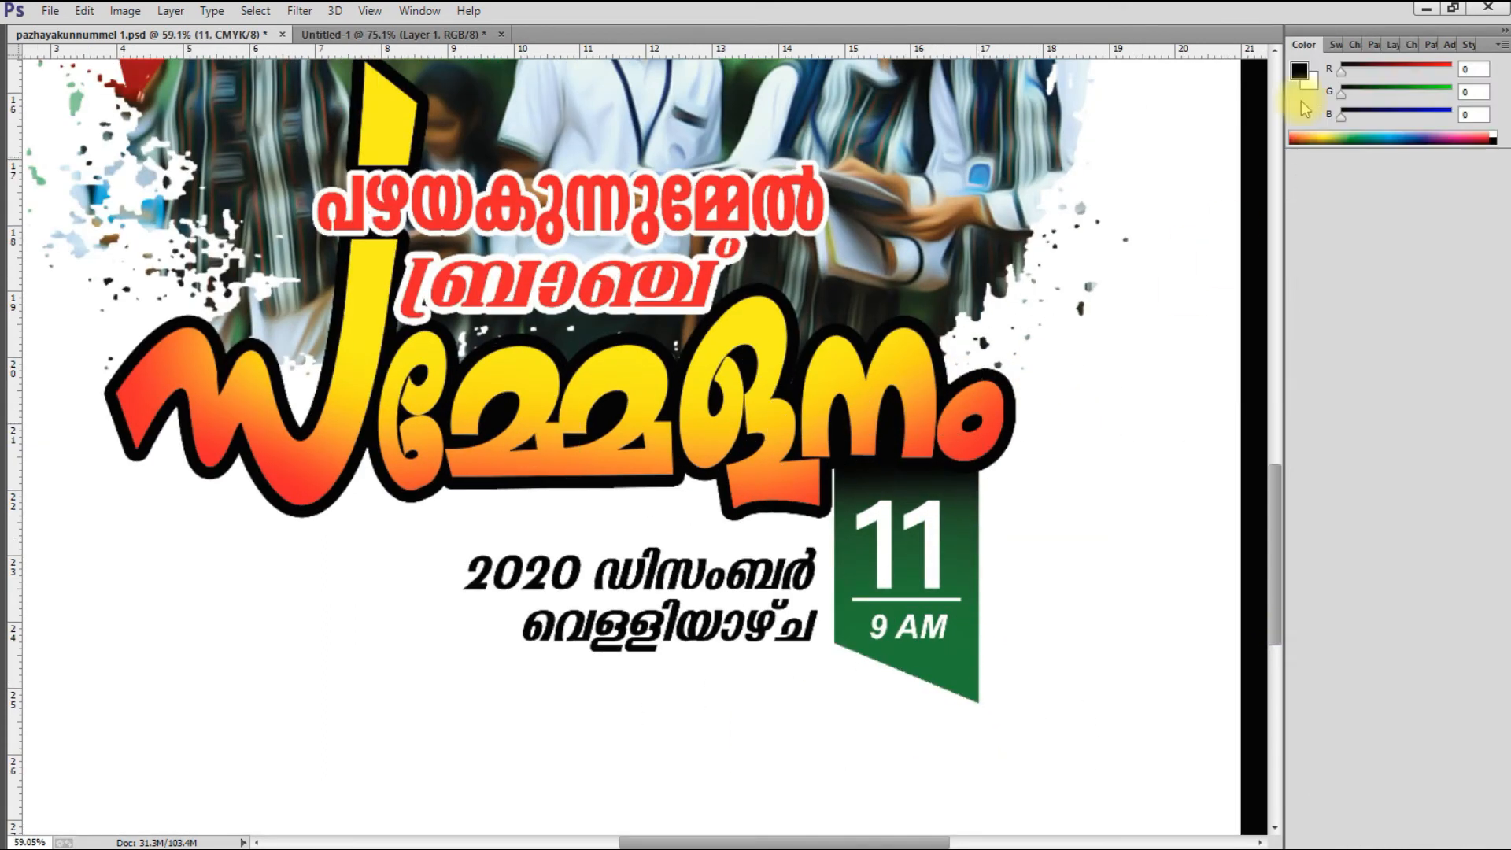
left_click(1333, 46)
Recolor the divider line between 11 and 9 AM yellow and turn it into a double line
scroll(962, 563, "up", 4)
right_click(907, 624)
left_click(917, 628)
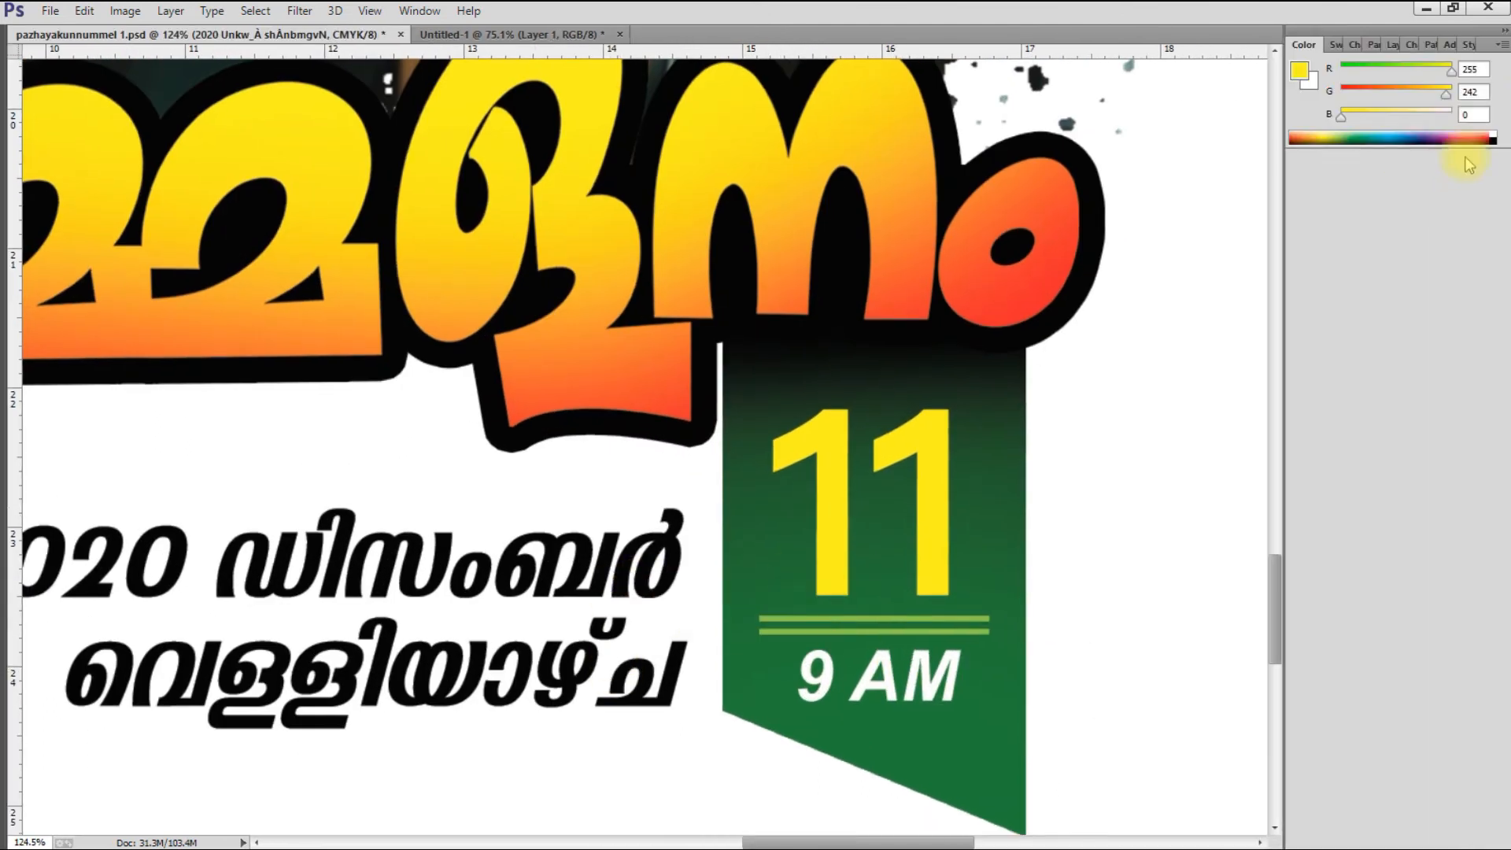
Fill the two-line 2020 ഡിസംബർ വെള്ളിയാഴ്ച date text with a blue swatch color
left_click(1334, 46)
left_click(791, 526)
scroll(791, 526, "down", 5)
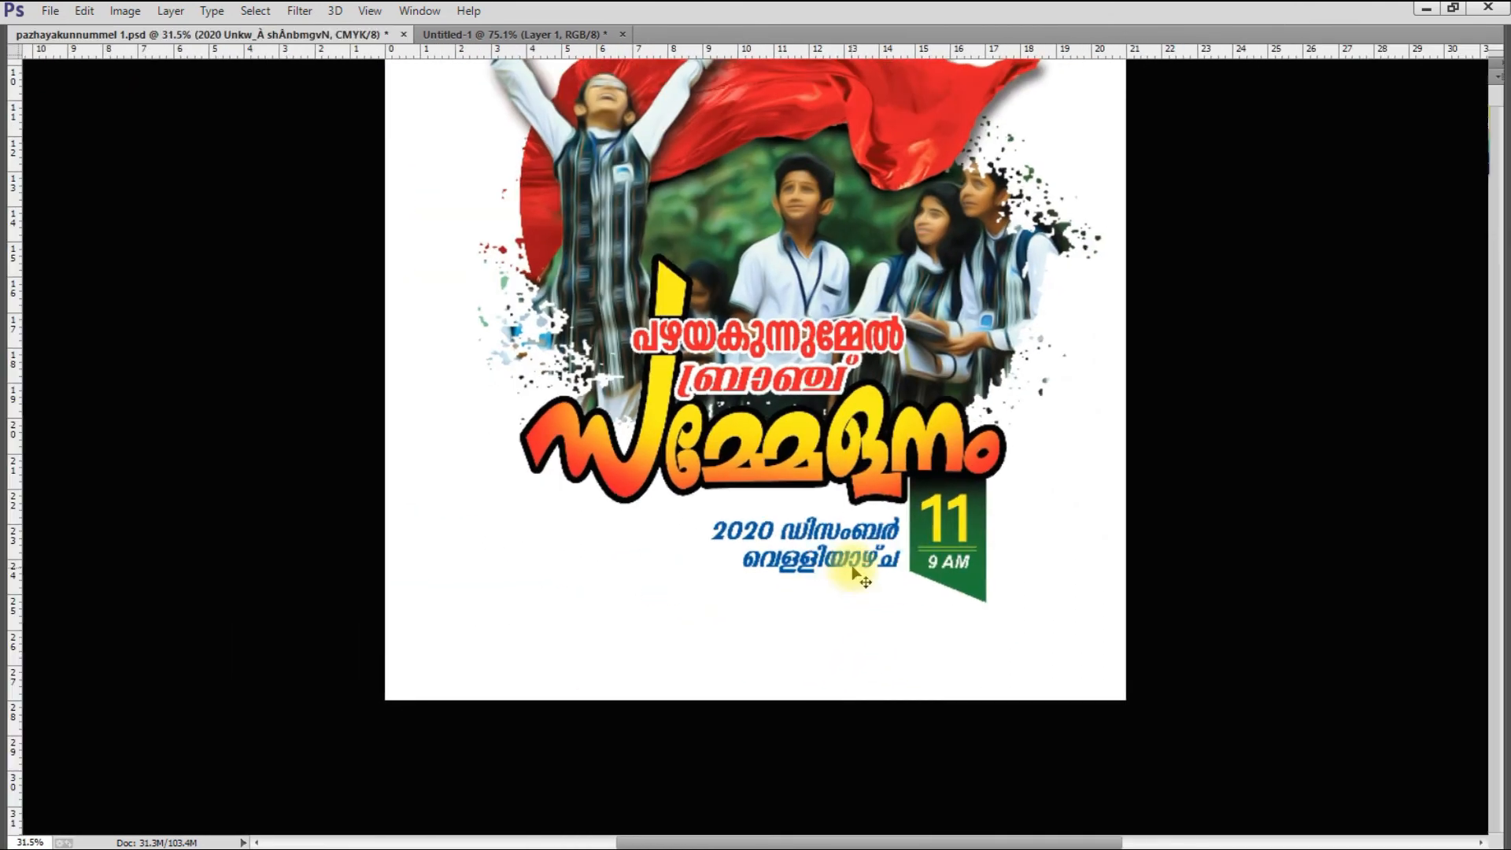
Save the poster and fill its Background layer with light blue
scroll(755, 469, "down", 2)
key("ctrl+s")
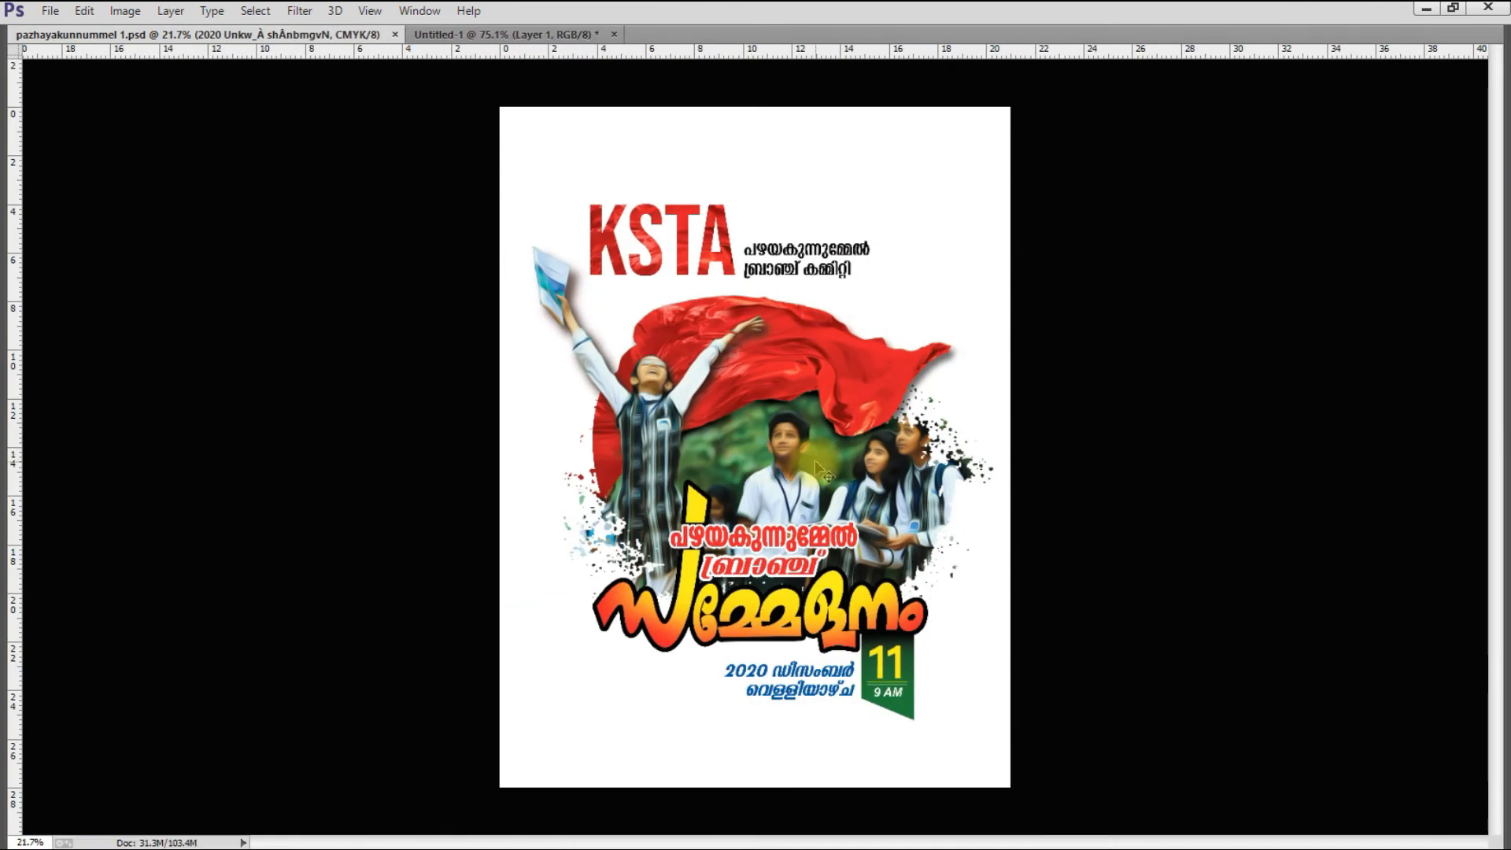
scroll(801, 499, "up", 5)
scroll(1127, 346, "down", 4)
right_click(1134, 167)
left_click(1158, 181)
key("alt+Delete")
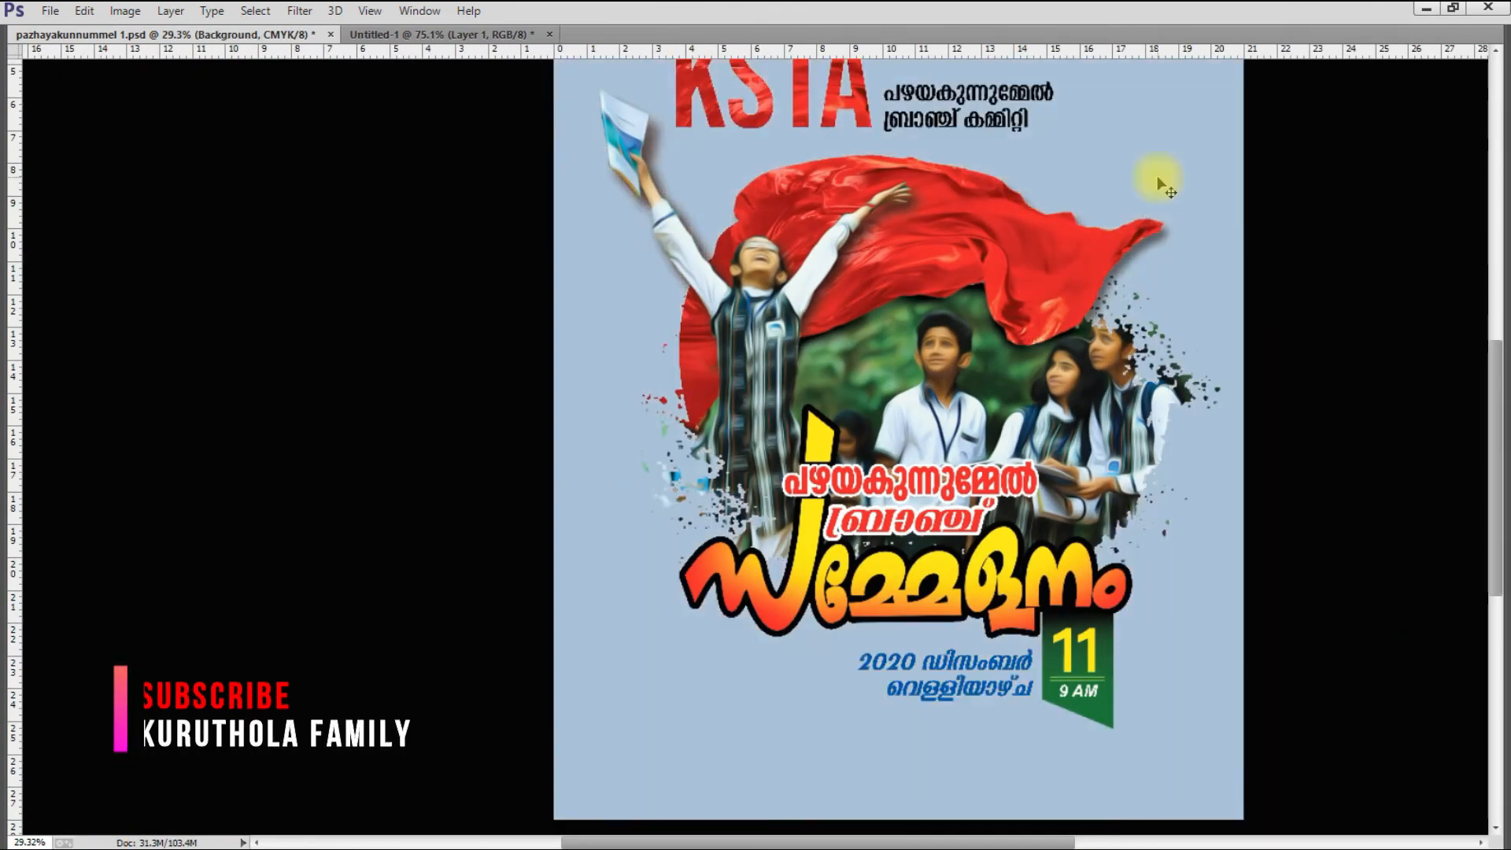
Add a new layer above the background and paint a soft near-white glow through the poster's middle
scroll(820, 438, "down", 3)
scroll(661, 425, "up", 3)
scroll(976, 307, "down", 1)
key("ctrl+shift+n")
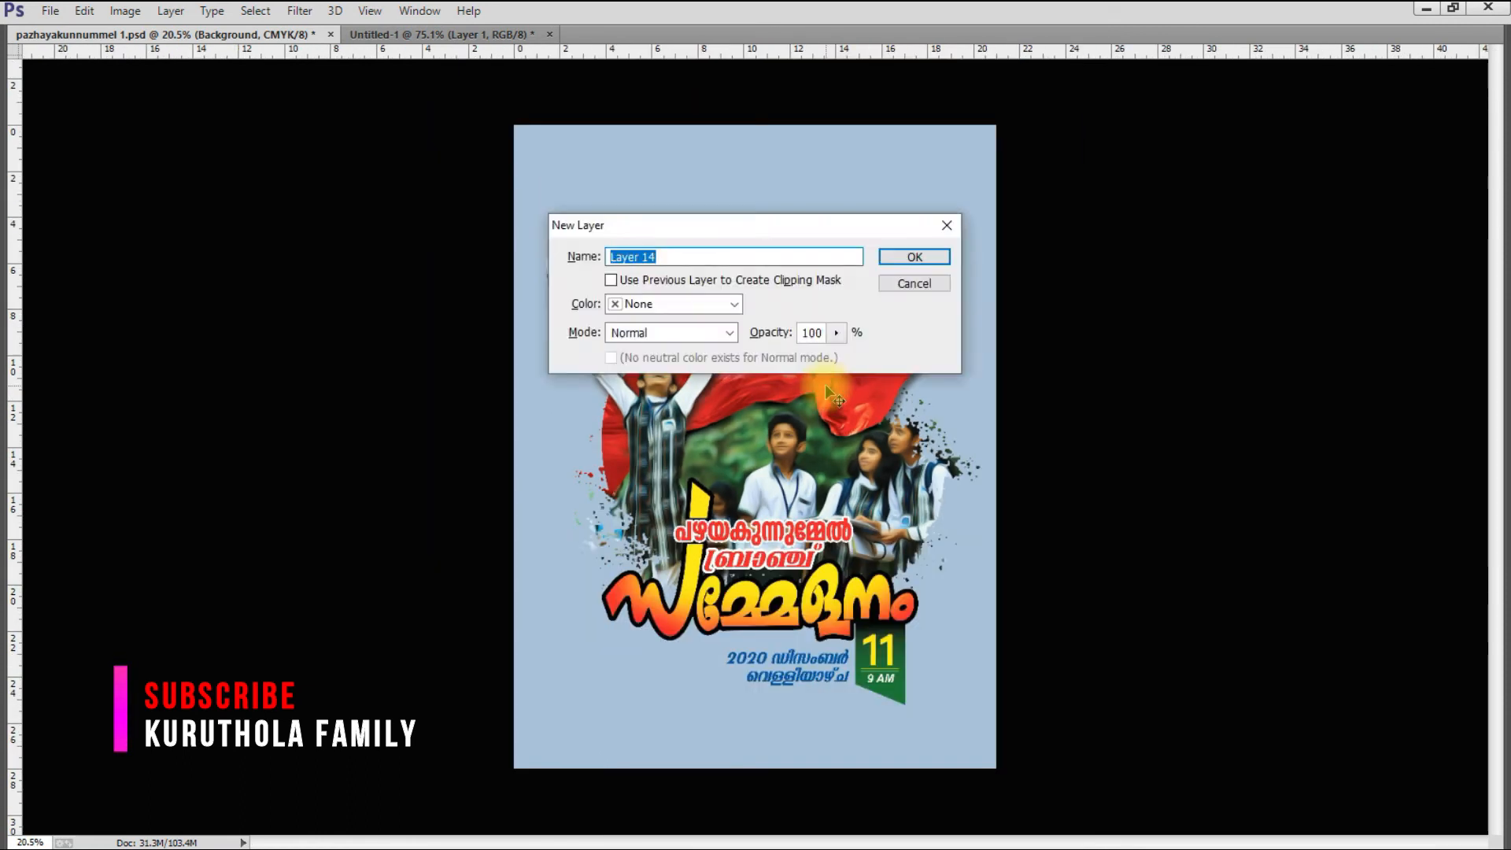
key("Return")
left_click(762, 450)
mouse_move(753, 456)
left_mouse_down()
mouse_move(768, 543)
mouse_move(763, 516)
mouse_move(751, 550)
left_mouse_up()
scroll(748, 488, "down", 3)
key("v")
key("Tab")
key("Tab")
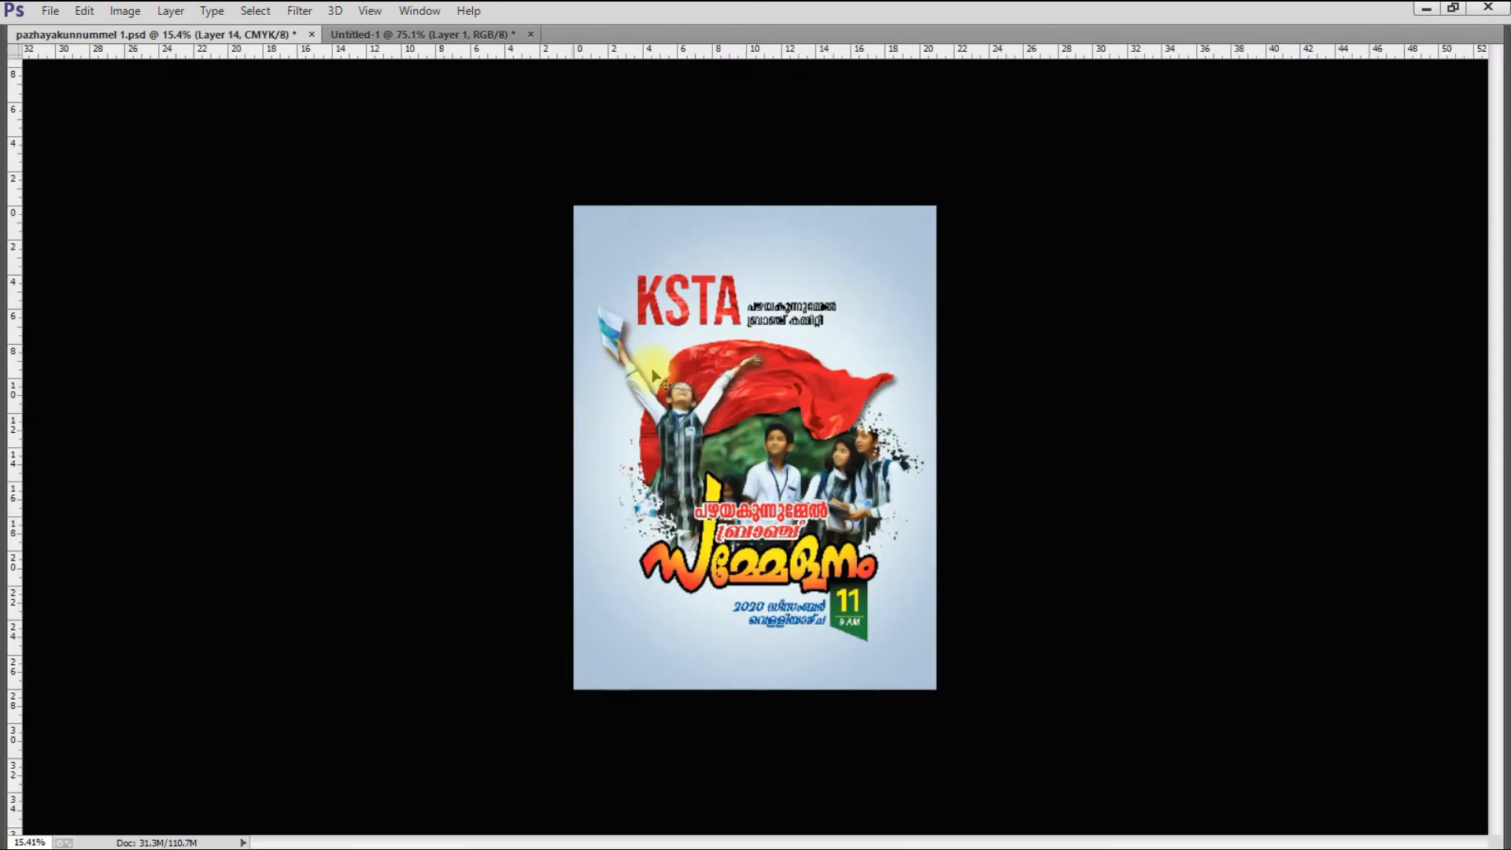
Apply a Gaussian Blur to the red flag texture clipped inside the KSTA lettering
scroll(704, 315, "up", 5)
left_click(746, 349)
key("alt+t")
key("b")
key("g")
left_click_drag(971, 539, 1014, 386)
left_click_drag(1031, 670, 1010, 673)
key("Return")
Select the KSTA text layer in the poster
right_click(734, 338)
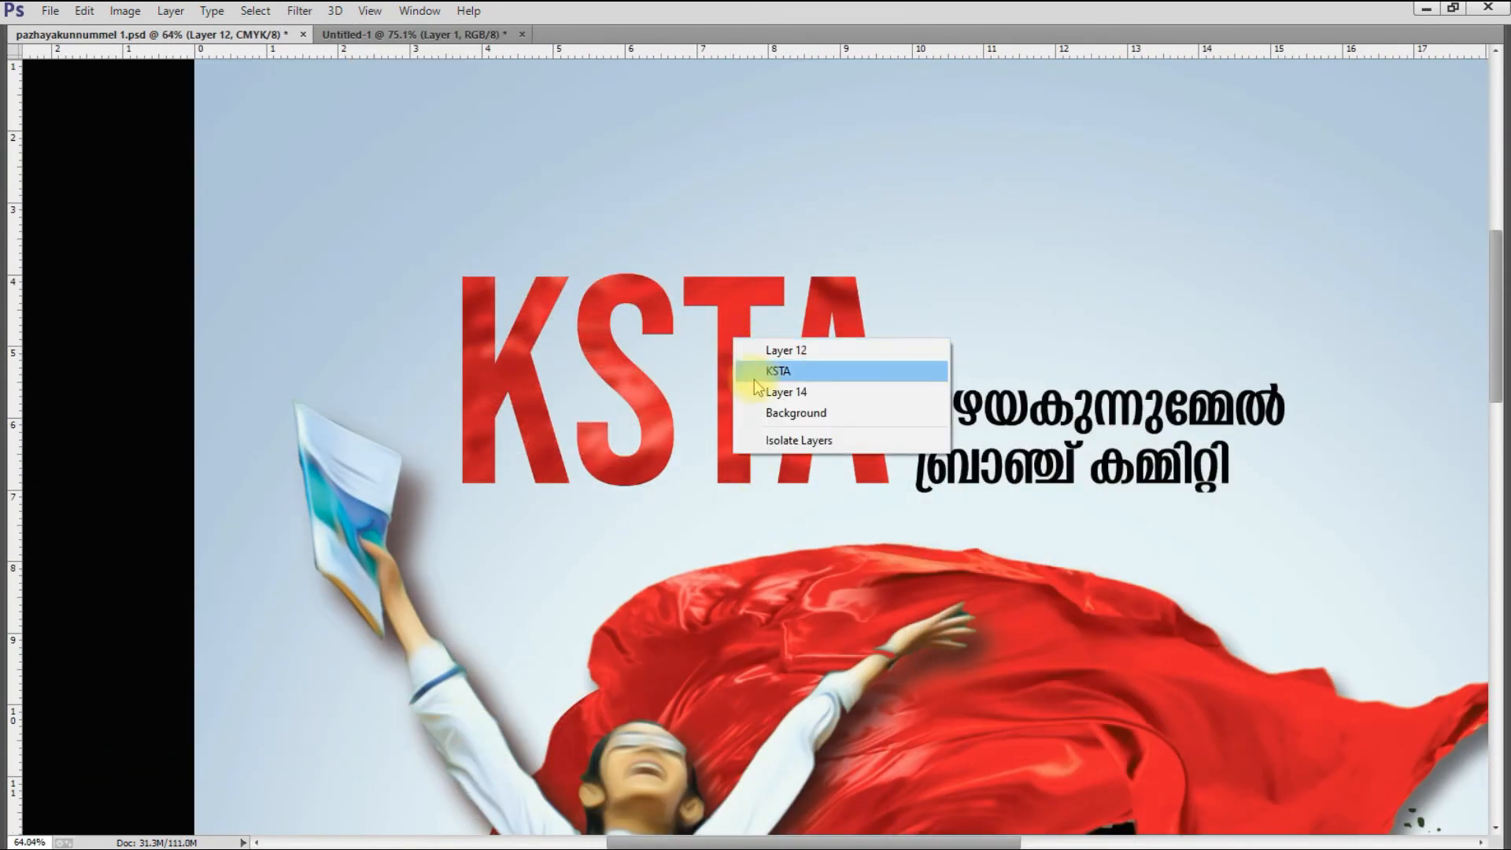
left_click(757, 375)
scroll(960, 474, "down", 10)
left_click(85, 11)
left_click(142, 630)
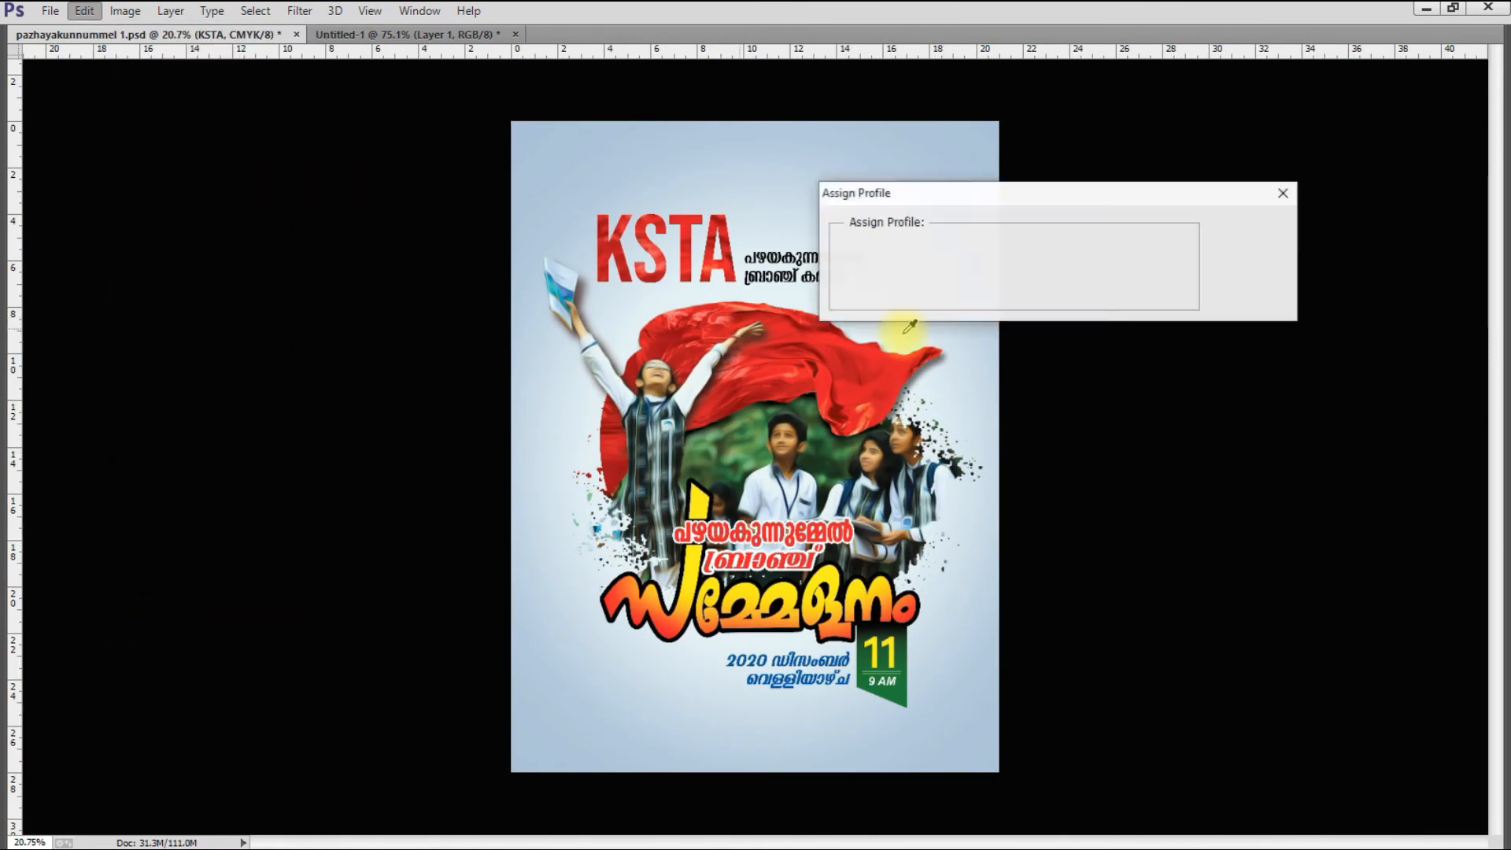
left_click(1235, 230)
Stroke the full canvas edge on a new layer with 150 px white, centered, and deselect
key("ctrl+a")
key("ctrl+shift+alt+n")
key("alt+e")
key("s")
left_click(712, 266)
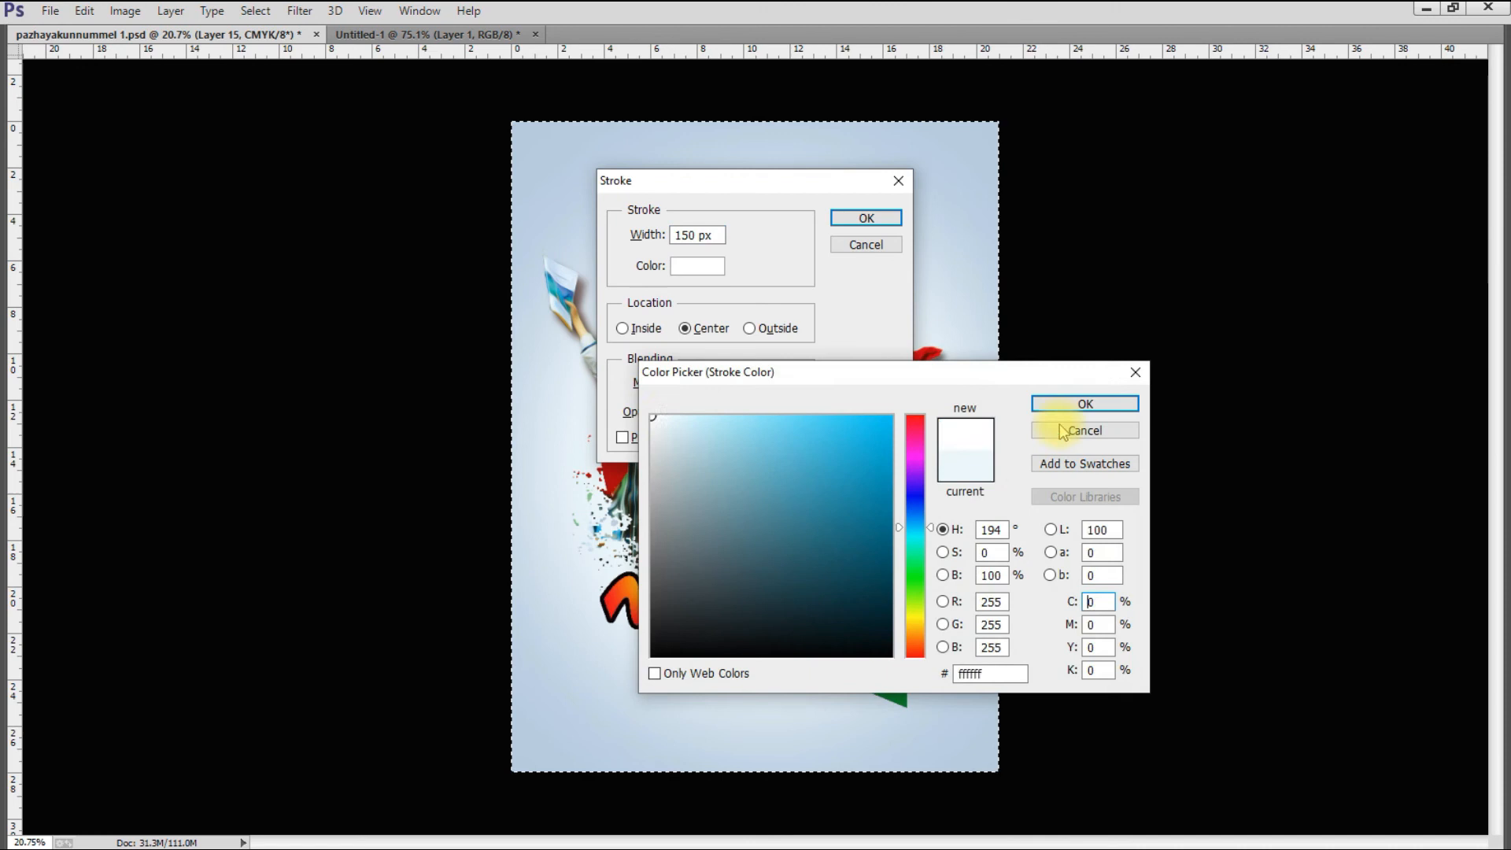
left_click(1080, 401)
left_click(885, 218)
key("ctrl+d")
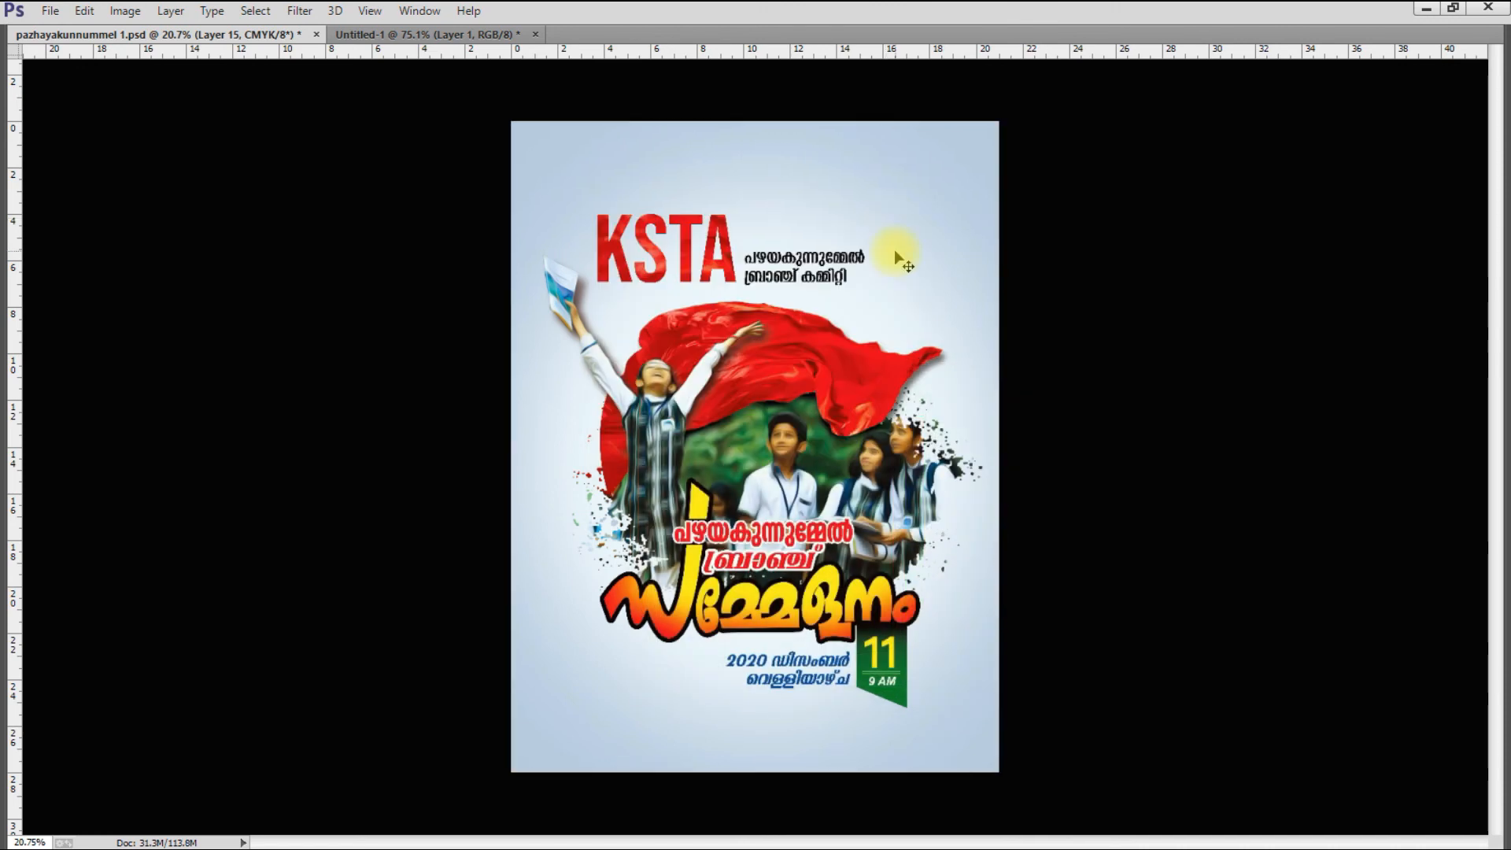
Release the white border layer from its clipping mask so it frames the whole poster
key("F7")
key("ctrl+alt+g")
scroll(854, 335, "down", 1)
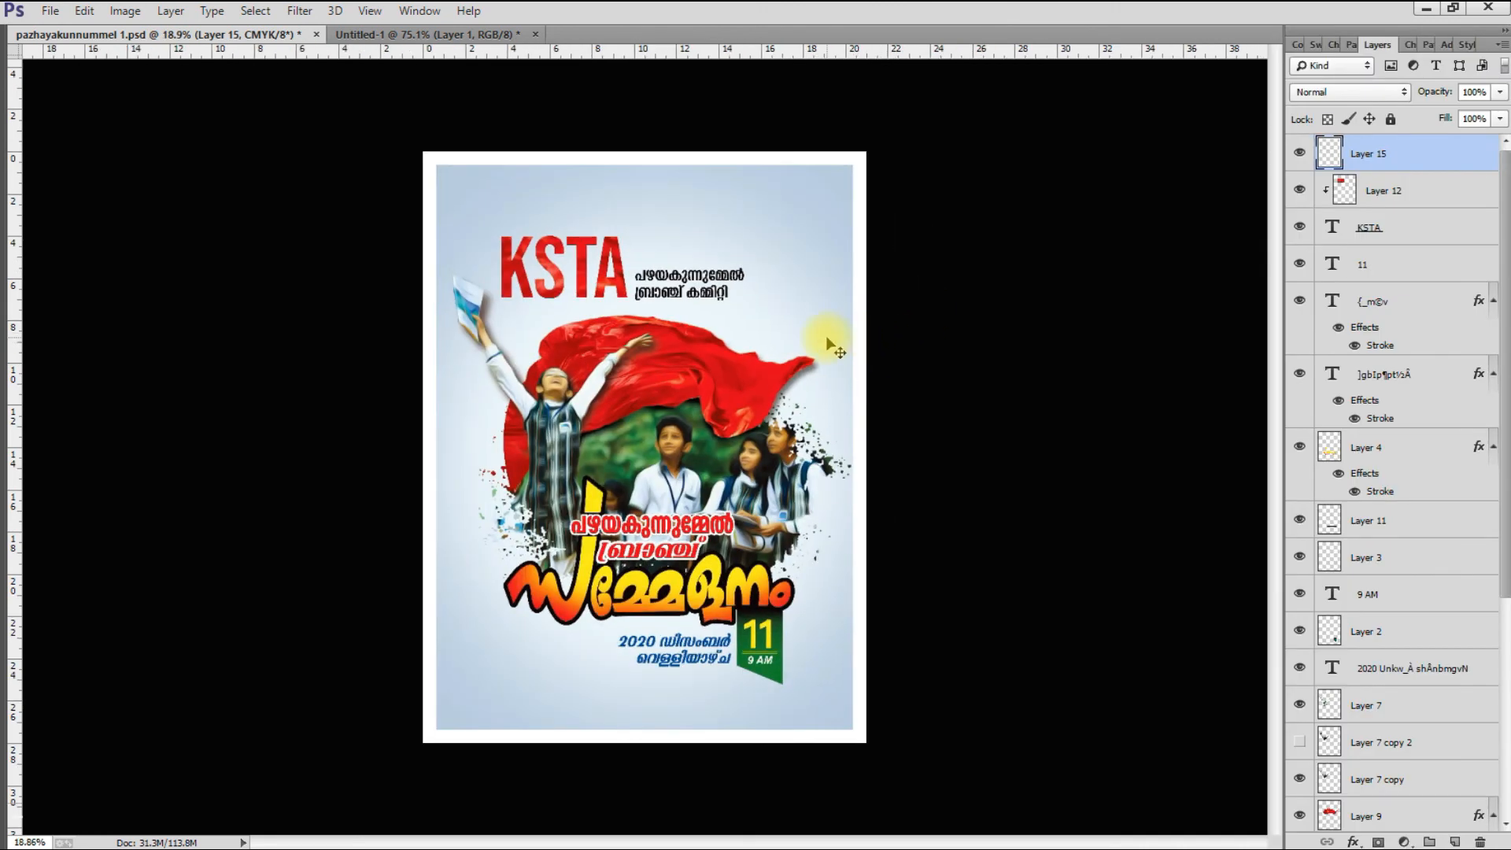
key("F7")
key("ctrl+0")
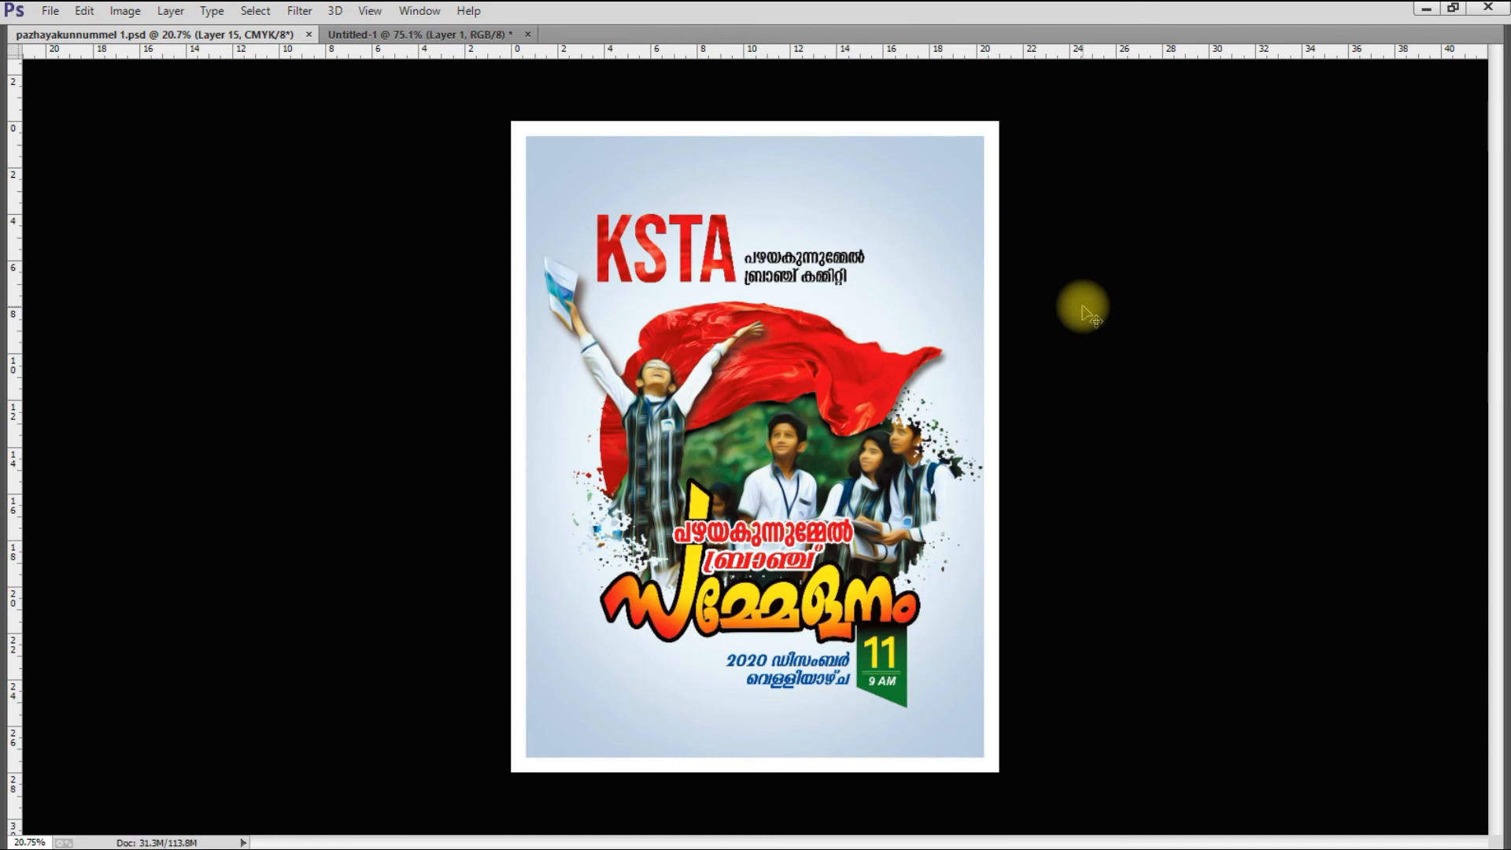
Copy the clouds from unnamed.png into the poster, enlarged across its upper part and layered behind the lettering and artwork
key("ctrl+o")
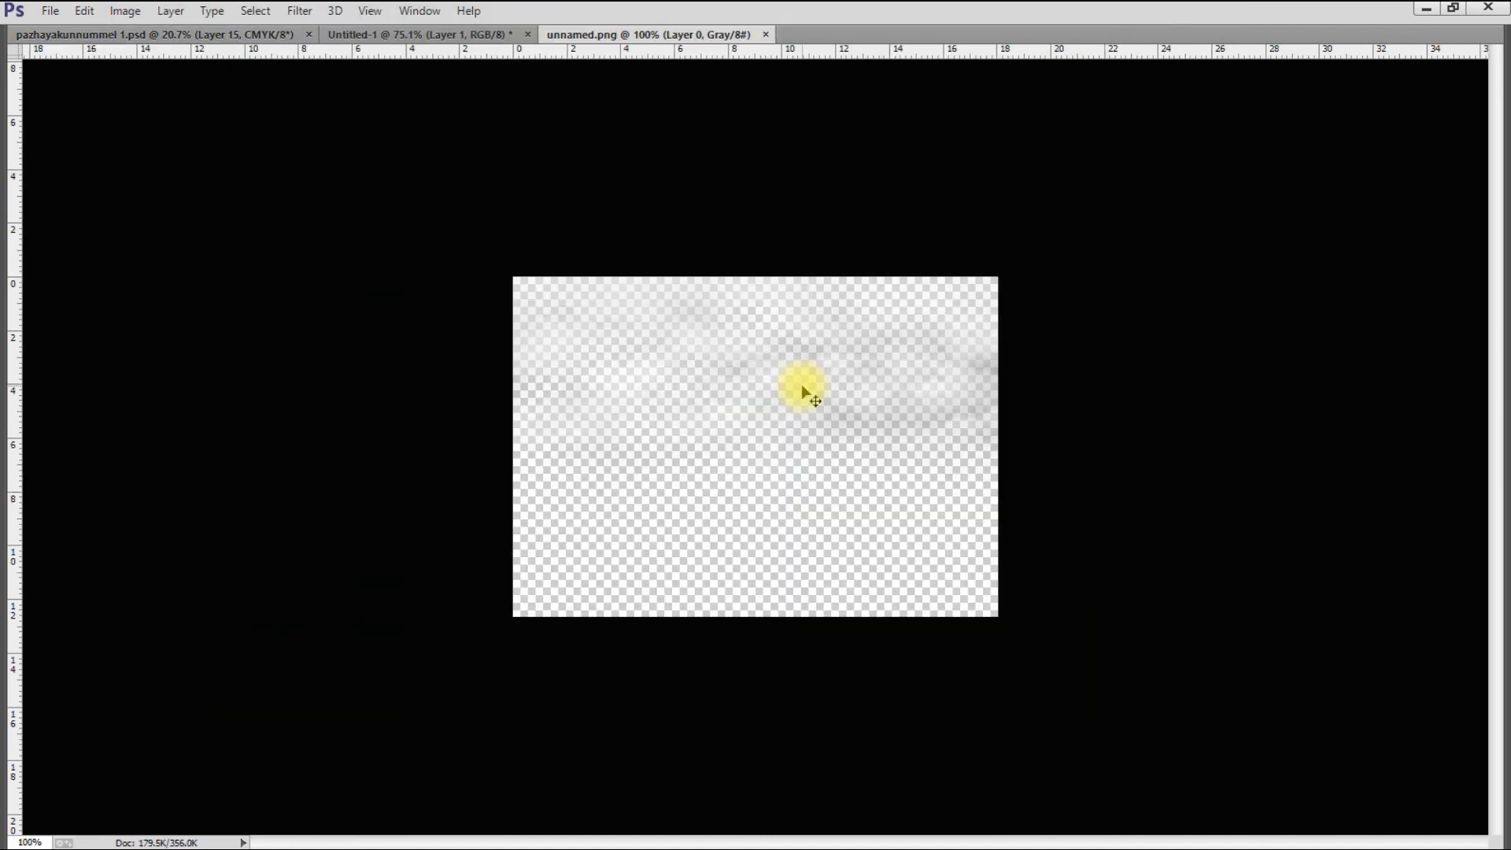
key("ctrl+w")
left_click(758, 332)
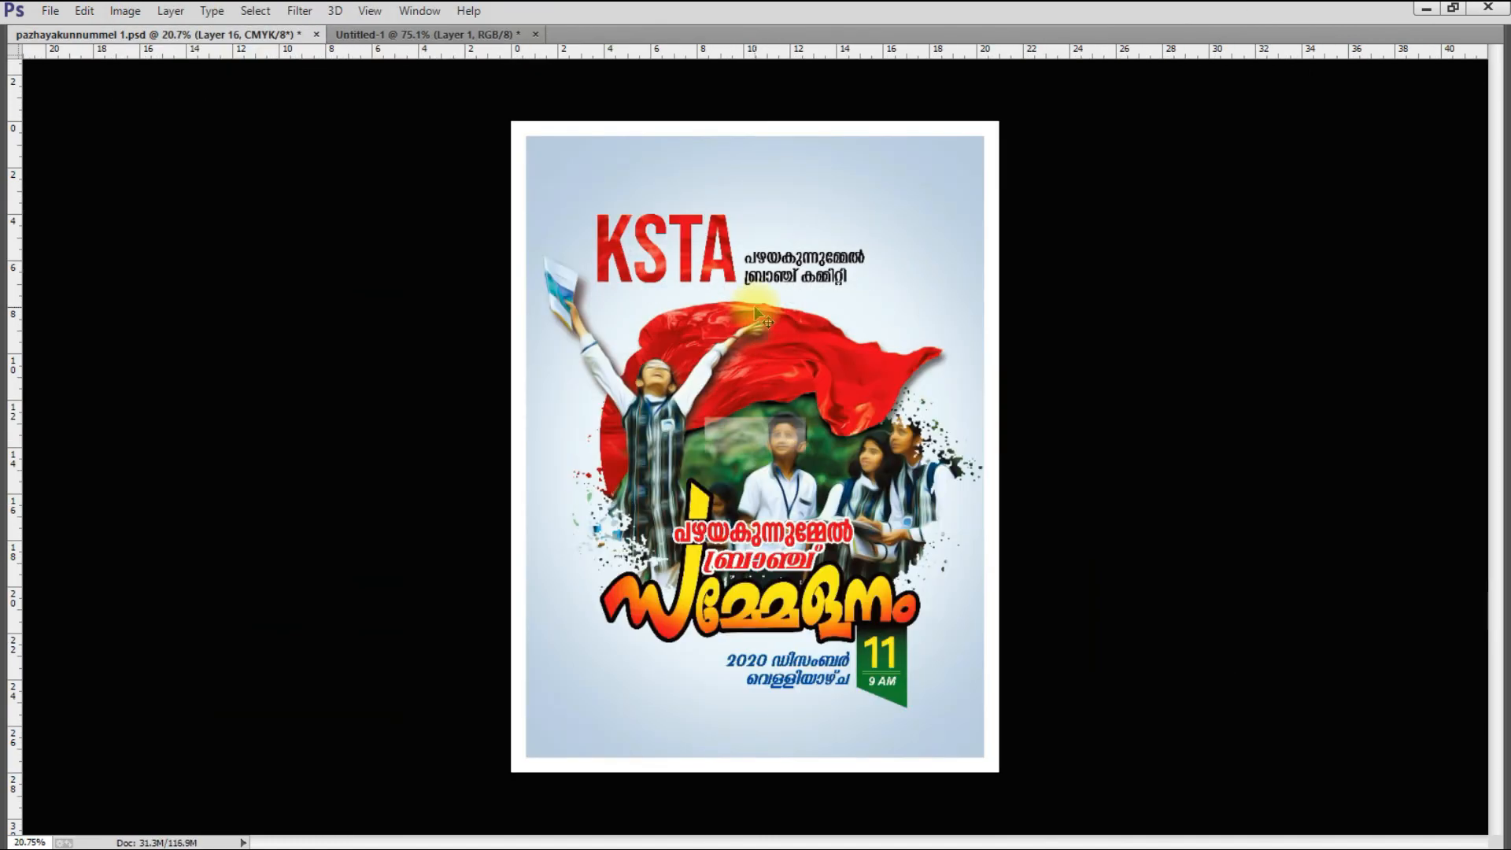
left_click_drag(935, 389, 927, 210)
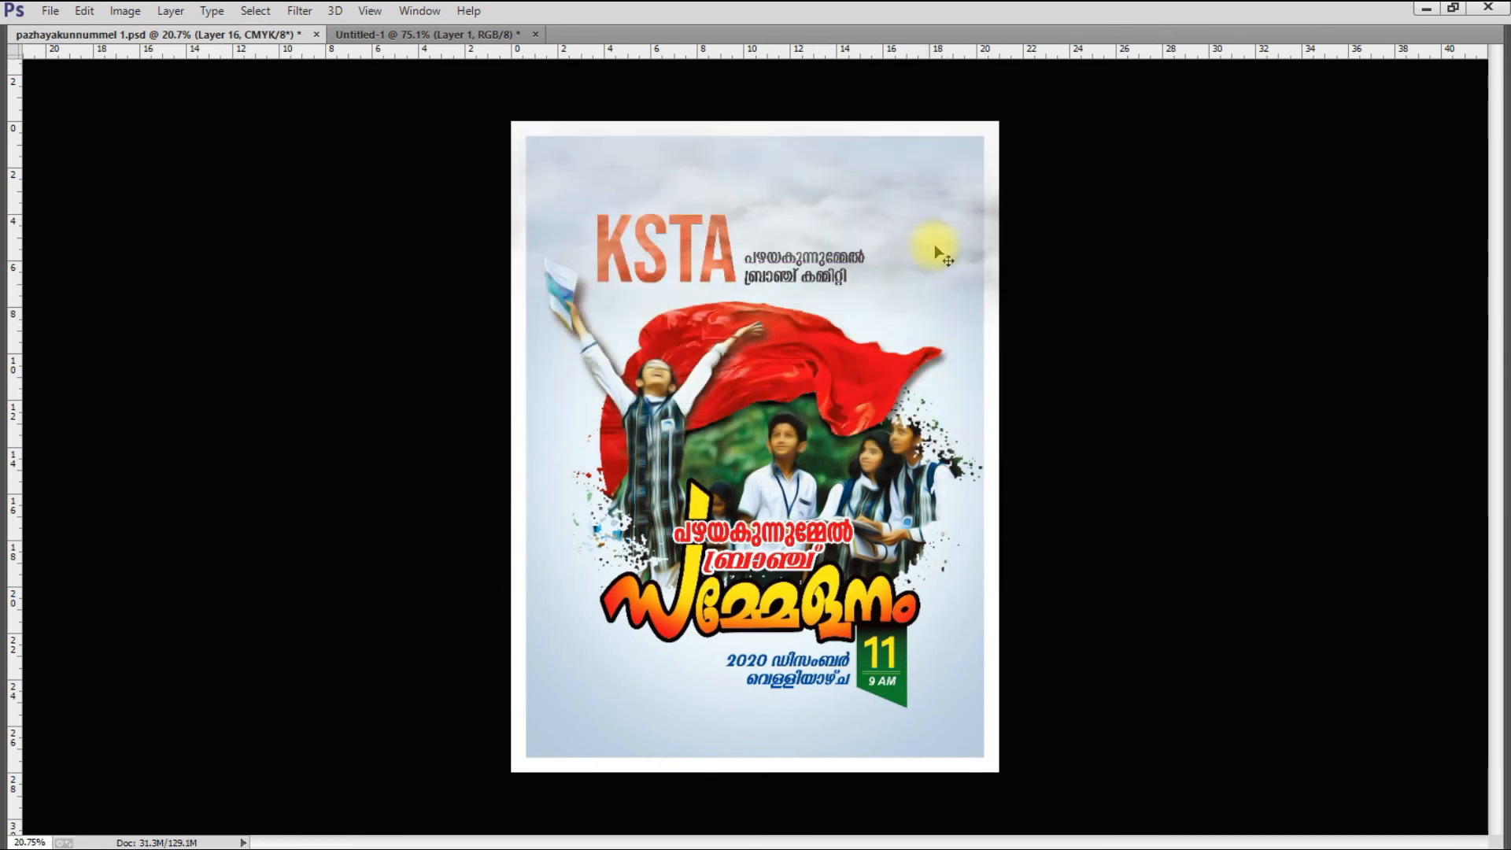
scroll(936, 339, "up", 2)
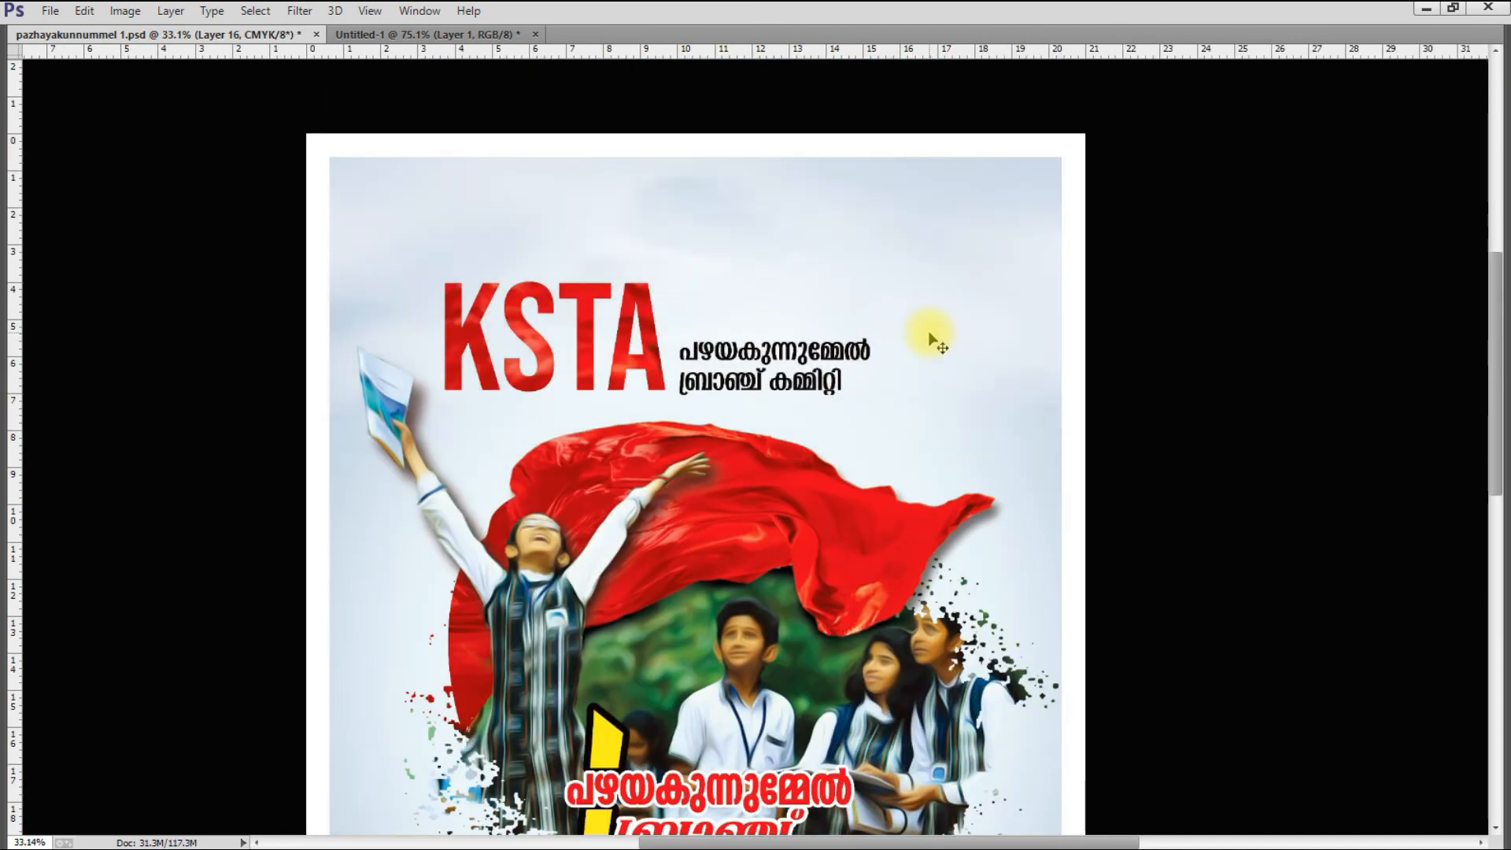
Cycle through the blend modes for the cloud layer and set it to Subtract
key("F7")
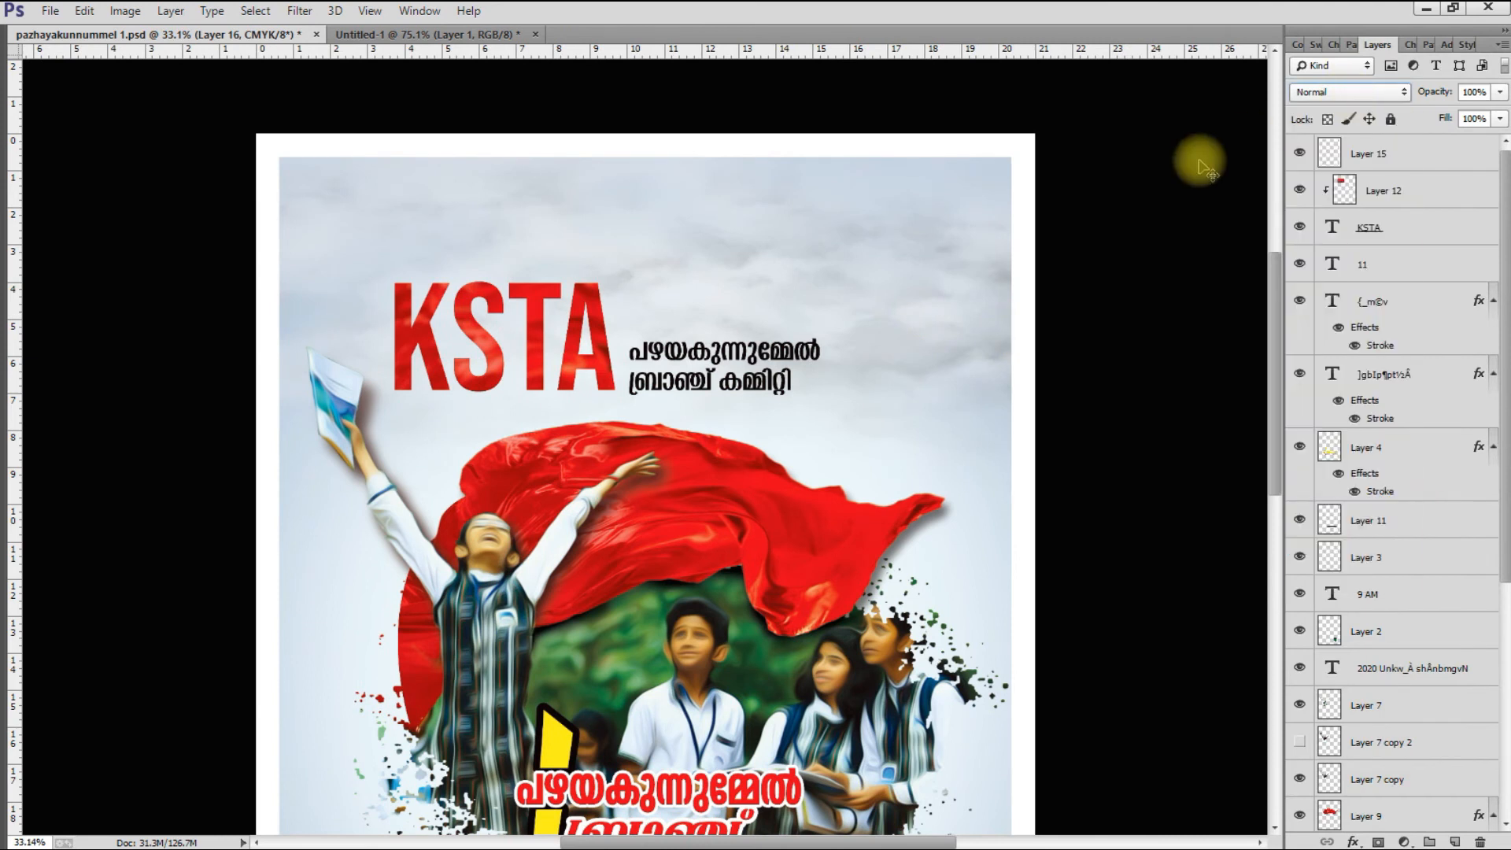
scroll(961, 314, "down", 1)
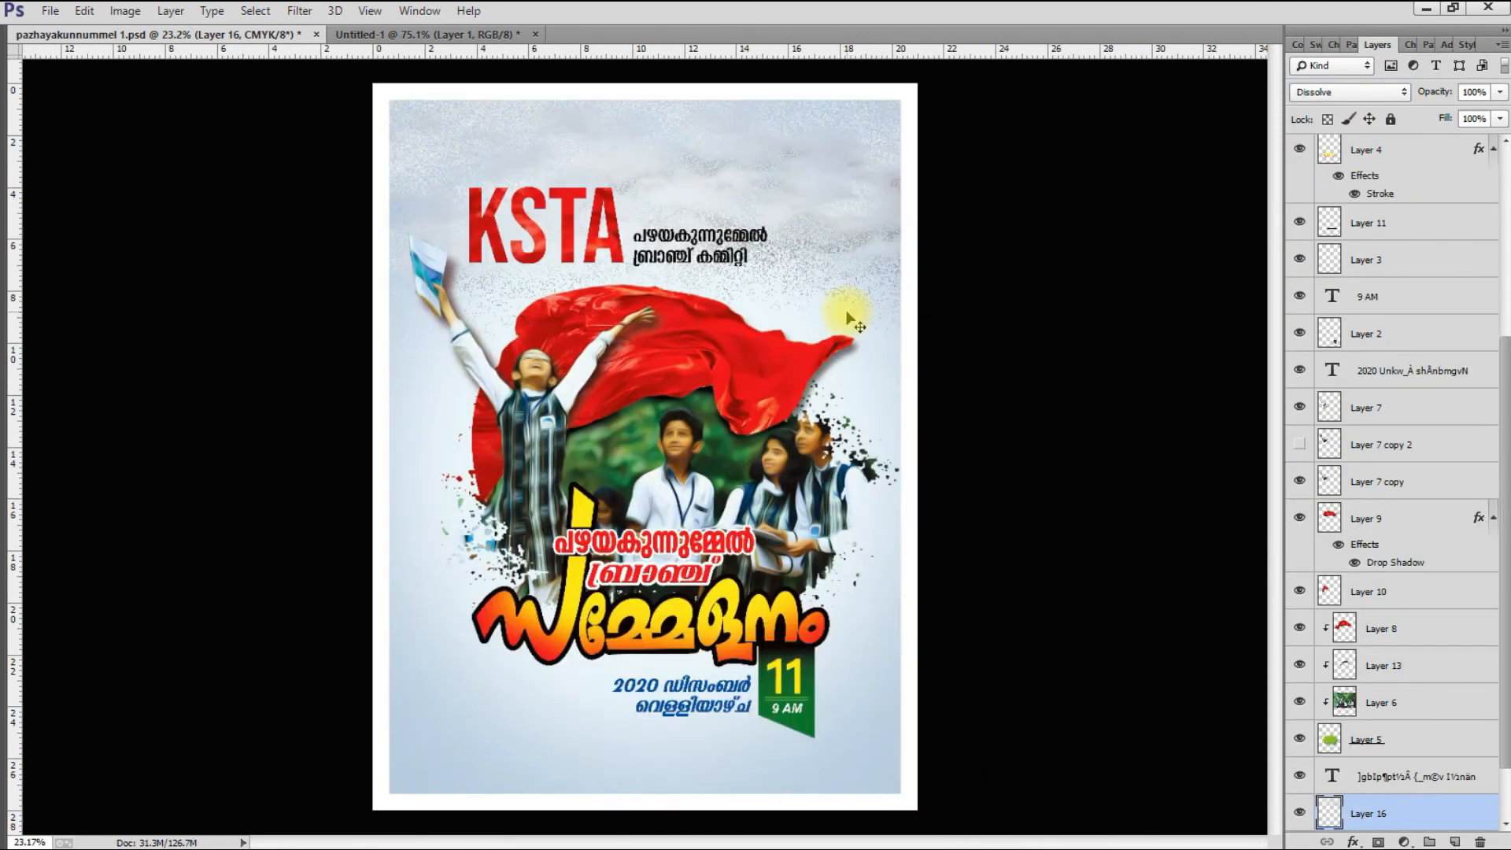
left_click(1351, 94)
left_click(1013, 206)
key("Down")
key("Down")
key("Down")
key("Down")
key("Down")
key("Down")
key("Down")
key("Down")
key("Down")
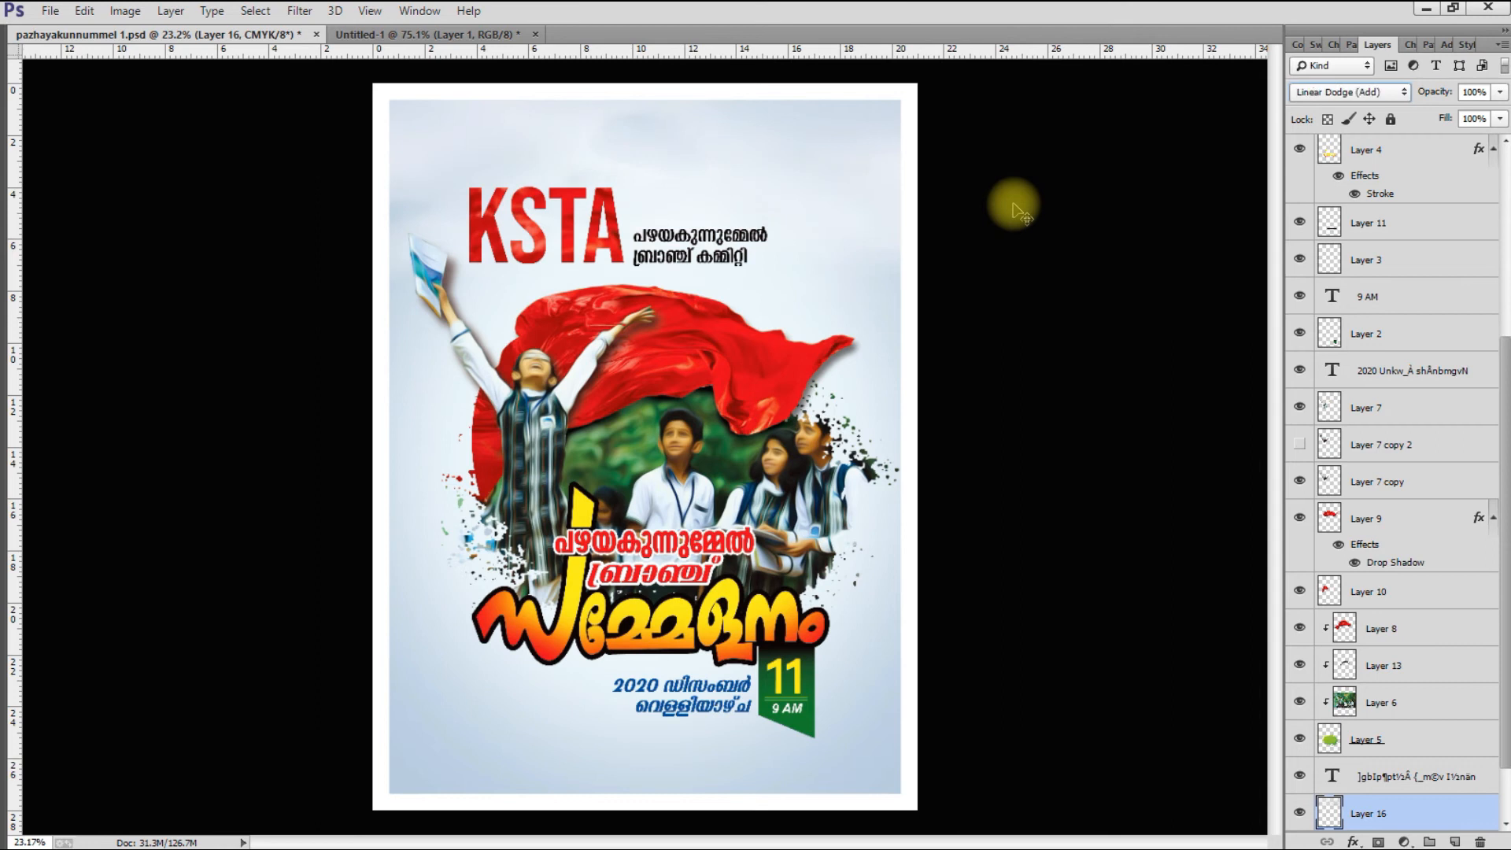
key("Down")
key("Down")
key("Down")
key("Down")
key("Down")
key("Down")
key("Down")
key("Down")
key("Down")
key("Down")
key("Down")
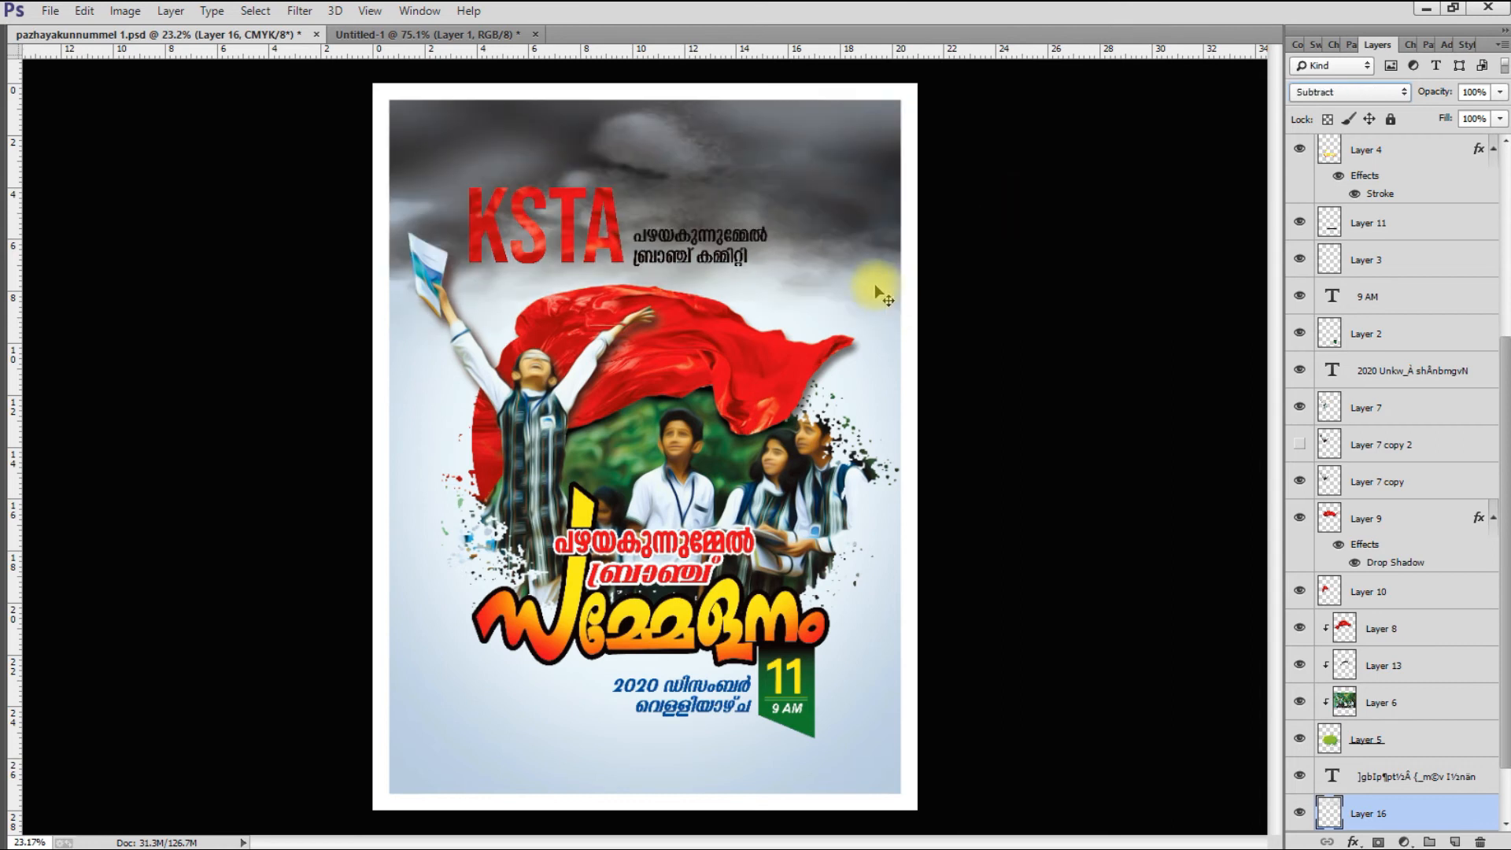
scroll(852, 253, "up", 1)
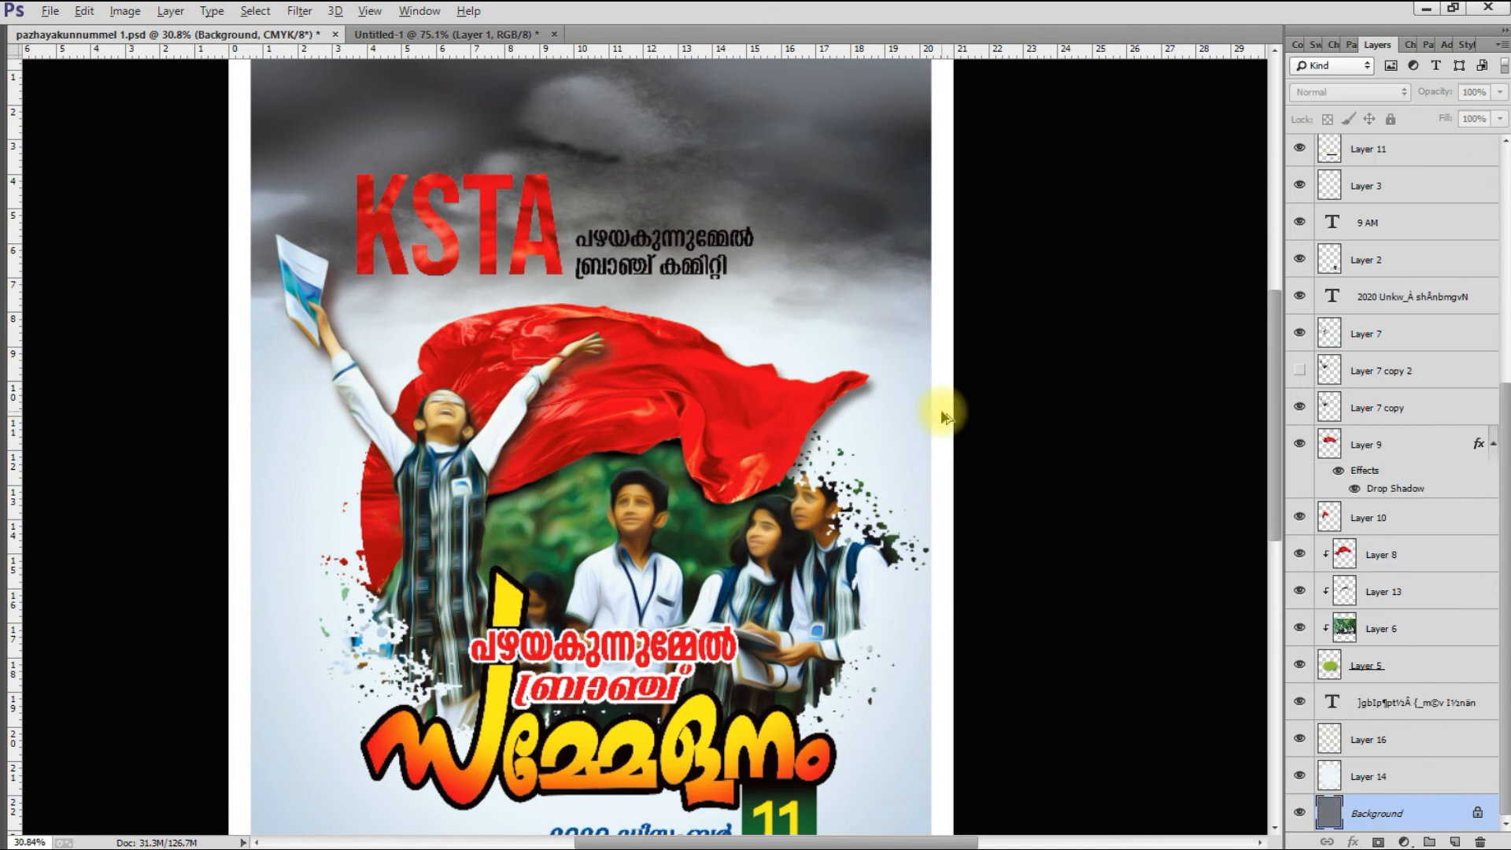
Turn the blue background gray and stretch the cloud layer further down over the poster's upper half
scroll(945, 411, "down", 1)
right_click(802, 138)
left_click(834, 152)
left_click_drag(960, 474, 1037, 499)
left_click_drag(810, 182, 805, 247)
key("Return")
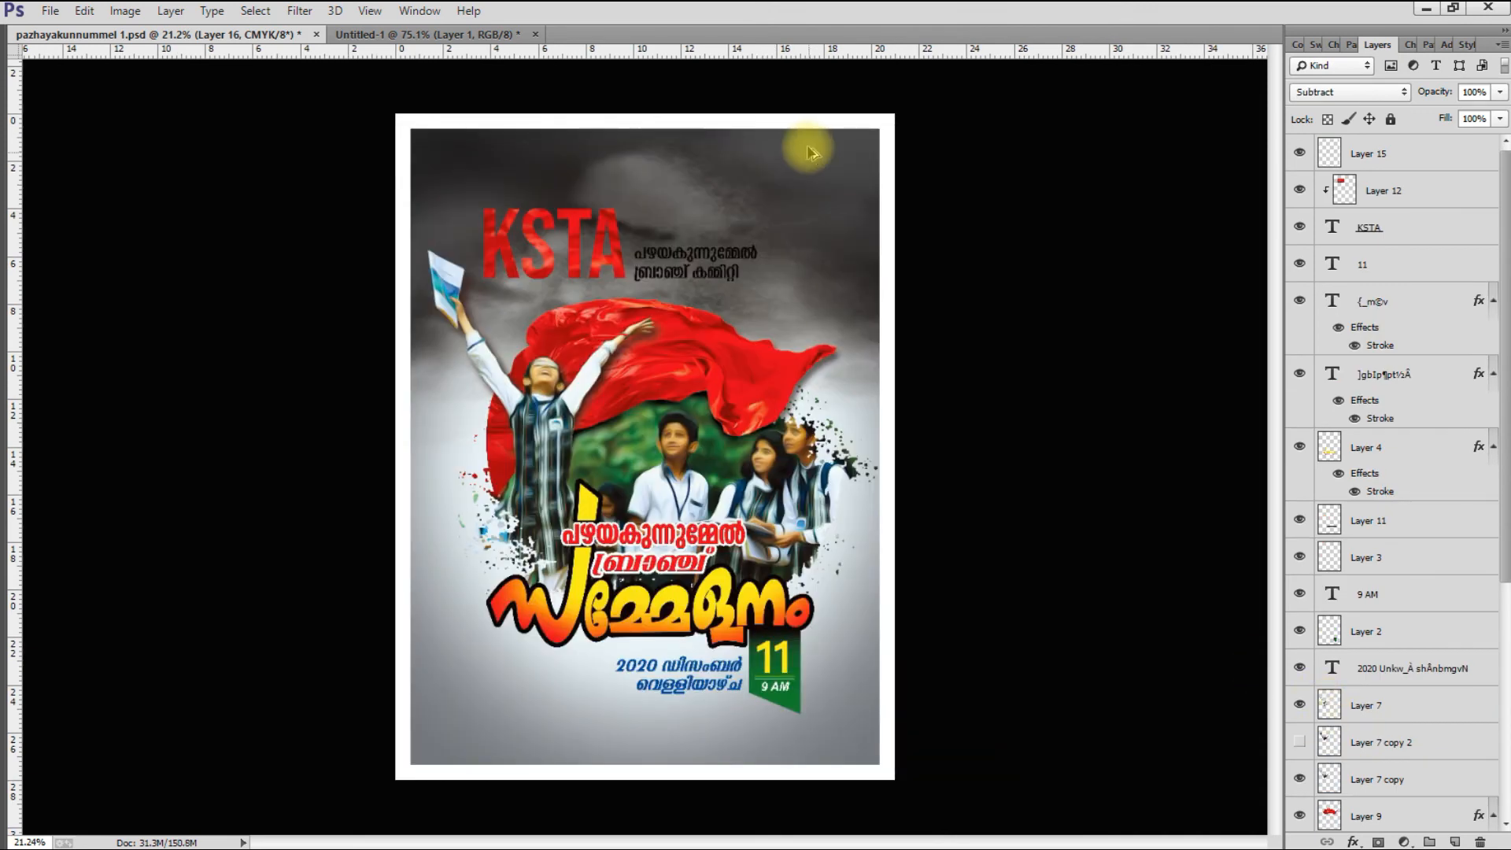
Duplicate the cloud layer and turn the copy upside down along the poster's lower edge
left_click_drag(777, 167, 780, 424)
key("ctrl+t")
right_click(824, 455)
left_click(876, 669)
left_click_drag(854, 675, 831, 785)
key("Return")
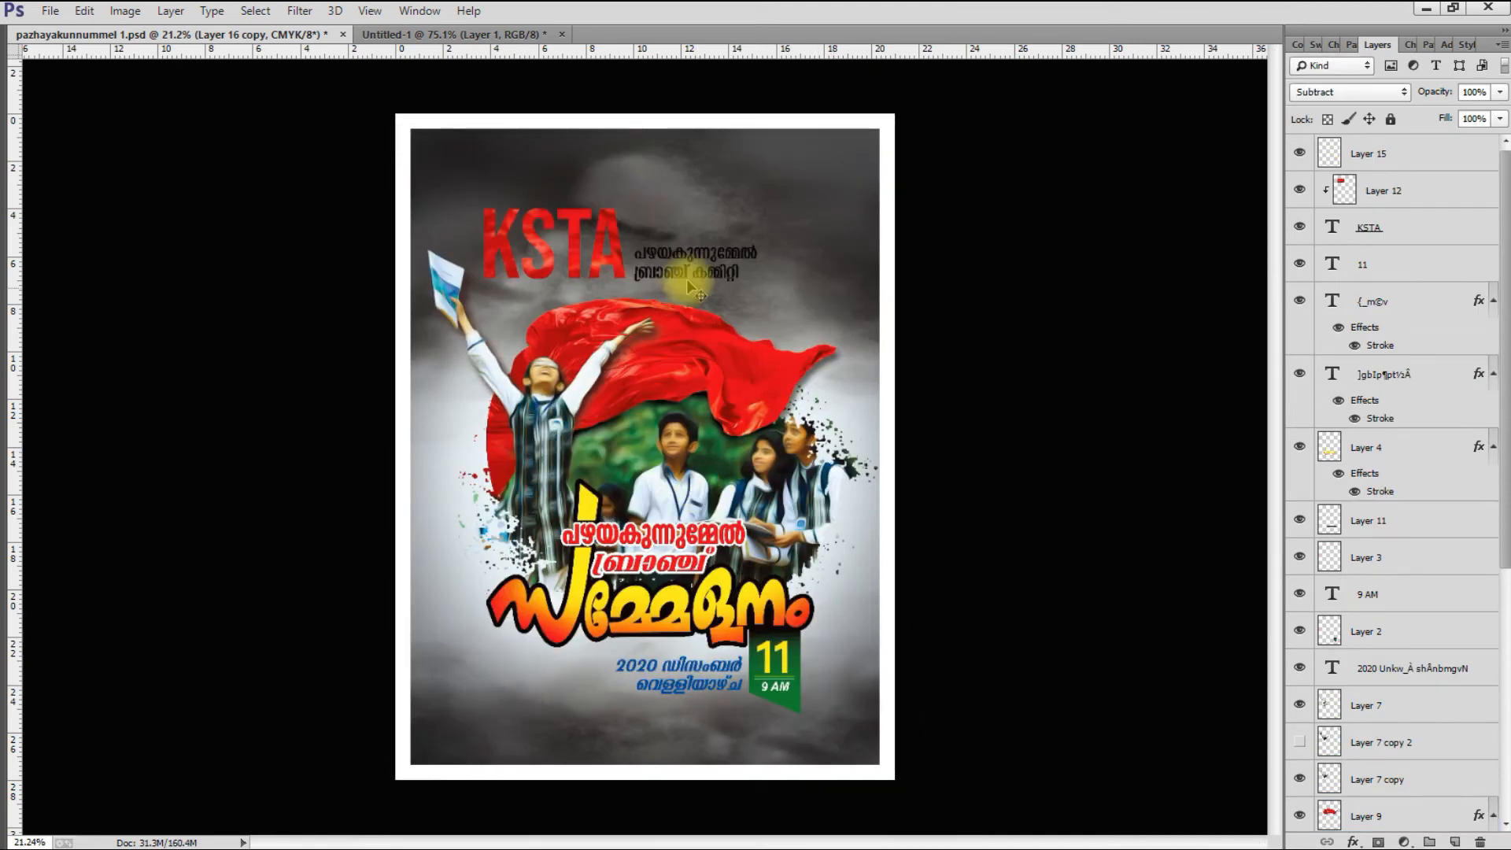
Fill the two-line പഴയകുന്നുമ്മേൽ ബ്രാഞ്ച് കമ്മിറ്റി text beside KSTA with white
scroll(686, 279, "up", 5)
left_click_drag(686, 276, 830, 380)
left_click(829, 381)
key("ctrl+BackSpace")
Give the KSTA lettering a thin white outside Stroke layer style
scroll(554, 327, "up", 2)
right_click(591, 246)
left_click(624, 280)
key("alt+l")
key("y")
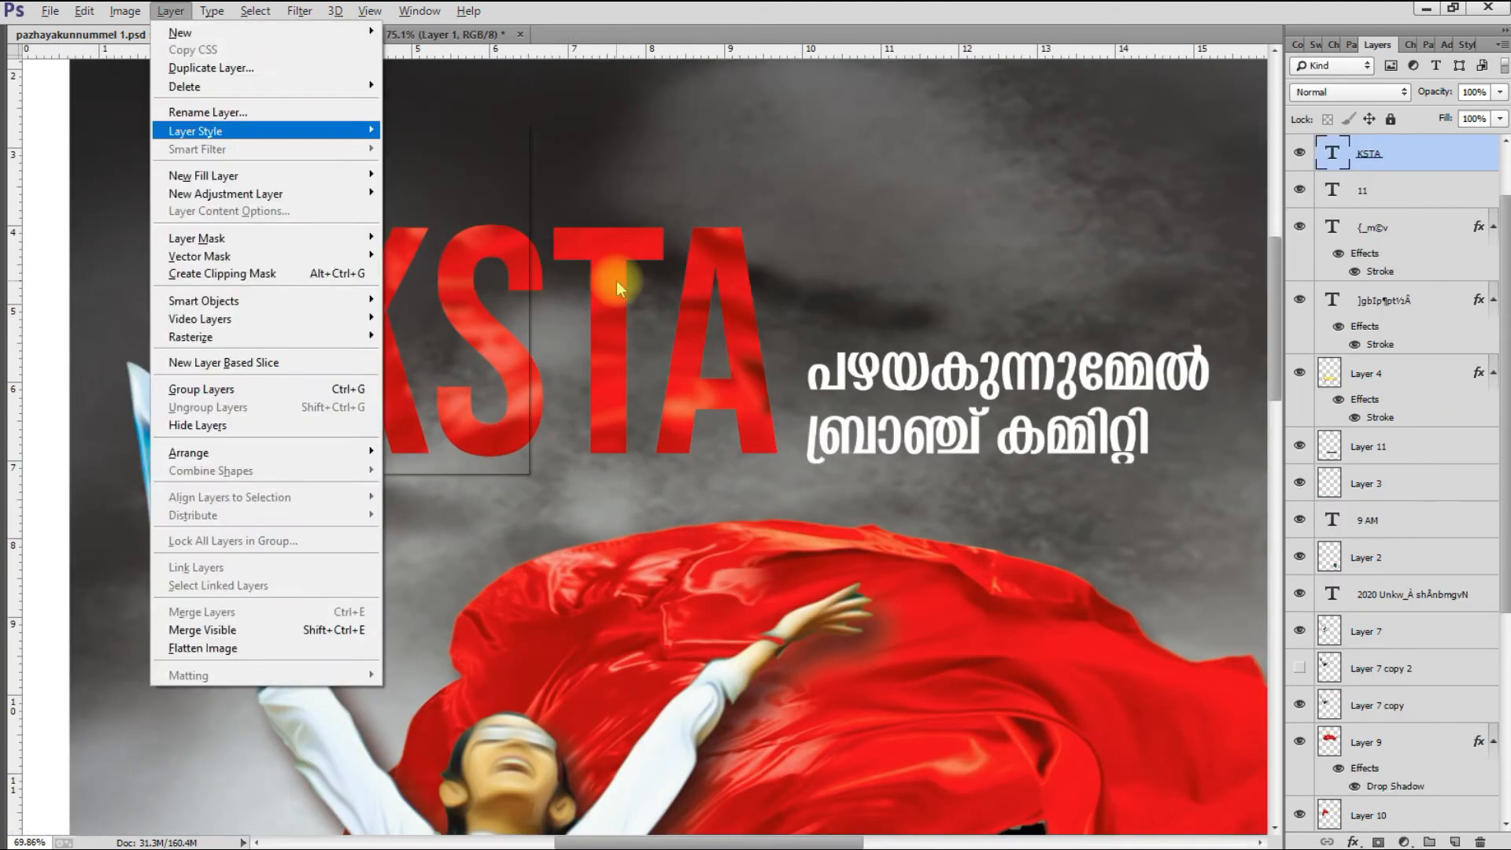
key("k")
left_click(687, 756)
left_click(651, 415)
left_click(1086, 403)
key("Down")
key("Down")
key("Down")
key("Down")
key("Down")
key("Down")
key("Down")
key("Down")
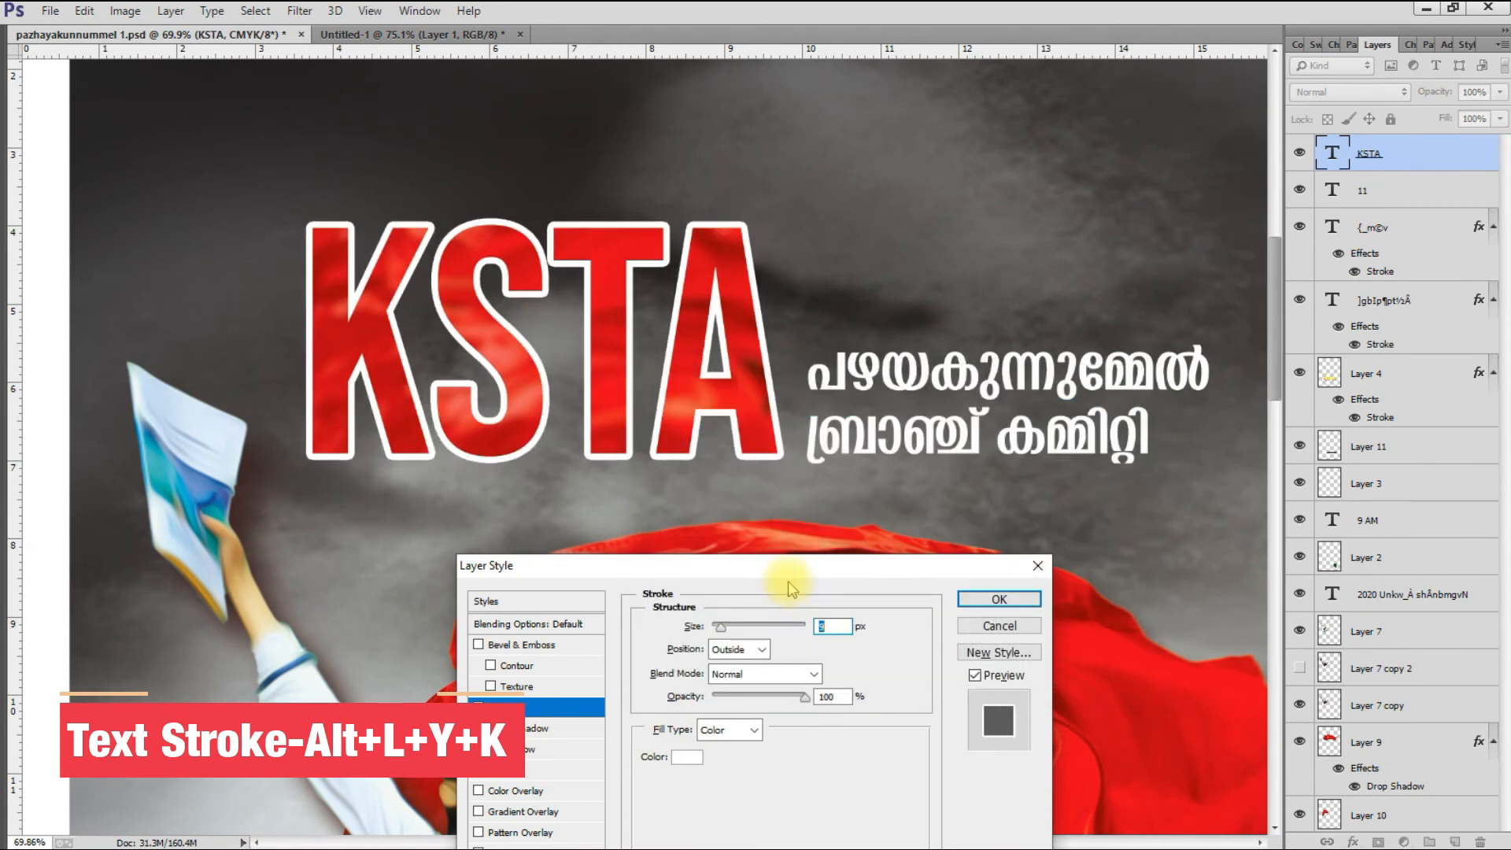
Give KSTA a dark brown drop shadow without global light, angle 136°, distance 24 px, size 0 px, and save the poster
left_click_drag(645, 564, 758, 457)
left_click(630, 767)
left_click(920, 573)
left_click_drag(942, 457, 988, 510)
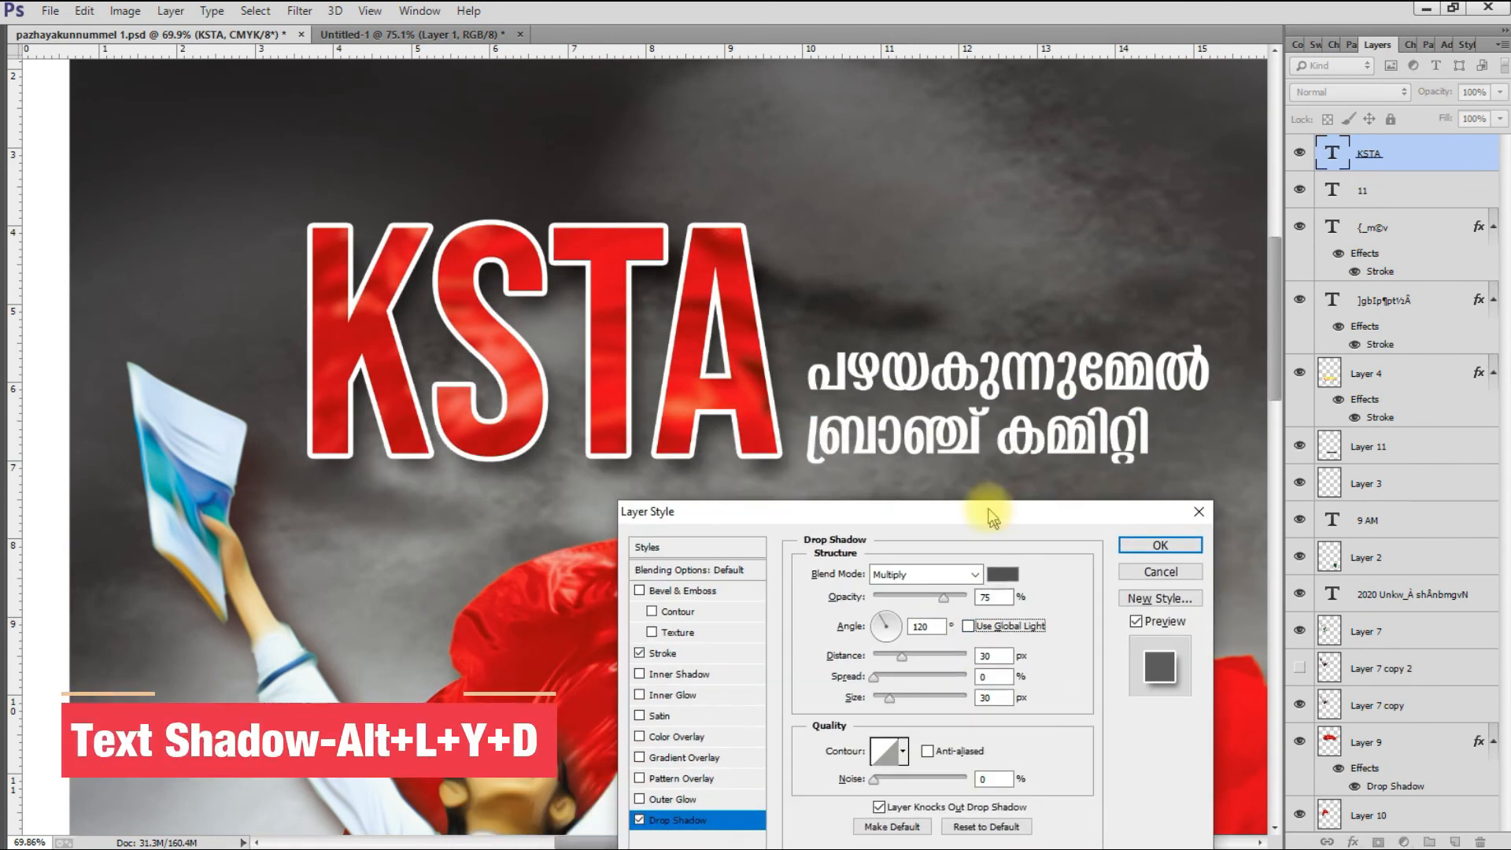
left_click_drag(889, 698, 869, 698)
left_click(1000, 577)
left_click(895, 624)
left_click(1086, 403)
left_click_drag(578, 433, 579, 429)
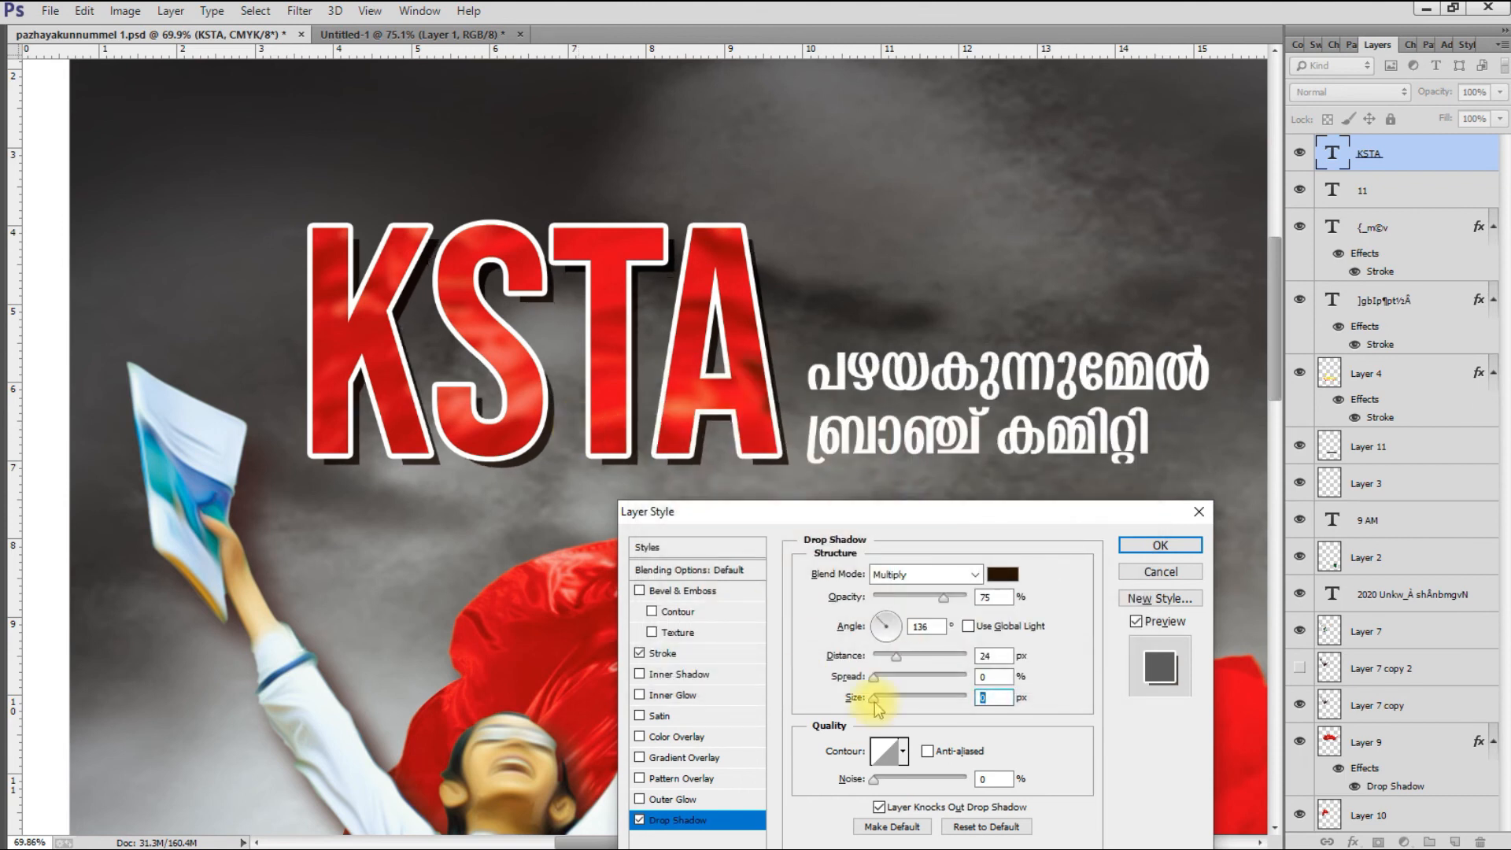
left_click(1160, 545)
scroll(692, 352, "down", 5)
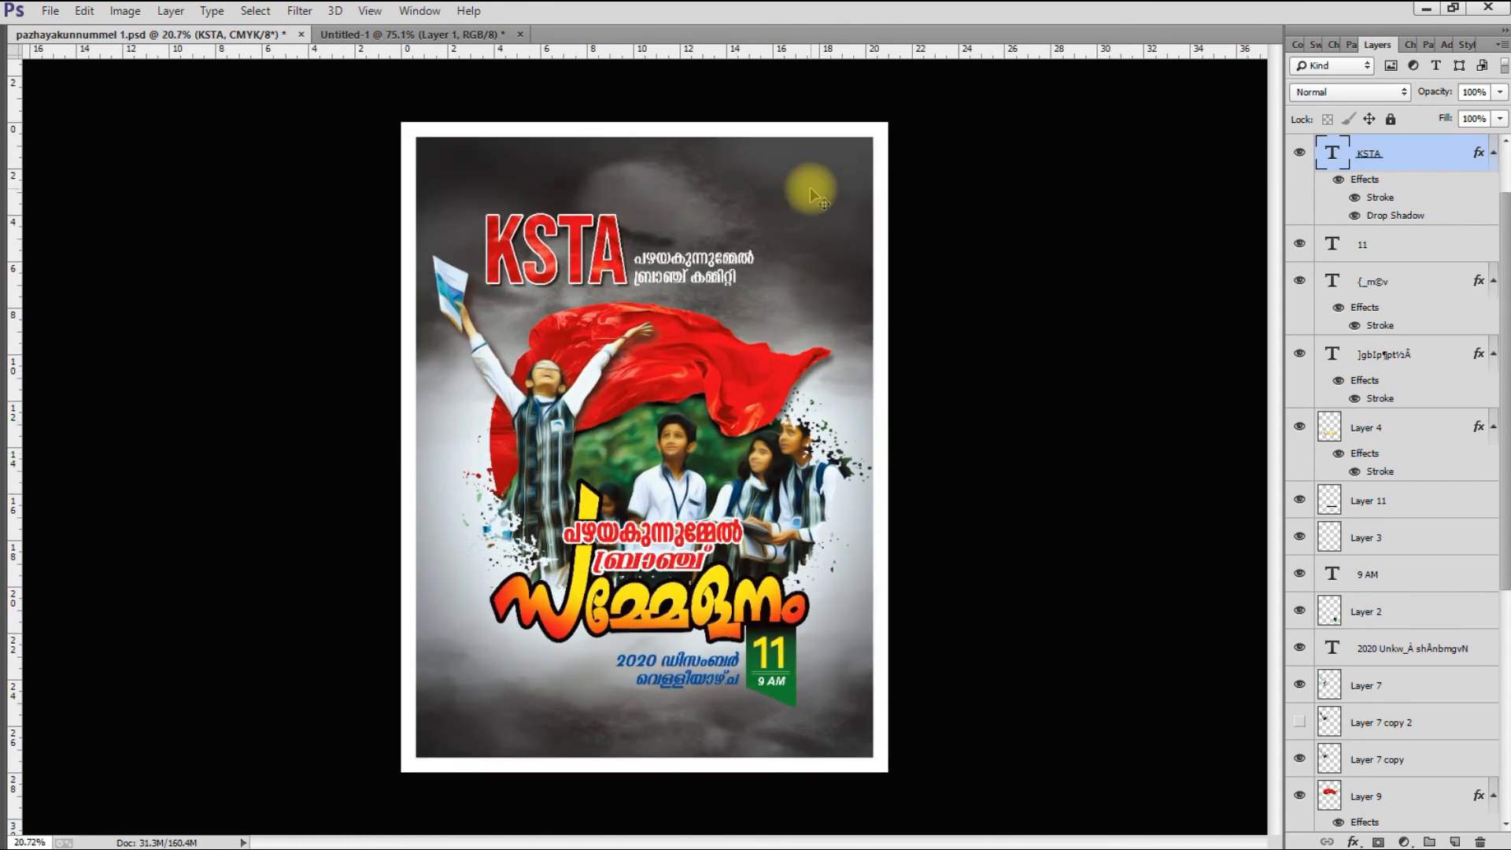
key("ctrl+s")
key("Tab")
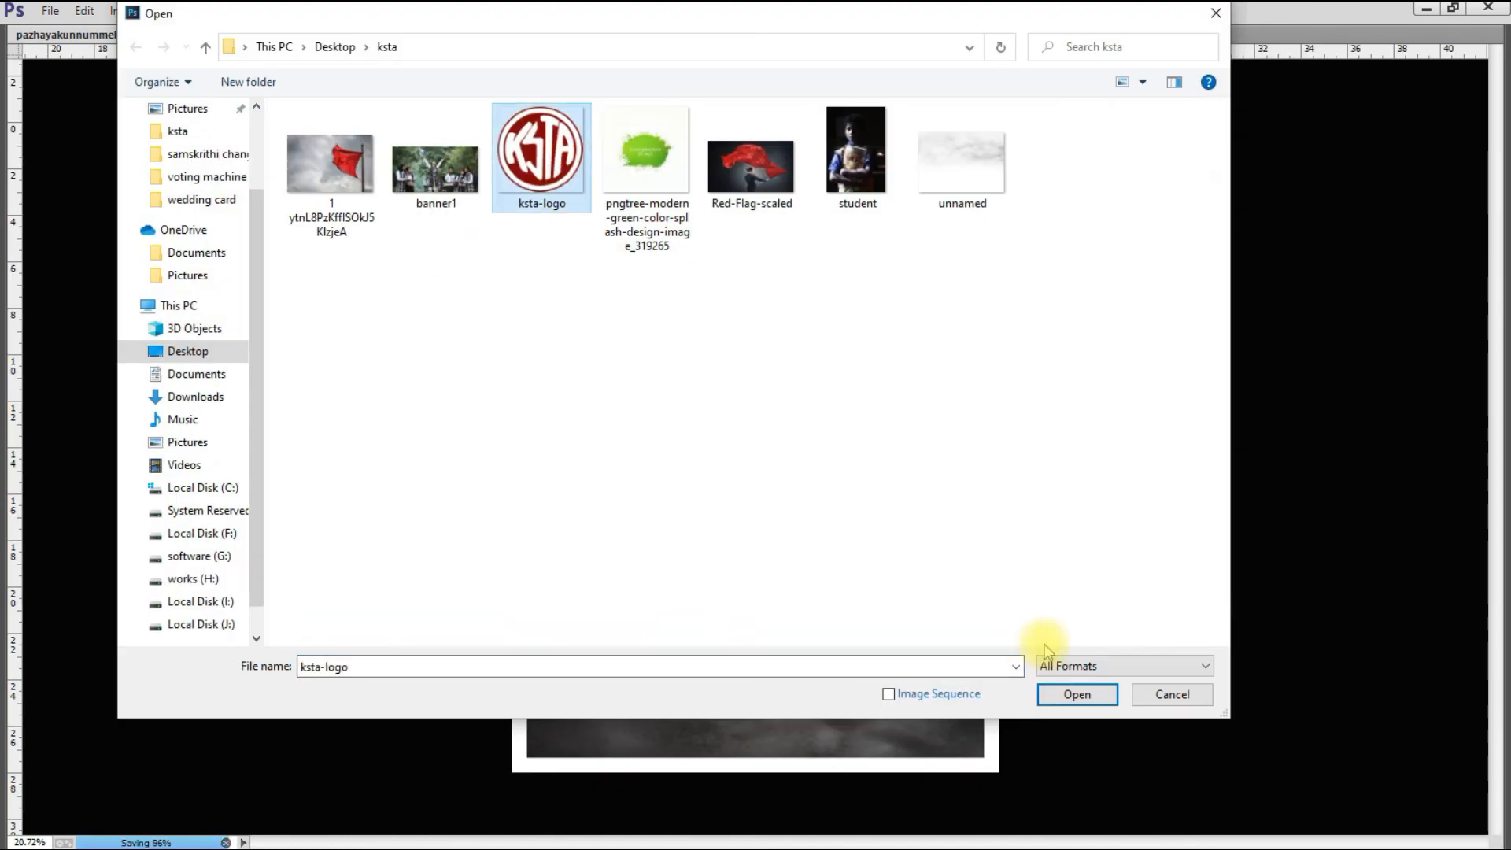
Bring the ksta-logo image into the poster and scale it to sit just above the K of KSTA
left_click(1073, 692)
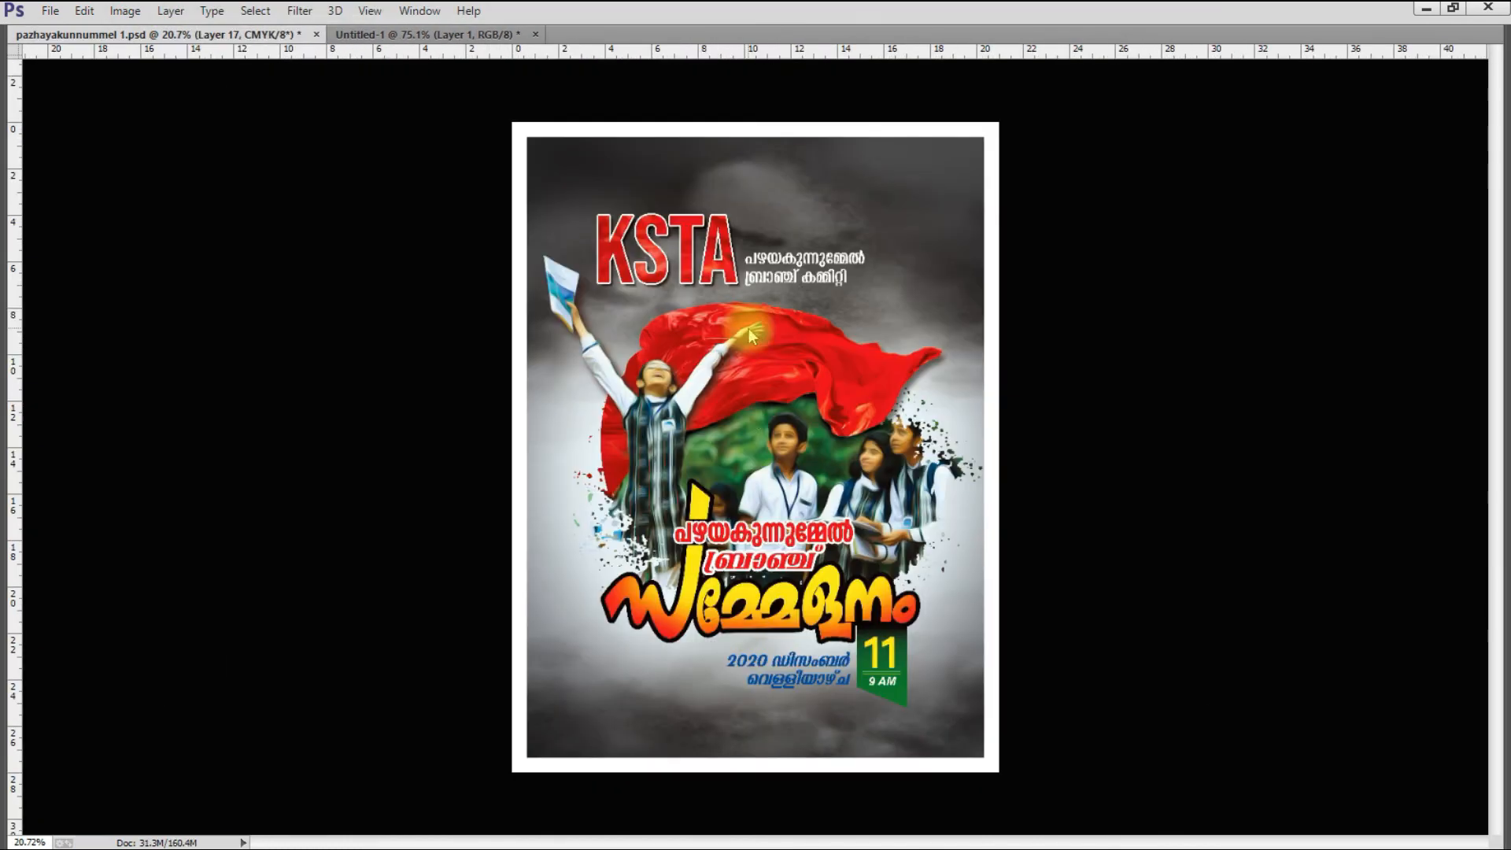
left_click_drag(749, 328, 767, 464)
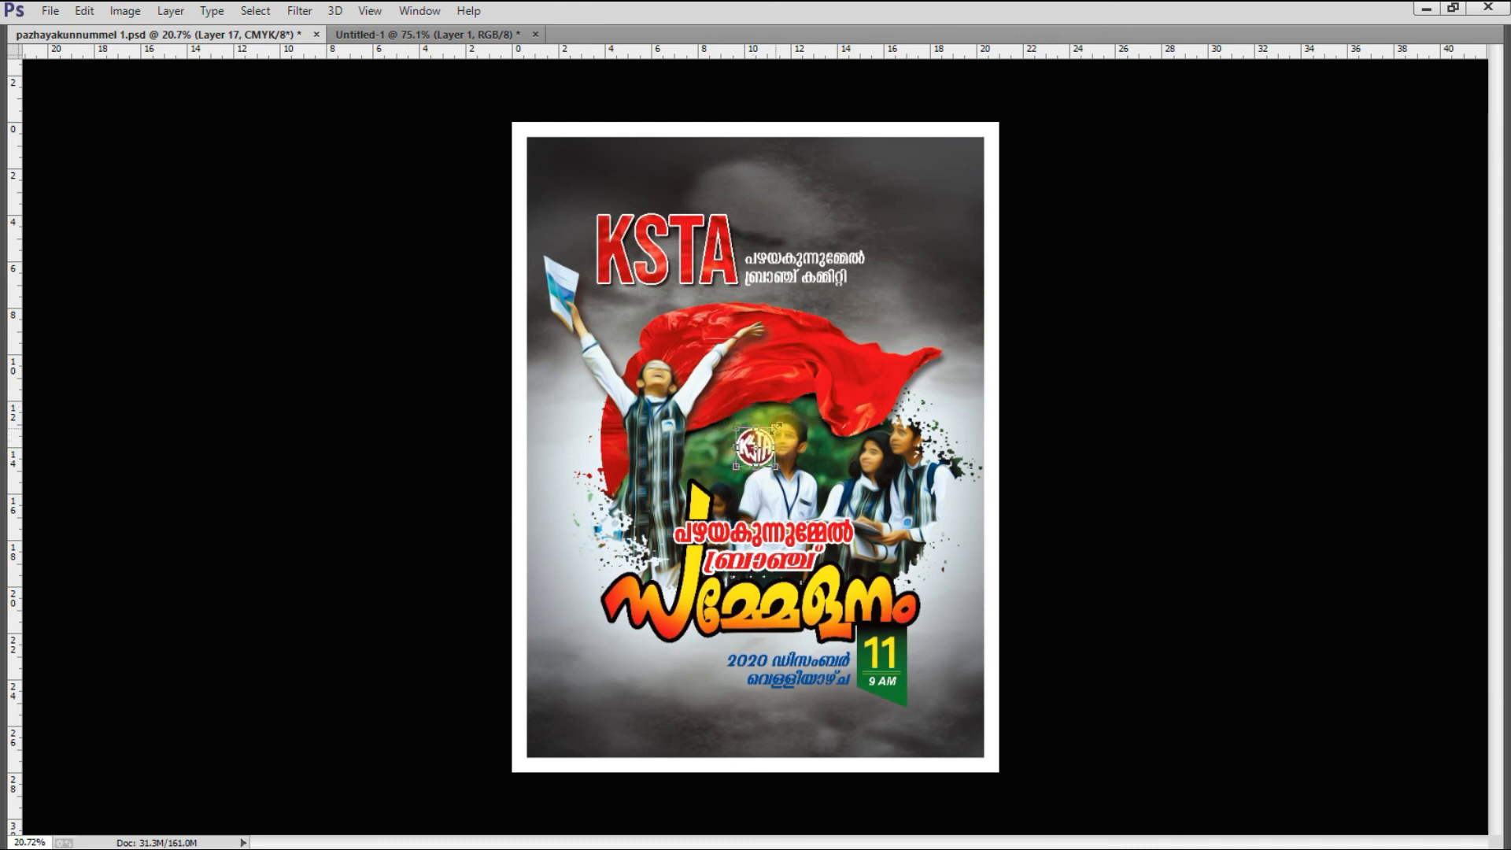
left_click_drag(726, 301, 660, 339)
scroll(635, 212, "up", 5)
key("ctrl+t")
left_click_drag(656, 211, 690, 189)
key("Return")
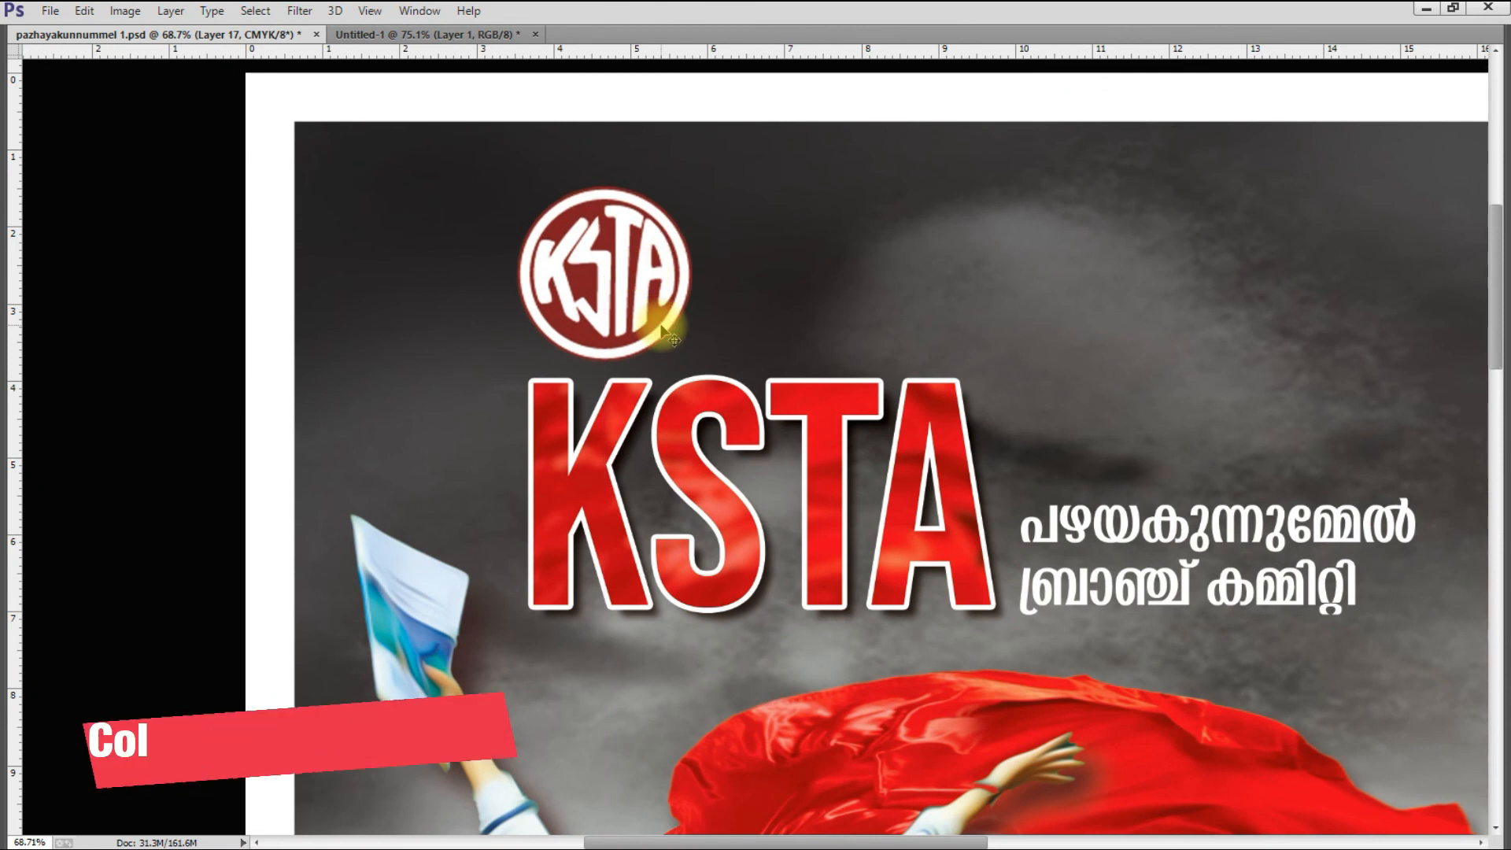
Use Color Balance on the logo to set the shadows' Cyan–Red level to +100
key("ctrl+b")
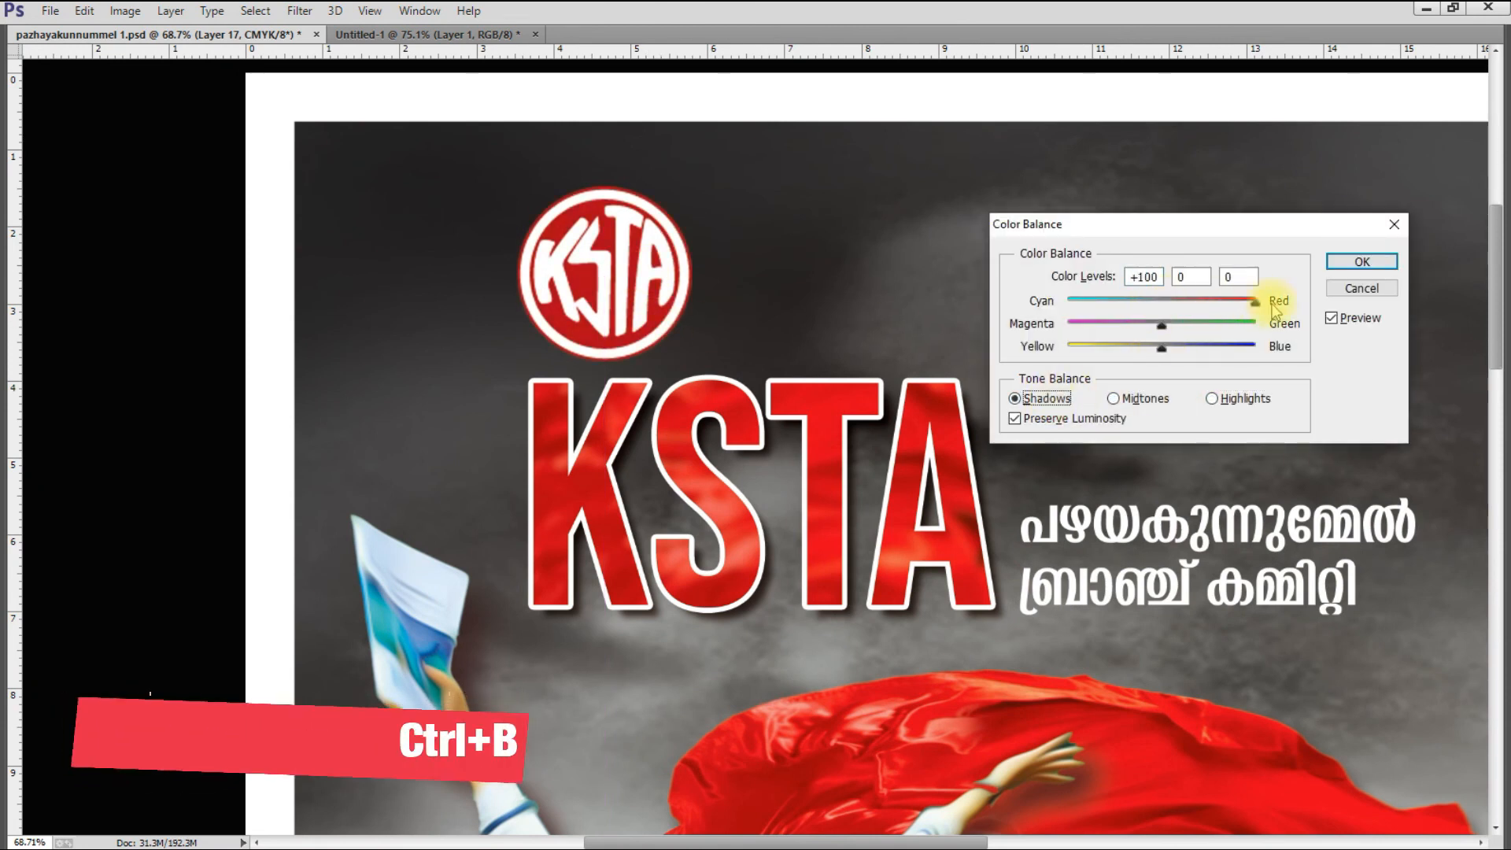
key("Return")
key("ctrl+0")
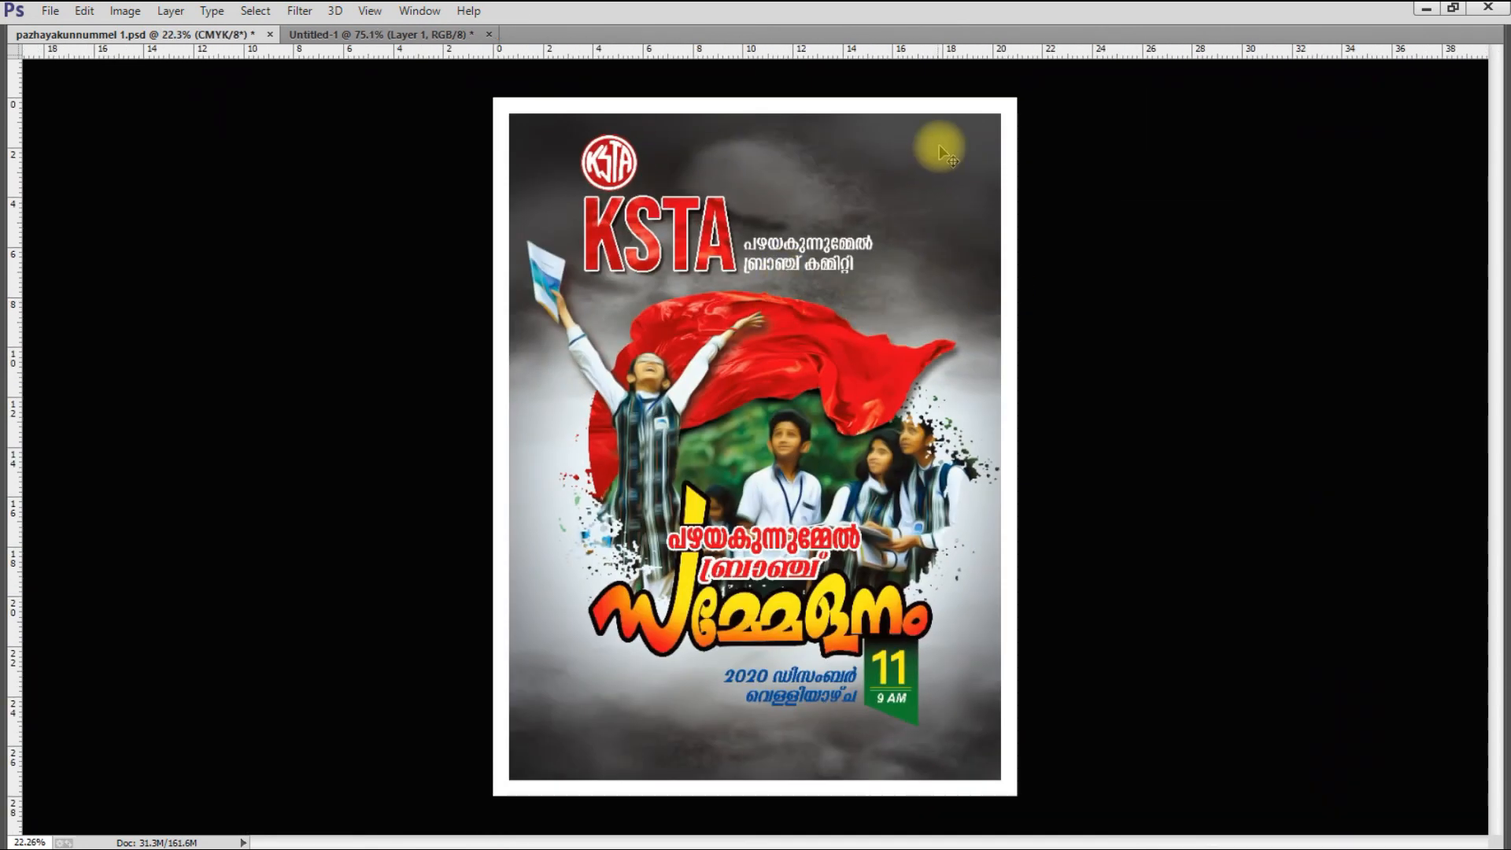
Move all the artwork and lettering together lower inside the white frame, nudging them slightly back up
left_click_drag(719, 384, 745, 368)
key("ctrl+z")
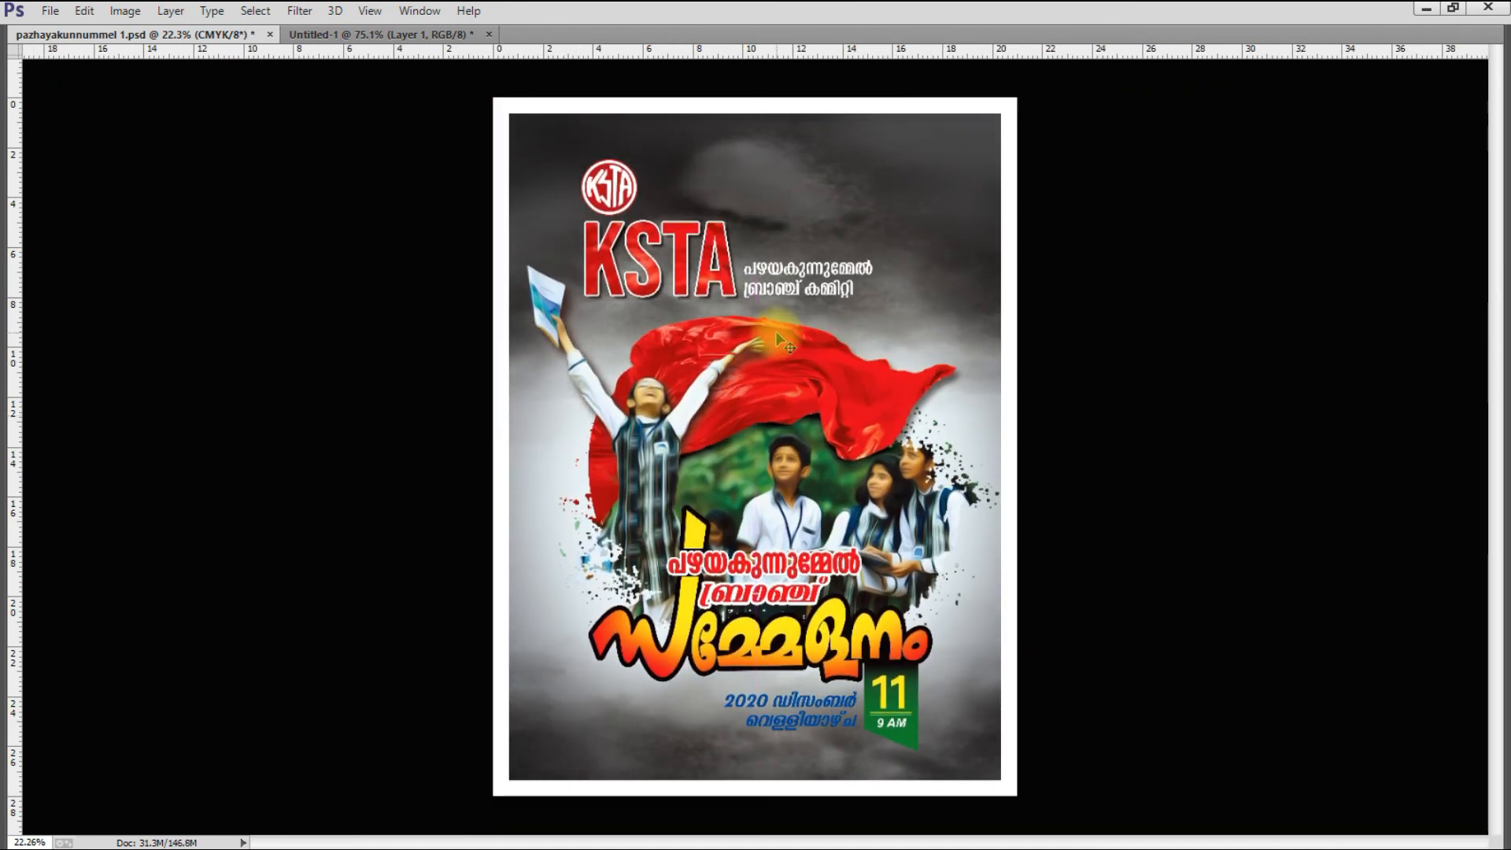
key("shift+Up")
key("shift+Up")
key("shift+Up")
Add a white 7 px outside stroke to the blue date lettering "2020 ഡിസംബർ വെള്ളിയാഴ്ച" beside the green ribbon
scroll(829, 709, "up", 4)
left_click_drag(830, 708, 831, 408)
right_click(829, 408)
left_click(831, 415)
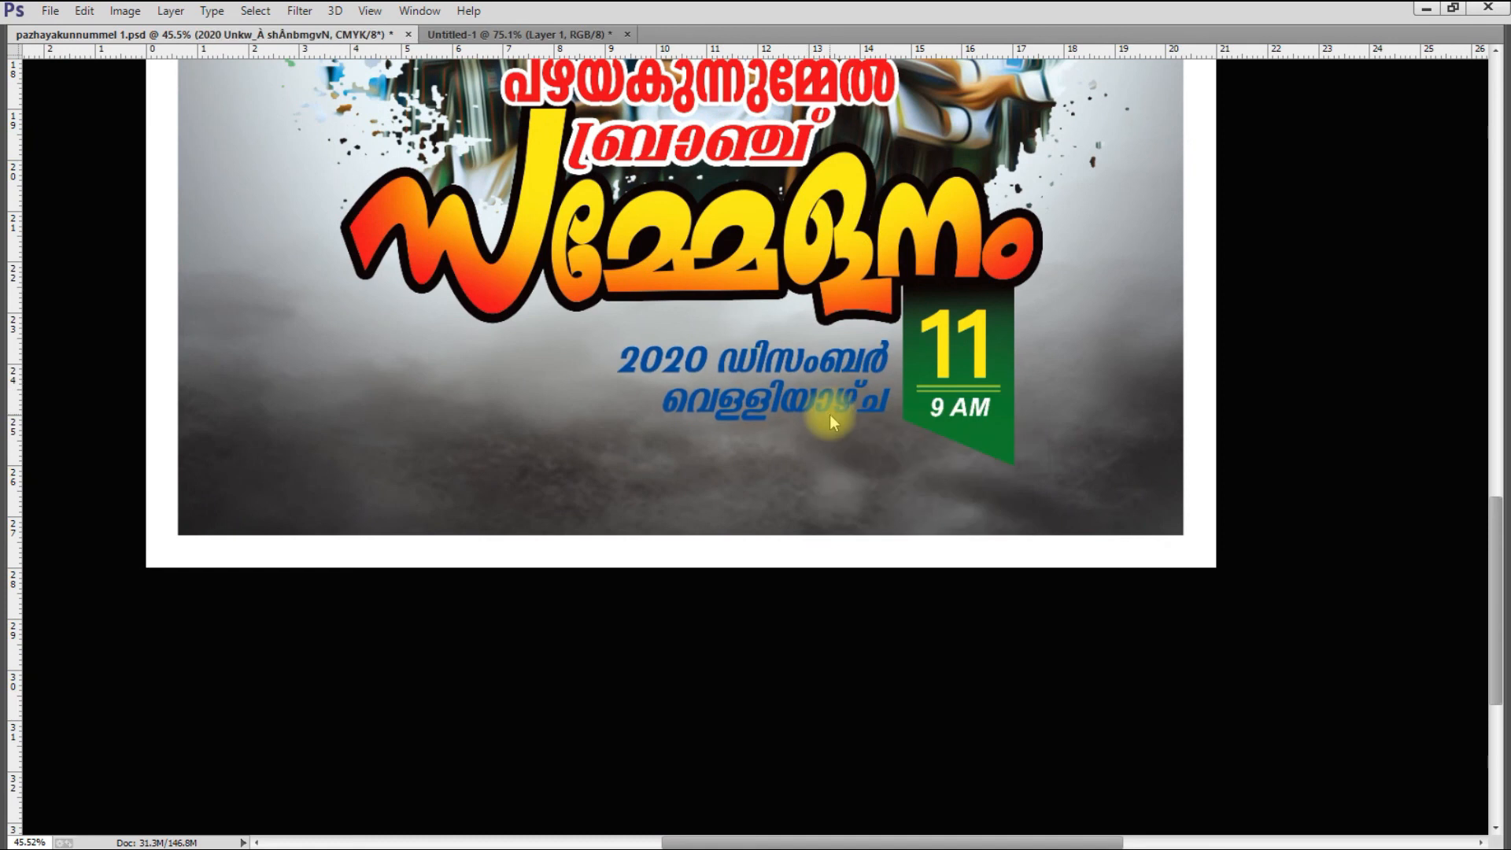
scroll(822, 397, "up", 2)
key("alt+l")
key("y")
key("k")
left_click(848, 702)
left_click(653, 417)
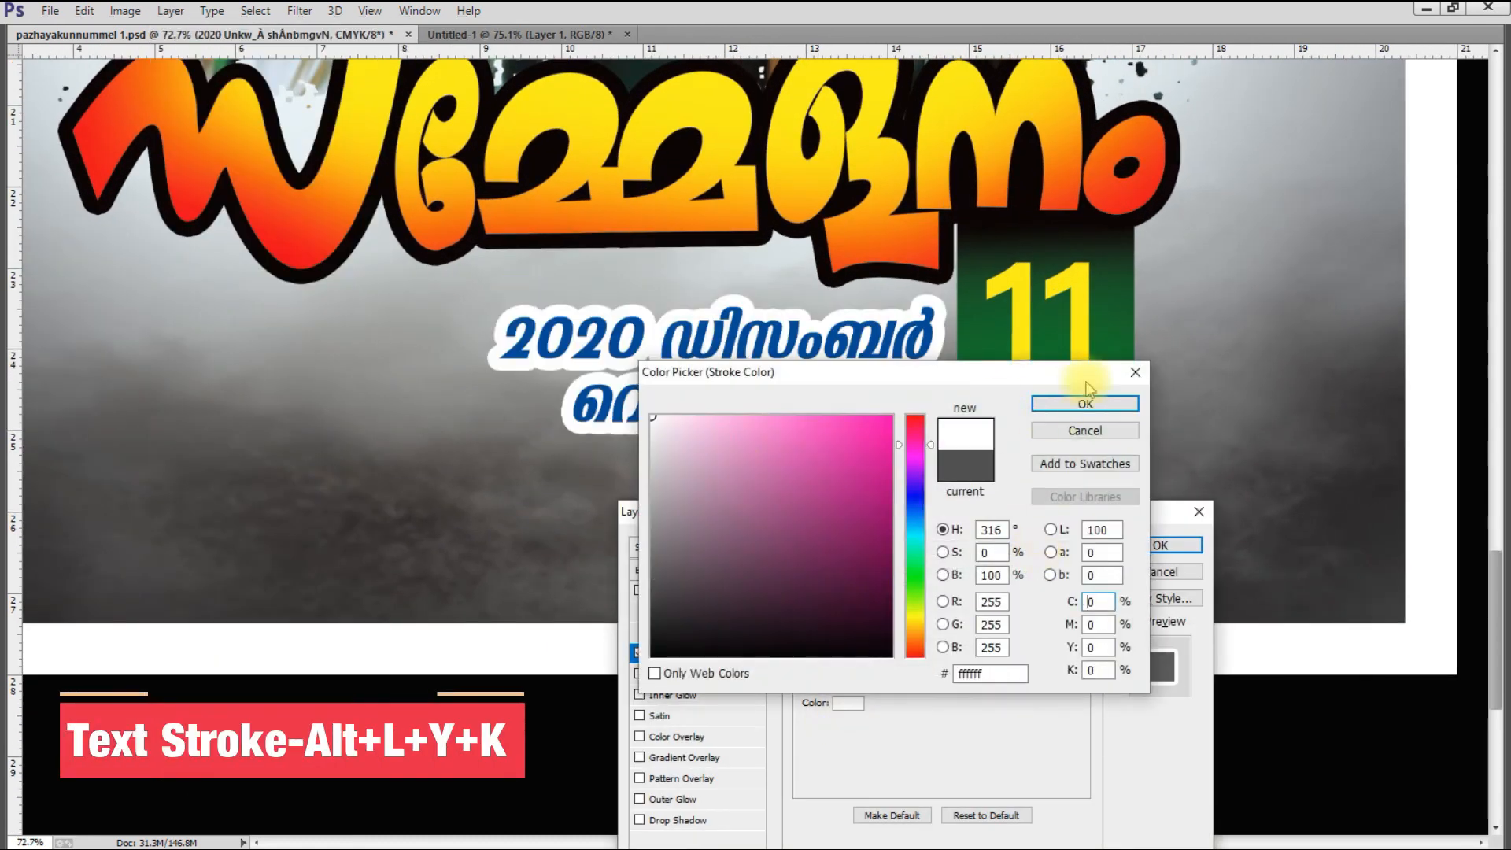
left_click(1085, 403)
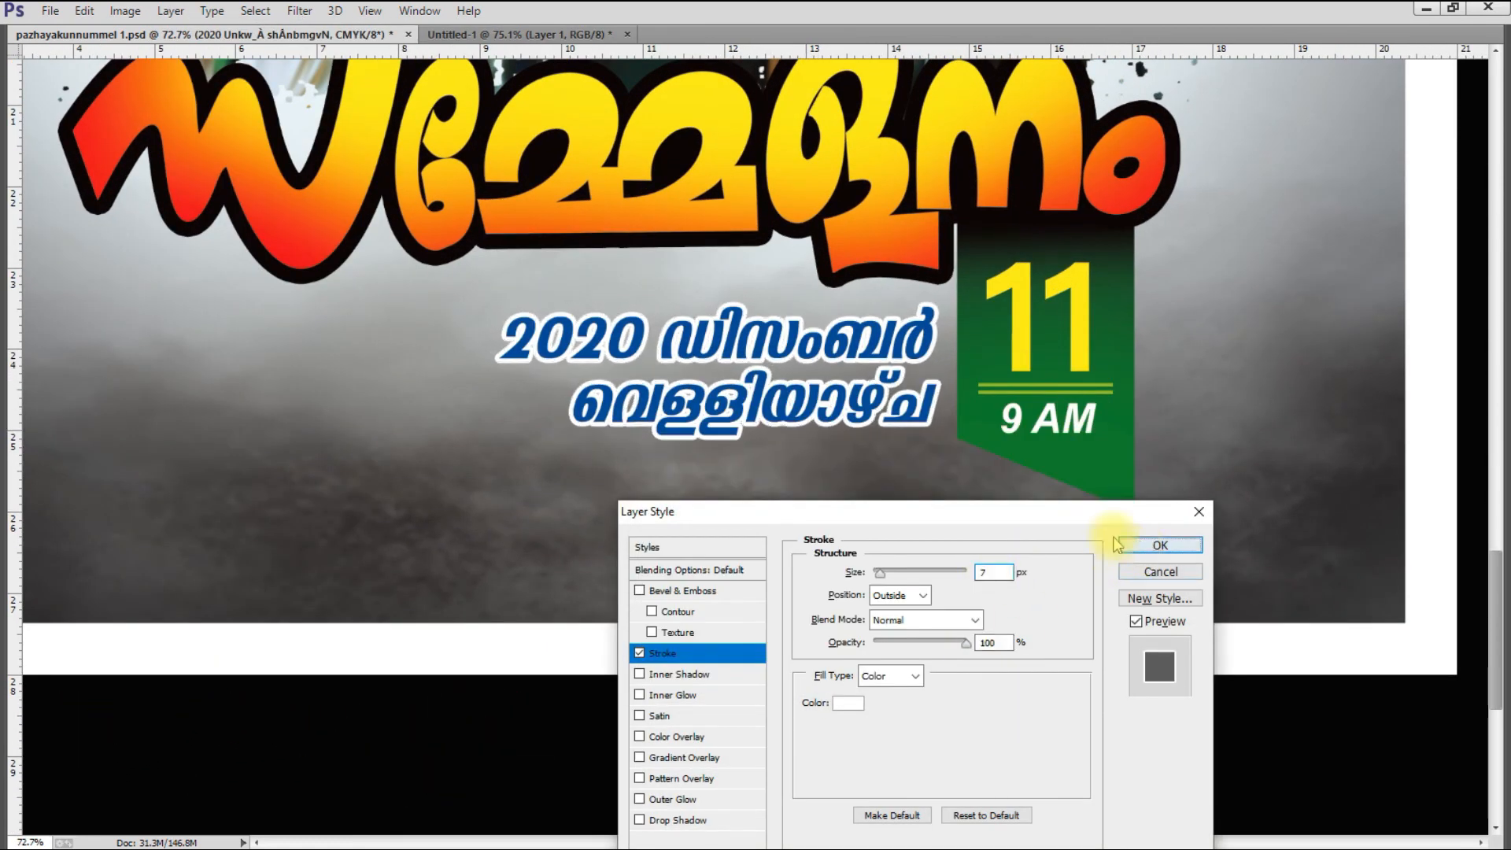
left_click(1158, 545)
Give the green date ribbon a black drop shadow without global light, angle 15°, distance 14 px, size 0 px
scroll(1021, 516, "down", 2)
scroll(1023, 472, "up", 2)
key("alt+l")
key("y")
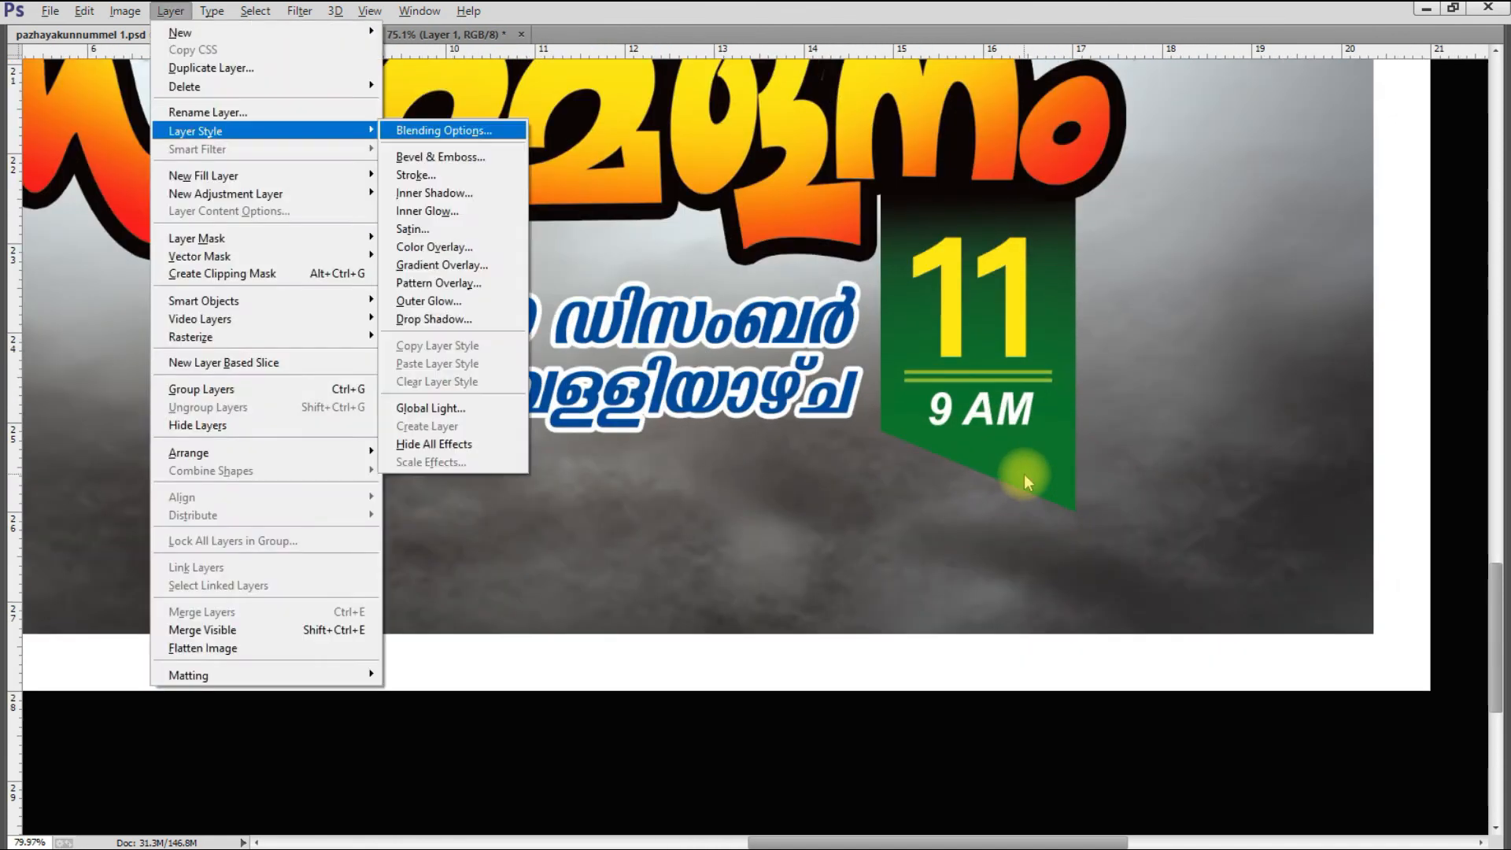
key("d")
scroll(953, 391, "up", 2)
left_click_drag(890, 698, 870, 699)
left_click(1003, 574)
left_click_drag(698, 472, 866, 669)
left_click(1086, 403)
left_click_drag(945, 392, 938, 387)
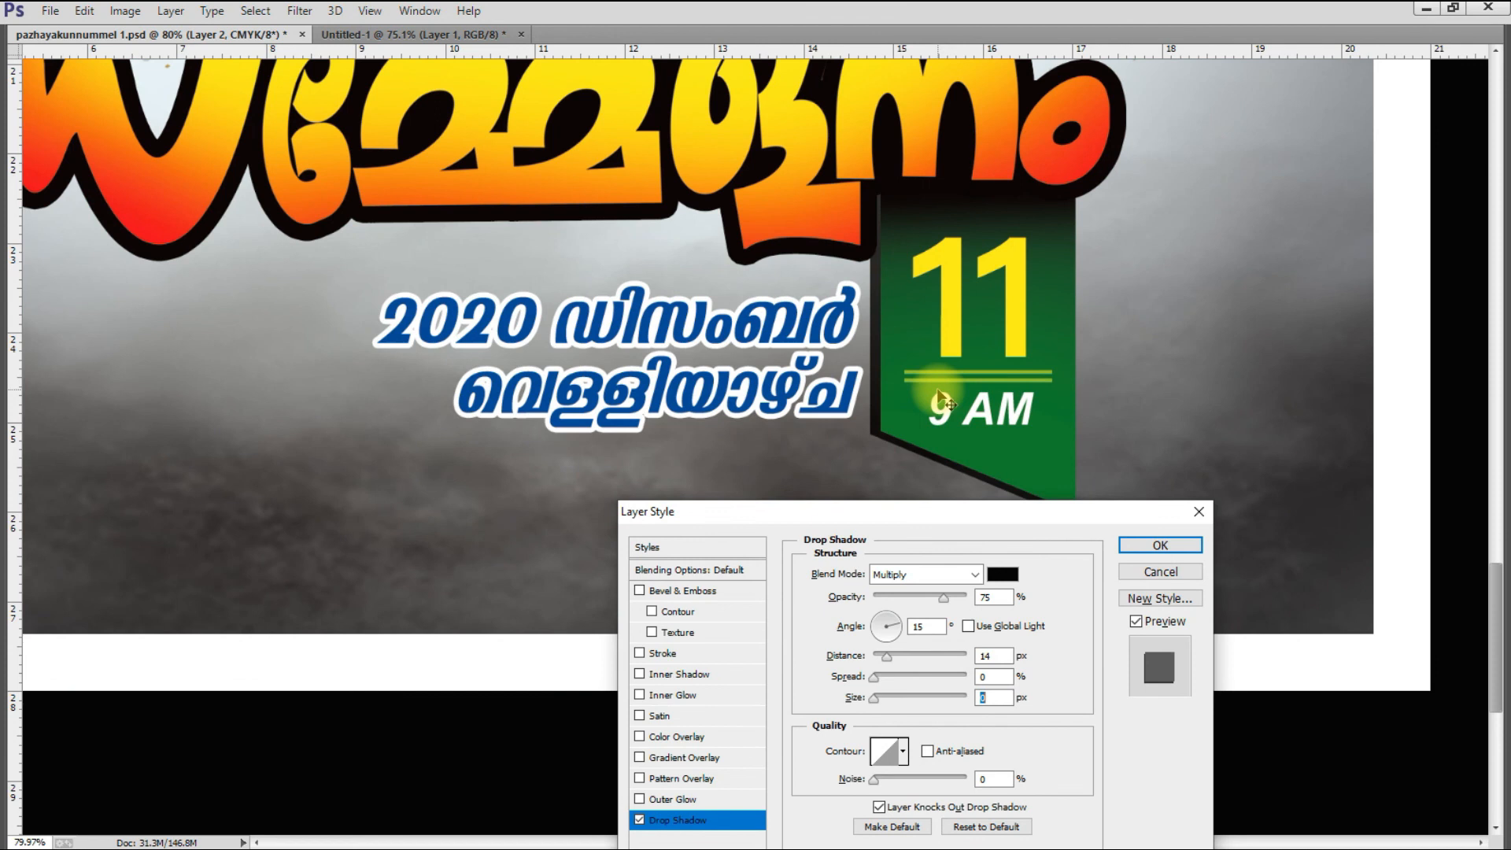
left_click(1127, 545)
scroll(878, 489, "down", 9)
scroll(878, 490, "up", 1)
left_click(84, 11)
left_click(124, 630)
left_click(1254, 226)
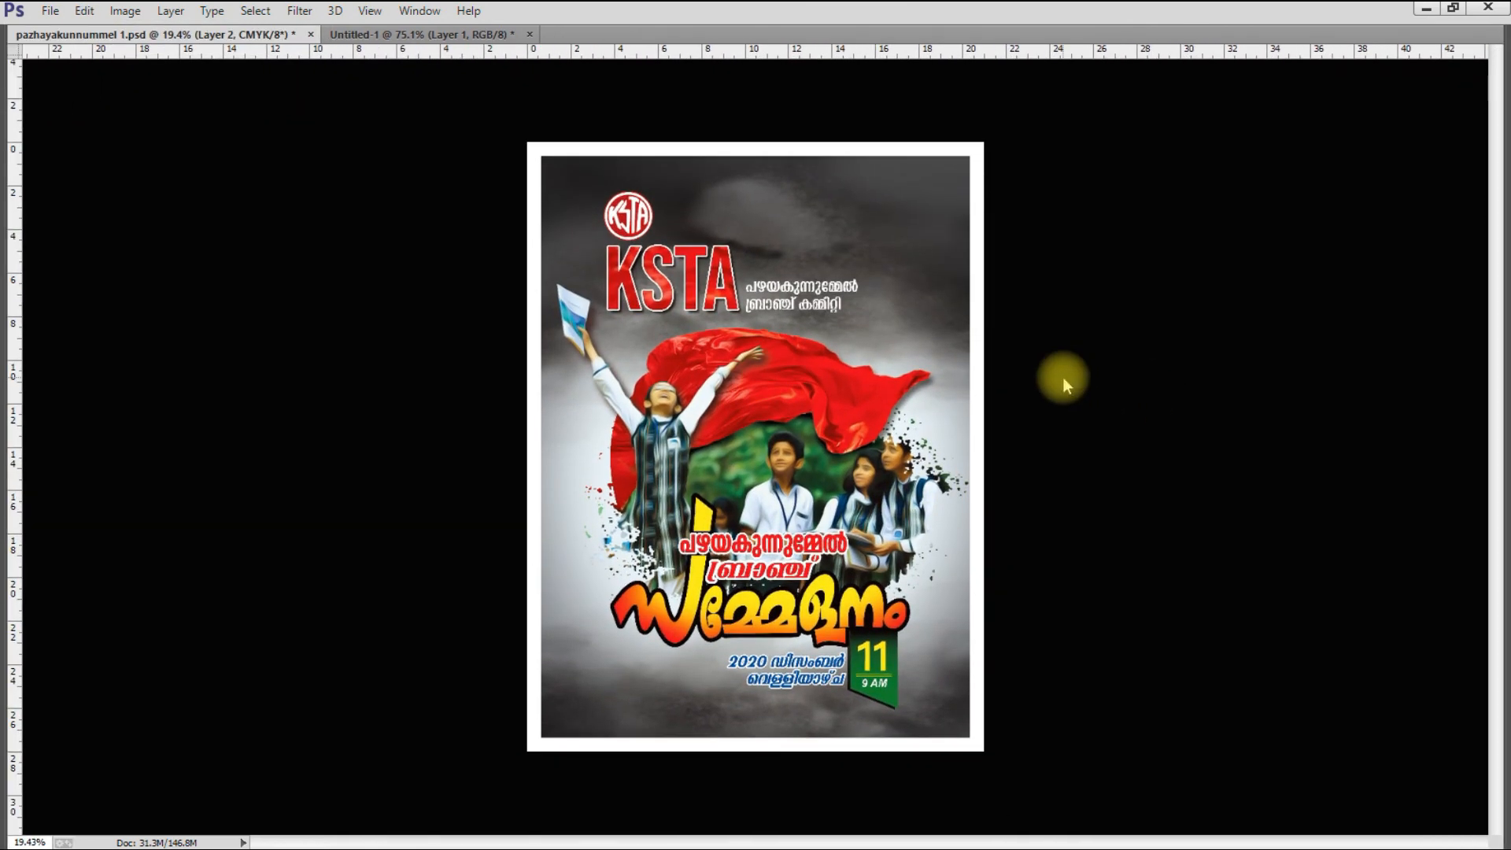
Apply the Camera Raw filter with Vibrance +27 to the merged poster layer in the new RGB document
key("alt+t")
key("c")
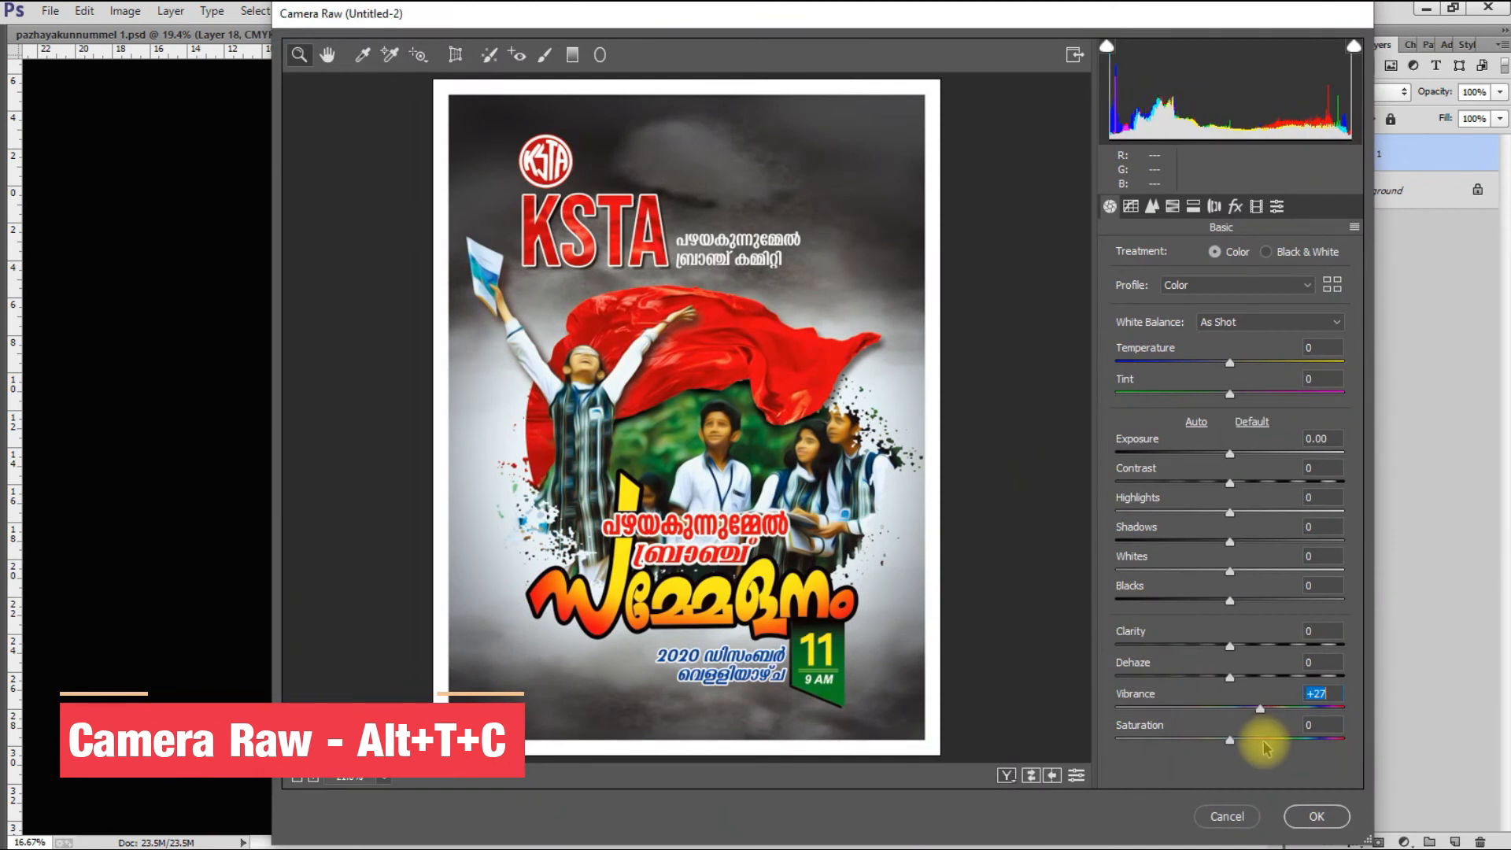
left_click(1290, 817)
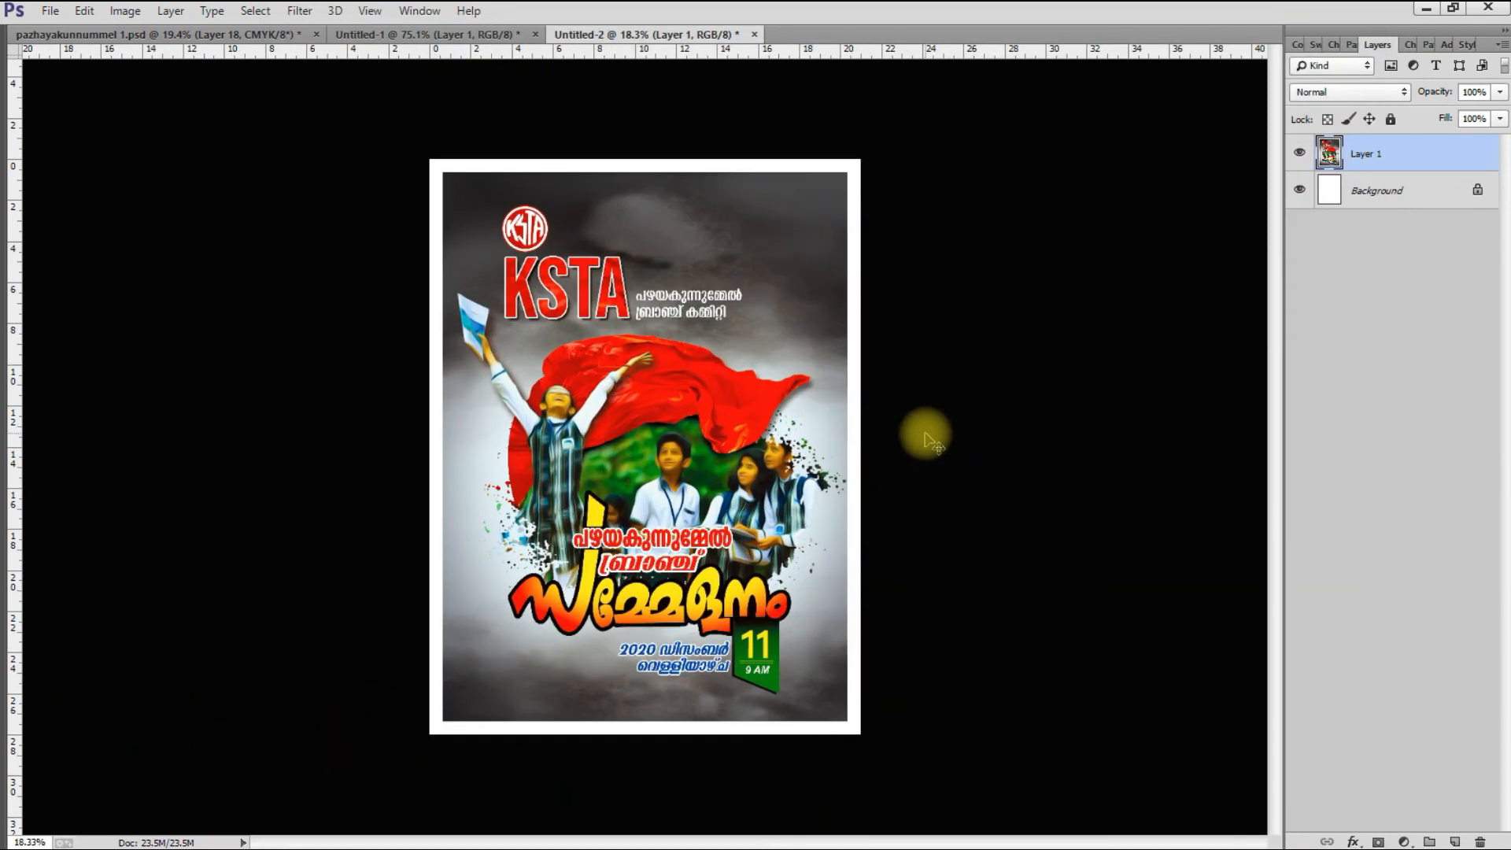
scroll(936, 425, "up", 1)
key("Tab")
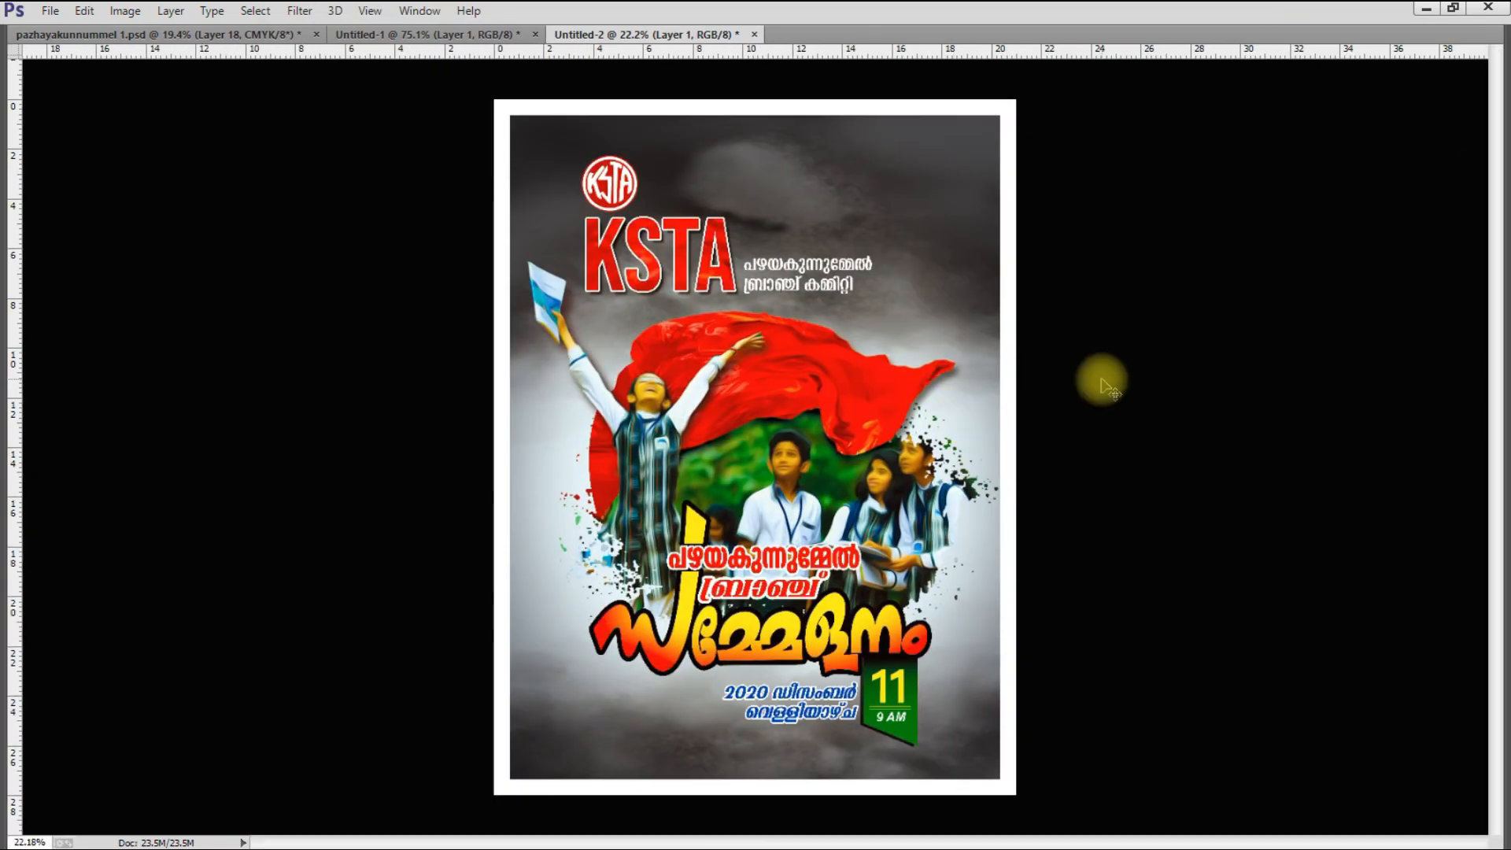